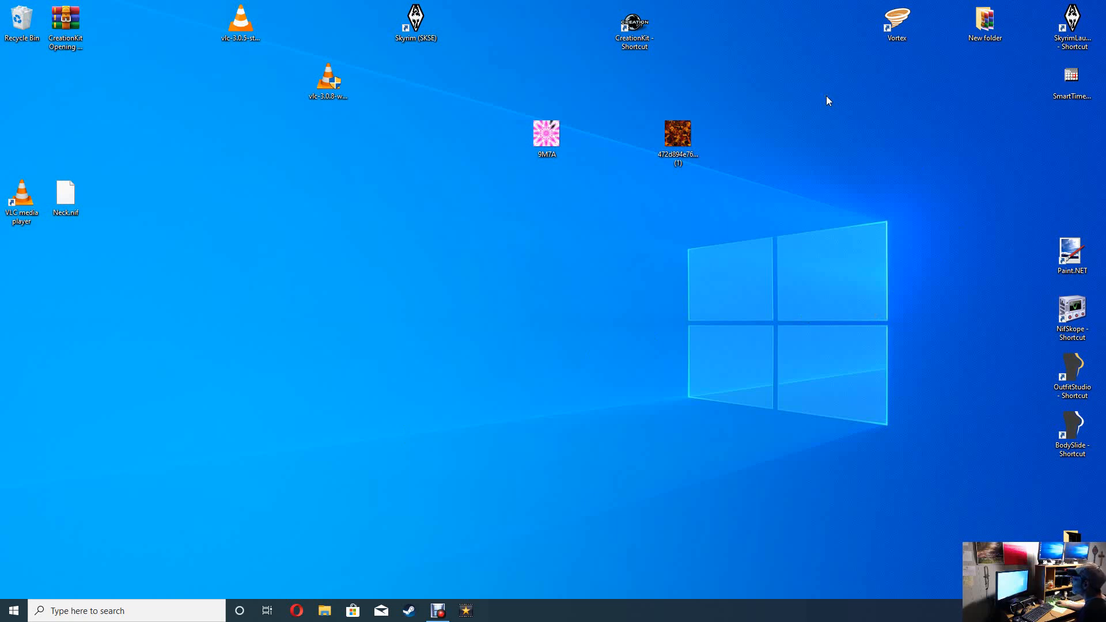
Open Paint.NET and arrange its window and the 9M7A image icon on the desktop so both are visible.
double_click(1072, 255)
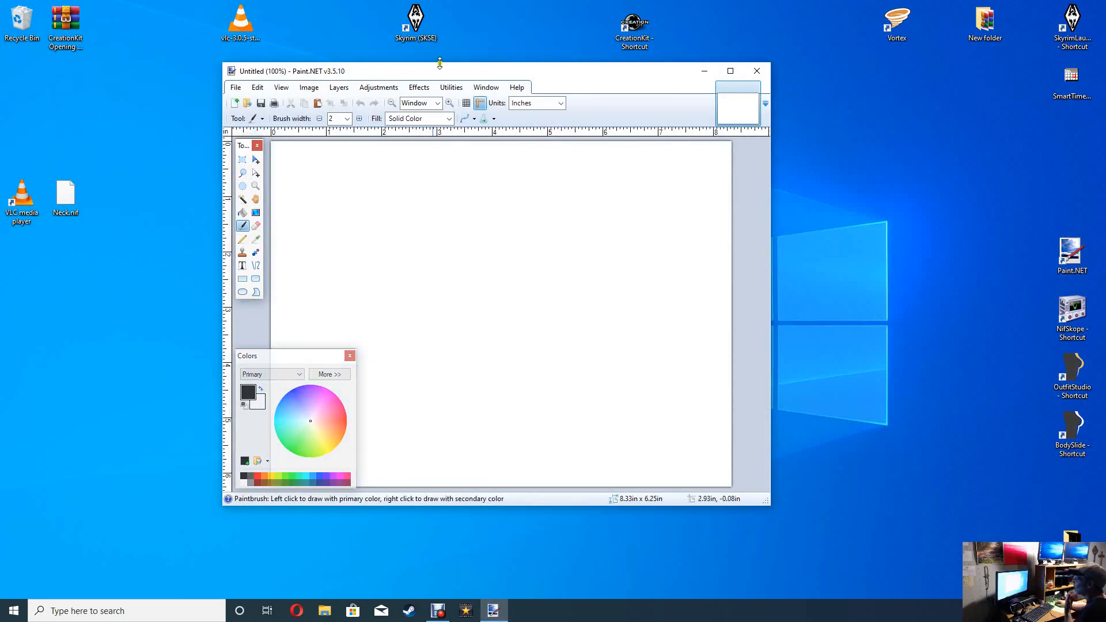
mouse_move(448, 73)
mouse_down()
mouse_move(363, 183)
mouse_move(322, 100)
mouse_move(487, 163)
mouse_up()
click(547, 134)
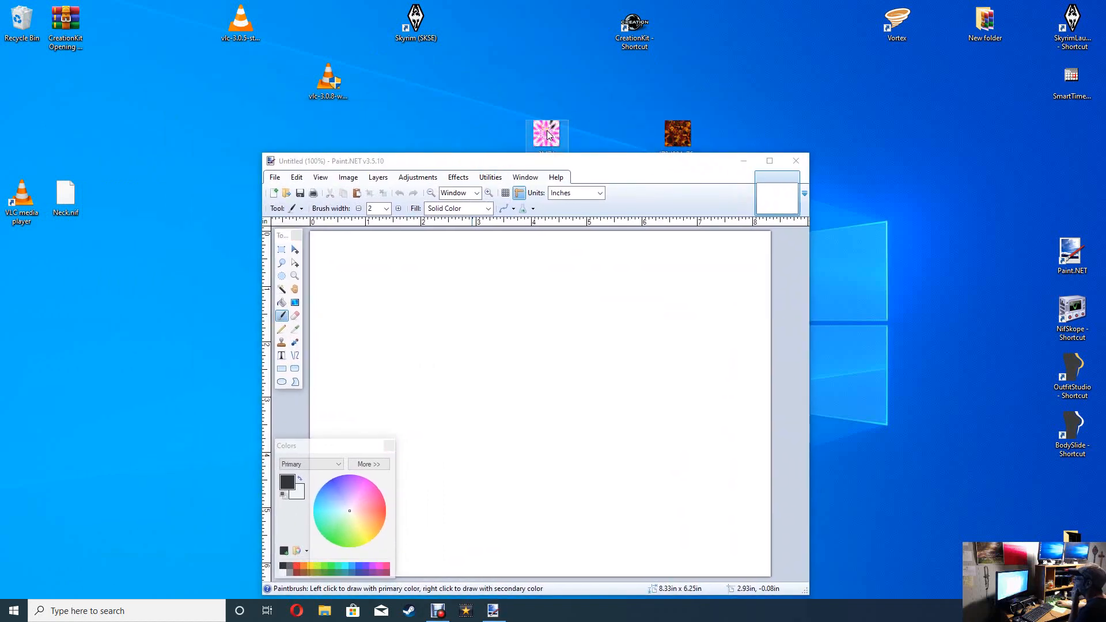
mouse_move(547, 134)
mouse_down()
mouse_move(507, 47)
mouse_move(510, 80)
mouse_up()
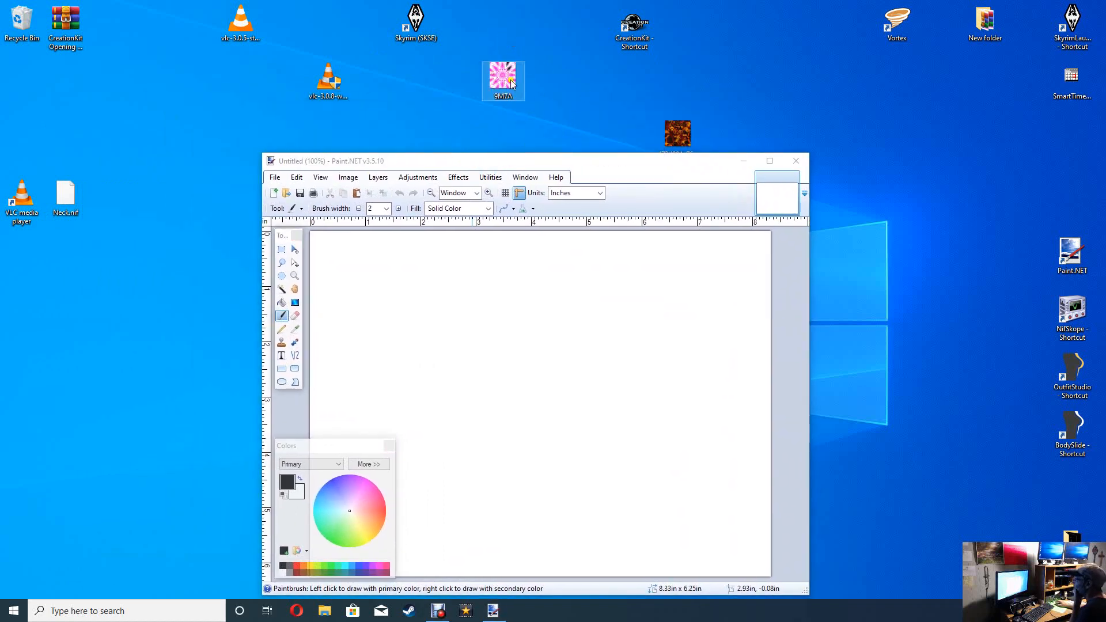
mouse_move(505, 79)
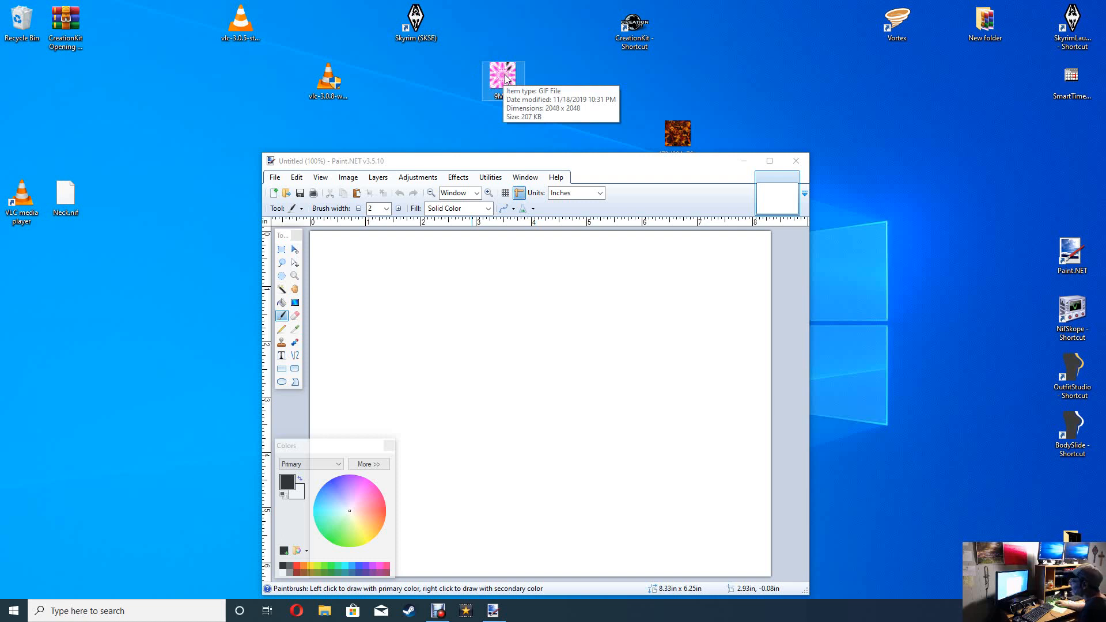
Open the 9M7A image from the Desktop folder for editing.
click(274, 180)
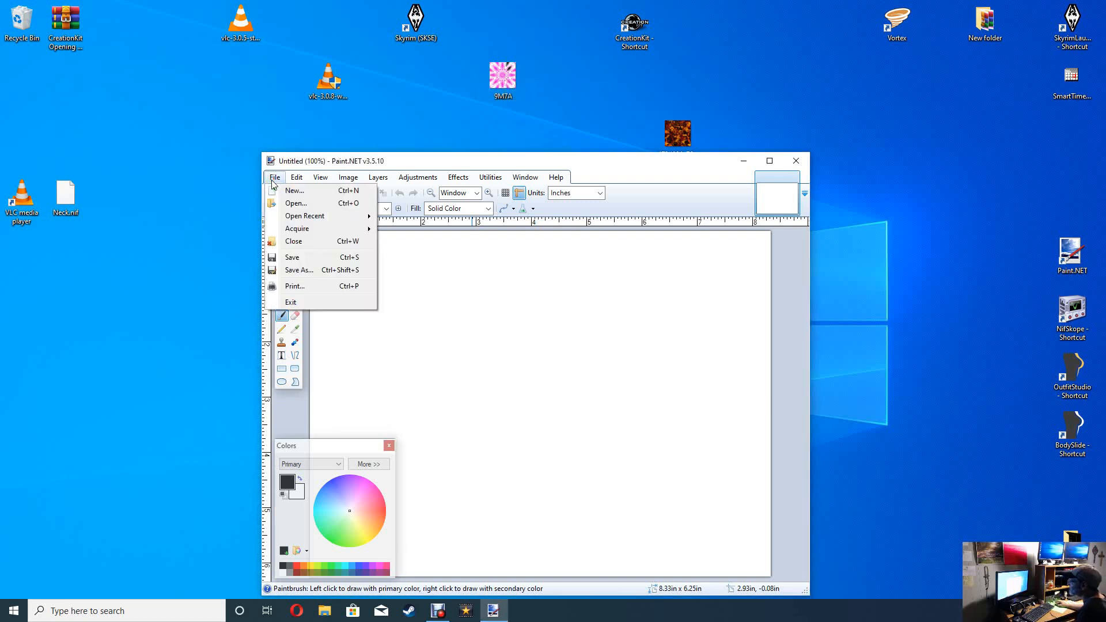
click(298, 209)
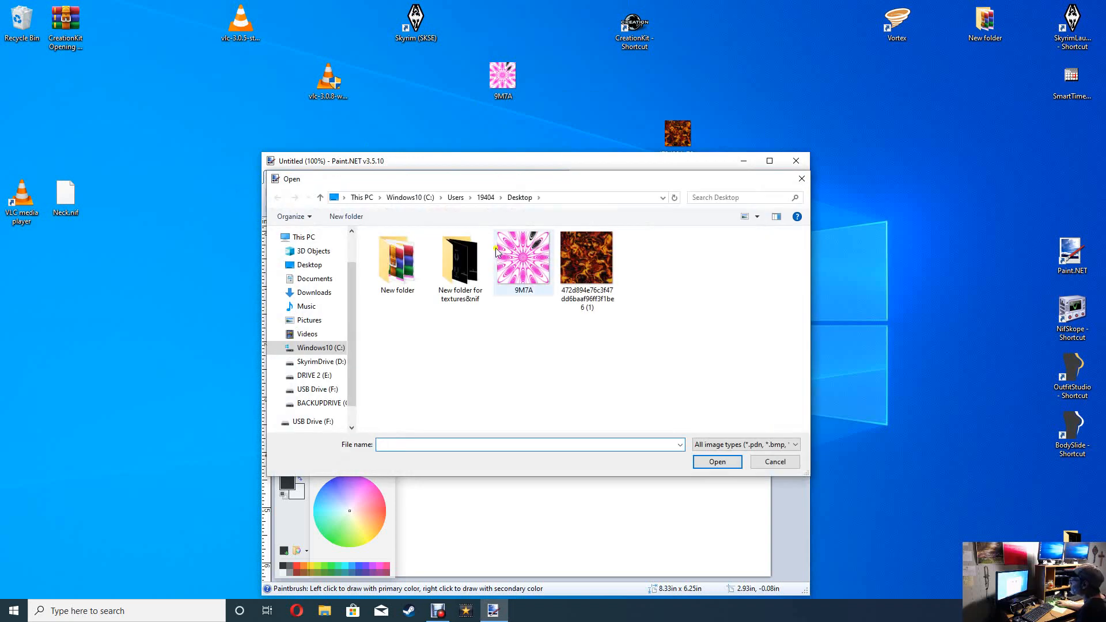
click(529, 263)
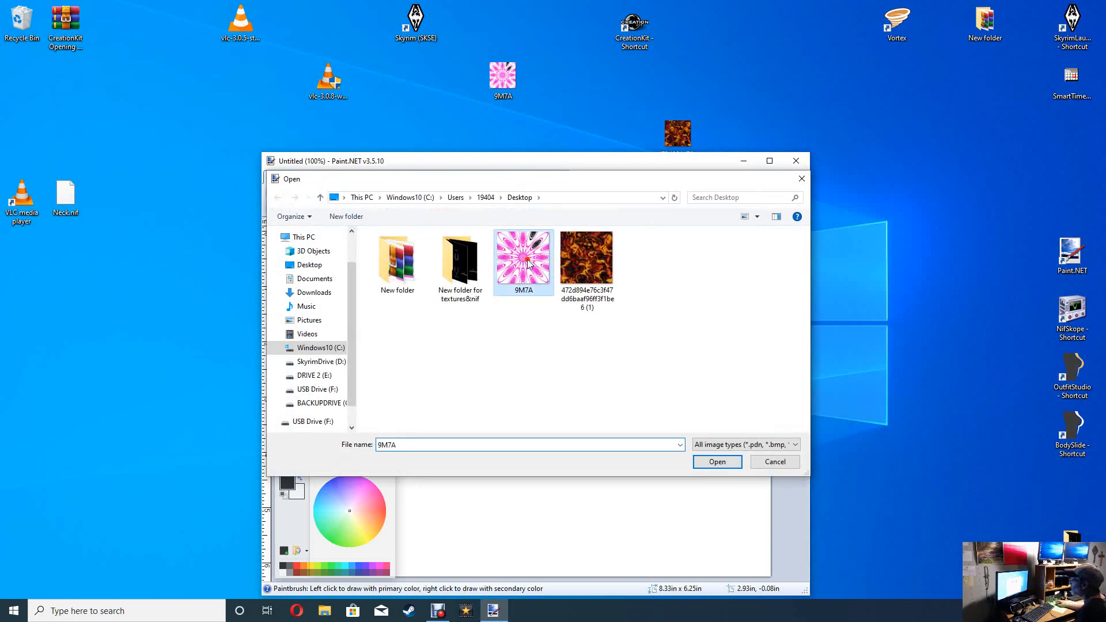
click(716, 463)
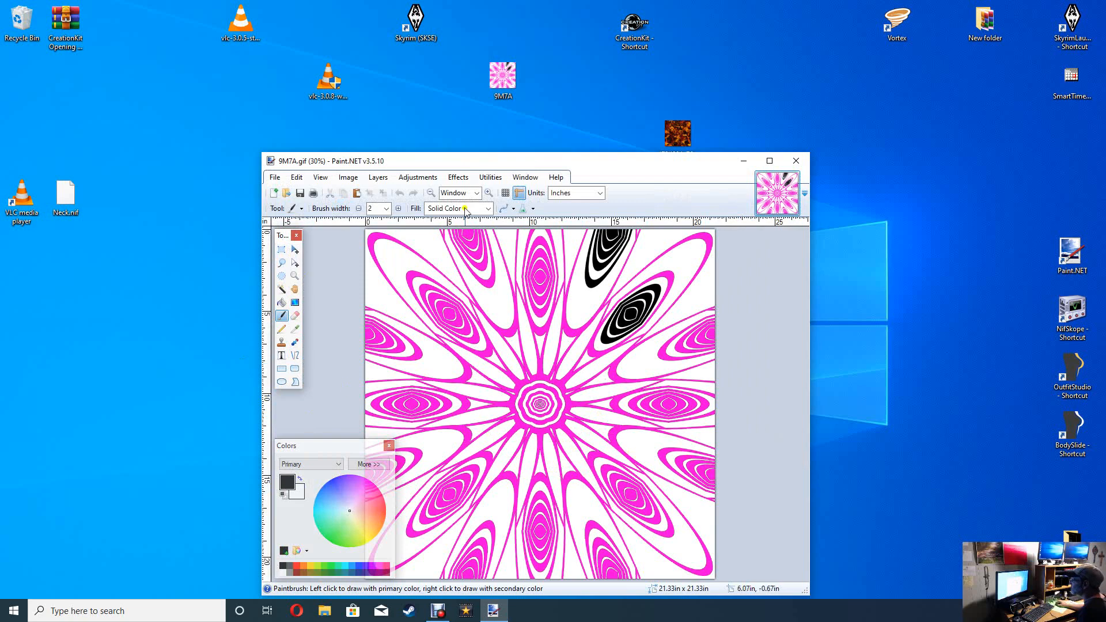
Fill the three outermost black rings of the uppermost black petal with solid purple using the Paint Bucket.
click(489, 193)
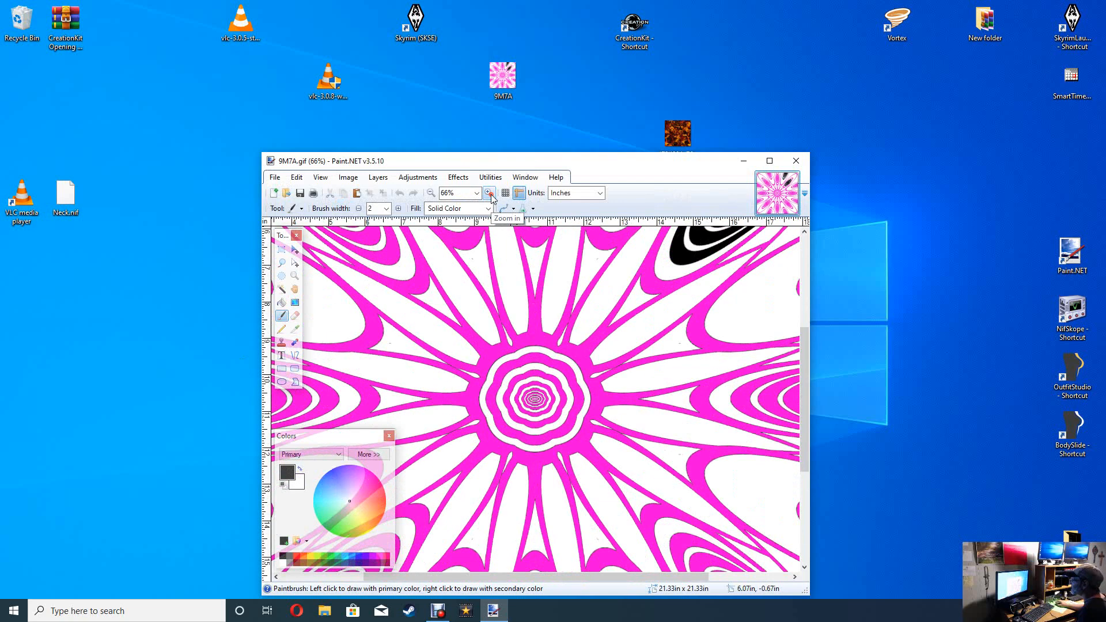
click(489, 193)
click(489, 194)
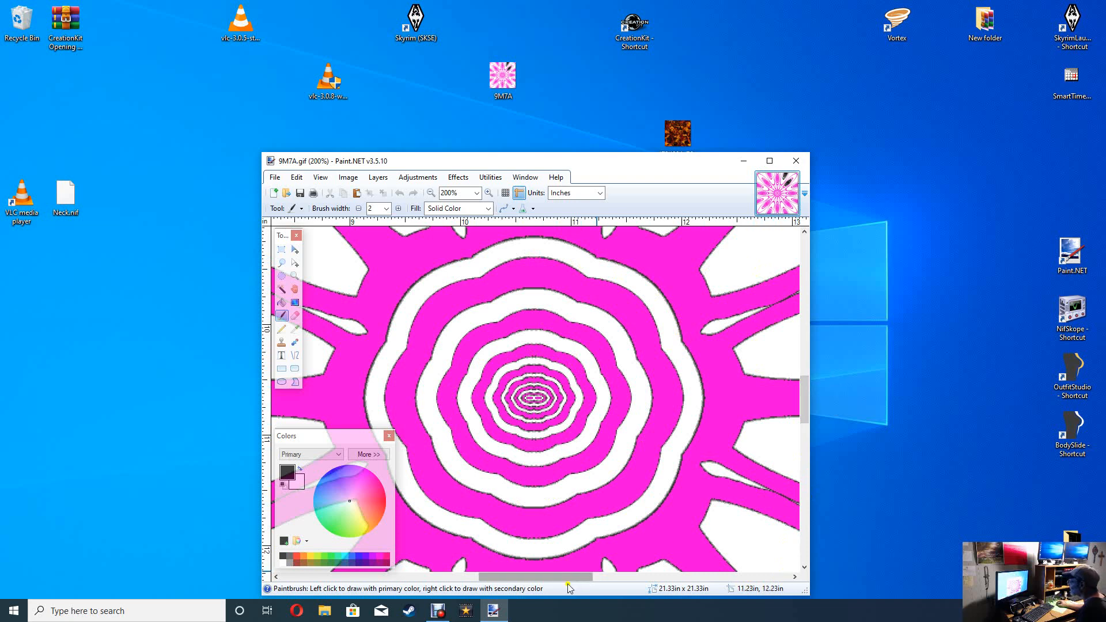
drag(557, 577, 577, 577)
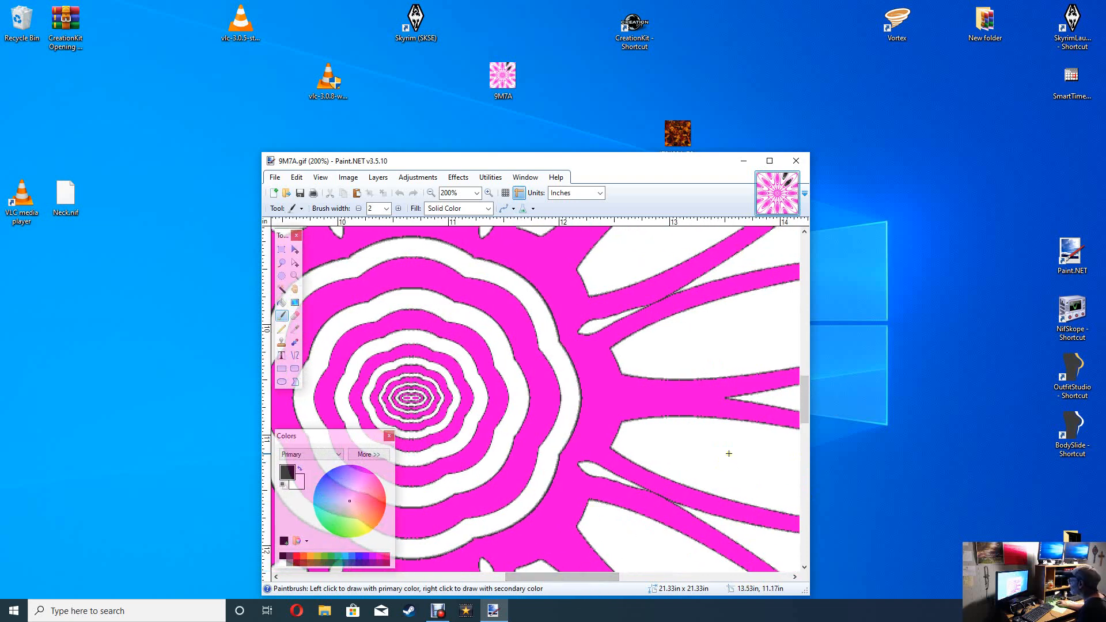
drag(804, 400, 797, 282)
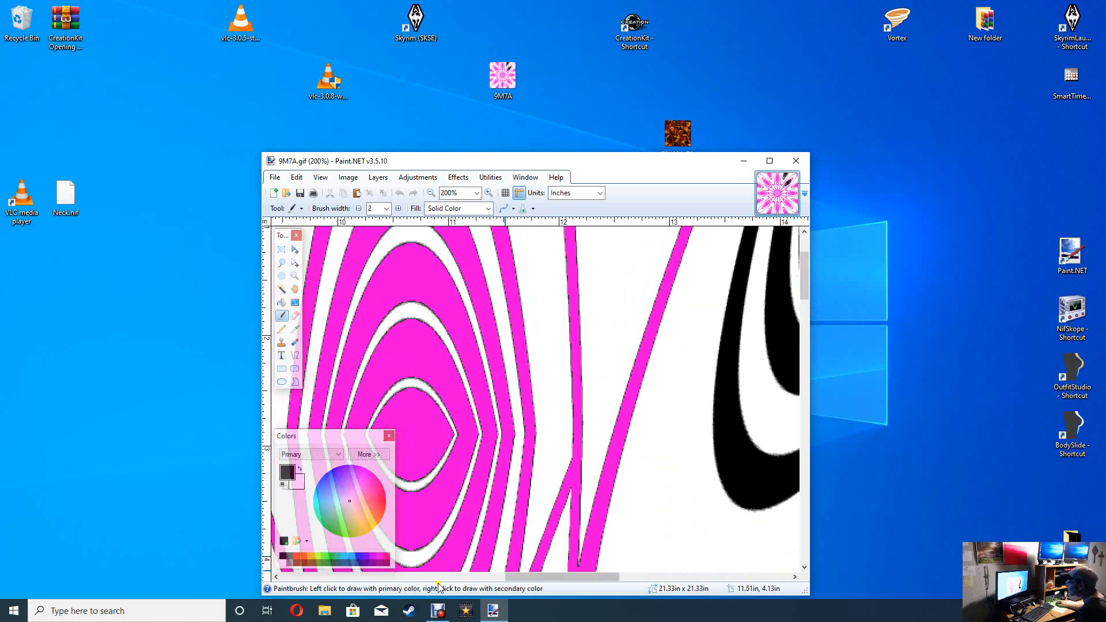
drag(523, 577, 575, 578)
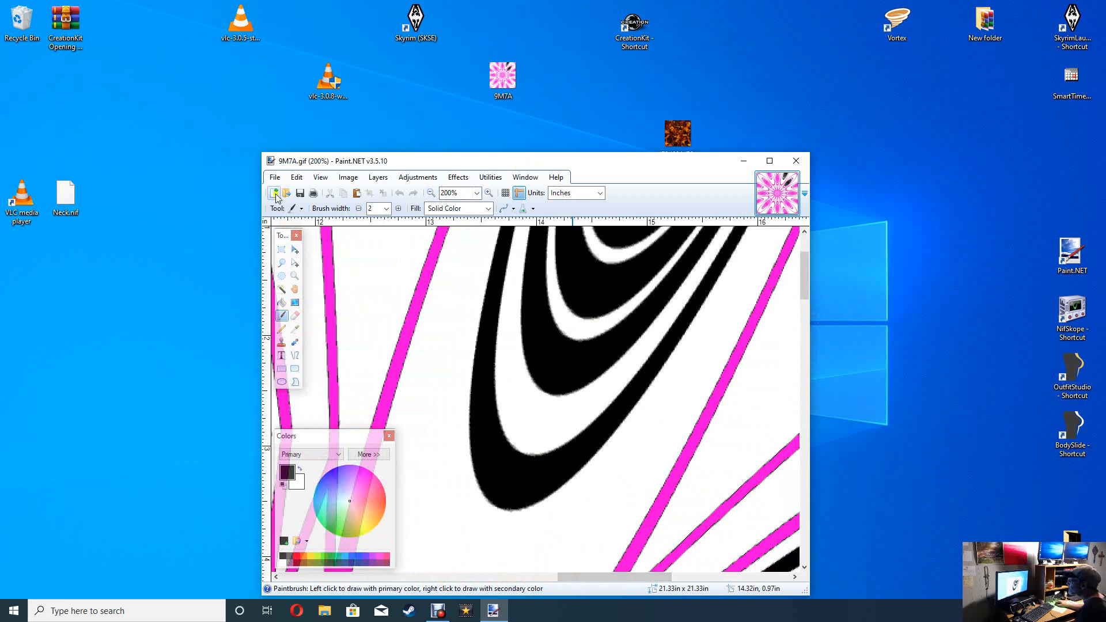
click(281, 301)
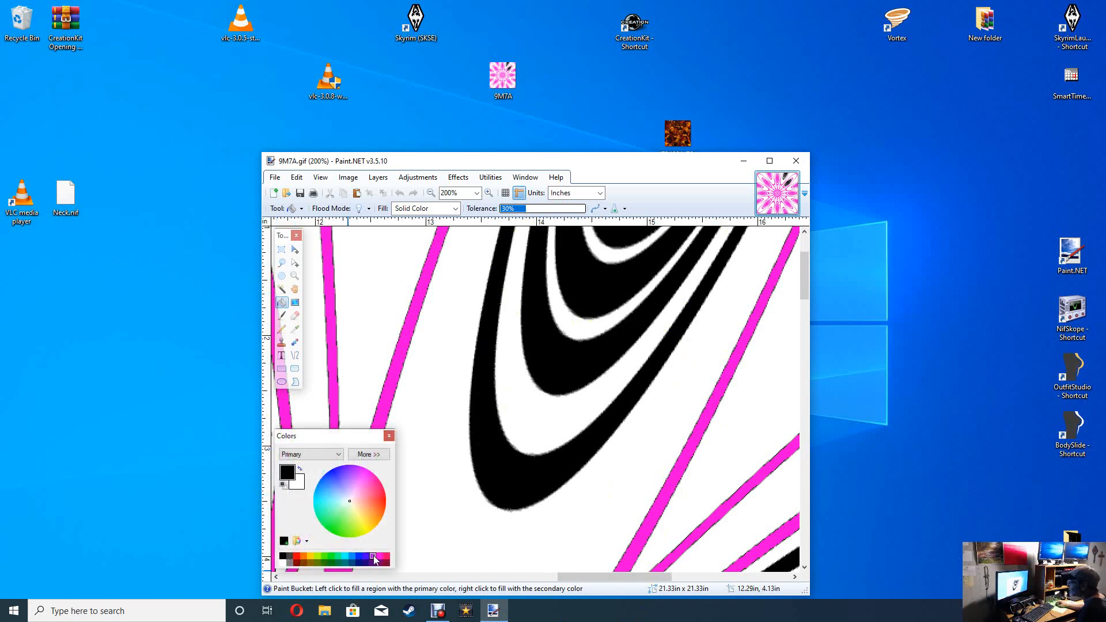
click(372, 556)
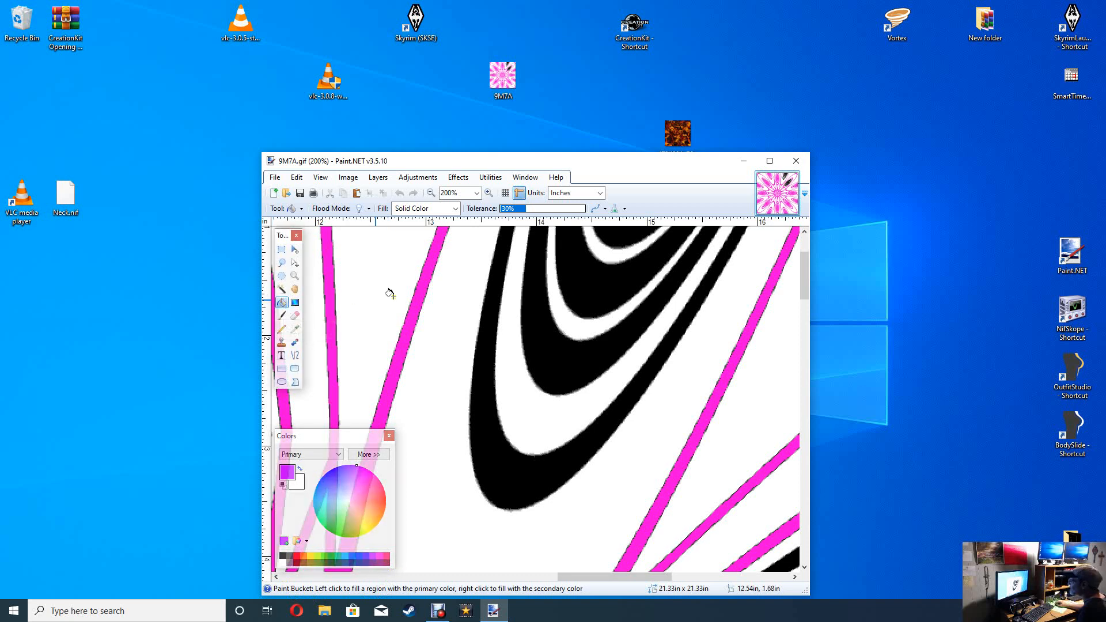
click(507, 471)
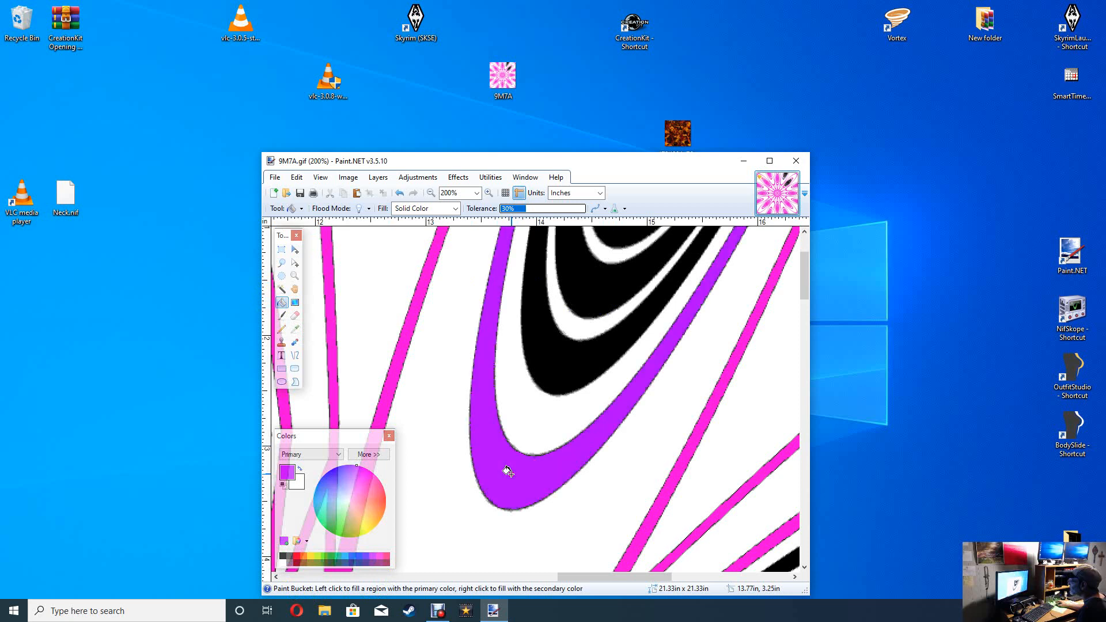
click(556, 358)
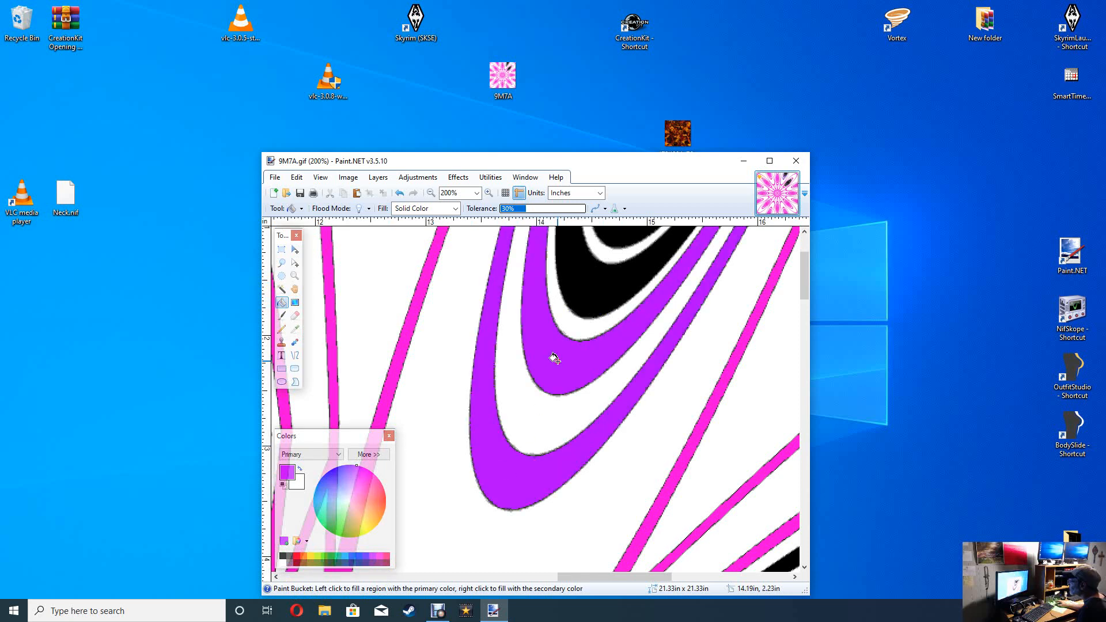
click(585, 279)
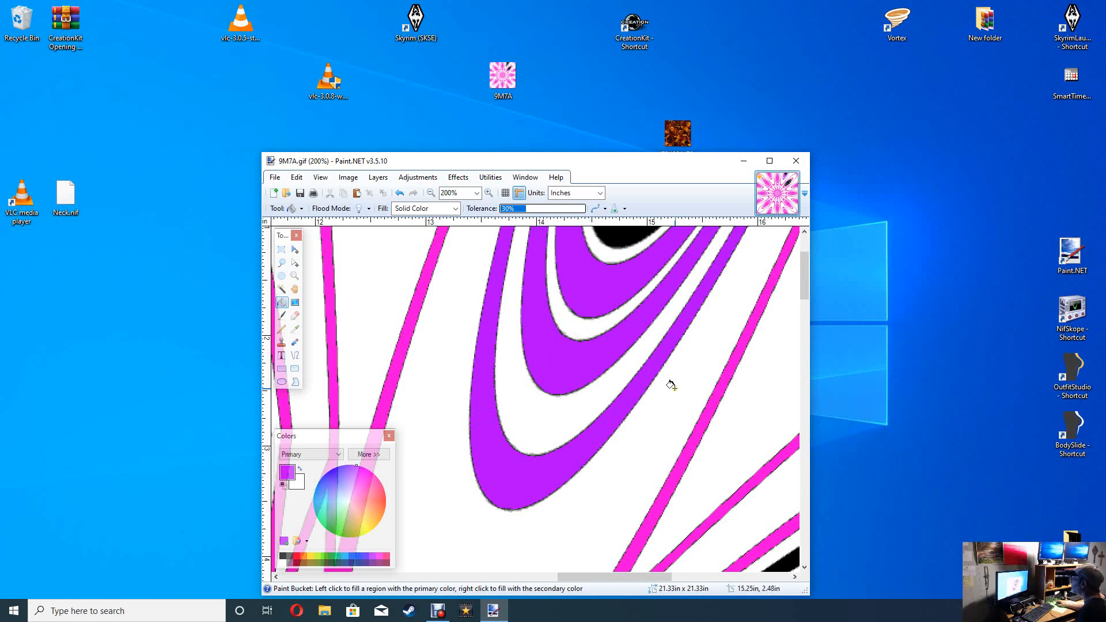
Try filling the dark edge pixels along the bottom of a purple ring with purple and undo that fill.
click(489, 193)
click(489, 193)
click(489, 193)
click(489, 193)
click(489, 194)
click(489, 193)
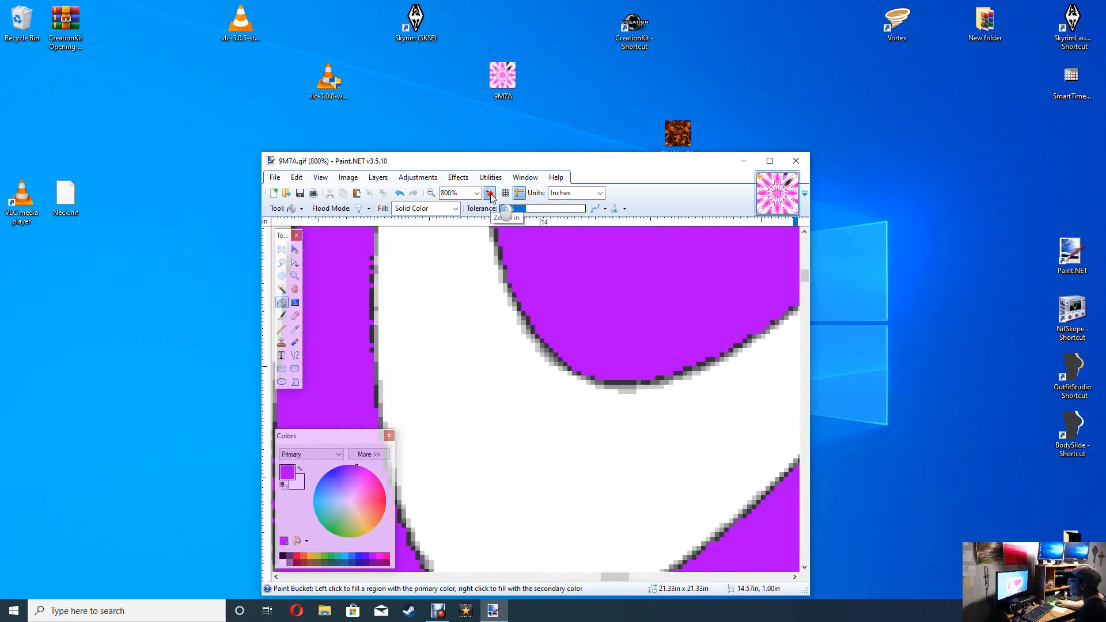
click(489, 193)
click(489, 194)
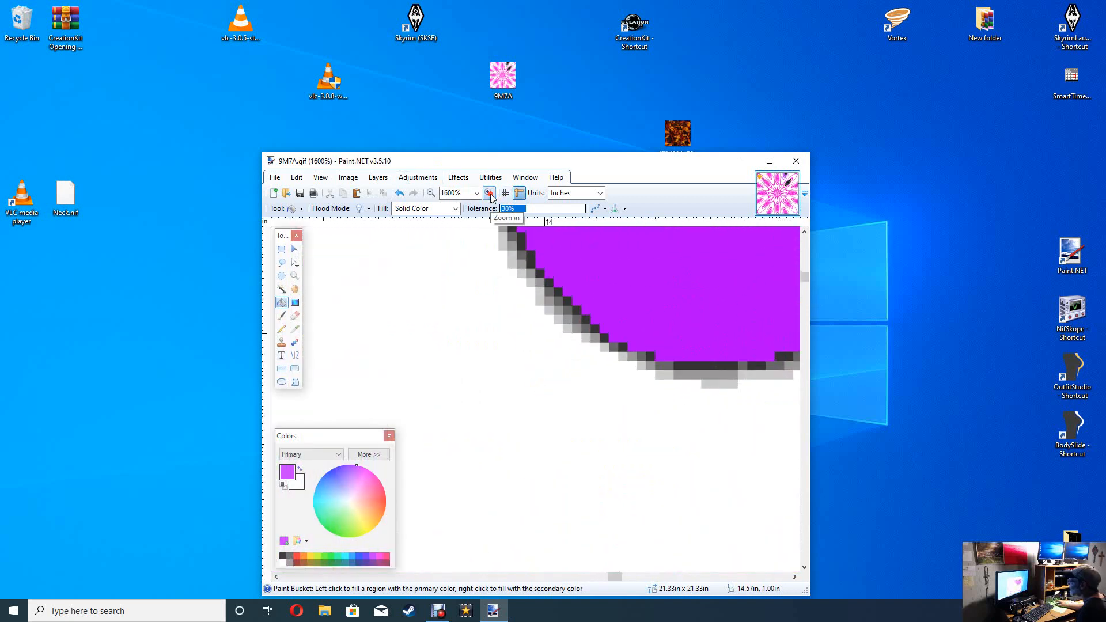
click(687, 365)
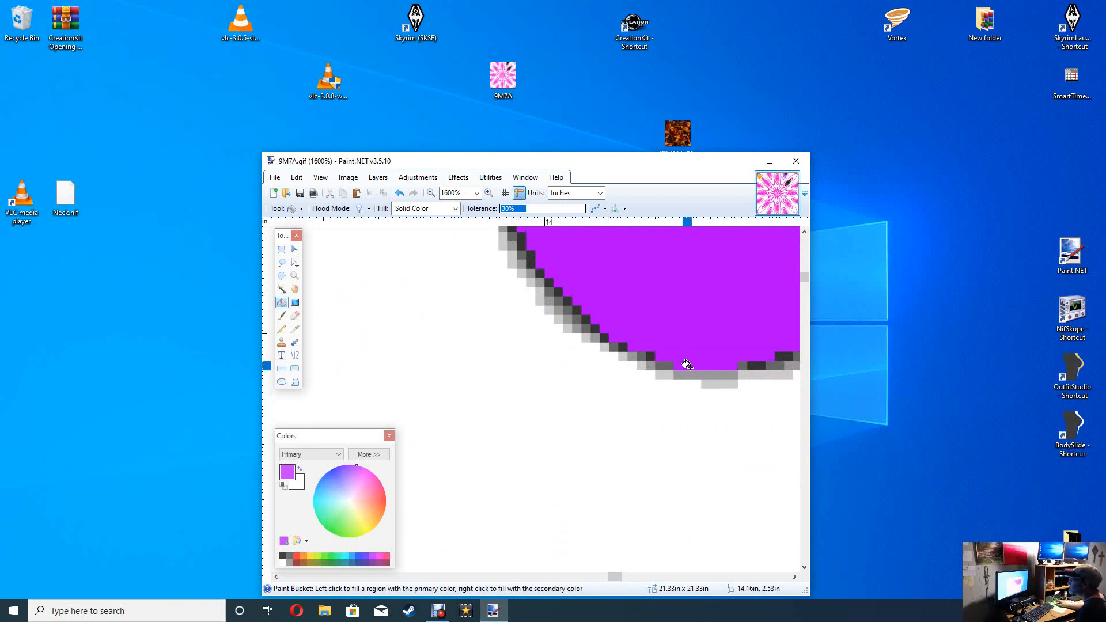
click(399, 193)
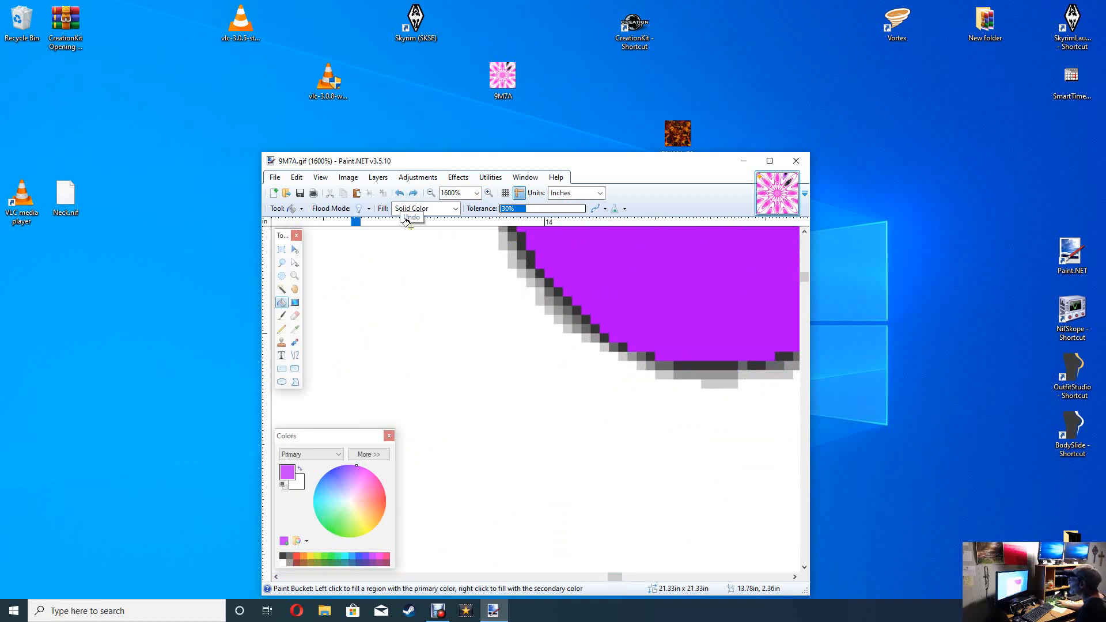
Fill the two remaining inner black areas of the uppermost petal with the same purple.
drag(807, 275, 805, 262)
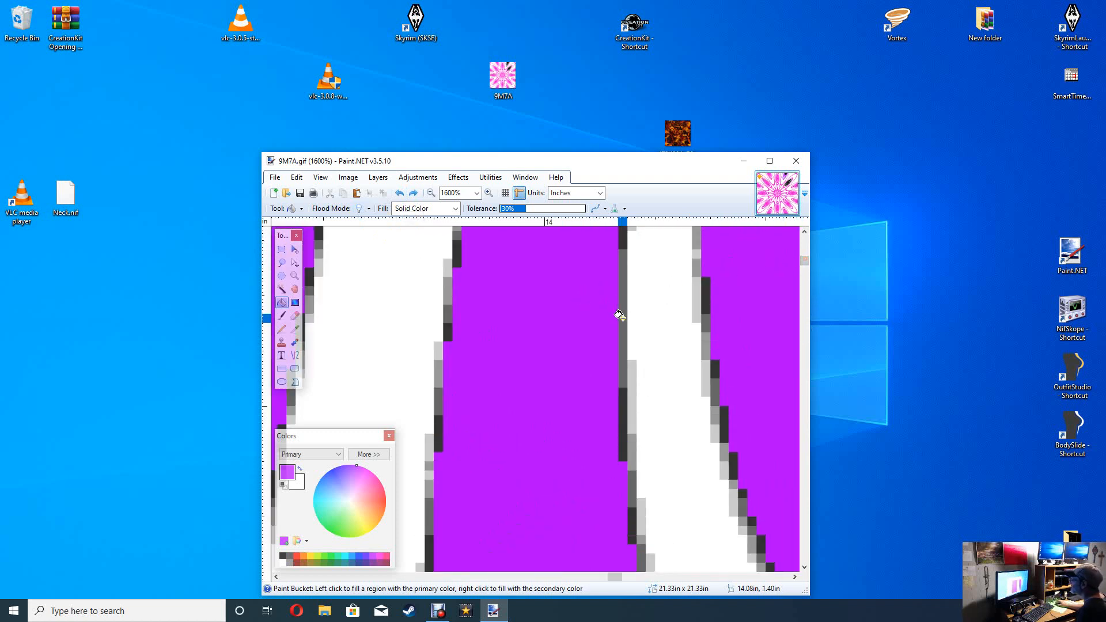
scroll(540, 419, down, 4)
scroll(540, 419, up, 10)
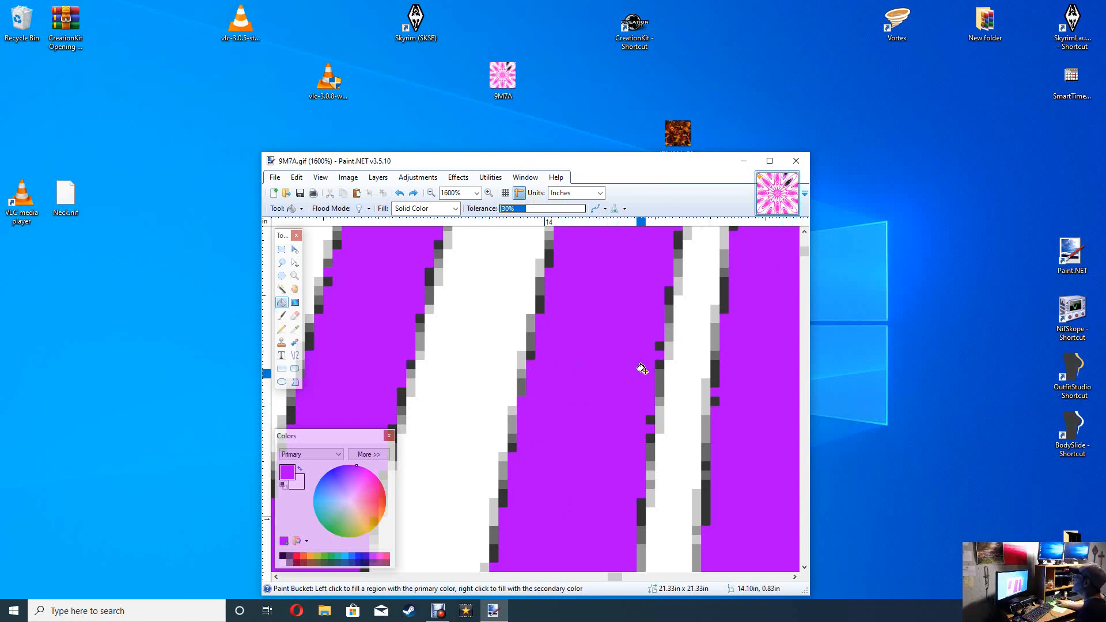
scroll(548, 396, up, 3)
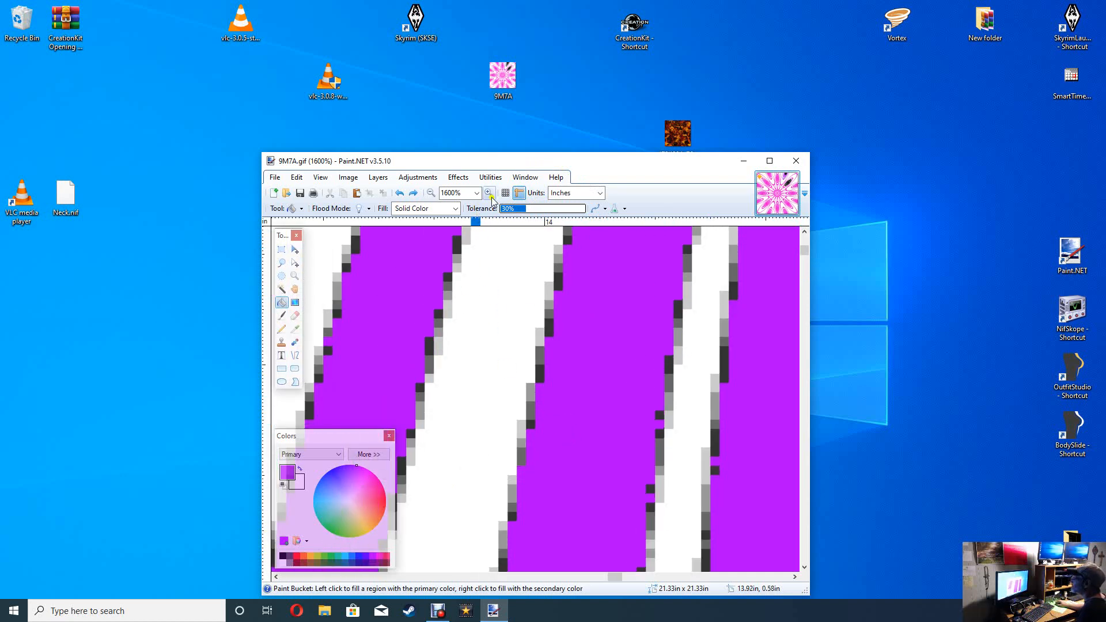
click(430, 193)
click(430, 193)
click(430, 194)
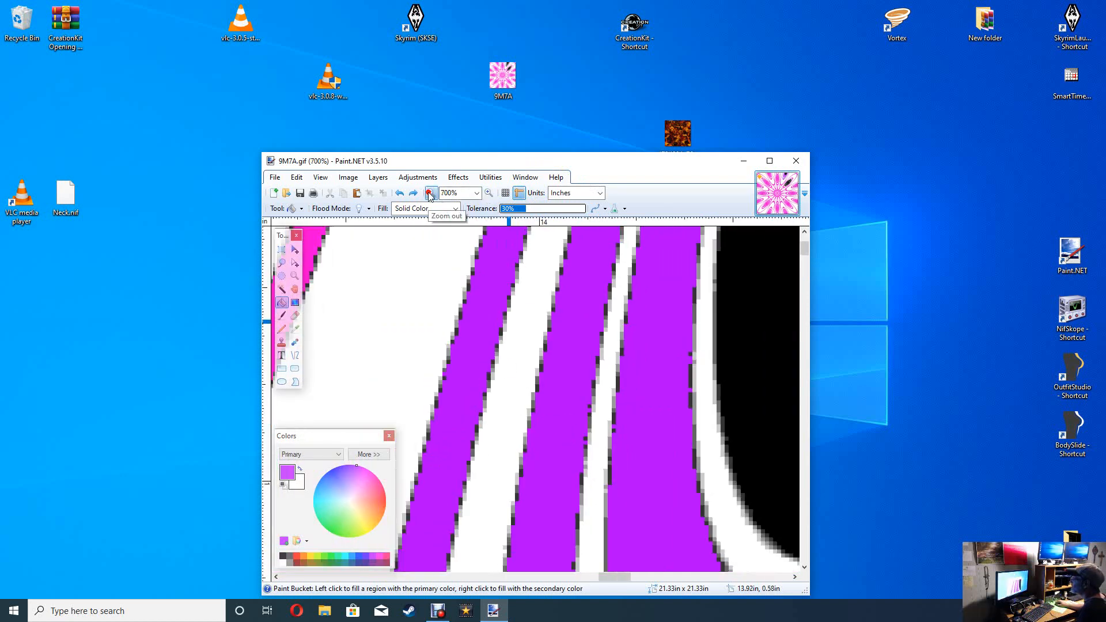
click(430, 194)
click(429, 194)
click(430, 193)
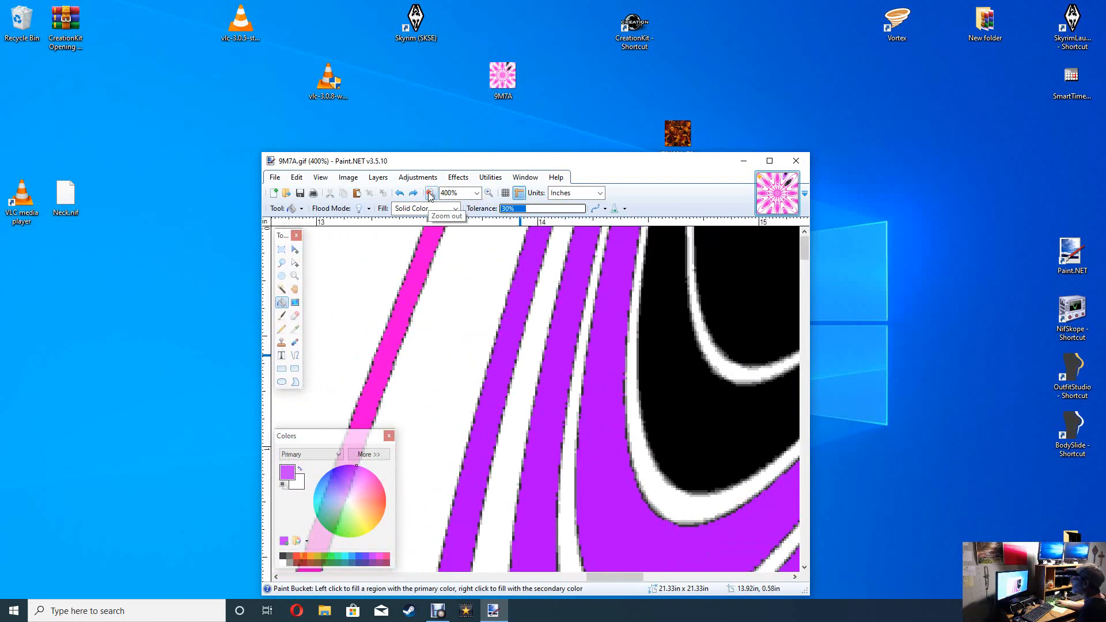
click(674, 396)
click(735, 308)
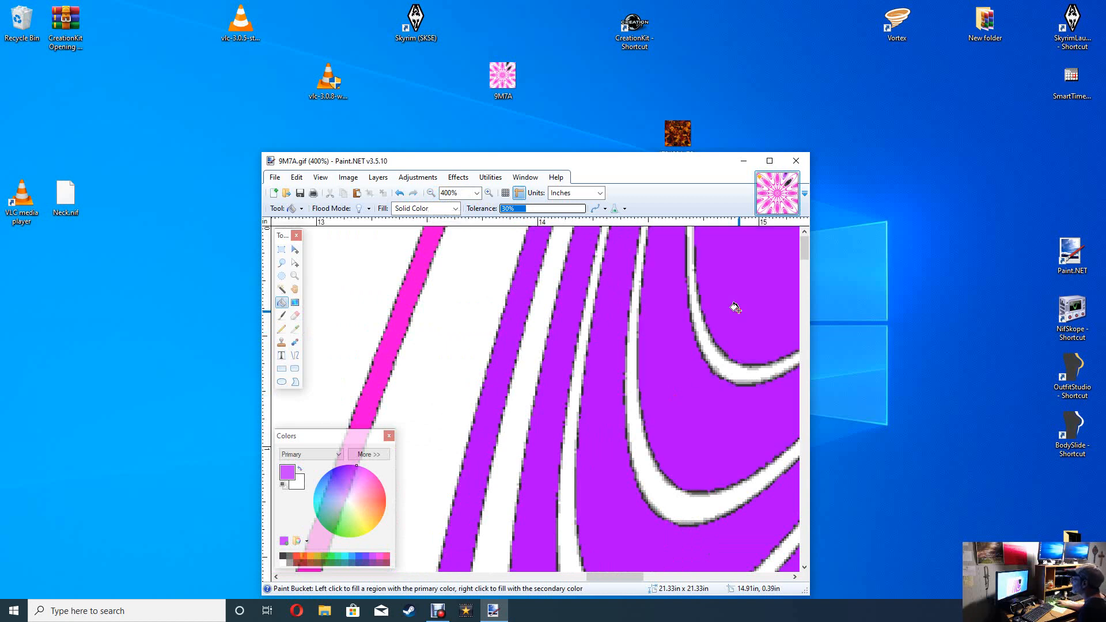
click(605, 379)
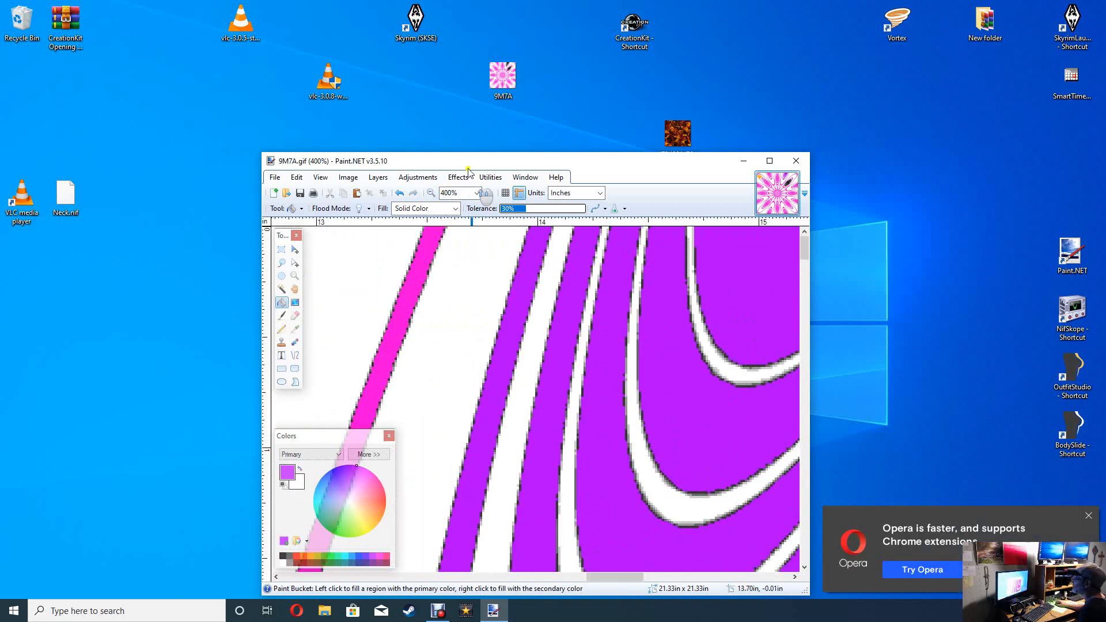
Fill the three outer black rings of the remaining black petal with purple, leaving its center black.
click(432, 195)
click(431, 194)
click(431, 193)
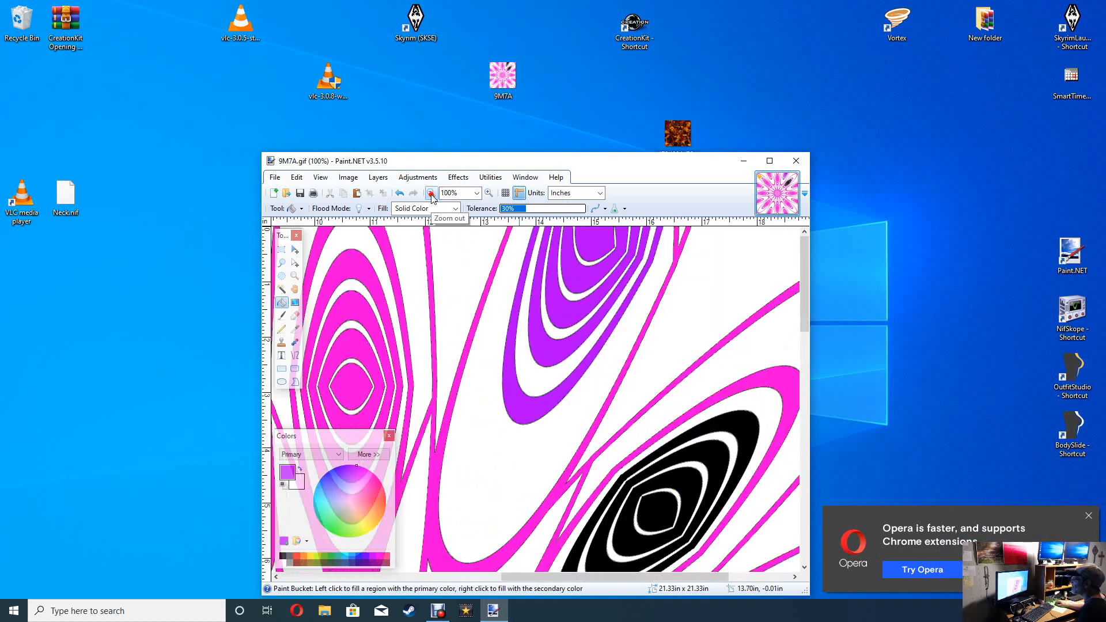
click(431, 193)
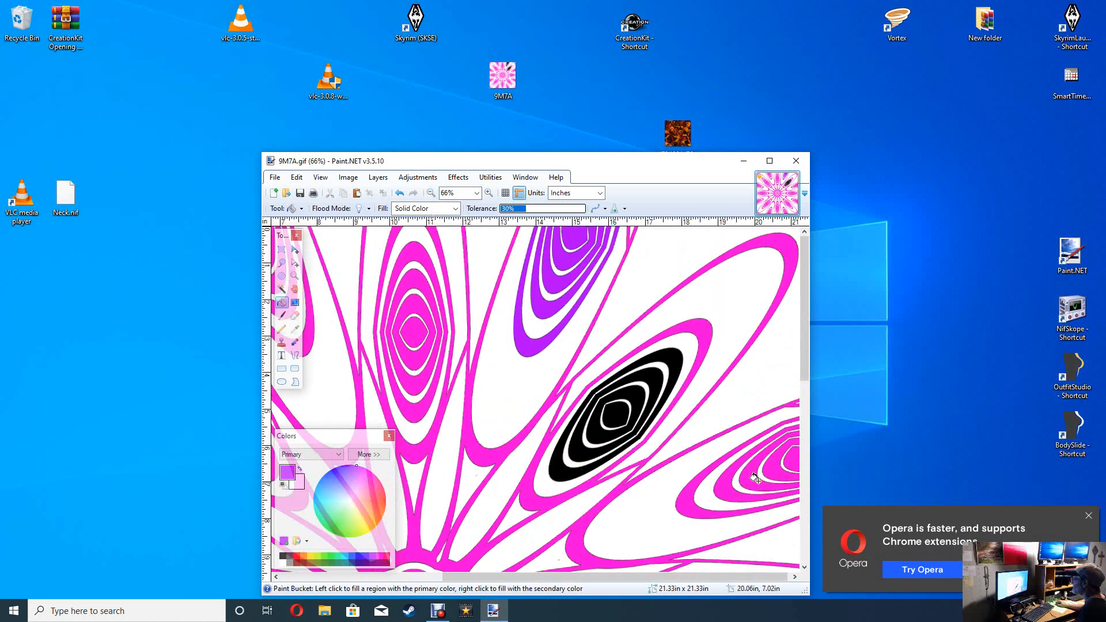
drag(804, 350, 803, 375)
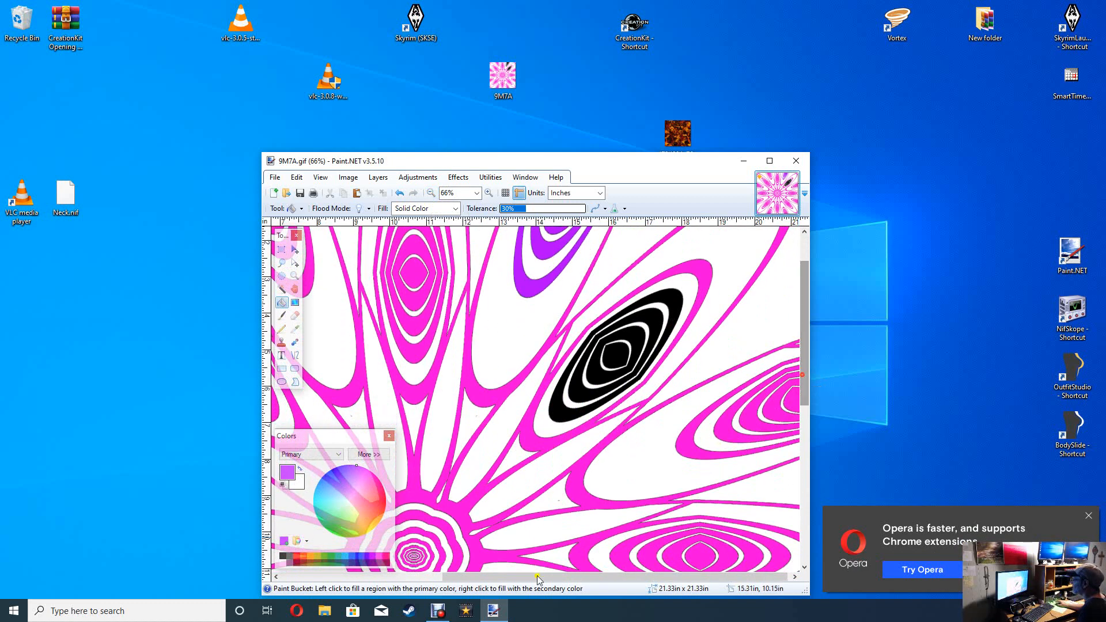
drag(606, 578, 609, 579)
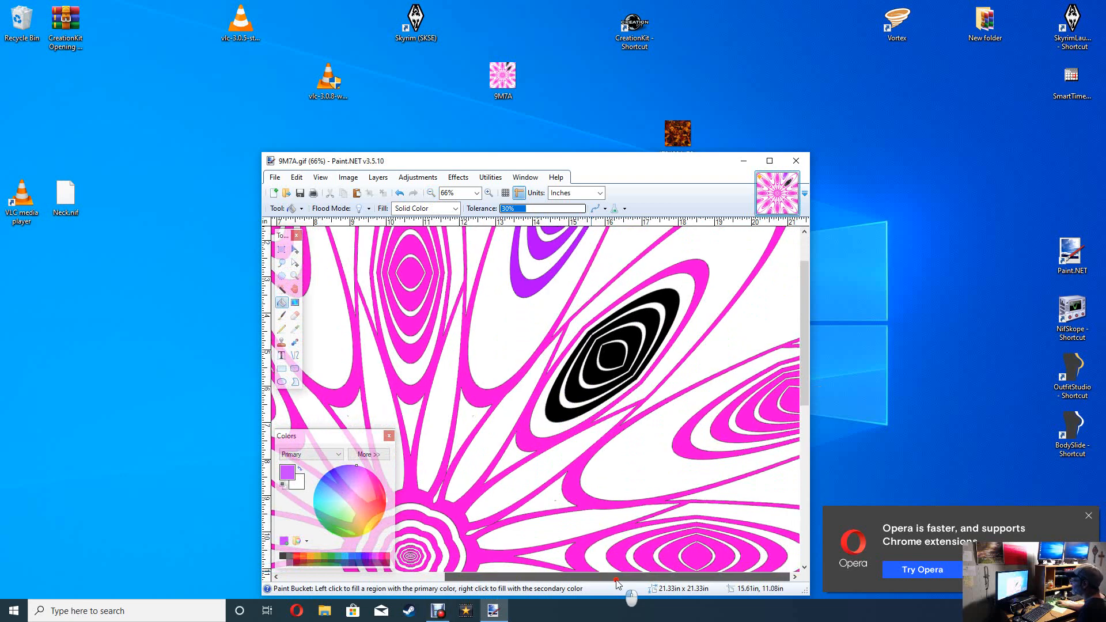
click(550, 405)
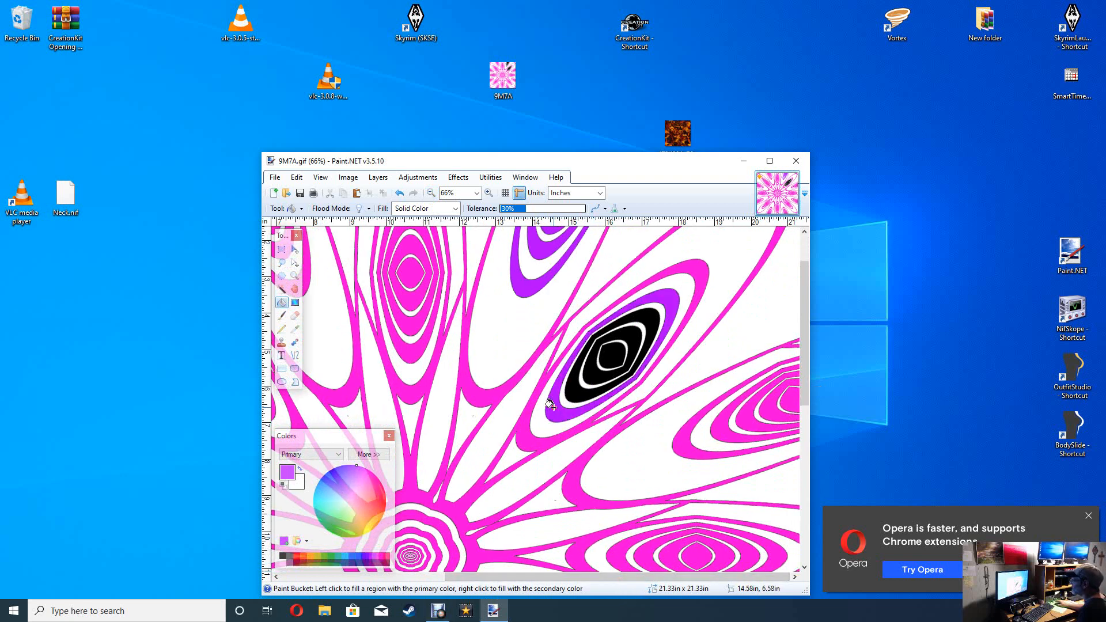
click(585, 377)
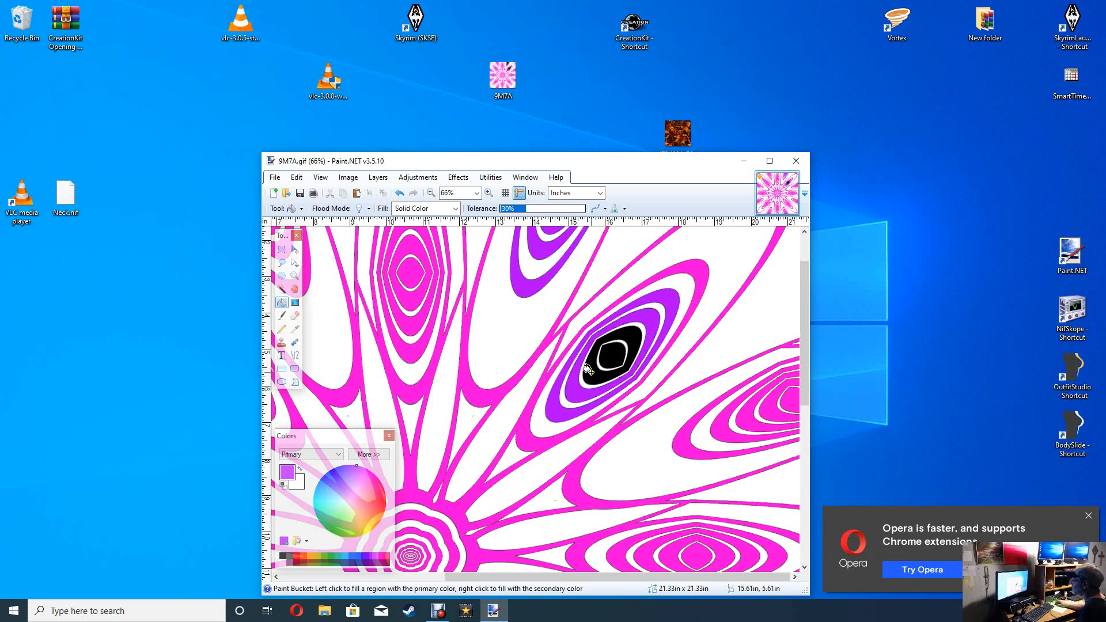
click(588, 371)
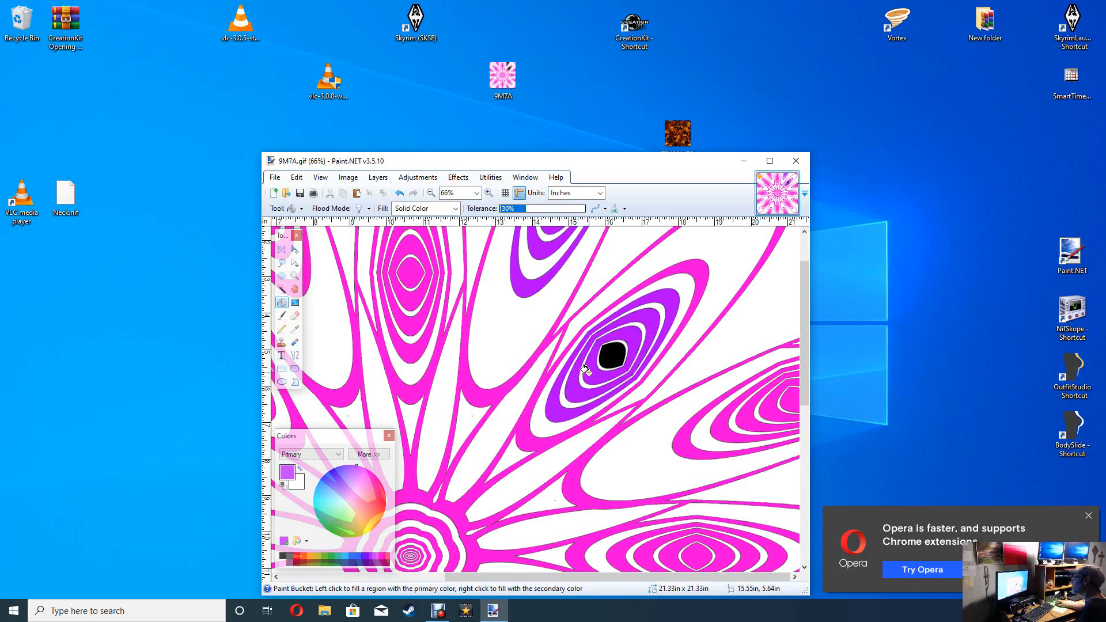
Choose the palette pink matching the pattern and fill that petal's three purple rings and its black center with it.
click(380, 557)
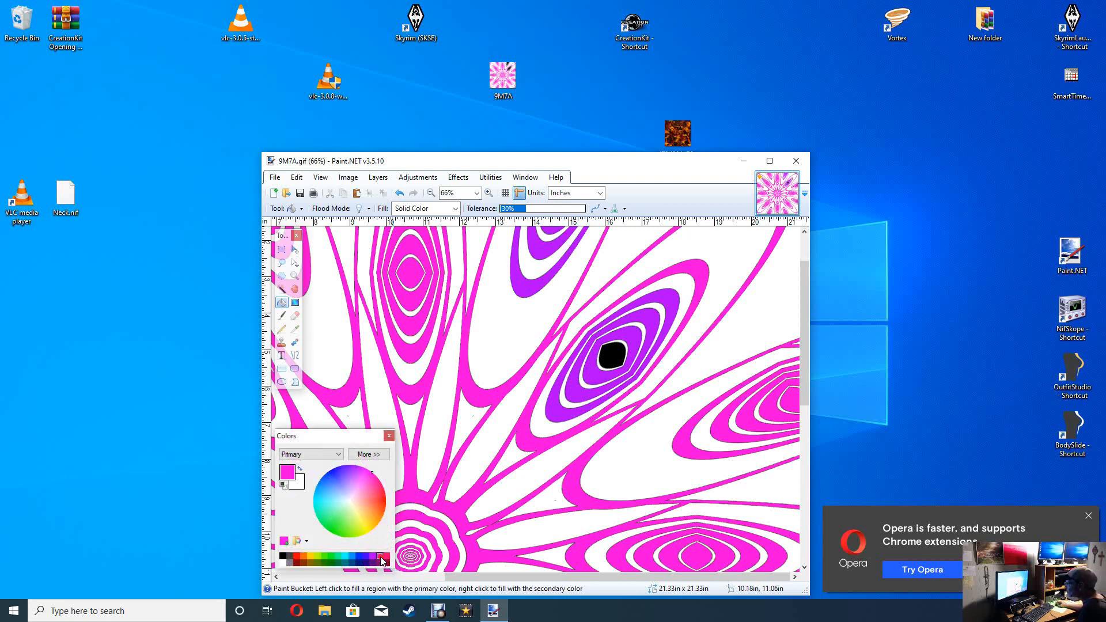
click(551, 406)
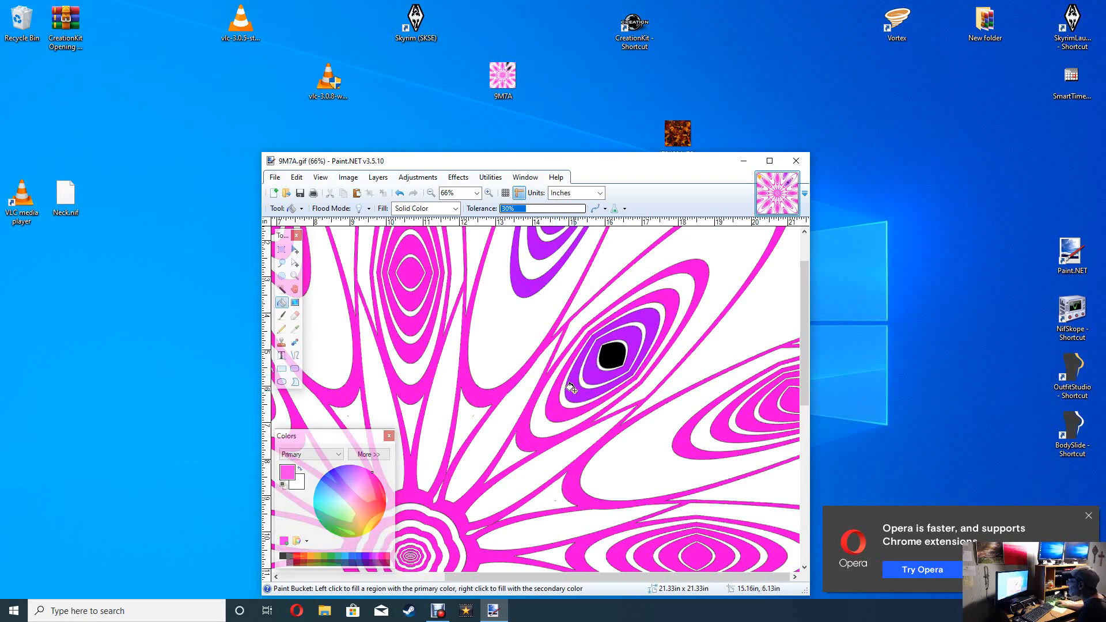
click(570, 387)
click(599, 381)
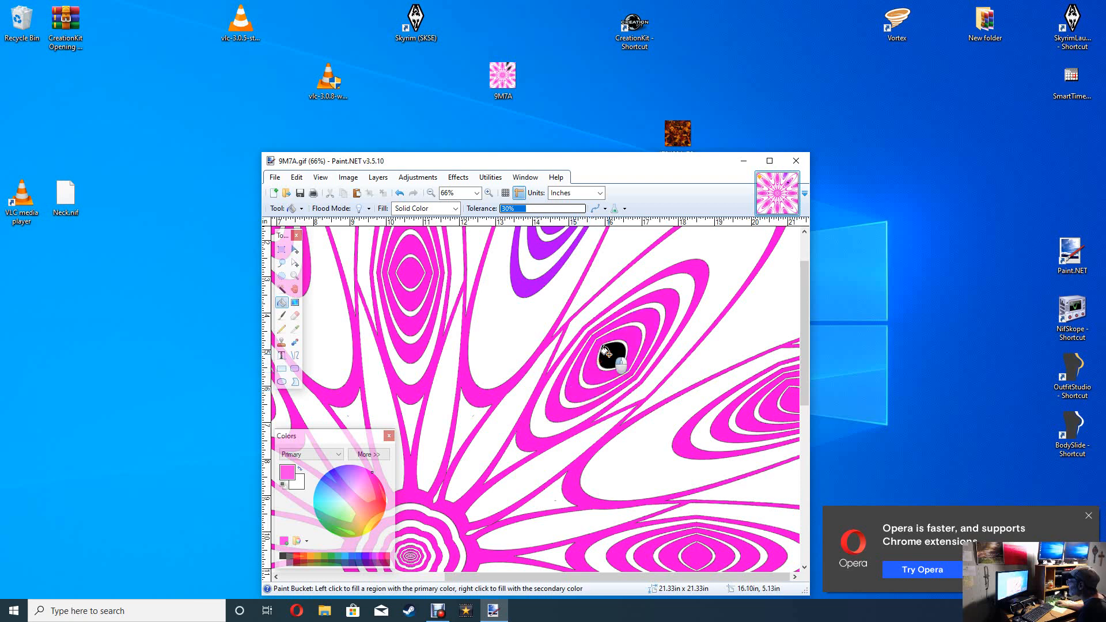
click(606, 351)
Fill the purple rings and inner areas of the uppermost petal with the same pink.
click(524, 290)
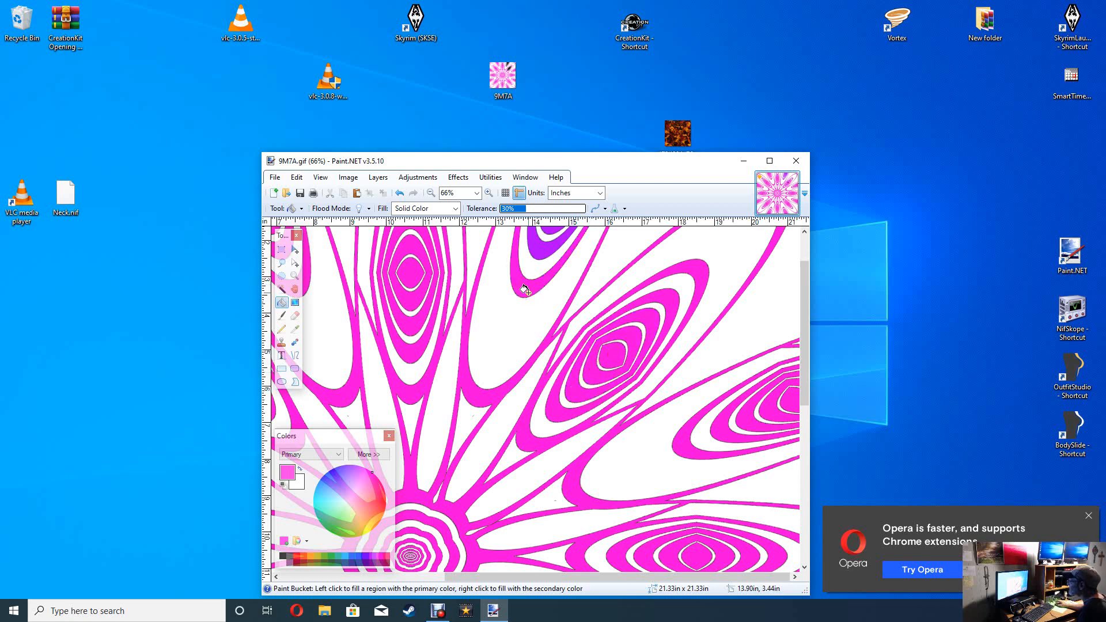
drag(807, 364, 804, 334)
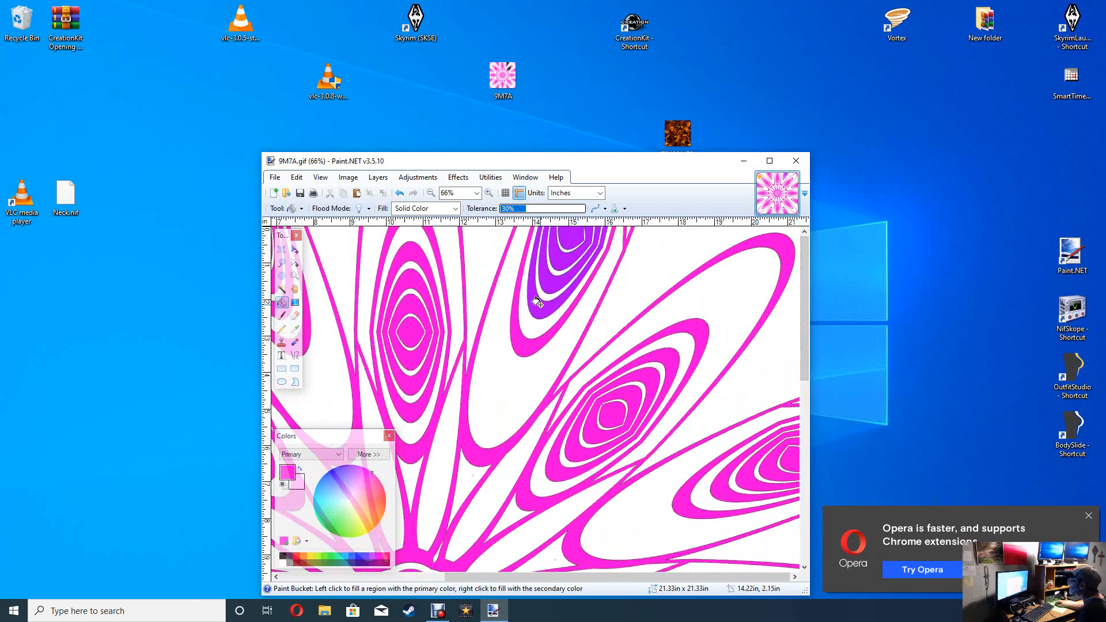
click(543, 277)
click(543, 277)
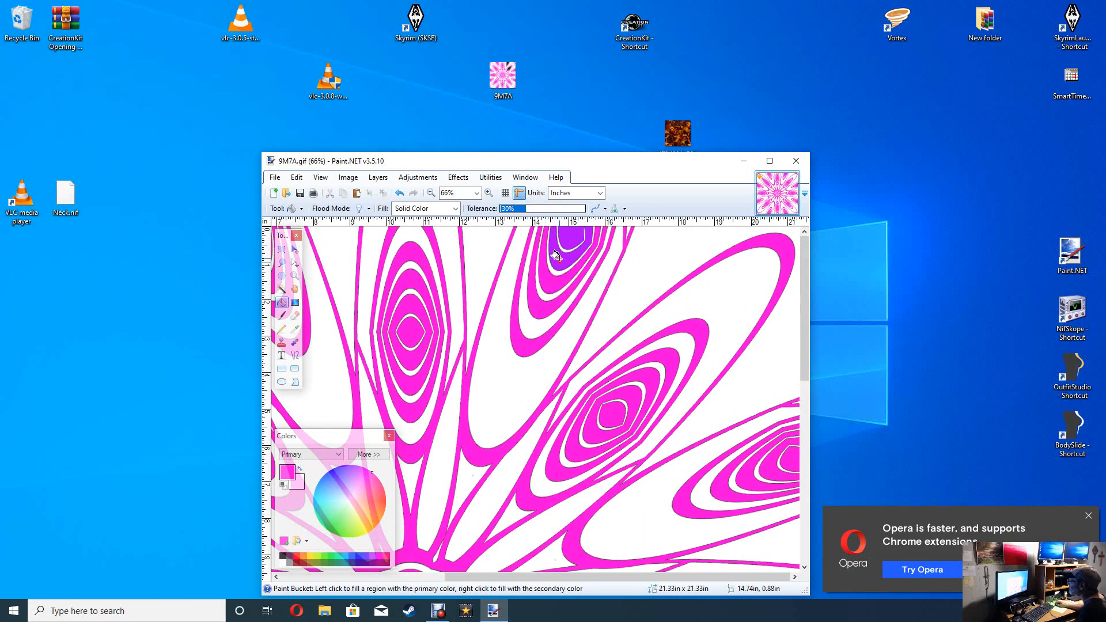
click(555, 255)
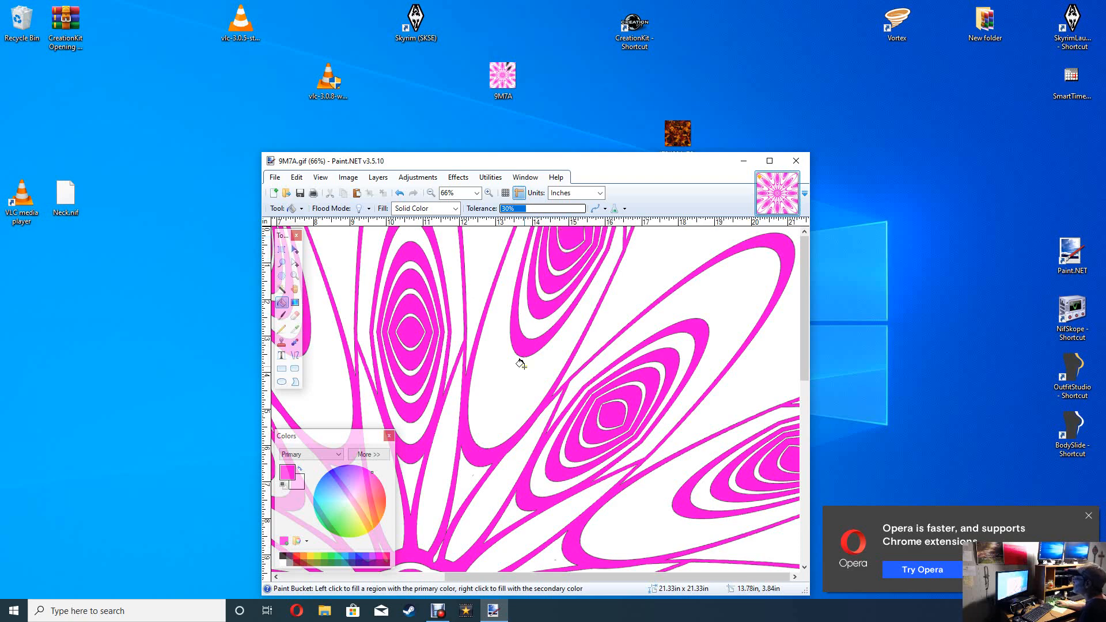
Check the whole pattern for petals that are not filled with pink.
scroll(523, 425, down, 8)
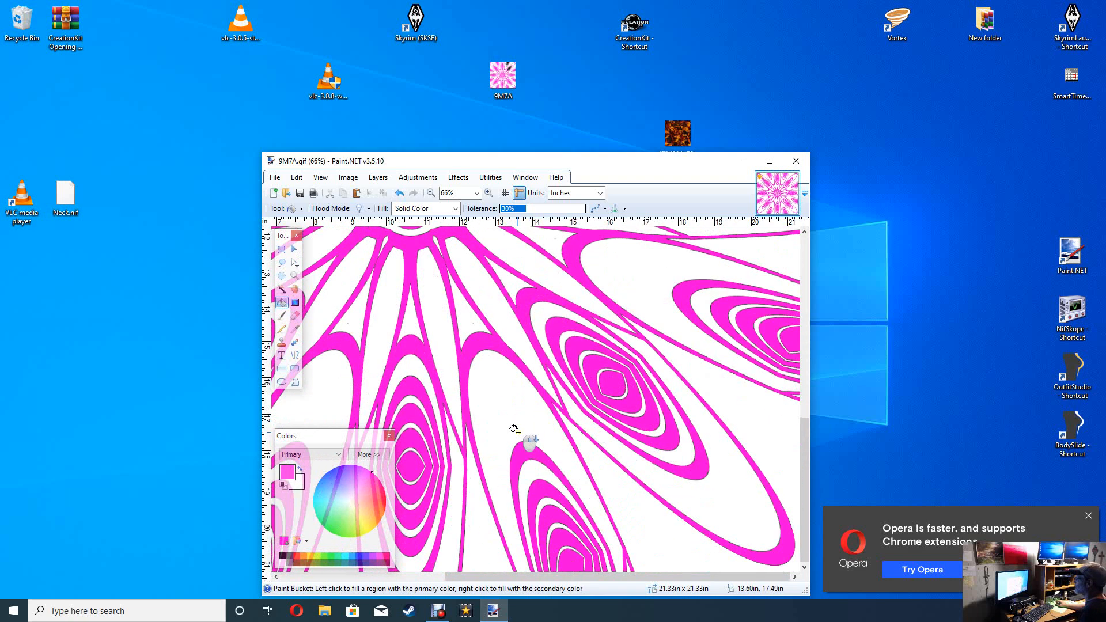
scroll(515, 427, up, 8)
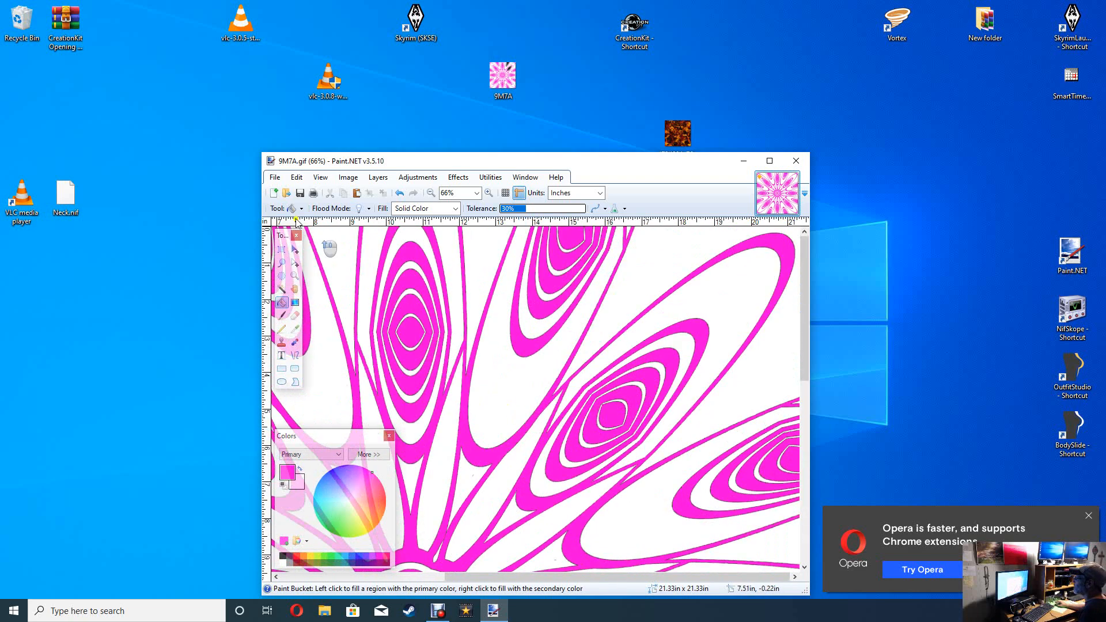
click(432, 193)
click(432, 193)
click(432, 193)
click(431, 194)
click(431, 194)
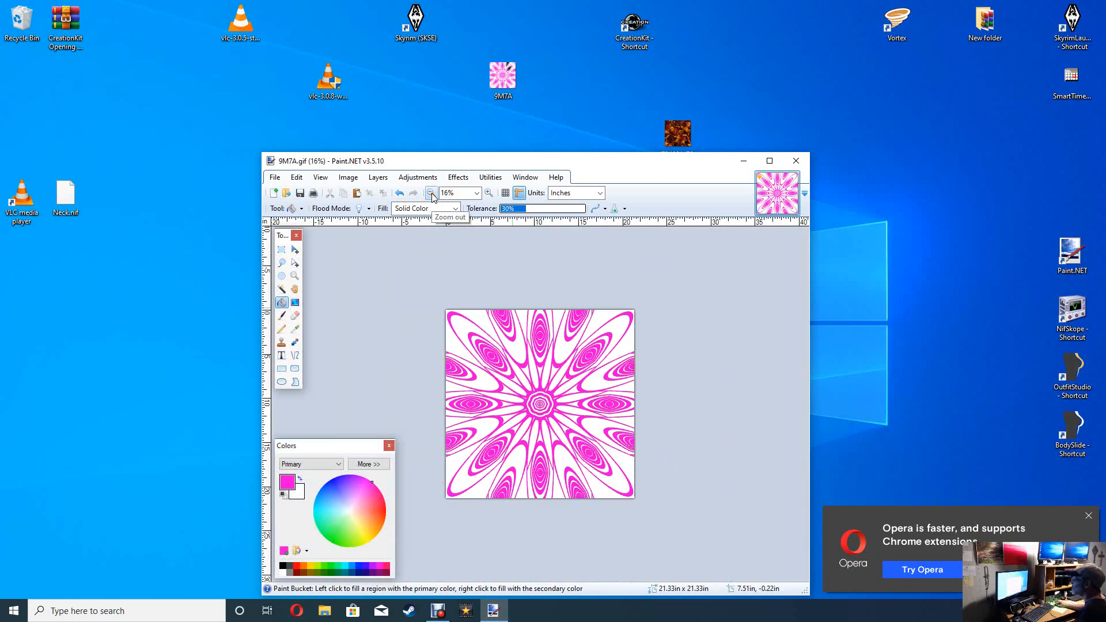
Save the image to the Desktop as Splash in DirectDraw Surface (DDS) format with DXT1 (Opaque/1-bit Alpha) compression.
click(276, 177)
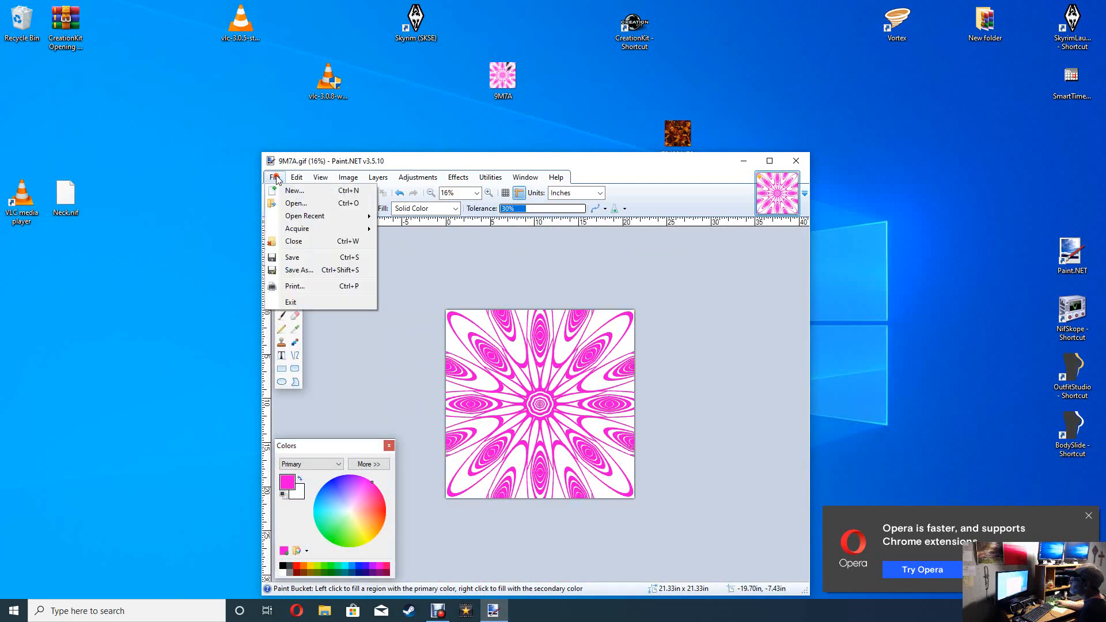
click(299, 271)
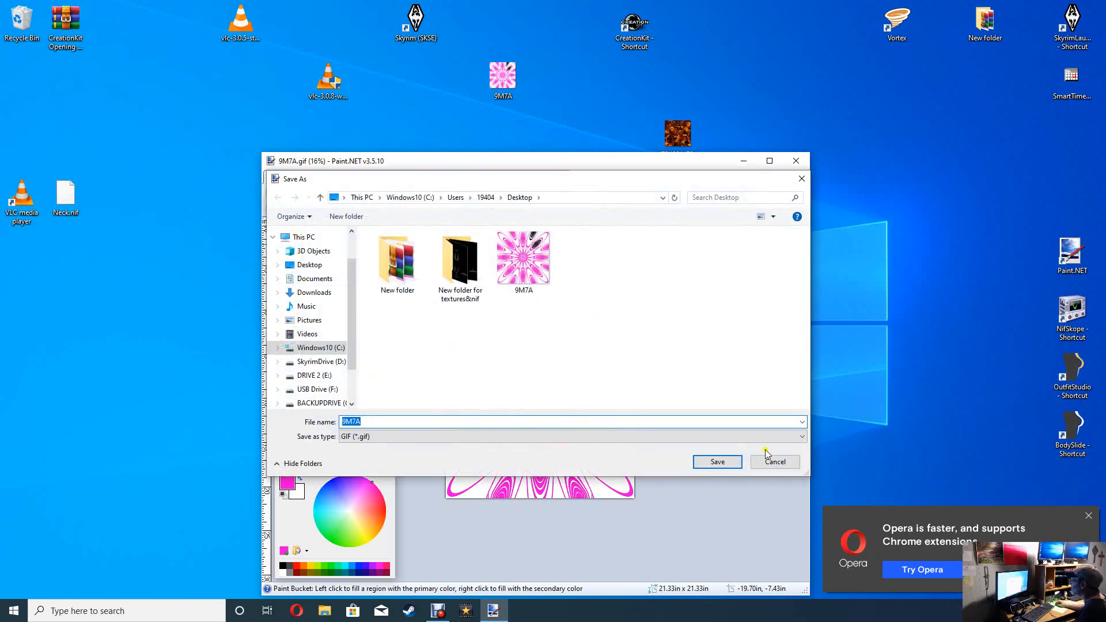
click(803, 437)
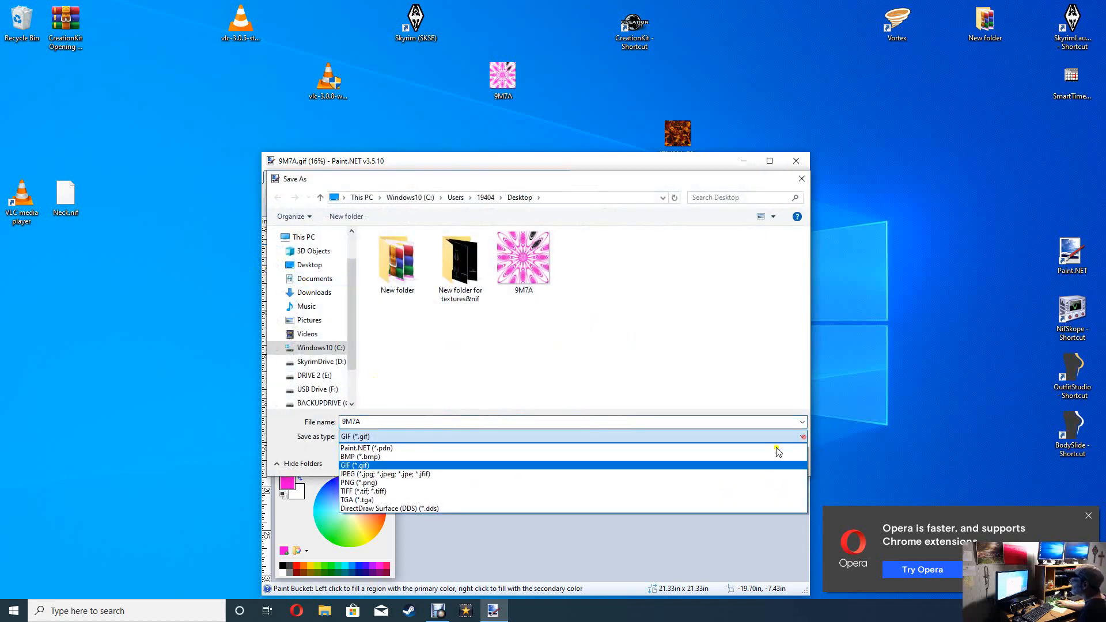
click(350, 508)
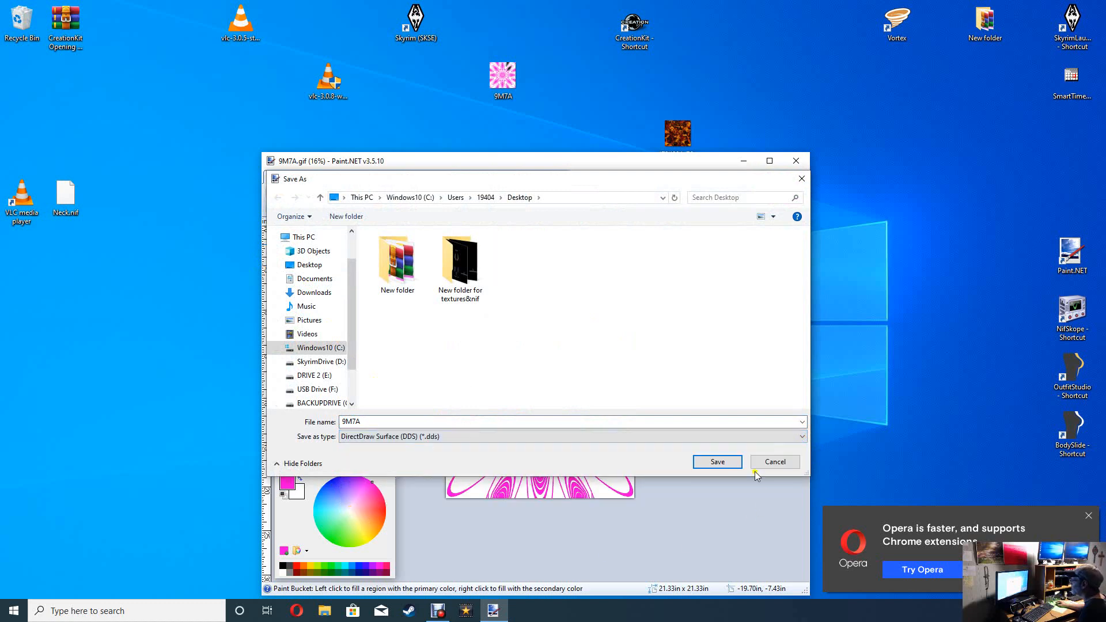
double_click(368, 421)
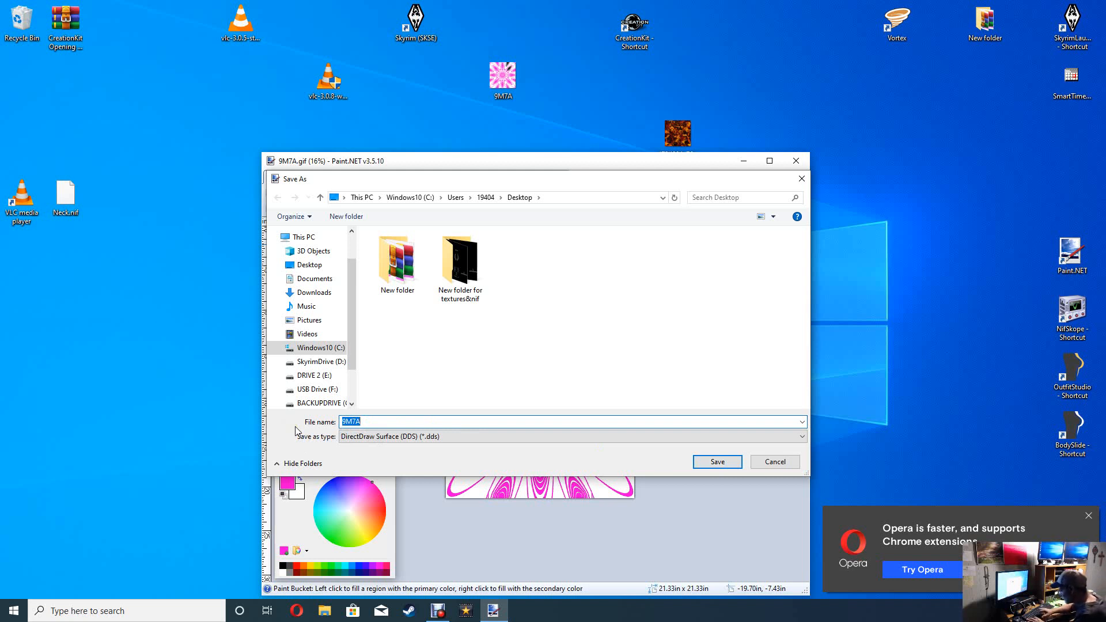
text(Splash)
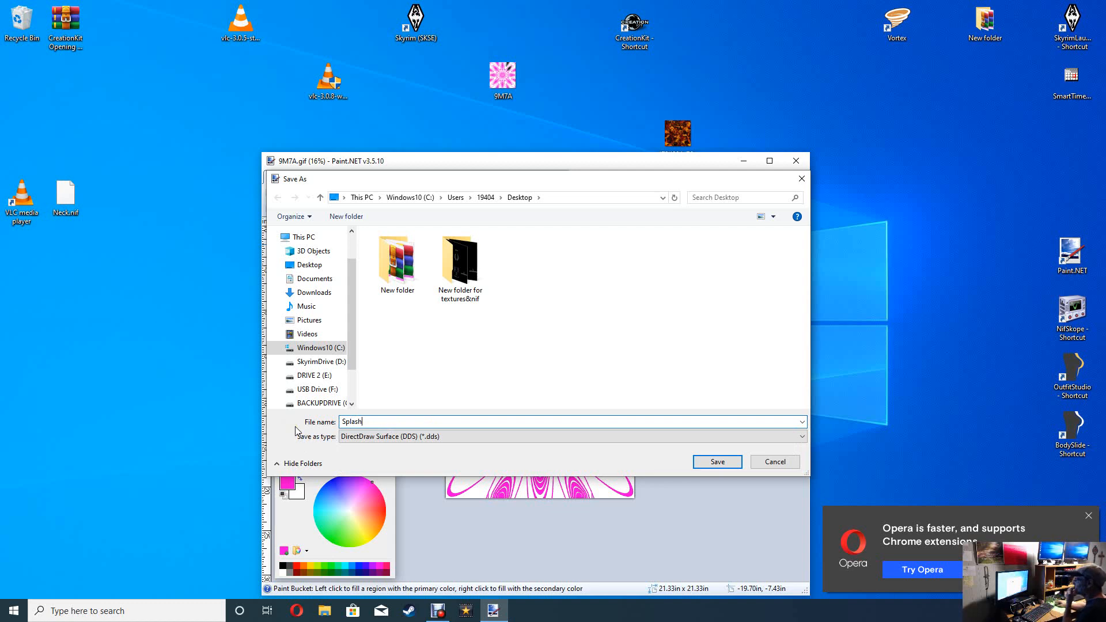
click(727, 461)
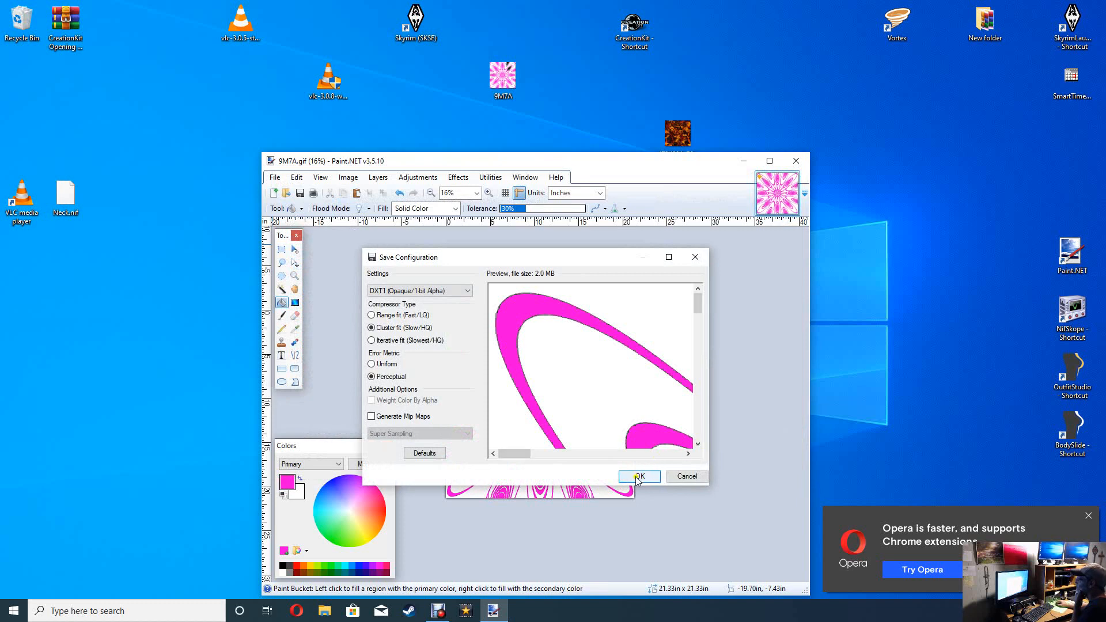
click(637, 477)
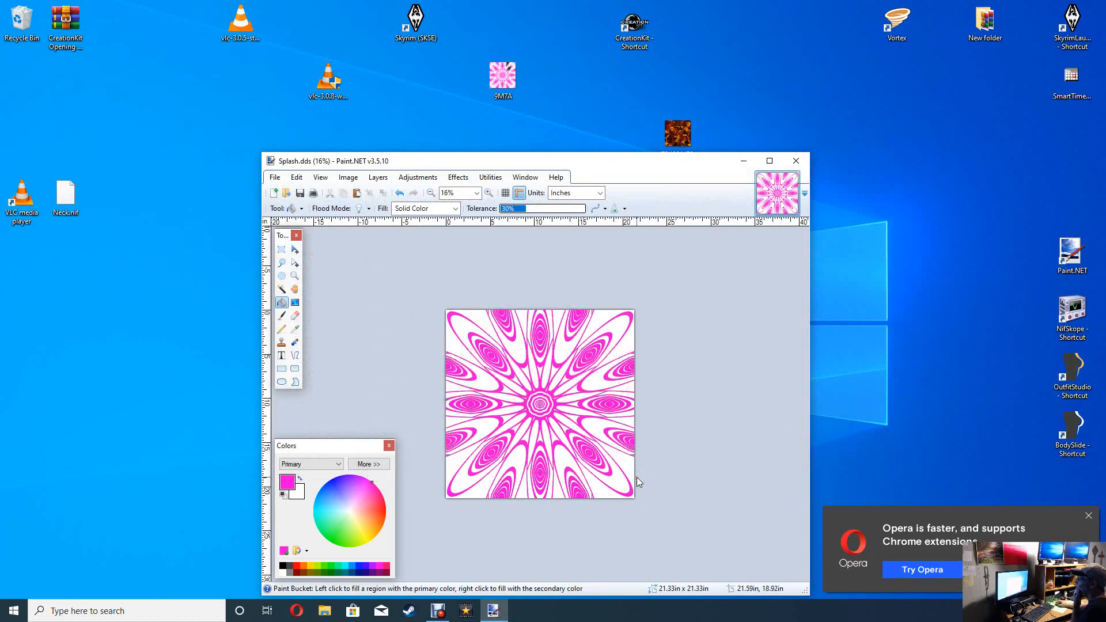
Move the Splash file to the empty desktop area near the Paint.NET shortcut and restart Paint.NET.
mouse_move(25, 79)
mouse_down()
mouse_move(144, 169)
mouse_move(155, 305)
mouse_up()
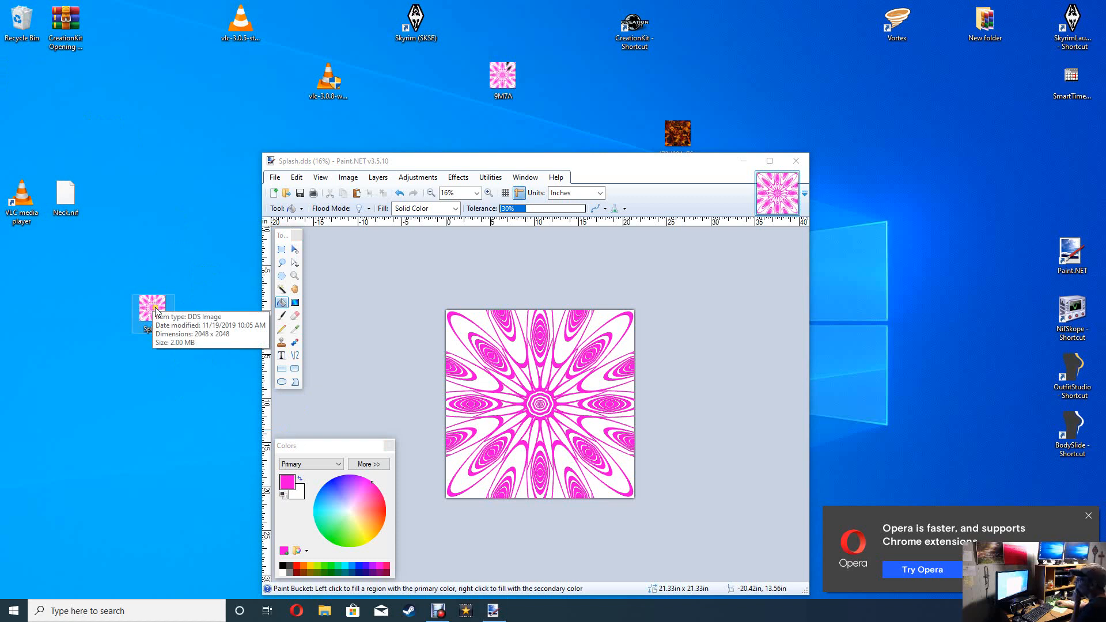
drag(153, 314, 902, 209)
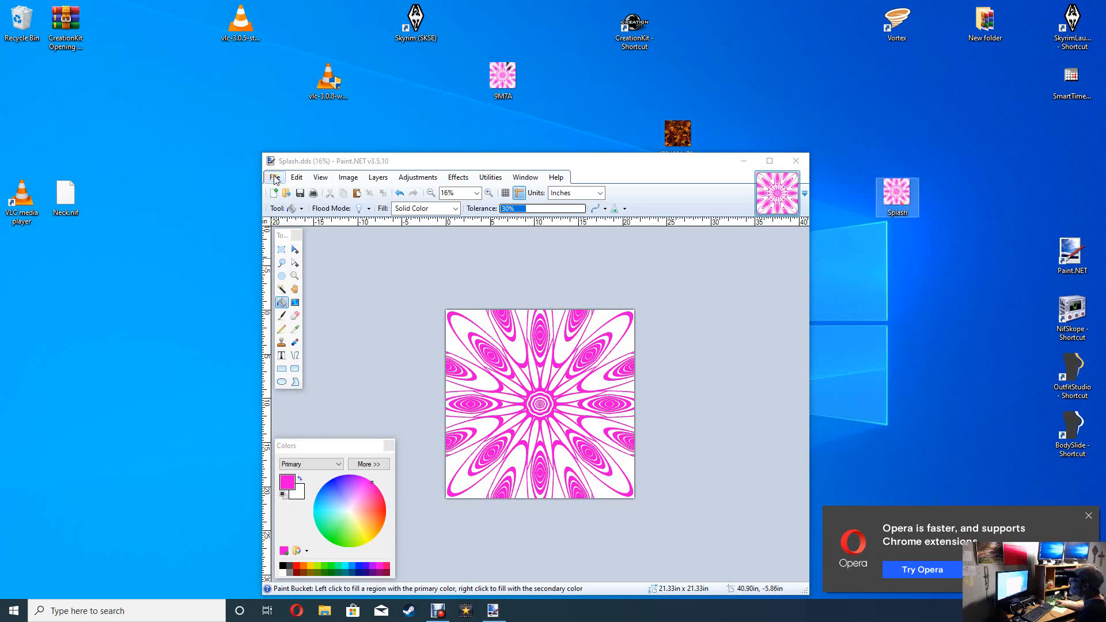
click(797, 161)
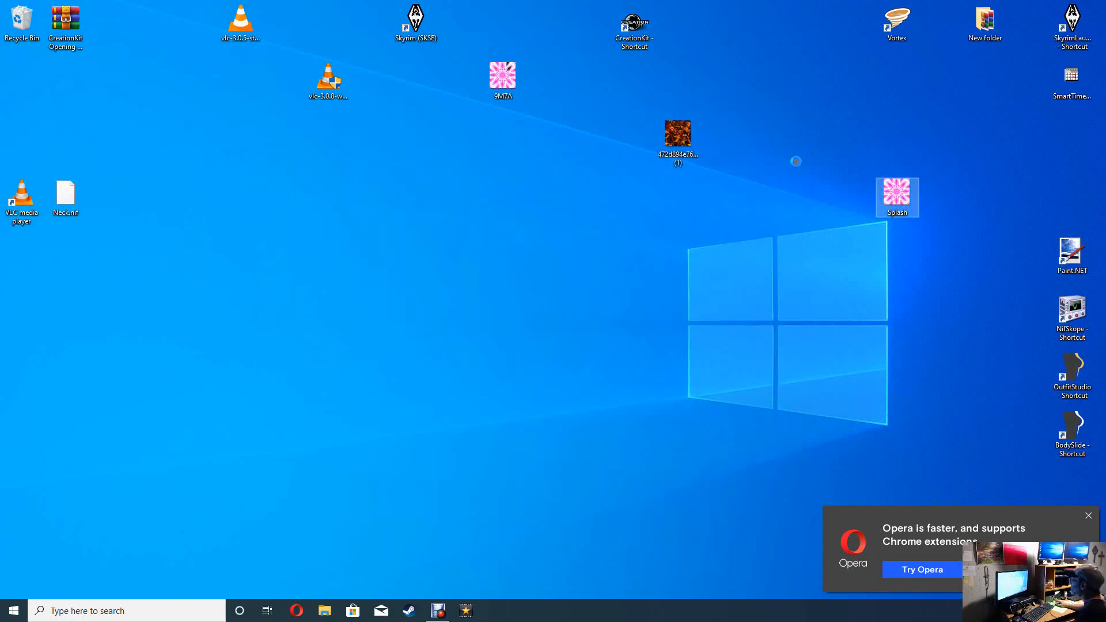
double_click(1070, 254)
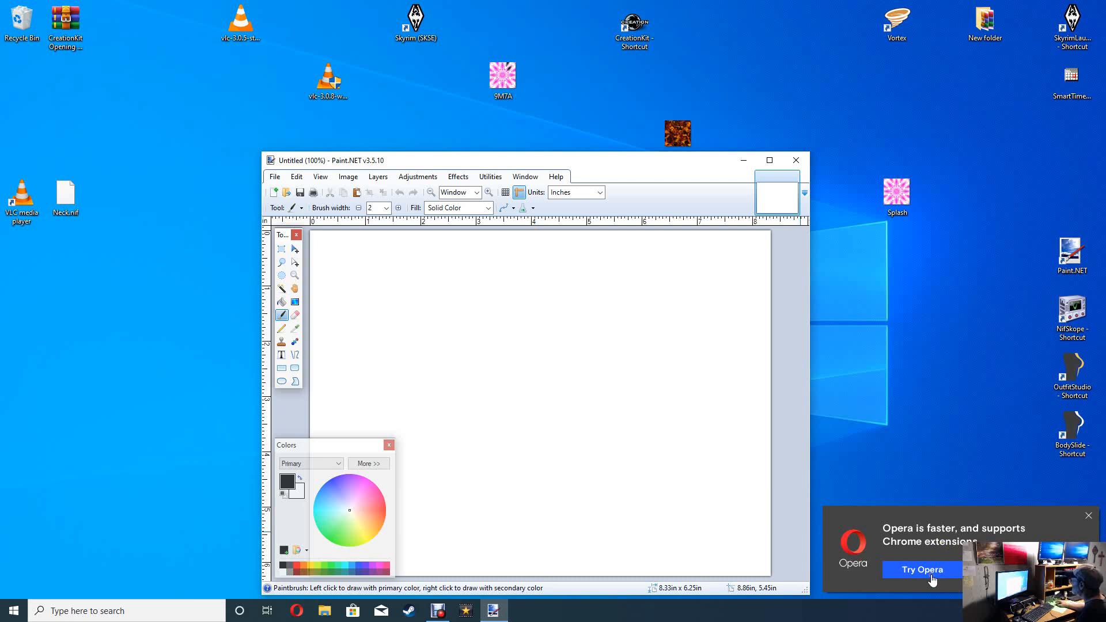
click(1089, 516)
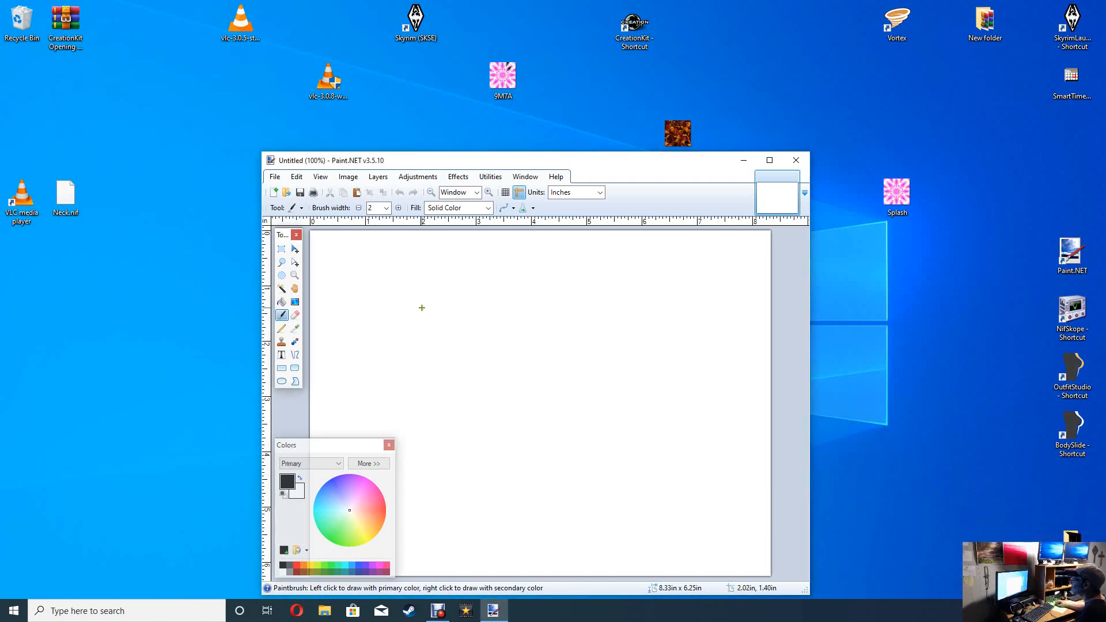
Open the orange-and-black lava texture JPG from the Desktop and convert it to black and white.
click(277, 178)
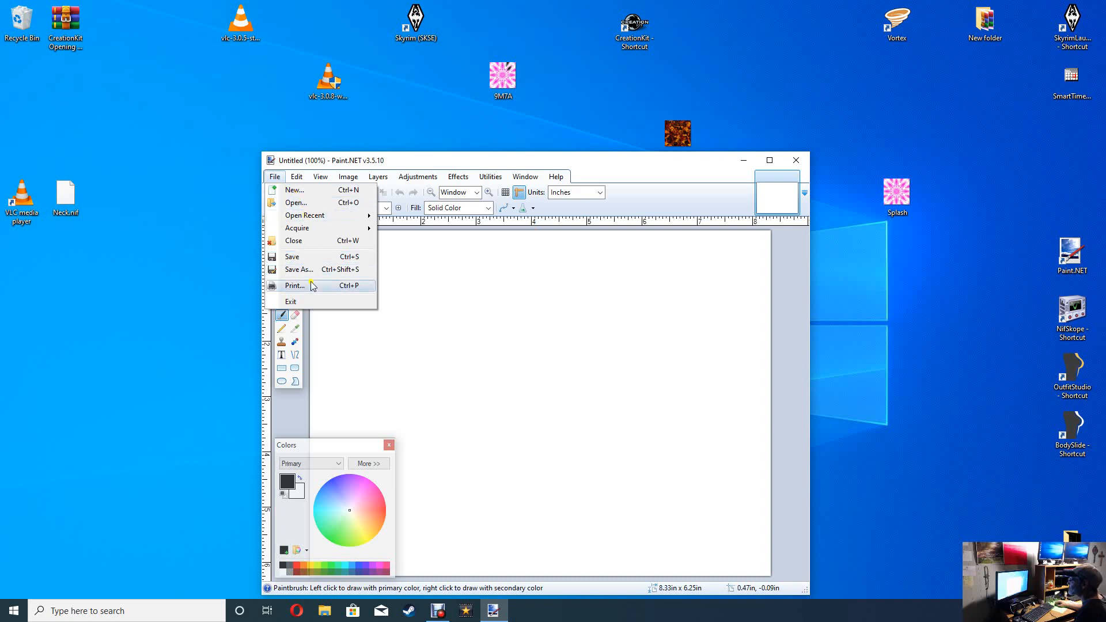
click(296, 202)
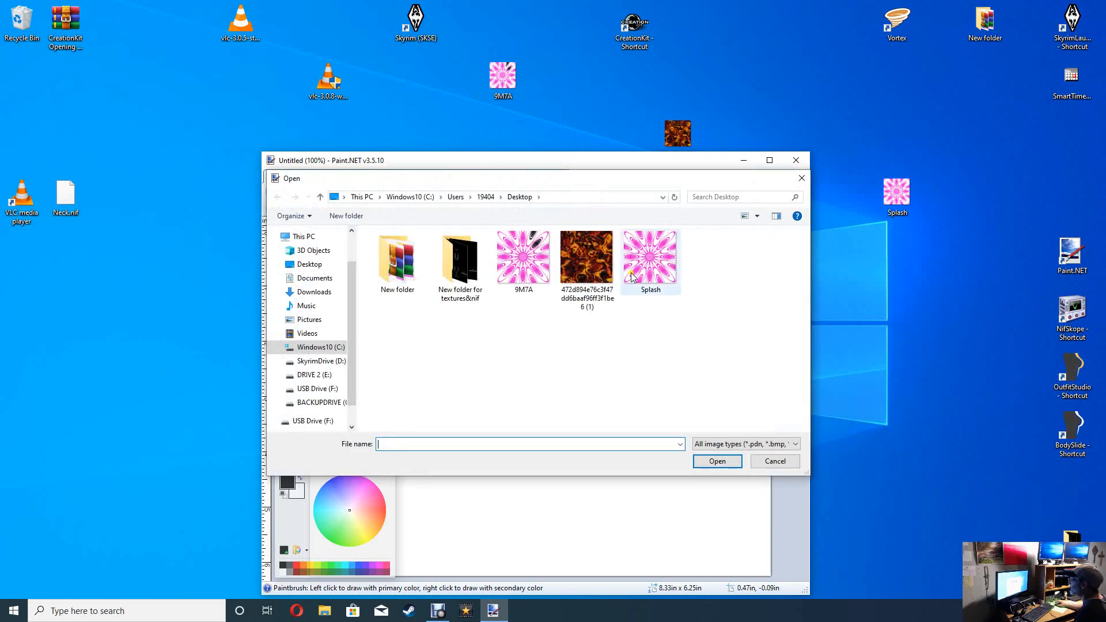
click(591, 255)
click(725, 464)
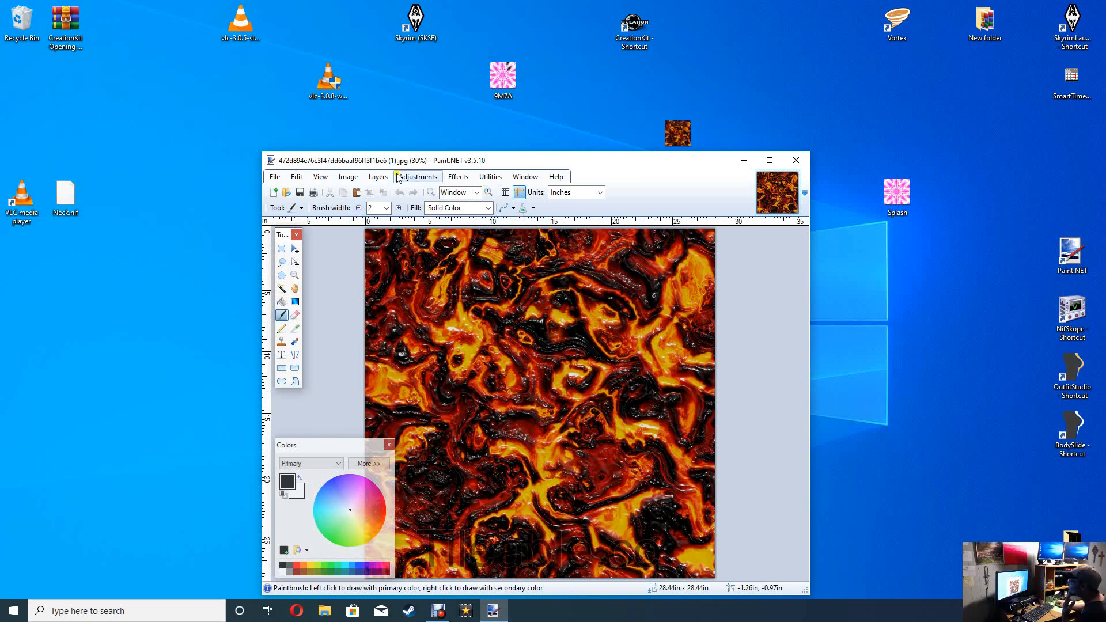
click(425, 180)
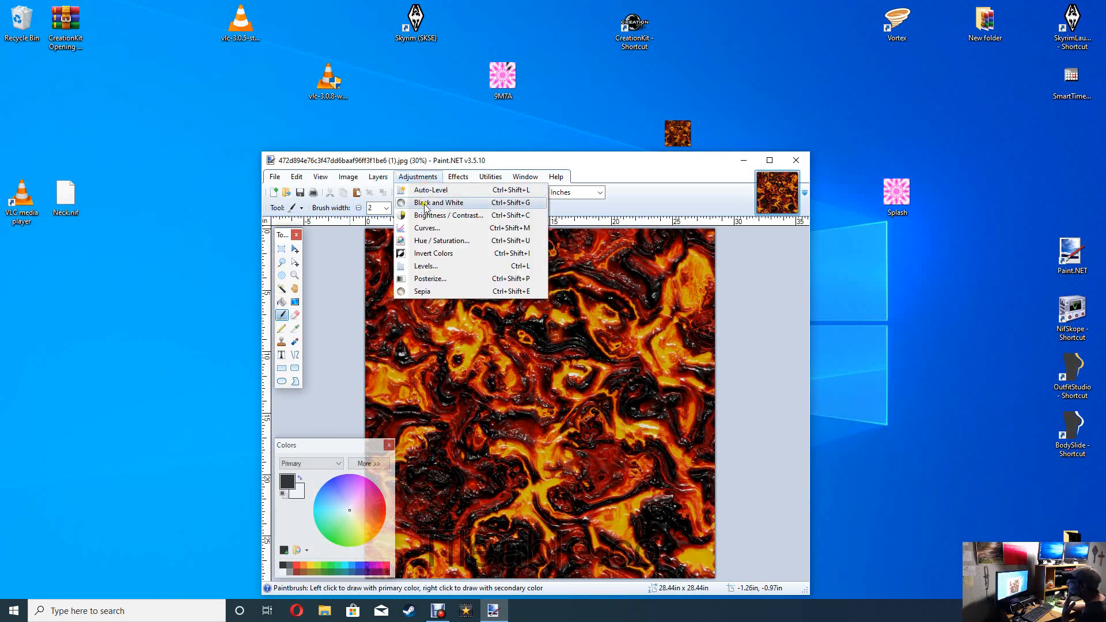
click(424, 204)
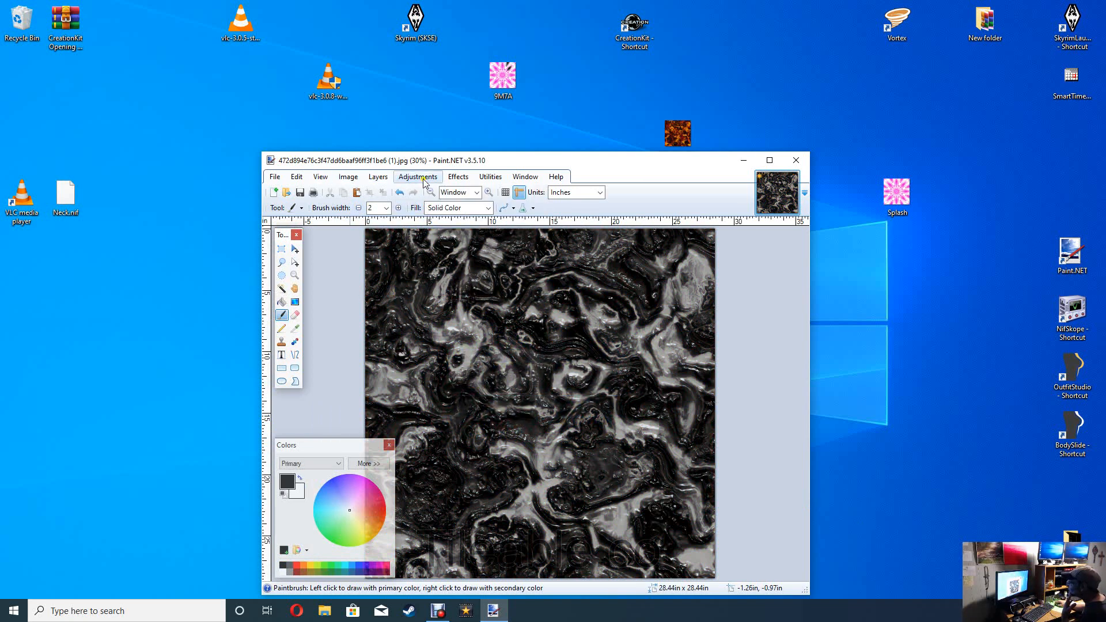
Undo the black-and-white conversion of the lava image.
click(422, 178)
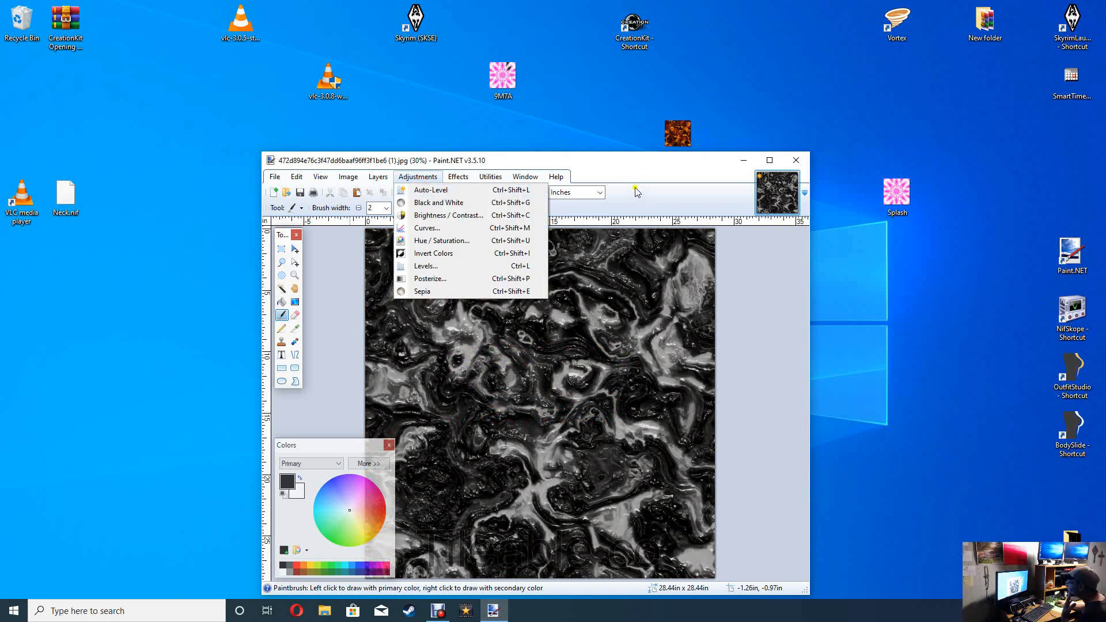
click(645, 161)
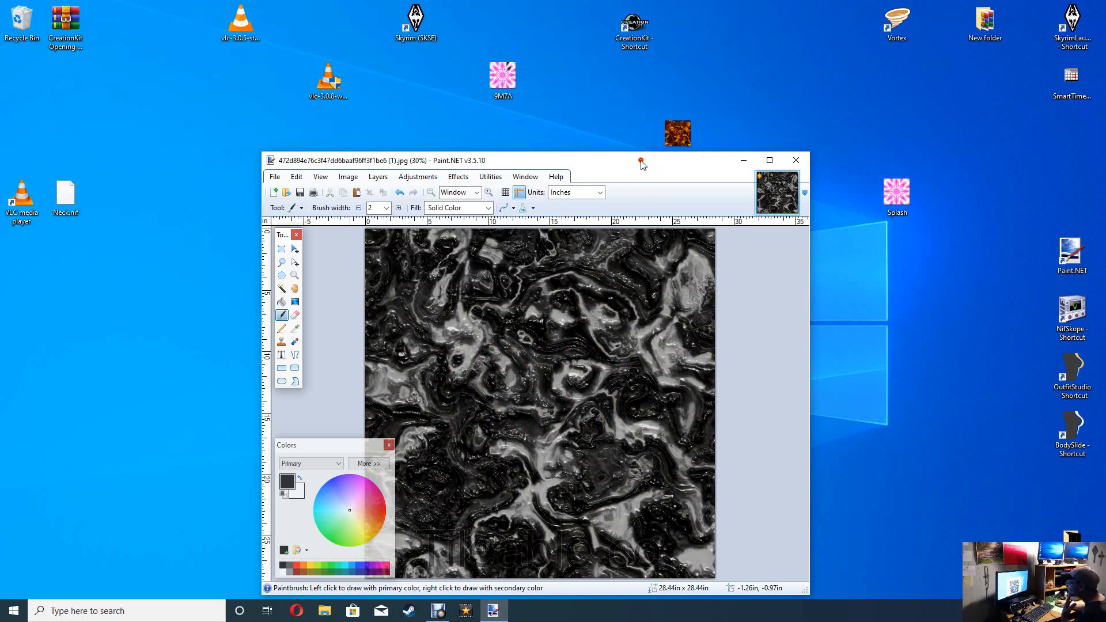
click(397, 193)
Adjust the lava image to a brightness of -15 and a contrast of 5.
click(419, 177)
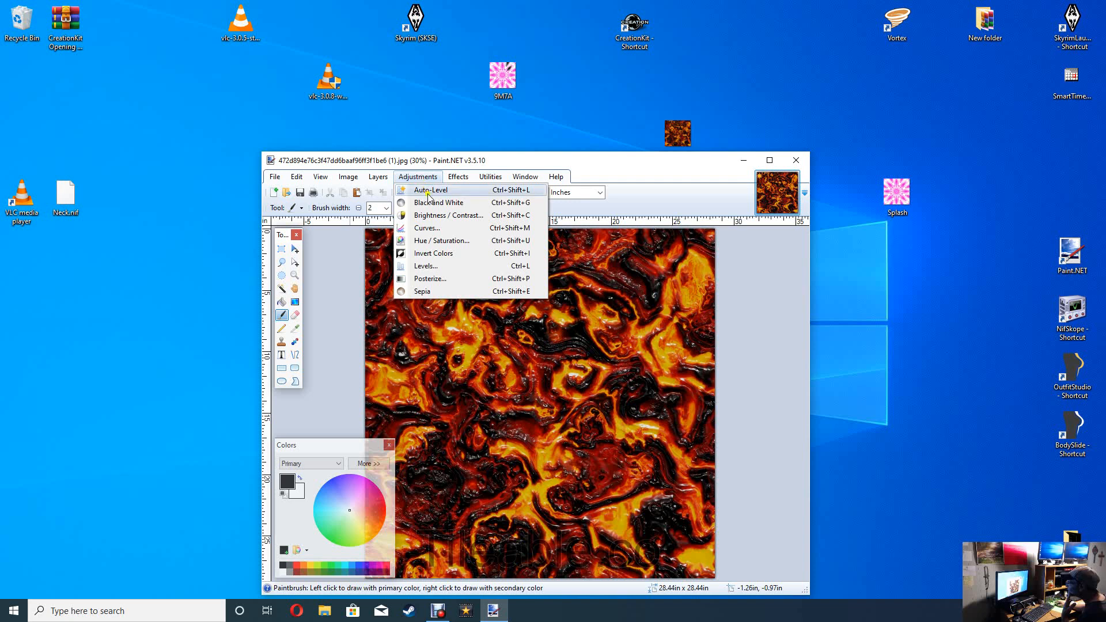
click(439, 216)
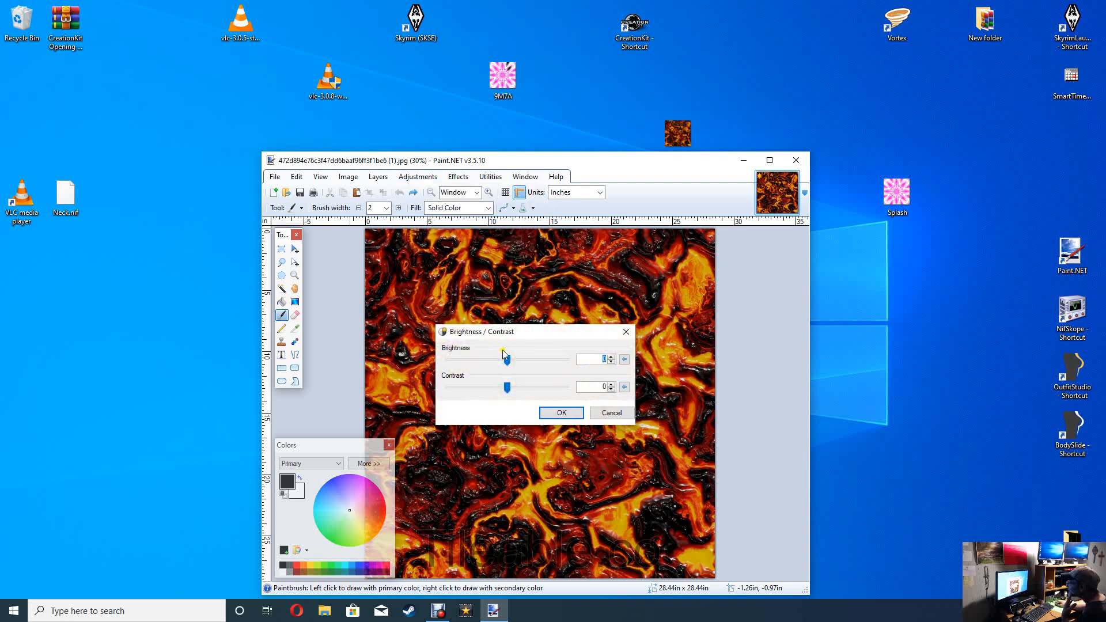
drag(507, 362, 510, 388)
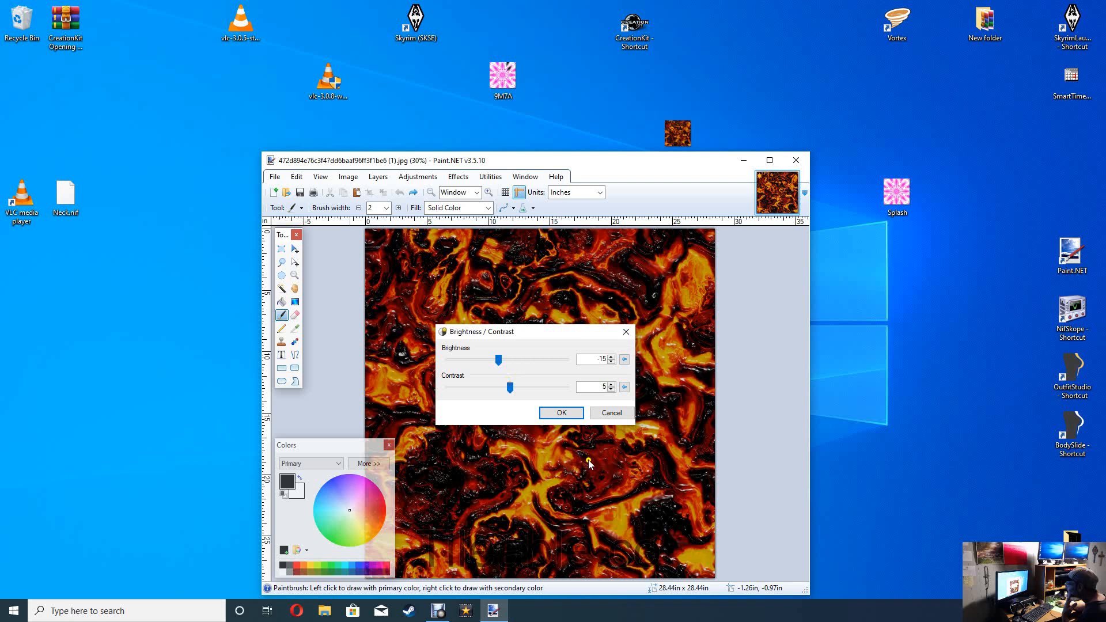
click(568, 413)
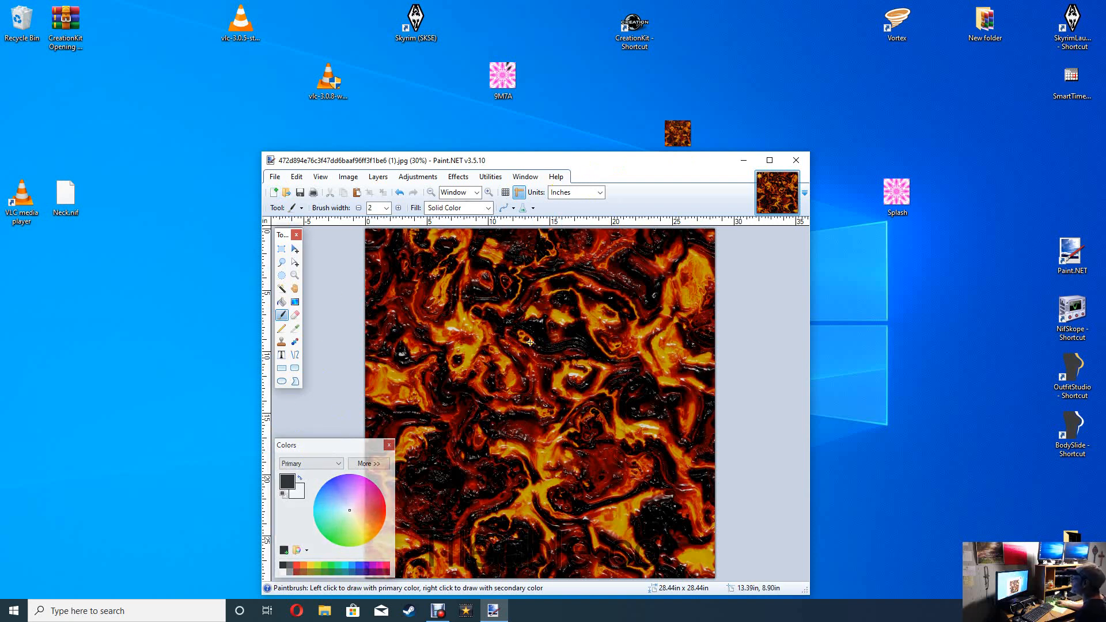
Save the lava image to the Desktop as Lava2 in DirectDraw Surface (DDS) format with DXT1 (Opaque/1-bit Alpha) compression.
click(276, 178)
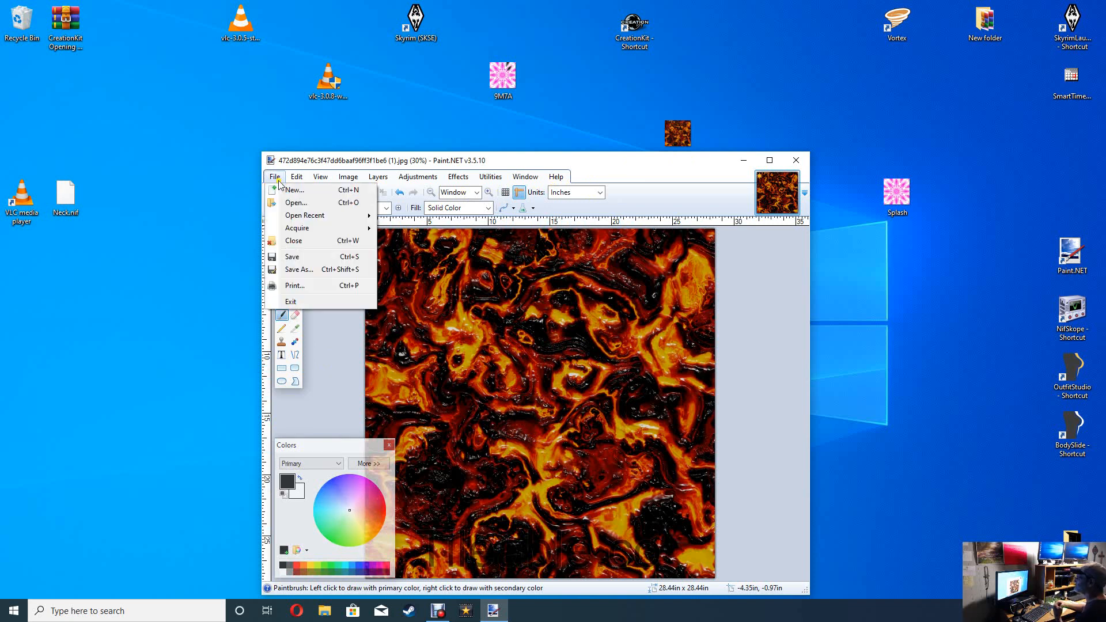
click(297, 270)
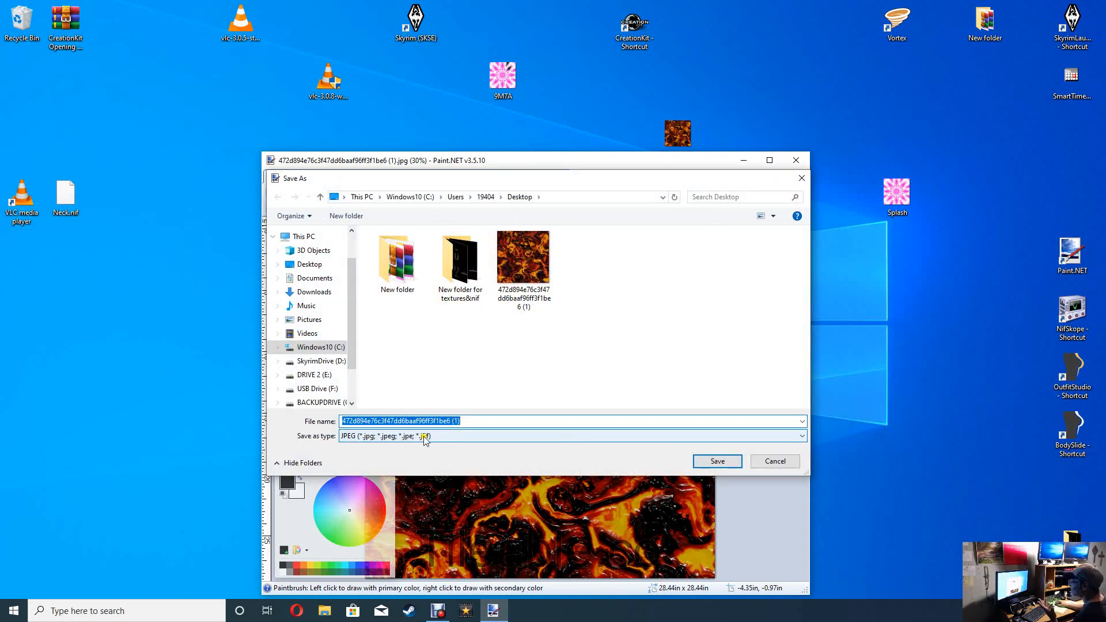
click(805, 438)
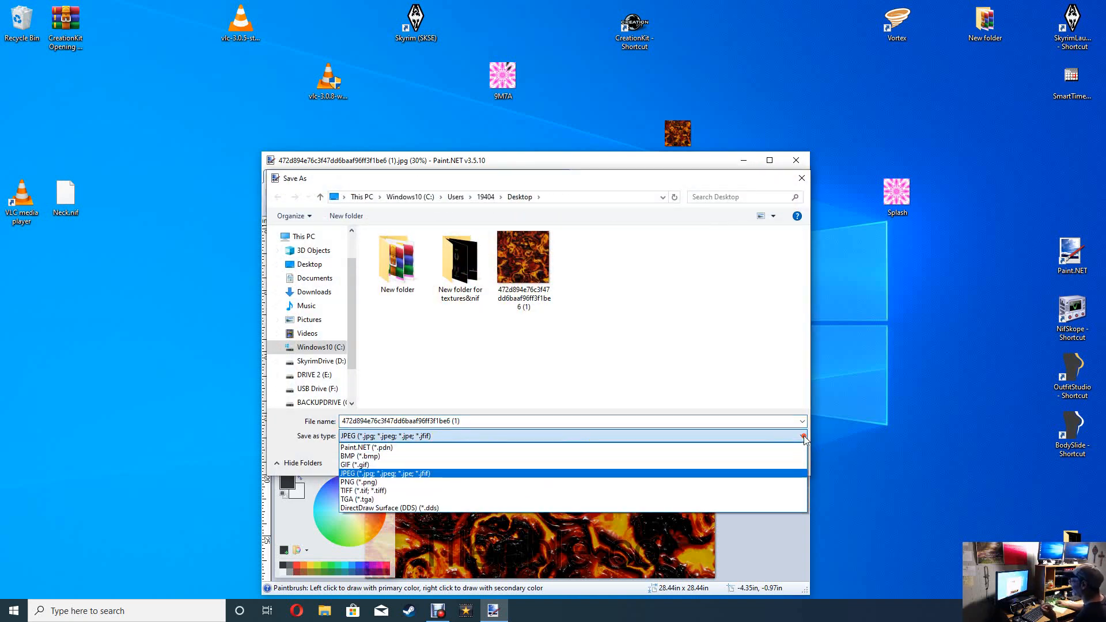
click(406, 506)
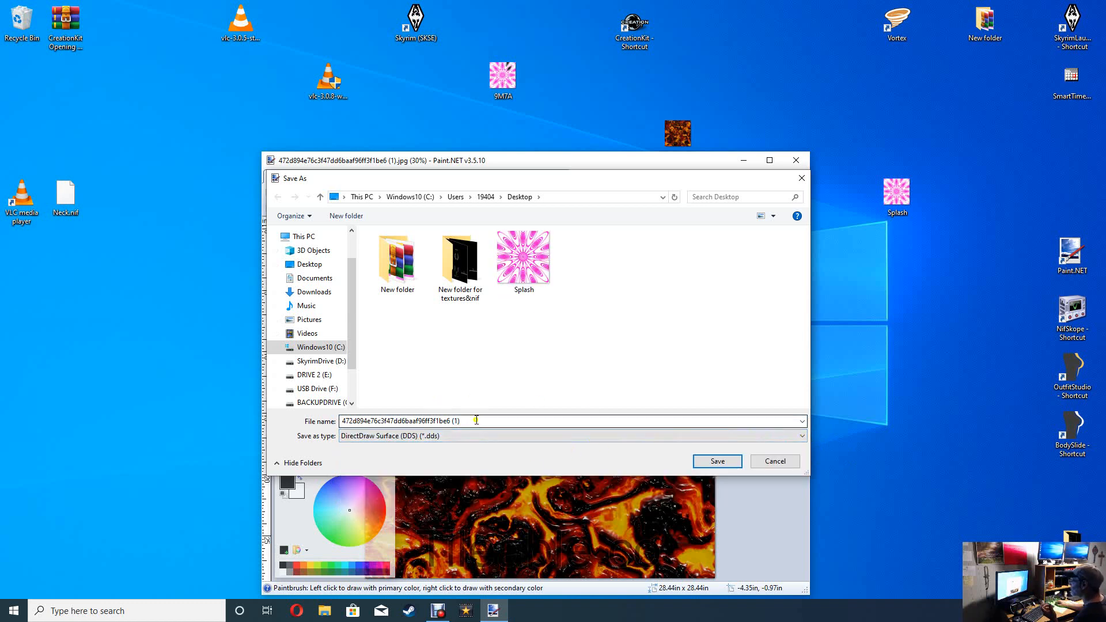
click(415, 420)
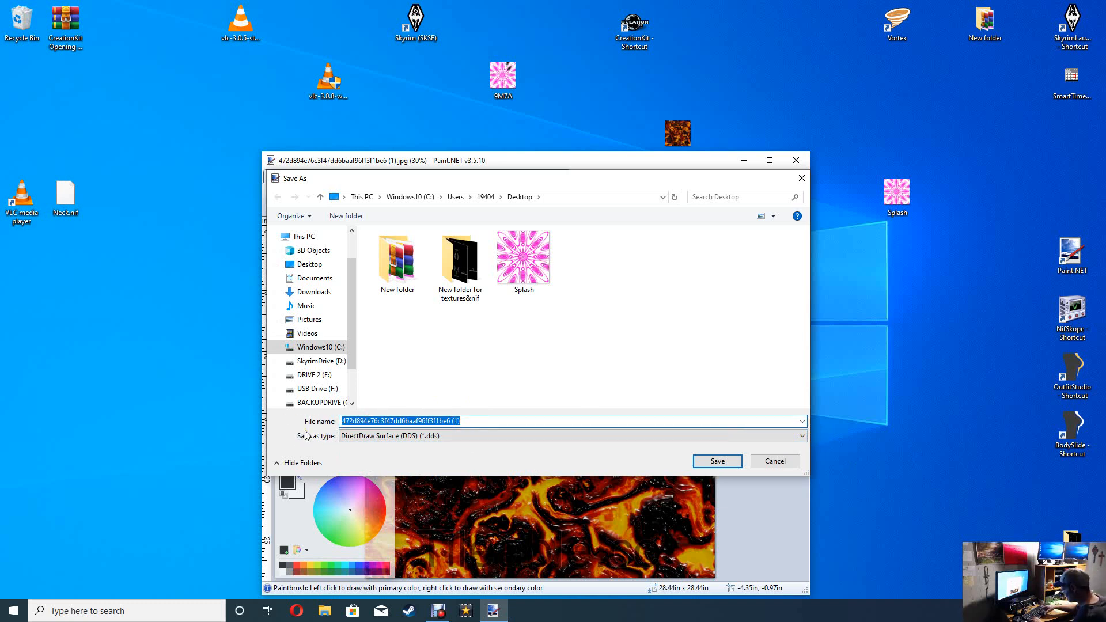
text(Lav)
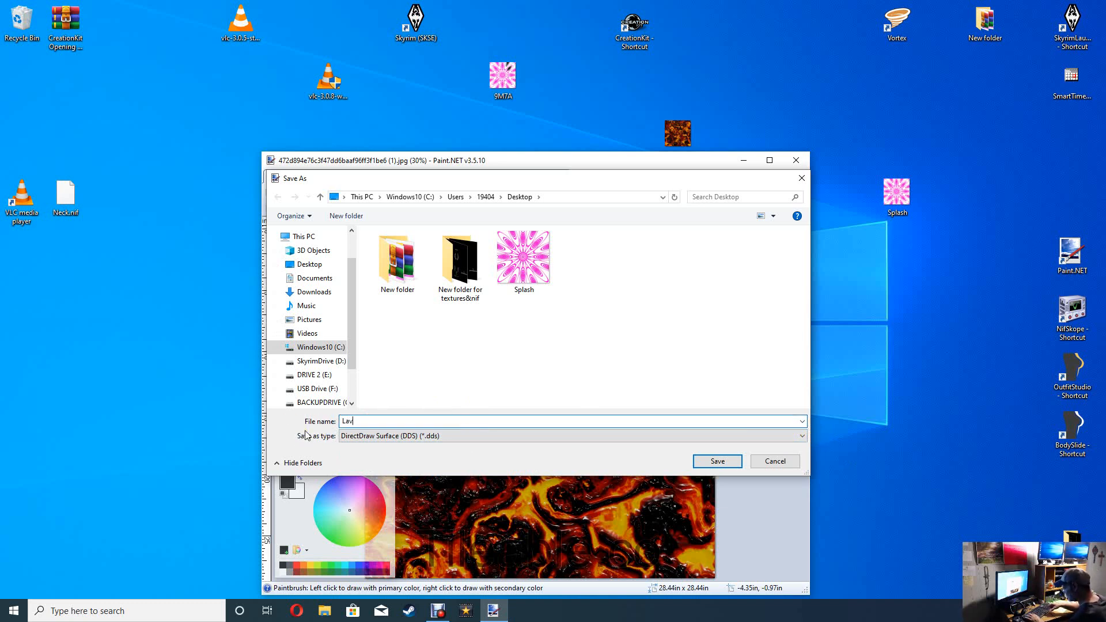
text(a2)
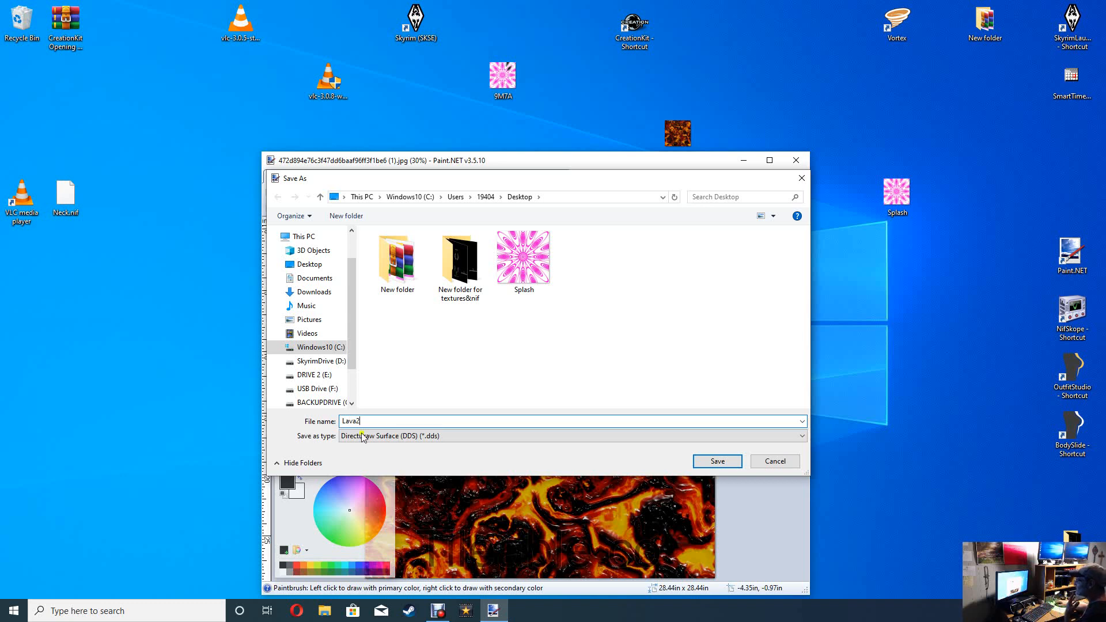
click(715, 462)
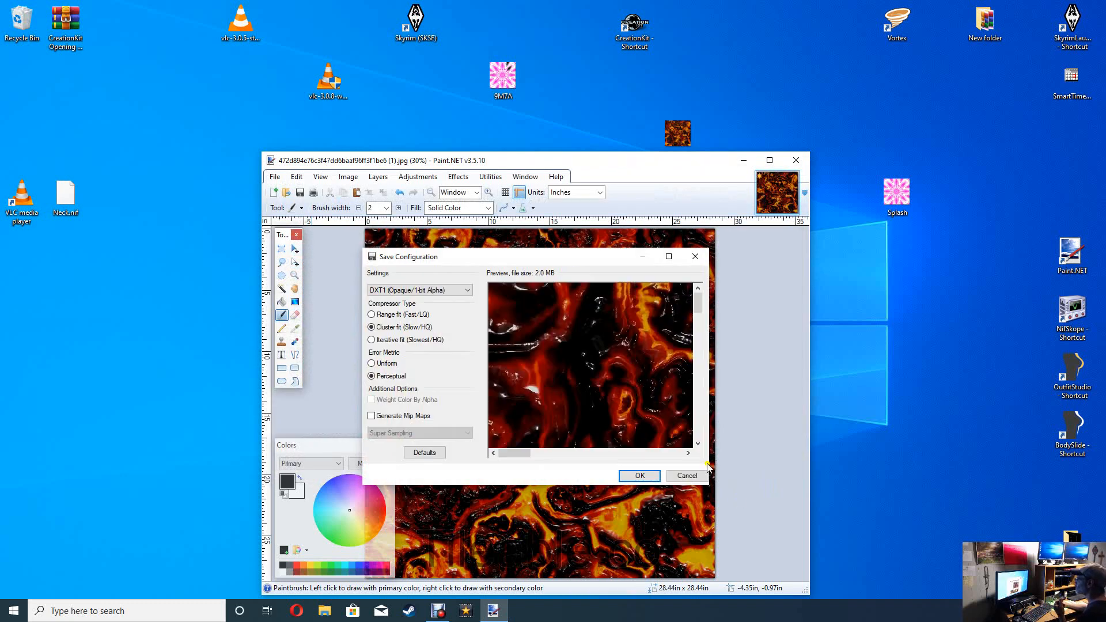
click(640, 475)
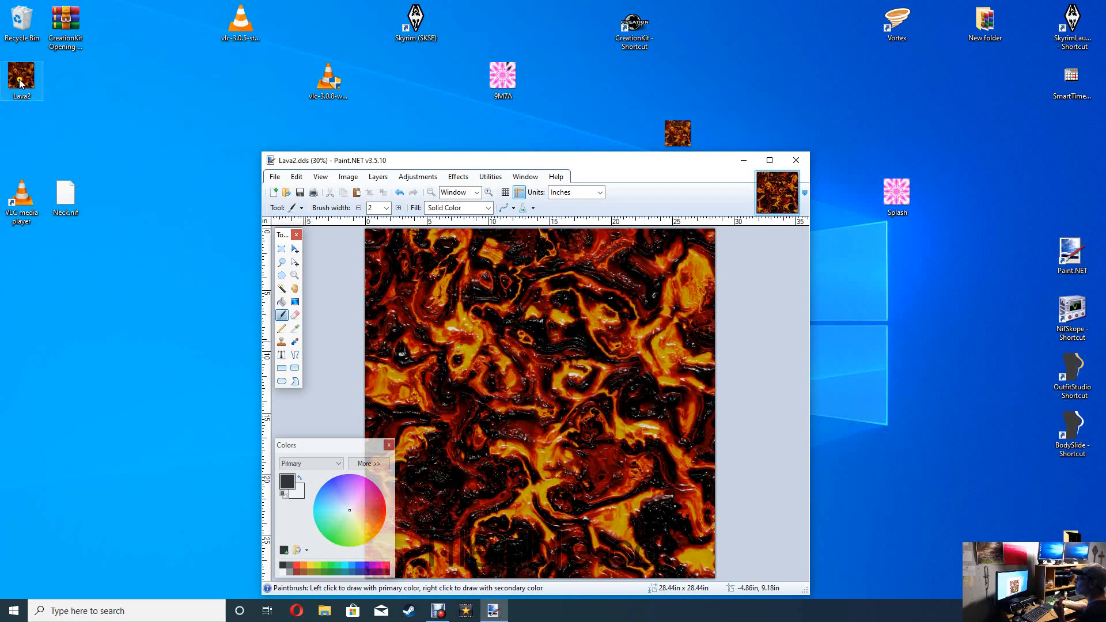
Move the Lava2 file beside the Splash file on the desktop and close Paint.NET.
mouse_move(20, 82)
mouse_down()
mouse_move(898, 207)
mouse_move(957, 196)
mouse_up()
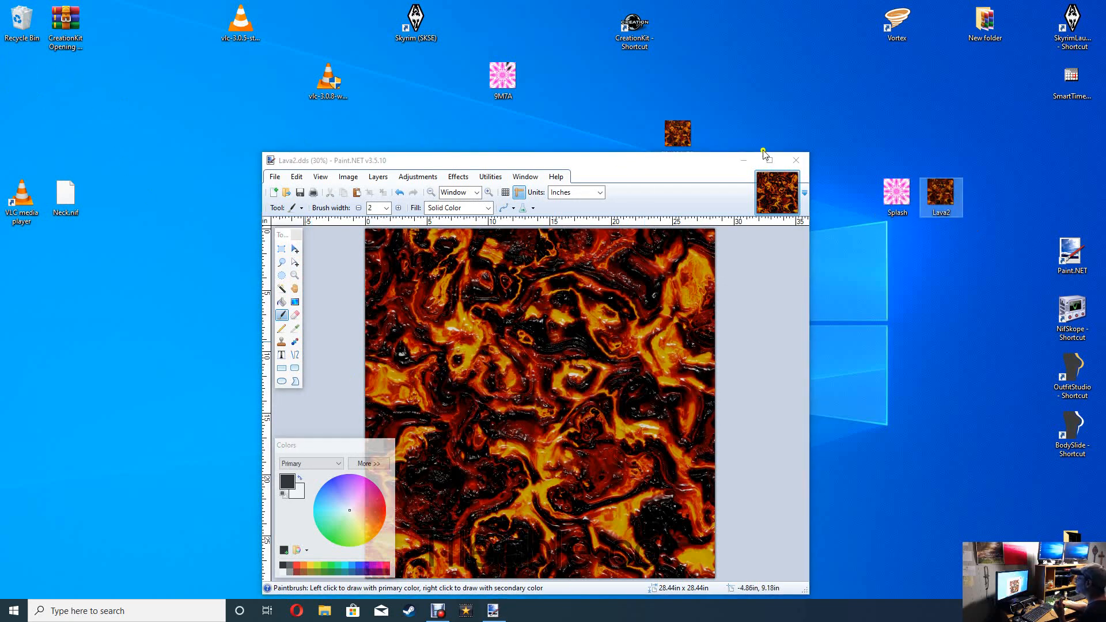
click(796, 161)
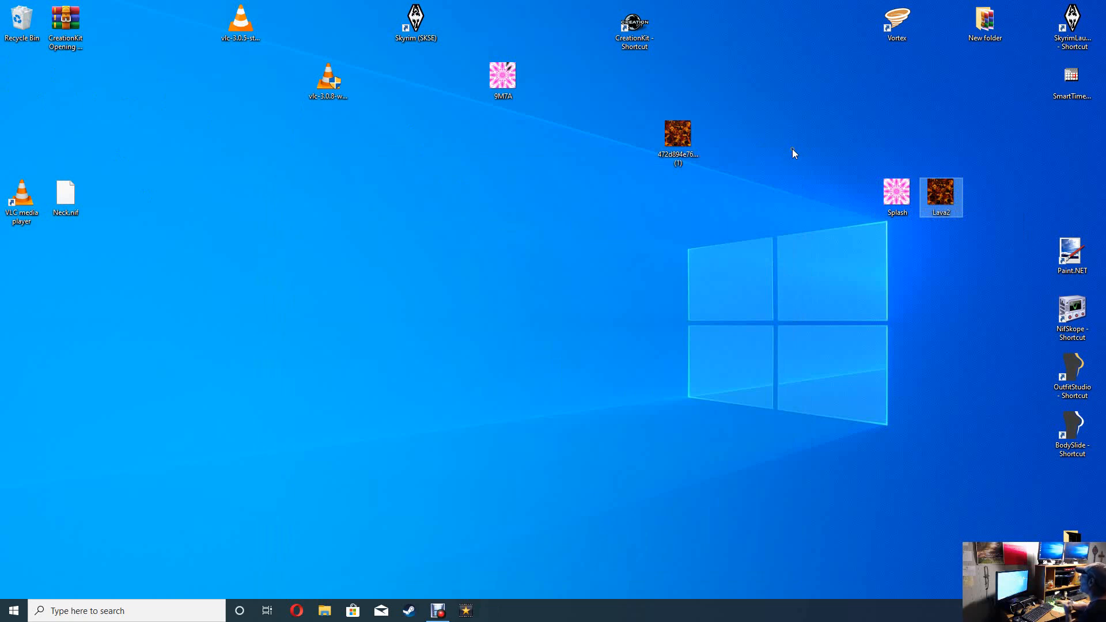
click(1077, 311)
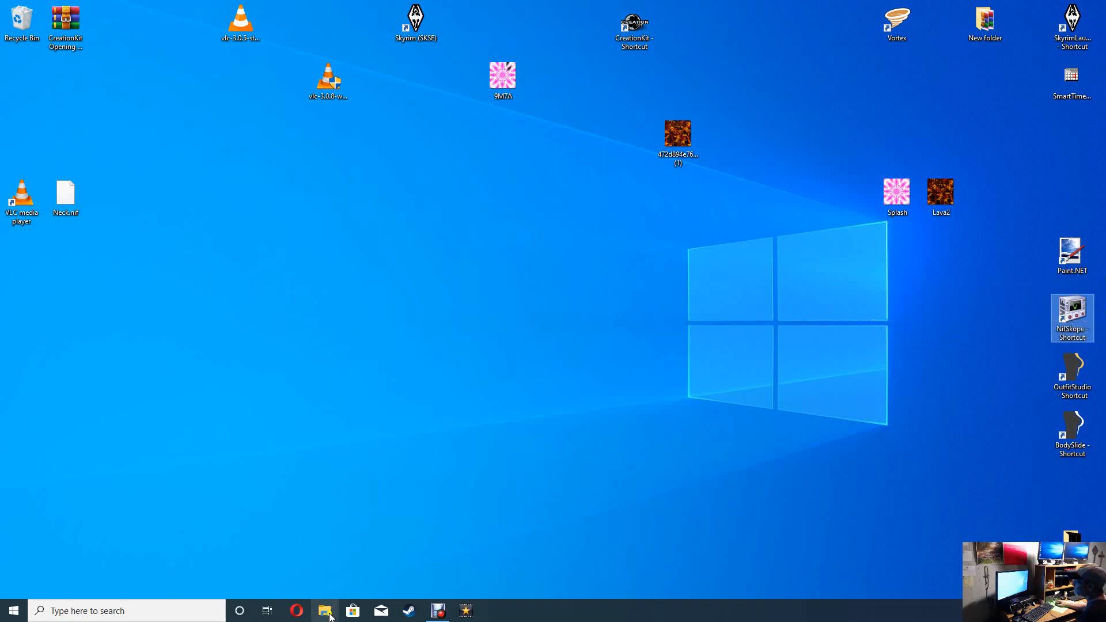
Open the file location of the SkyrimLauncher shortcut in File Explorer and go to the Mytextures folder inside Data\Textures.
right_click(1076, 18)
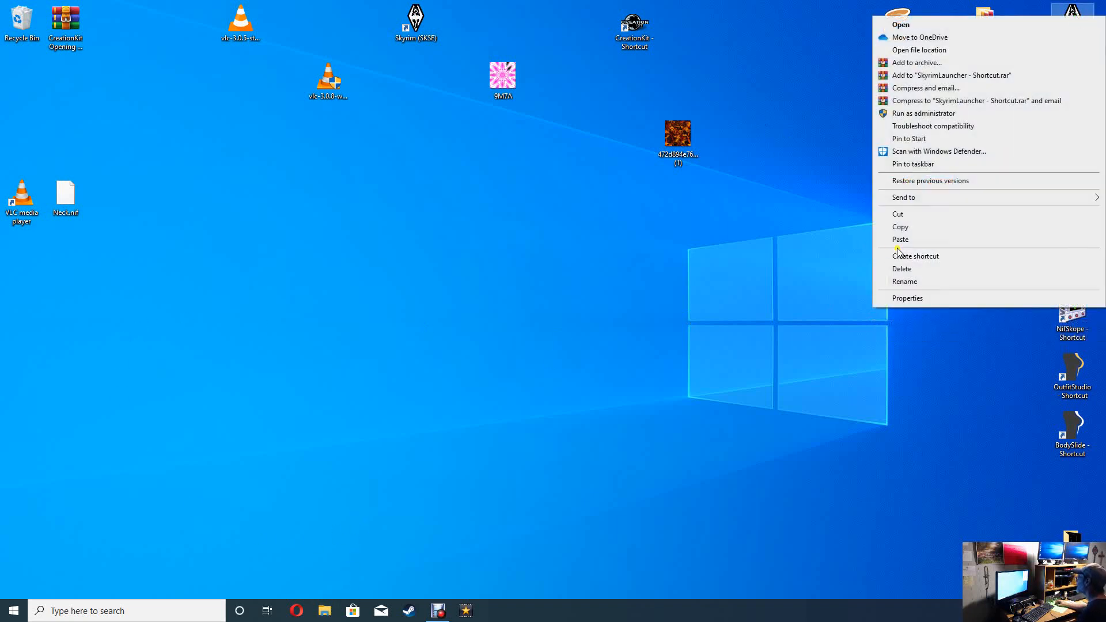
click(919, 49)
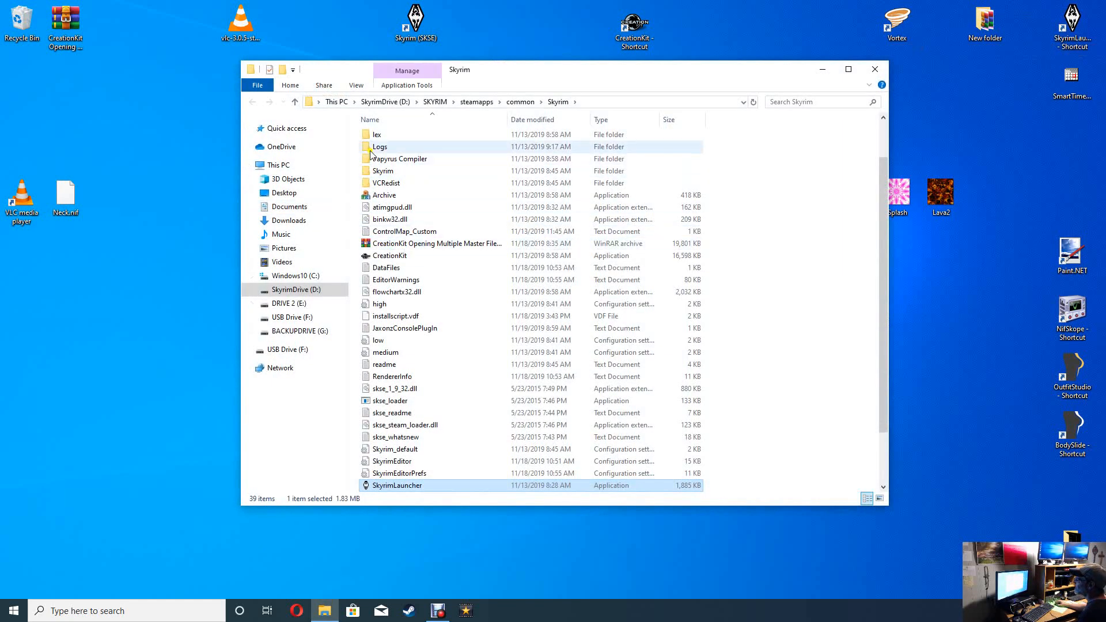
scroll(449, 288, up, 2)
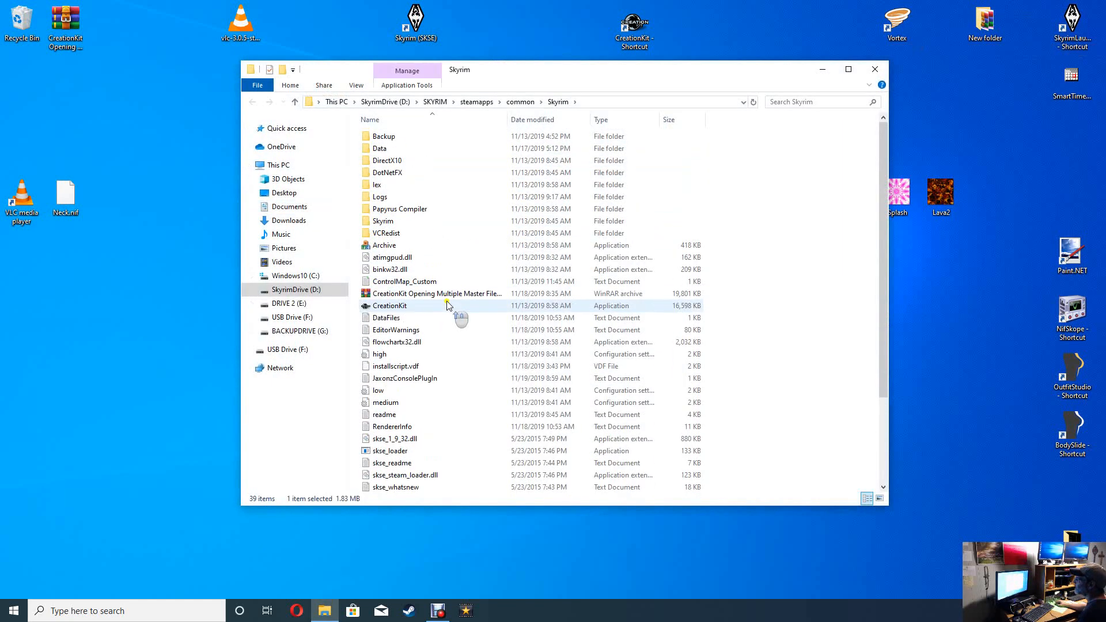
double_click(378, 149)
scroll(403, 288, down, 5)
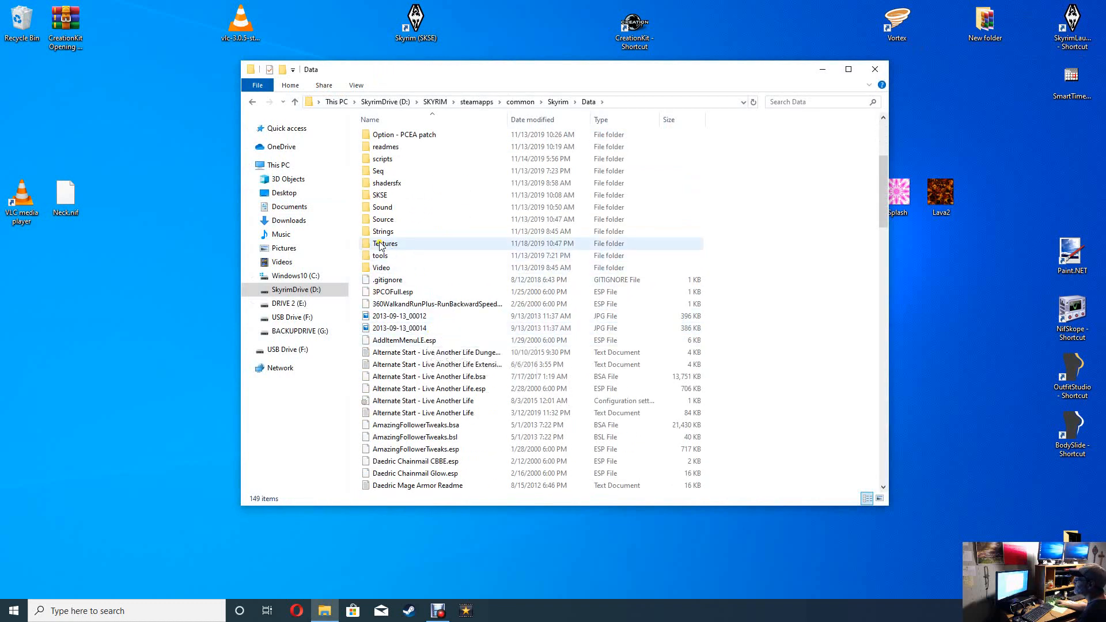
double_click(380, 245)
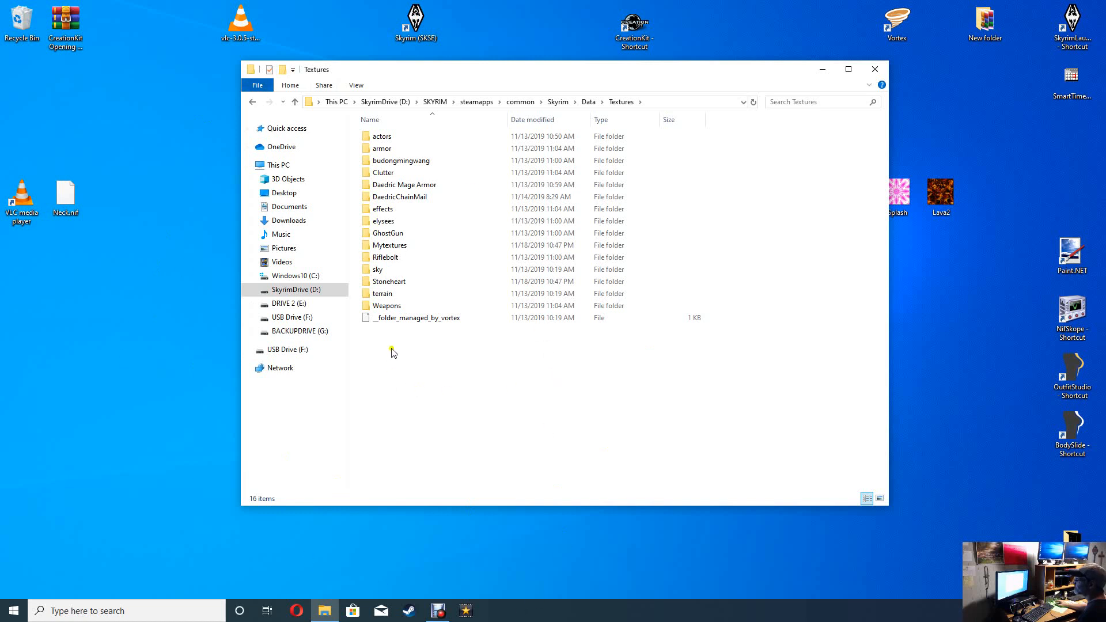
click(382, 247)
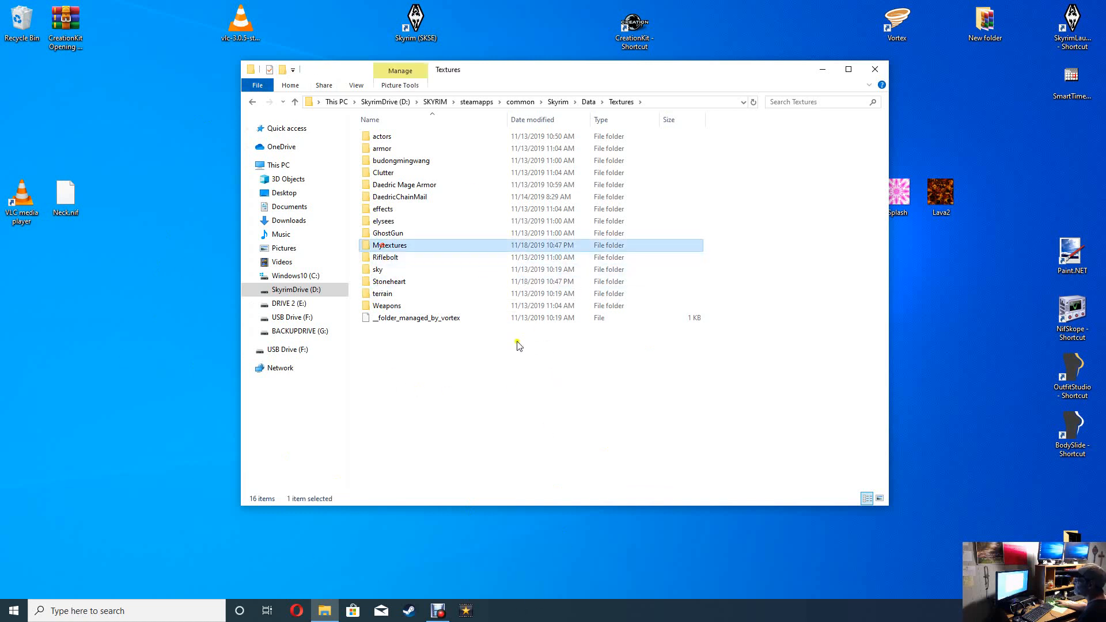
double_click(367, 248)
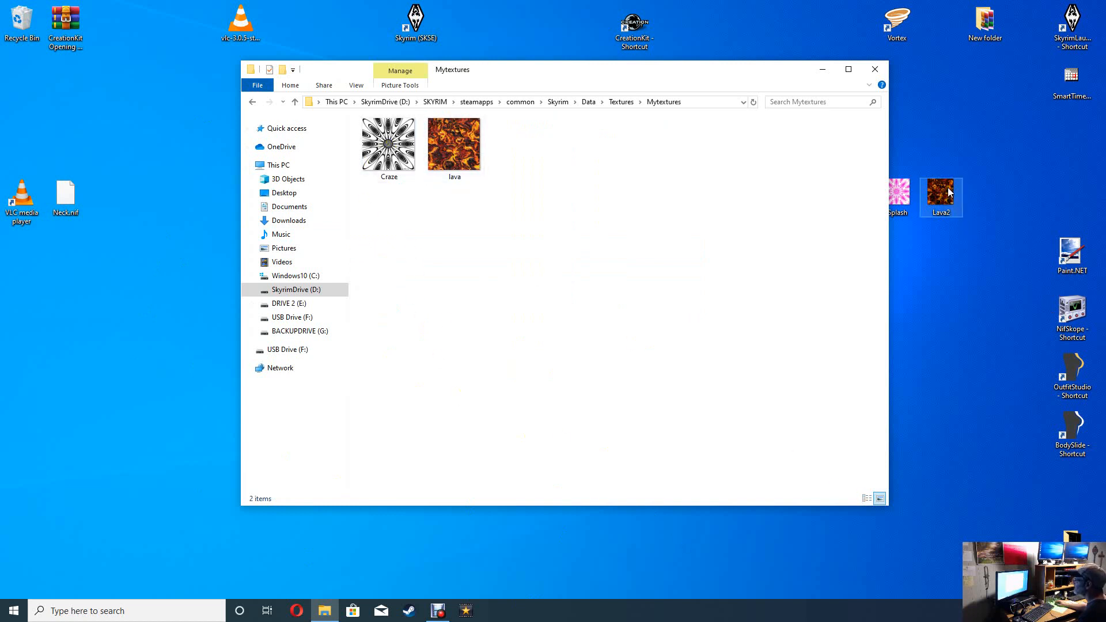
Move the Splash and Lava2 files from the desktop into the Mytextures folder.
drag(949, 191, 435, 280)
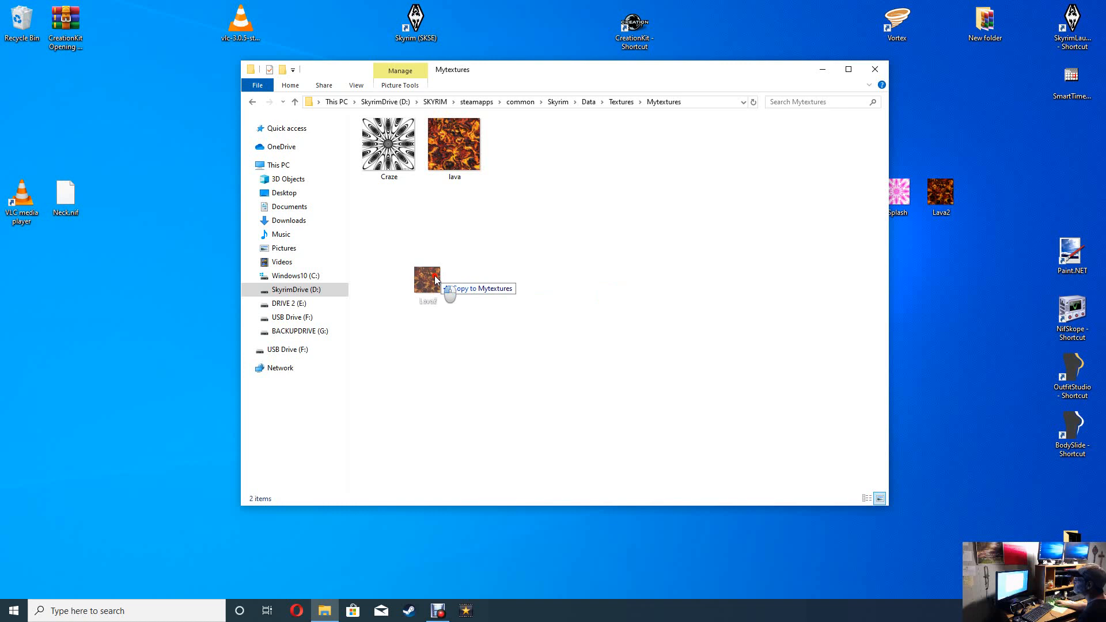
drag(435, 281, 938, 193)
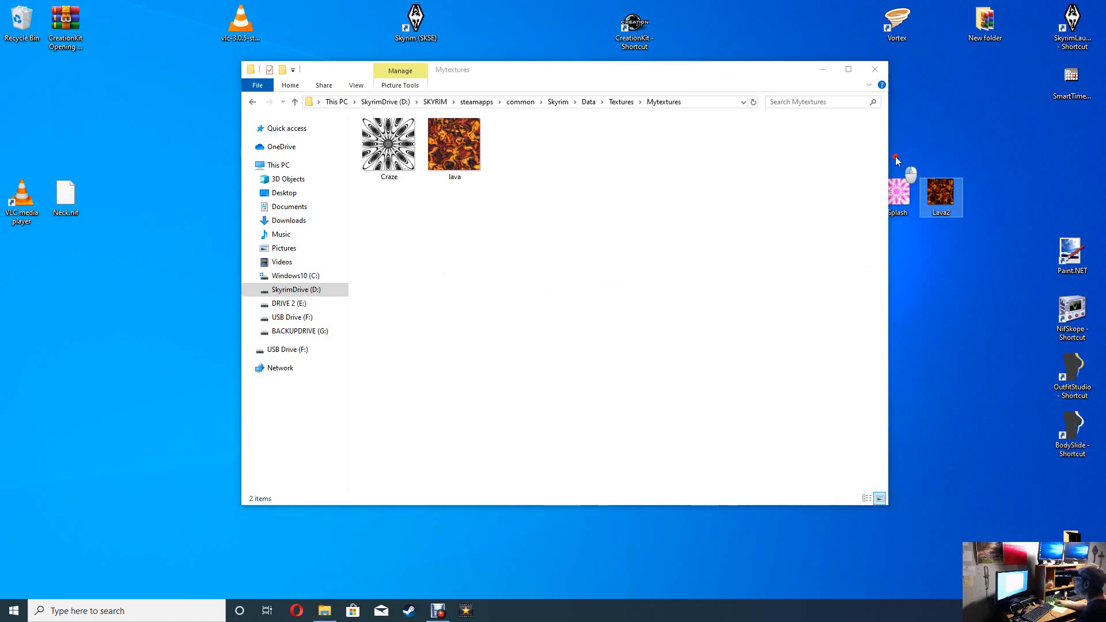
drag(895, 157, 933, 195)
right_click(933, 195)
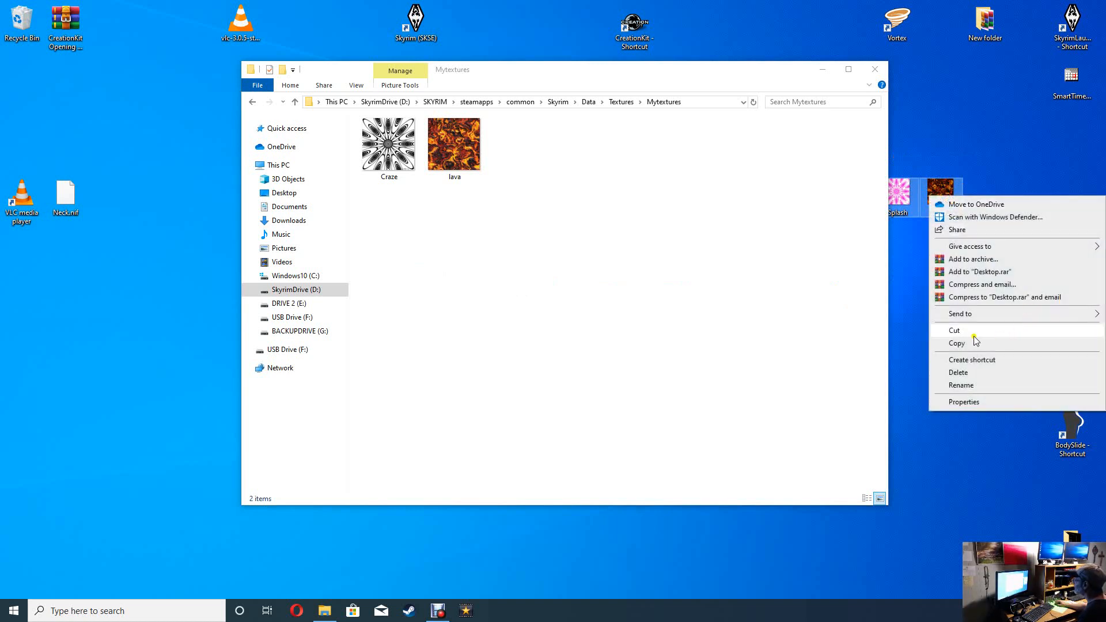
click(957, 330)
right_click(512, 266)
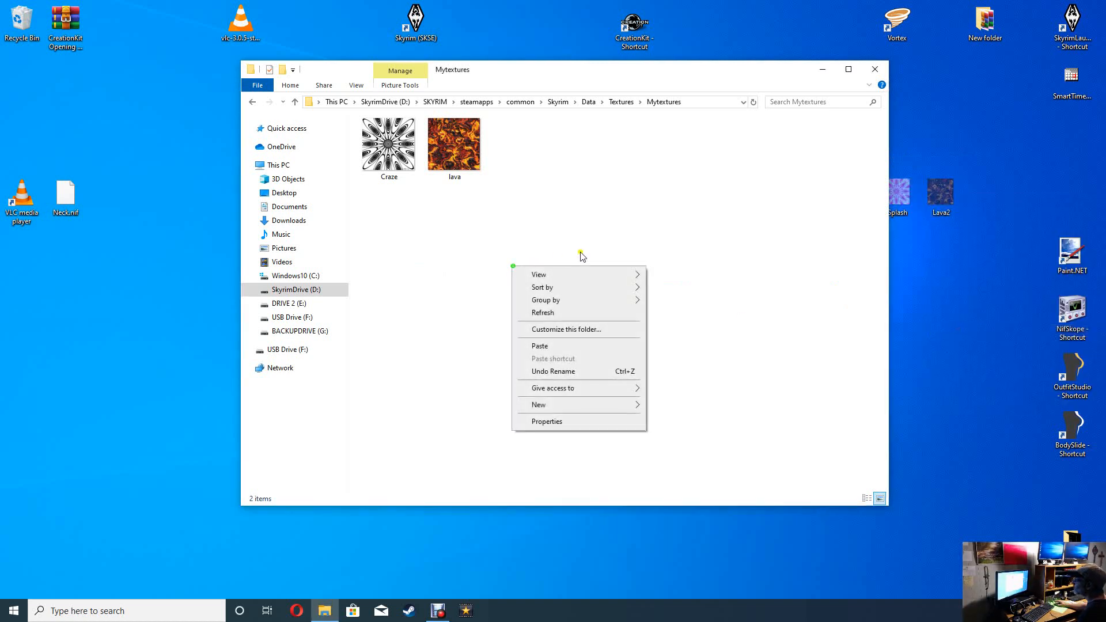
click(546, 347)
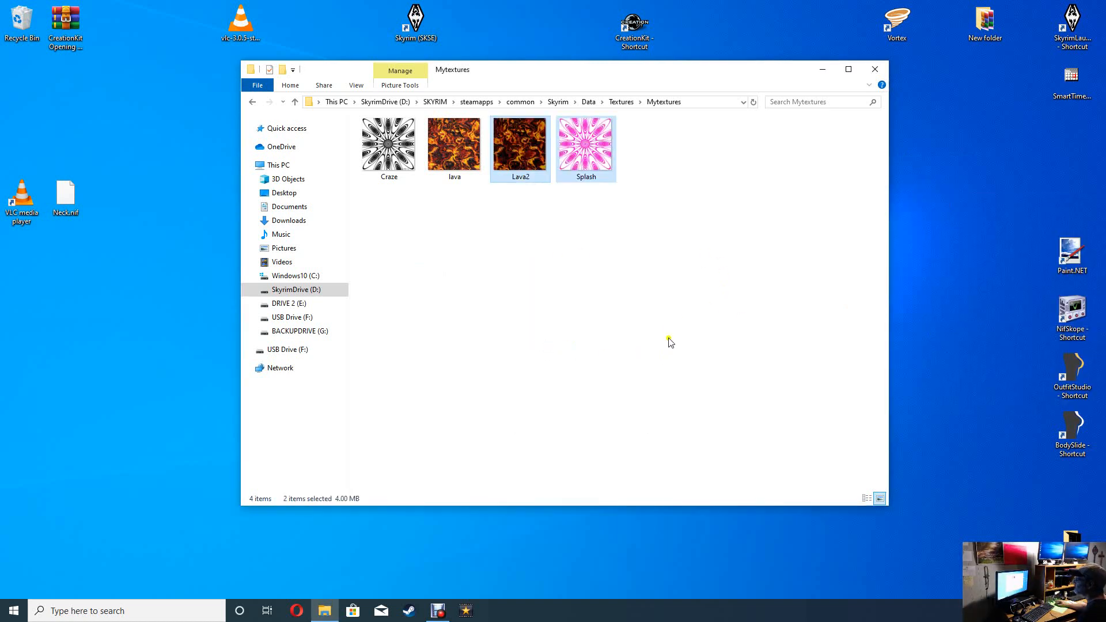
click(643, 258)
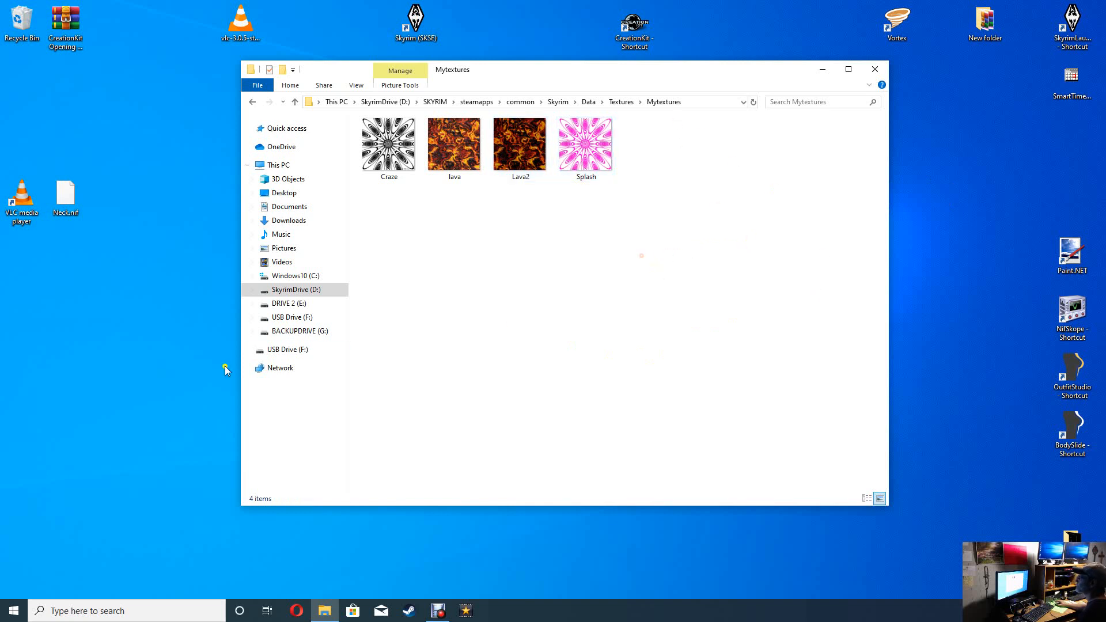
Compare the lava and Lava2 textures and go back up to Skyrim's Data folder.
click(443, 148)
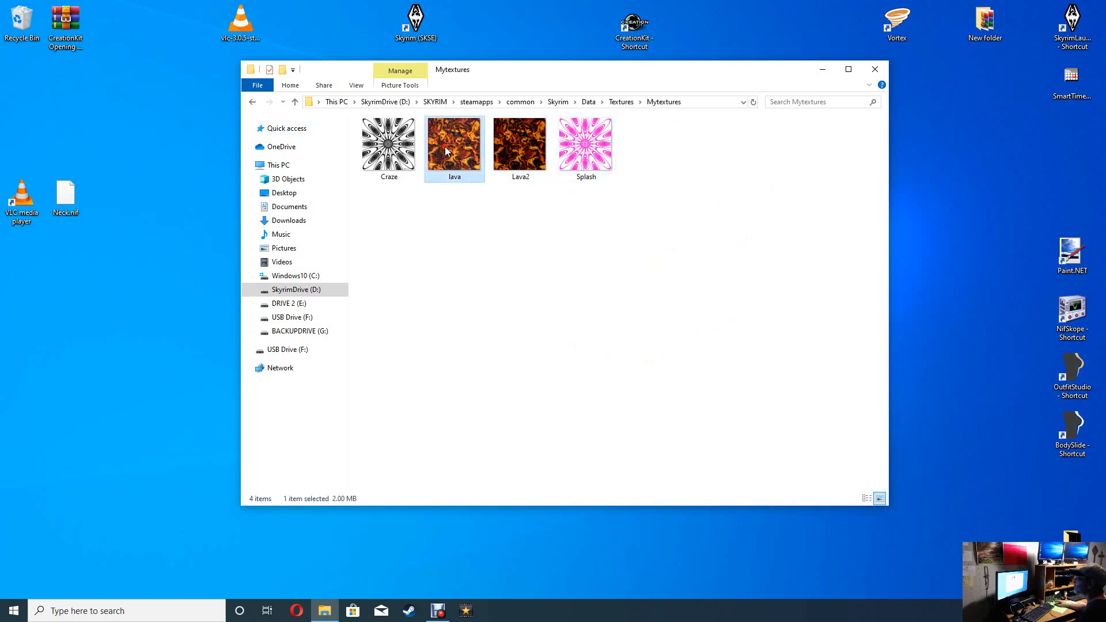
click(520, 144)
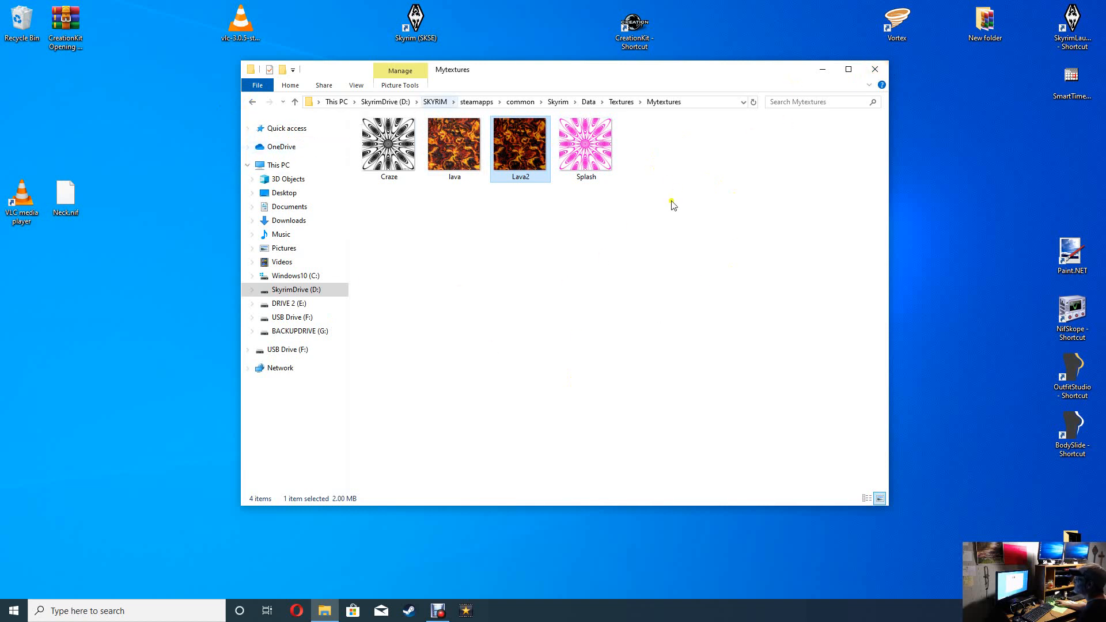
click(296, 102)
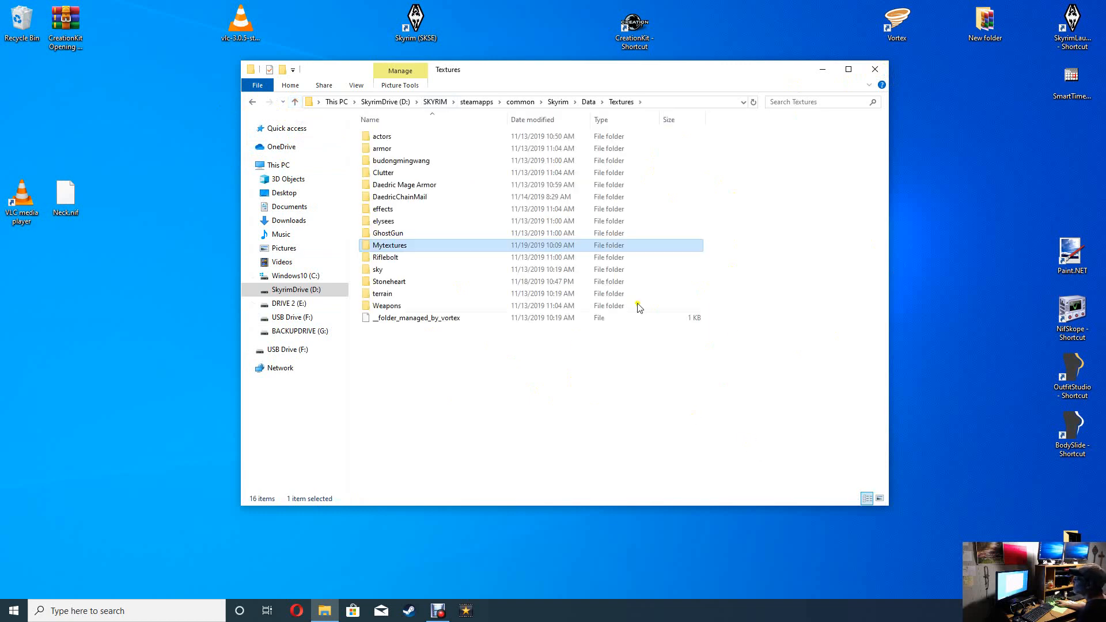
click(295, 101)
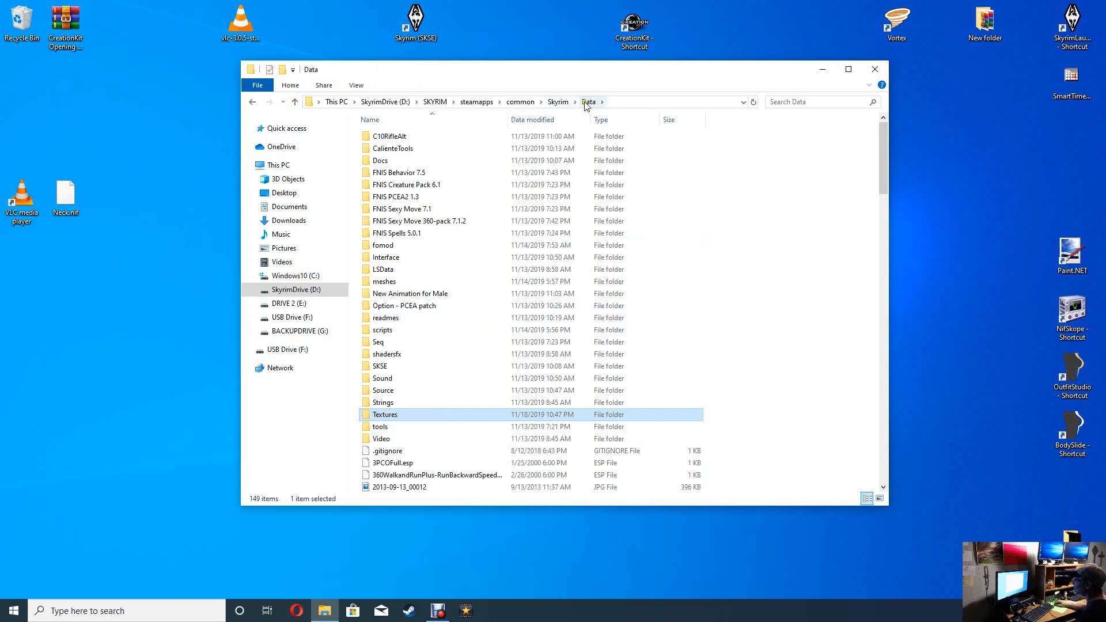
Retrace the folder path from Skyrim through Data and Textures into Mytextures, check the texture files there, and close File Explorer.
click(561, 102)
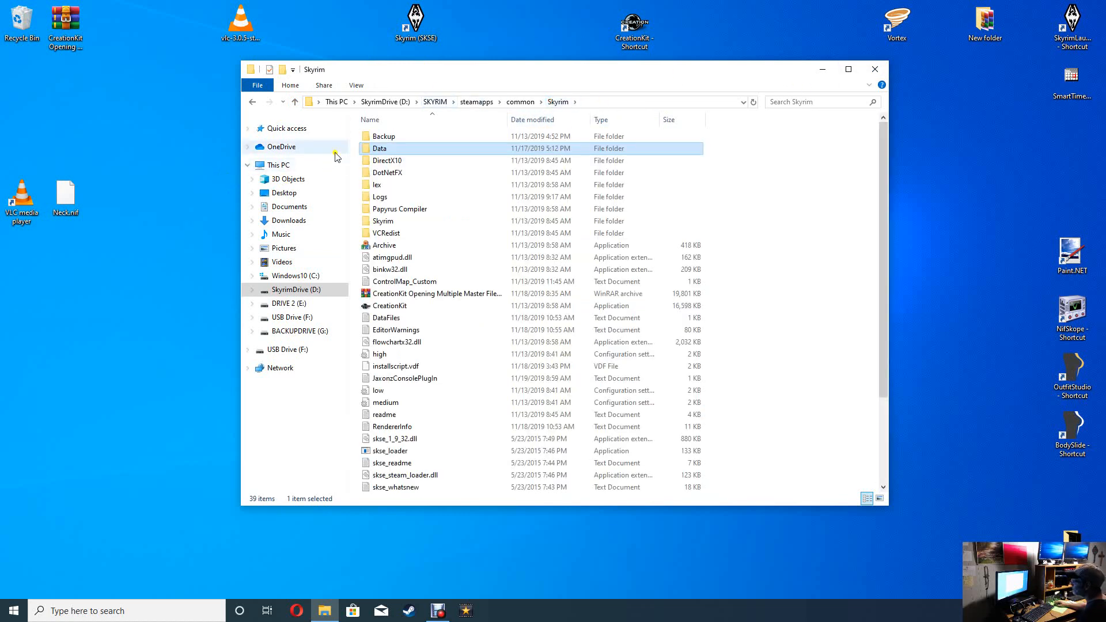
double_click(367, 151)
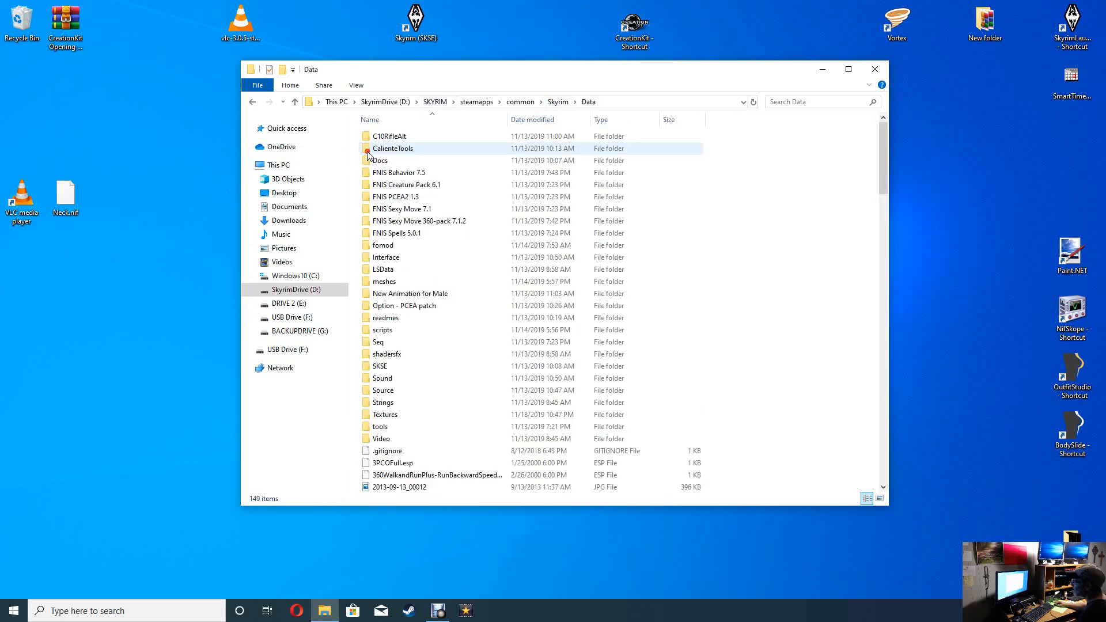
click(391, 415)
double_click(391, 414)
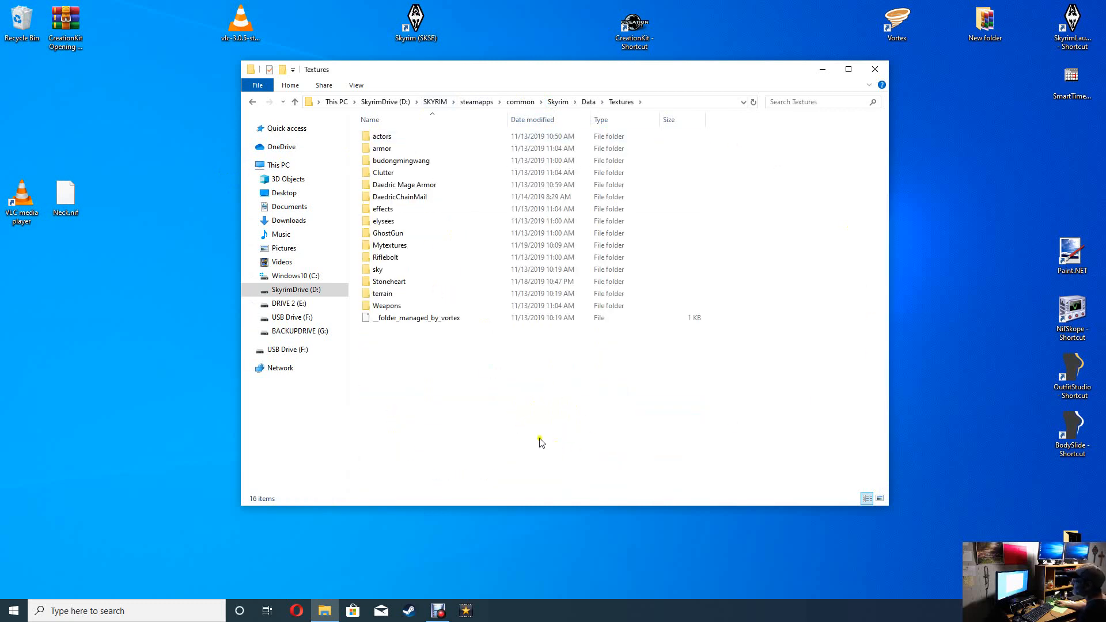
click(383, 245)
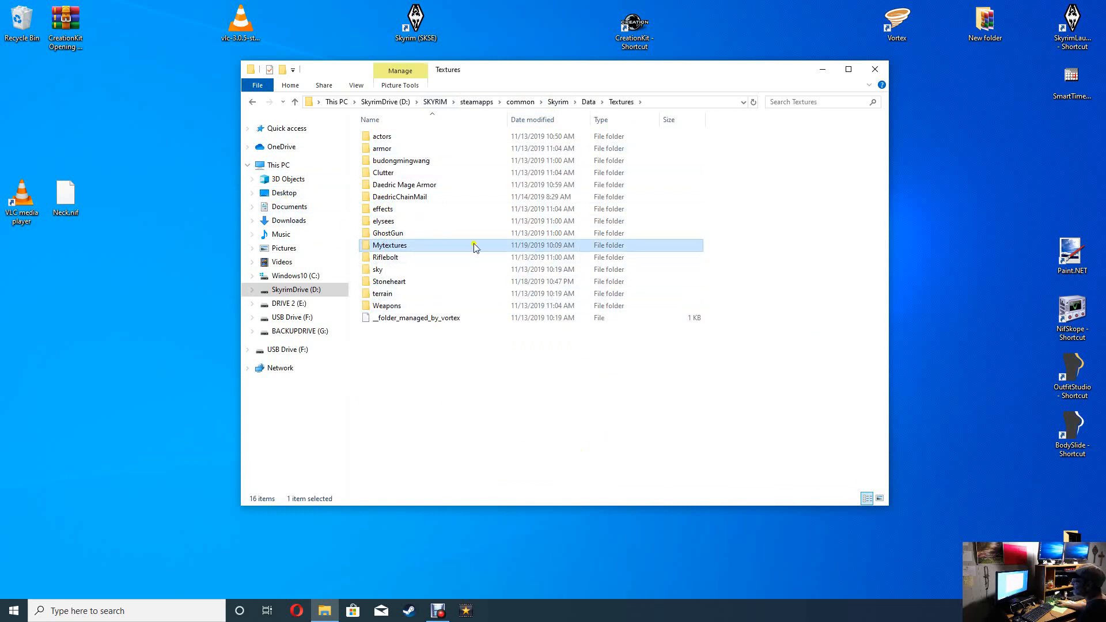
double_click(413, 247)
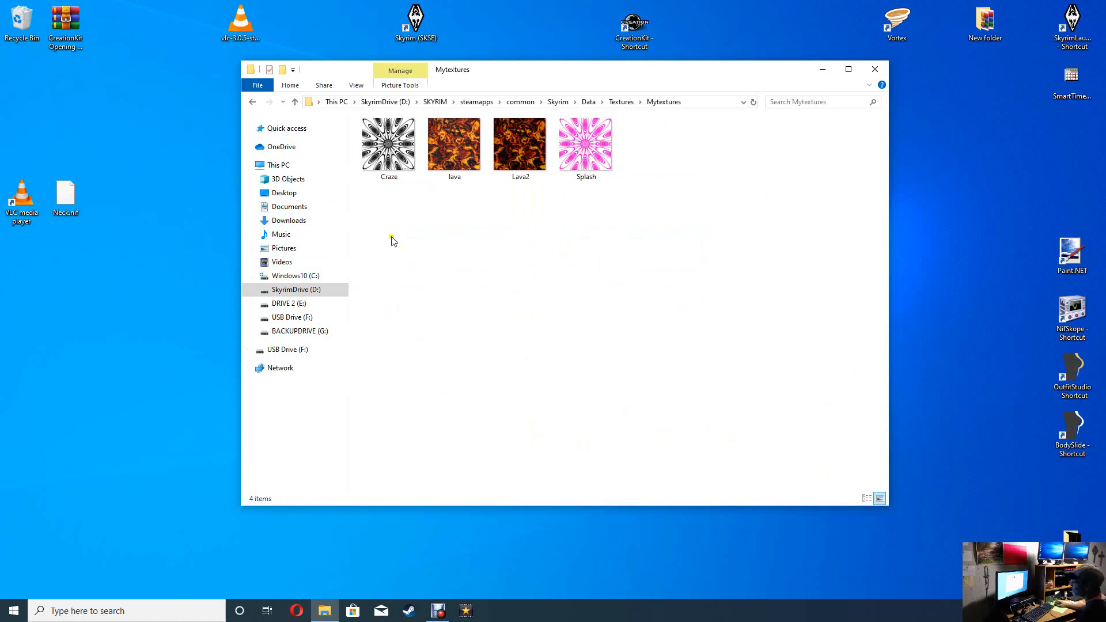
click(874, 69)
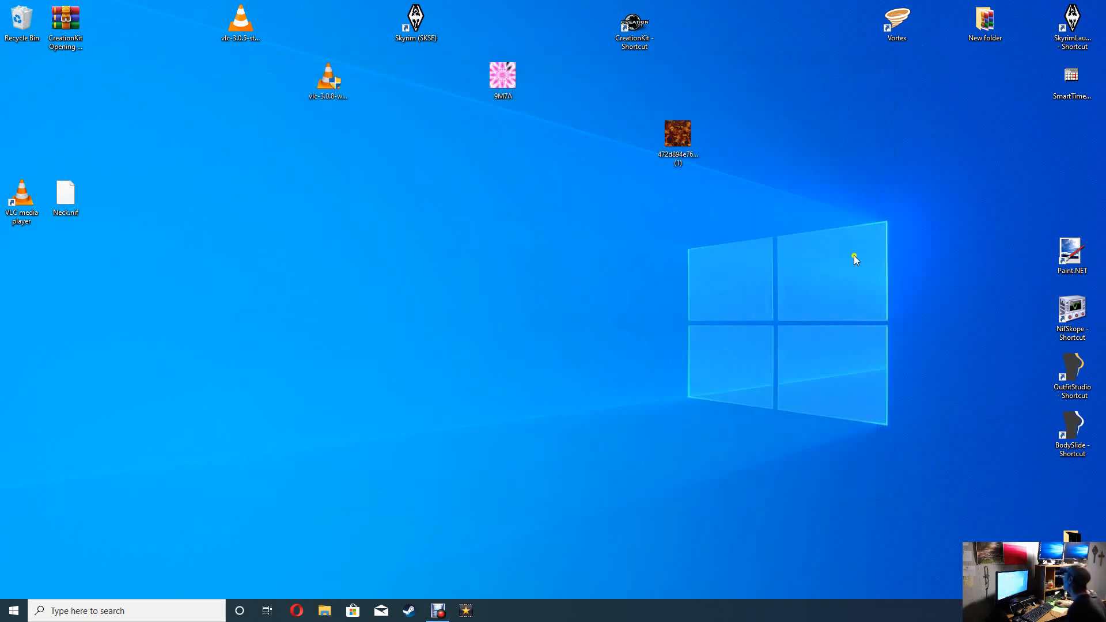
Start NifSkope from the desktop and open Cuirass.nif from the stoneheart\DaedricPants meshes folder.
click(1059, 317)
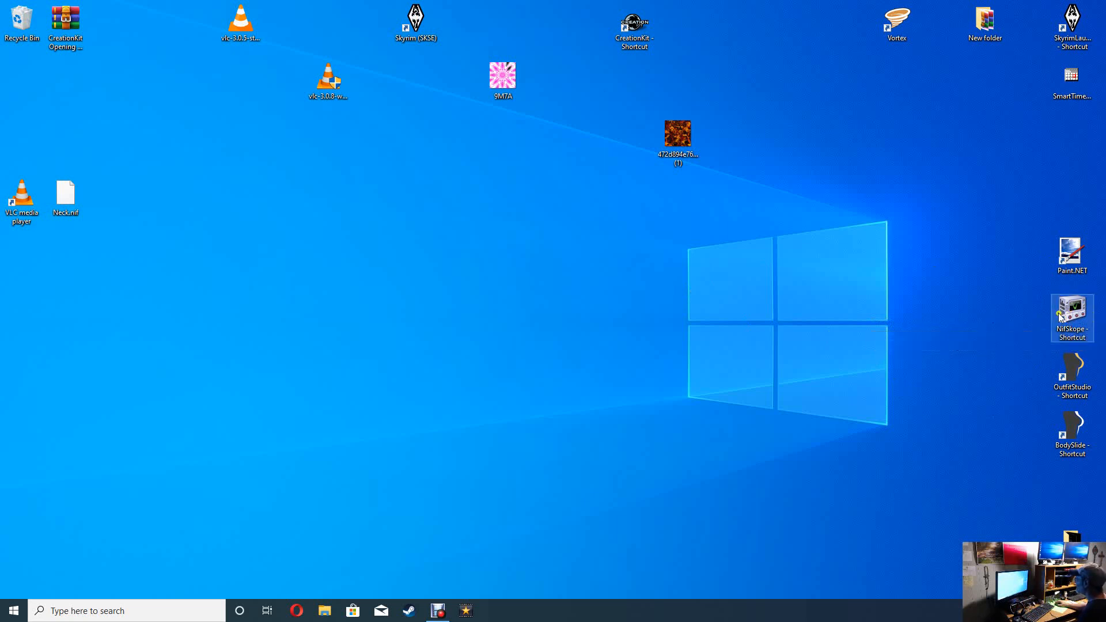
double_click(1076, 326)
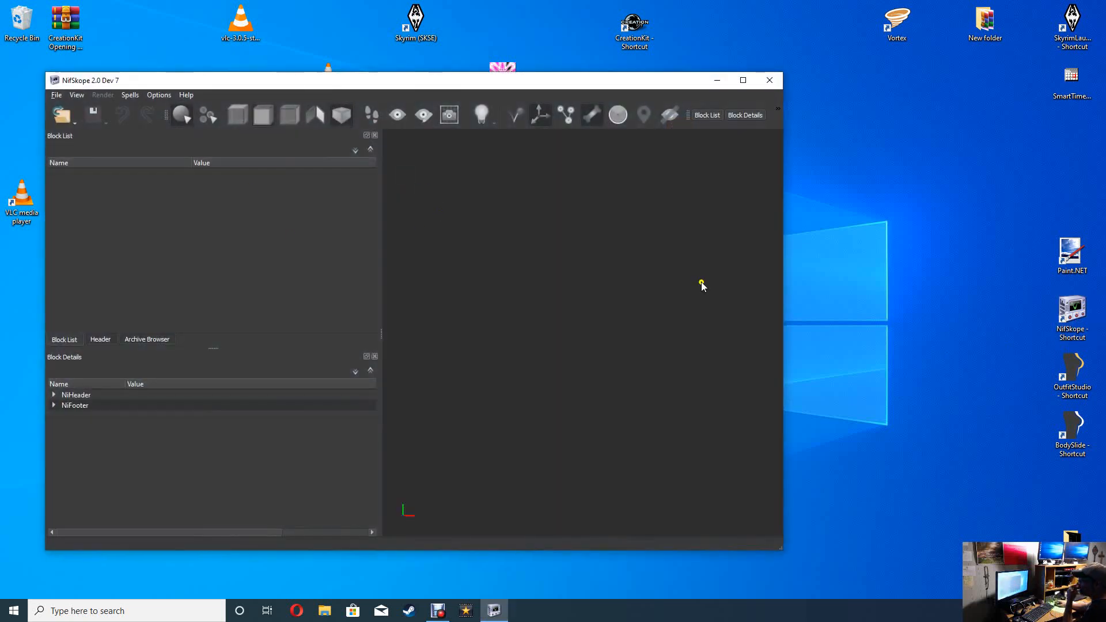
drag(291, 87, 420, 97)
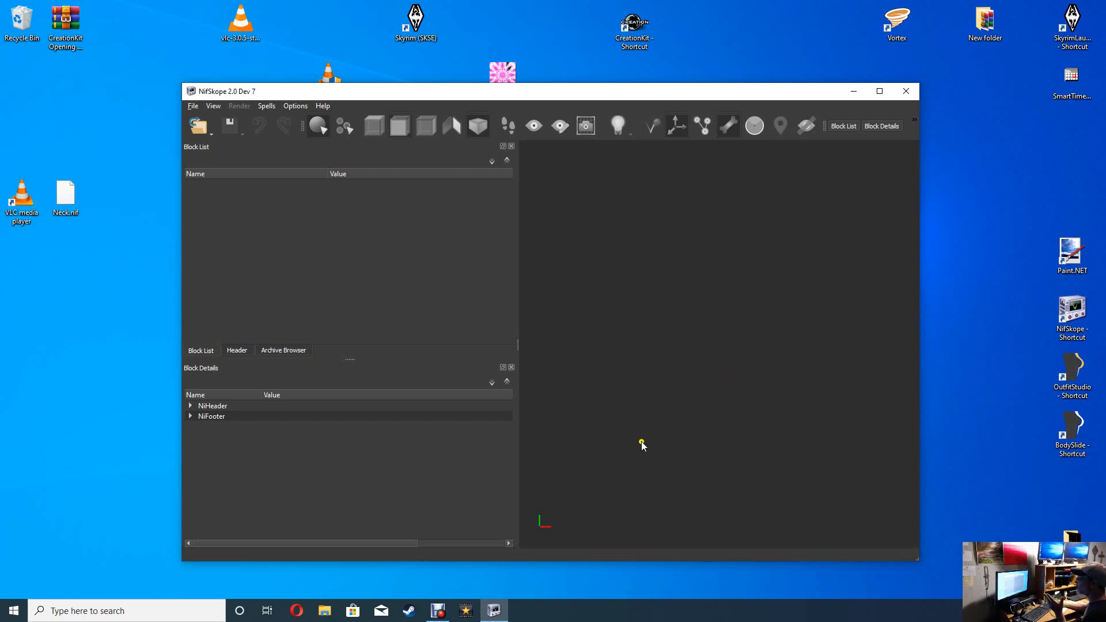
click(201, 129)
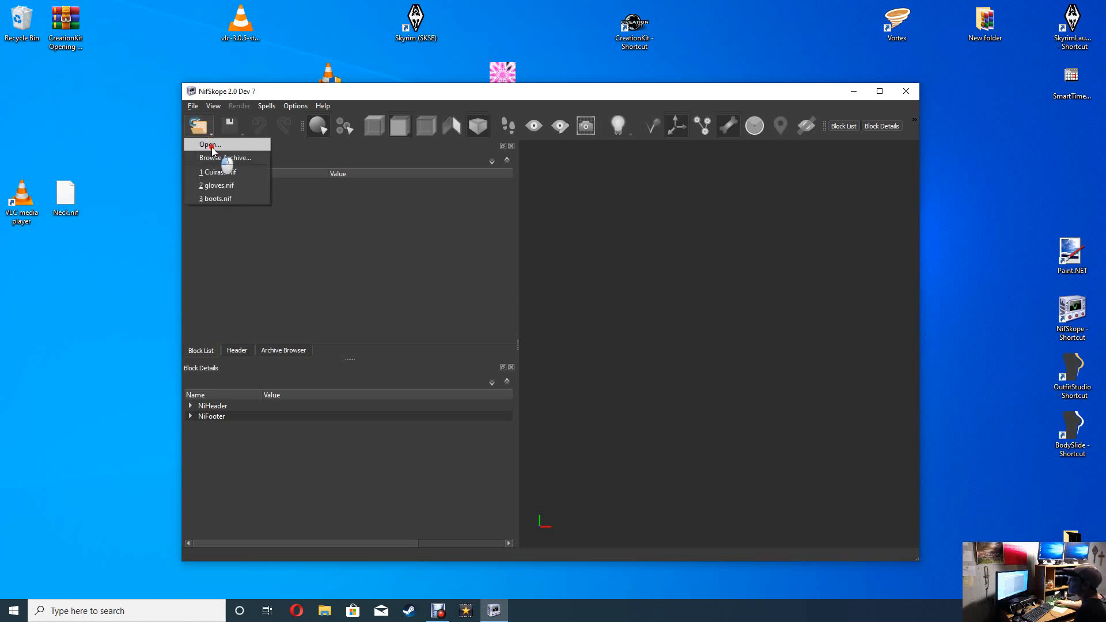
click(212, 145)
click(316, 192)
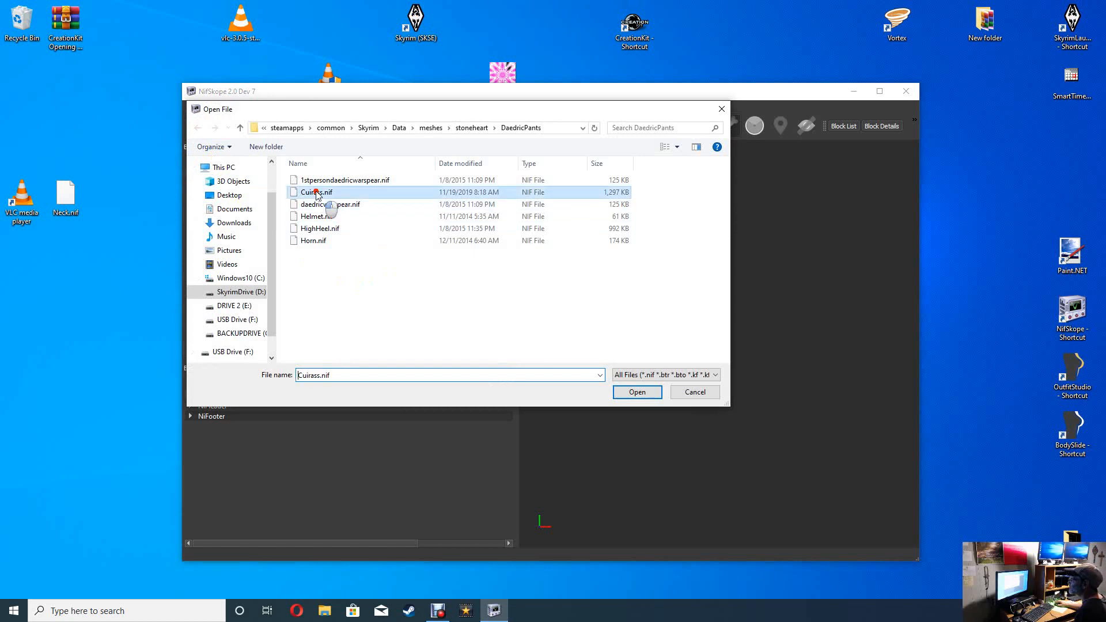
click(637, 392)
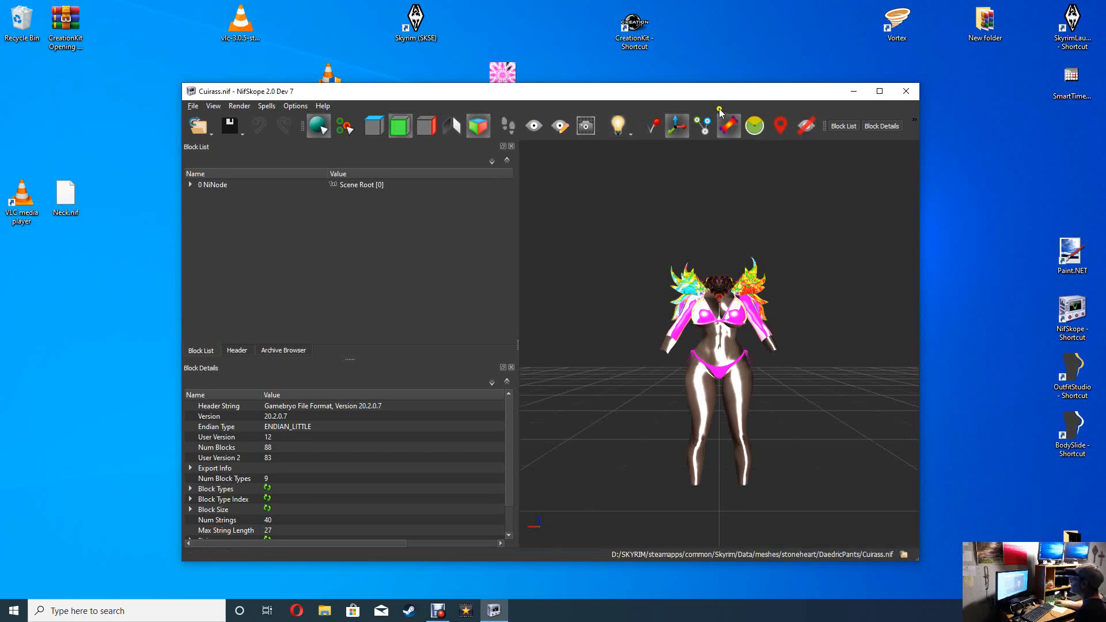
drag(713, 96, 609, 54)
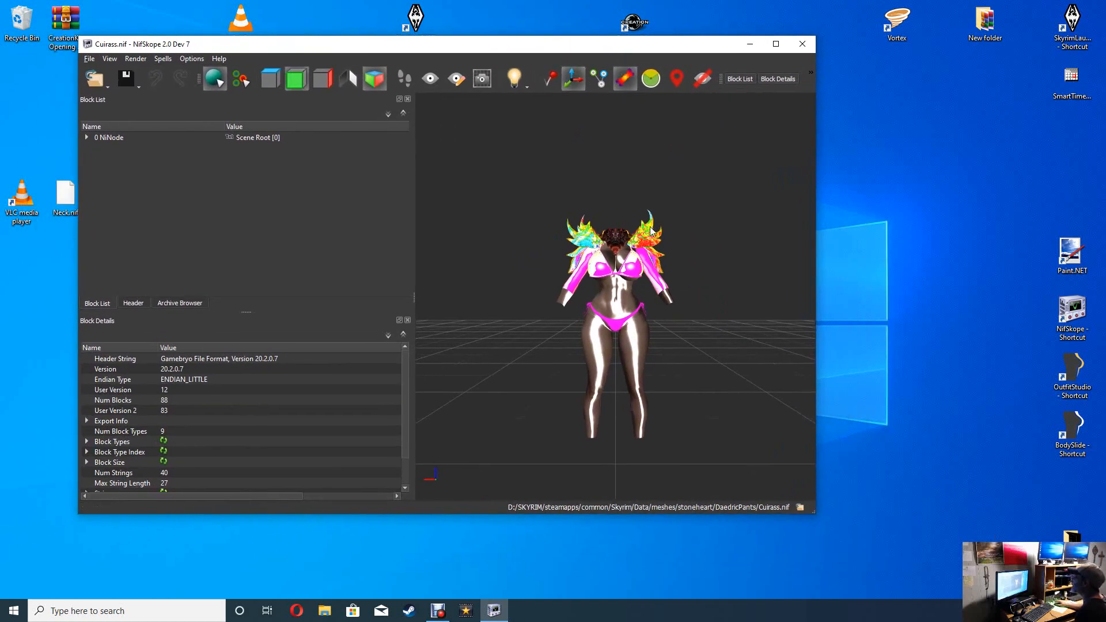
Turn off Do Lighting for the model preview so the textures are rendered without lighting.
click(511, 84)
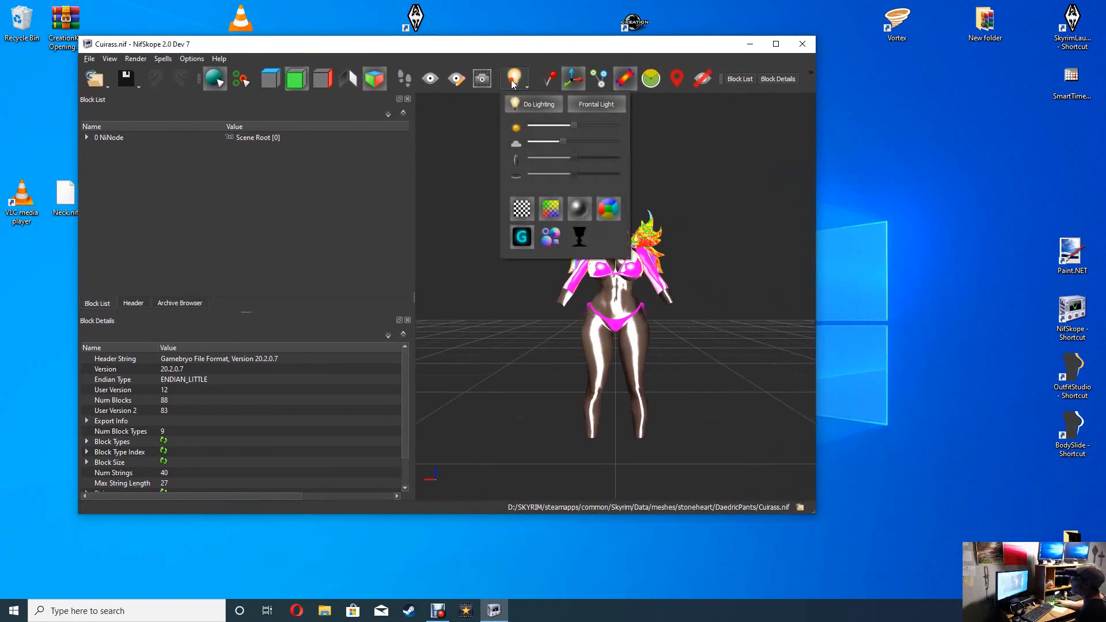
click(536, 107)
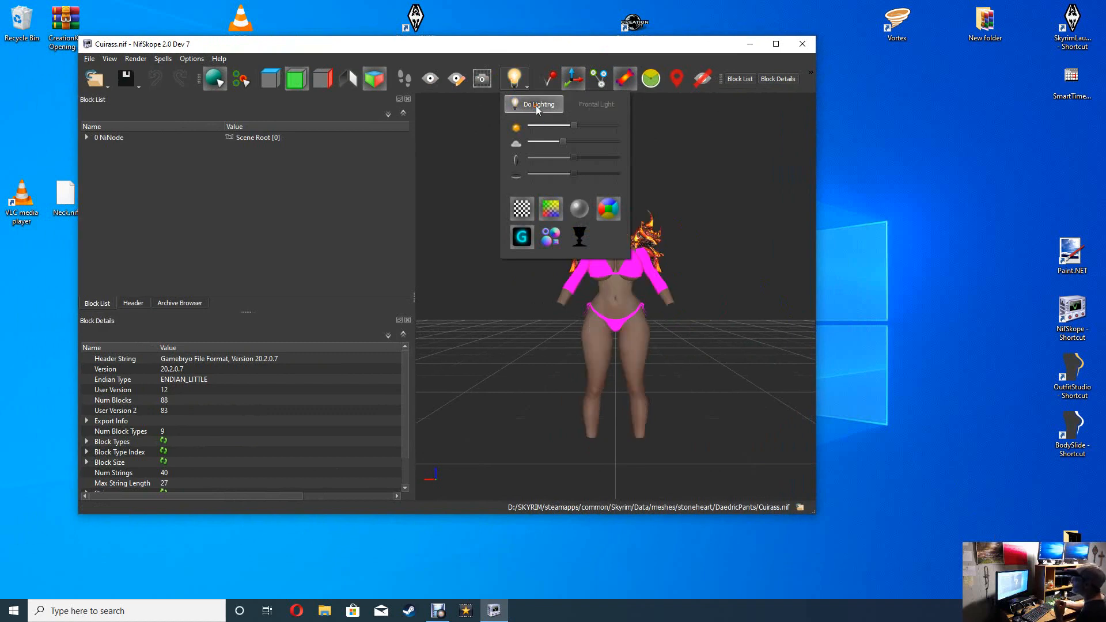
click(788, 206)
Examine the cuirass model's textures up close and from a slightly raised angle, and look through the file's block details.
scroll(683, 379, up, 3)
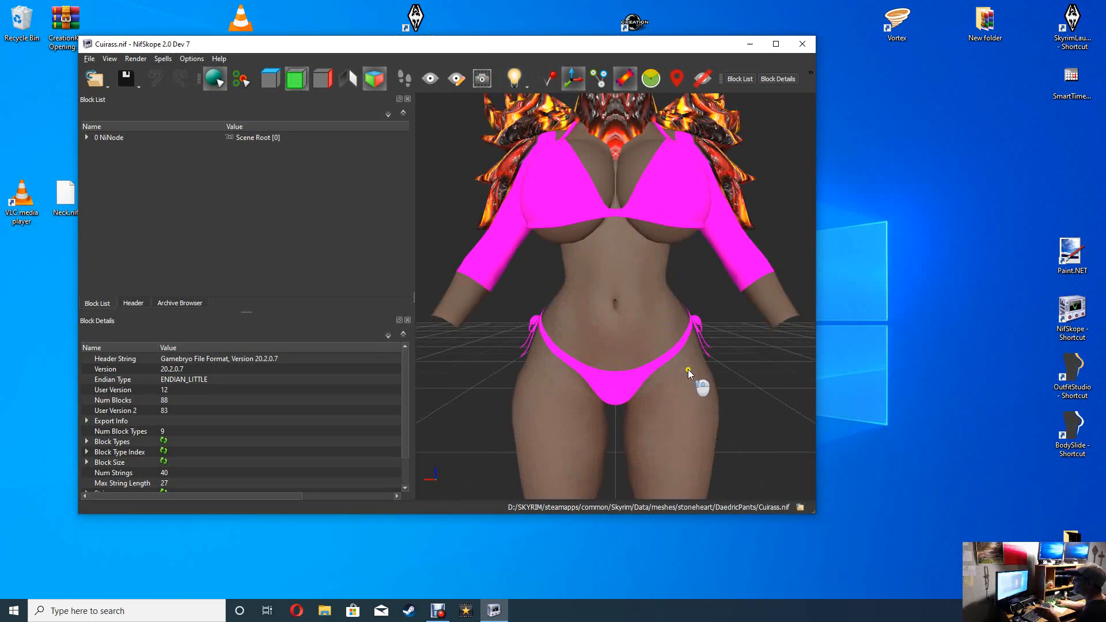
scroll(687, 369, down, 3)
scroll(748, 361, up, 2)
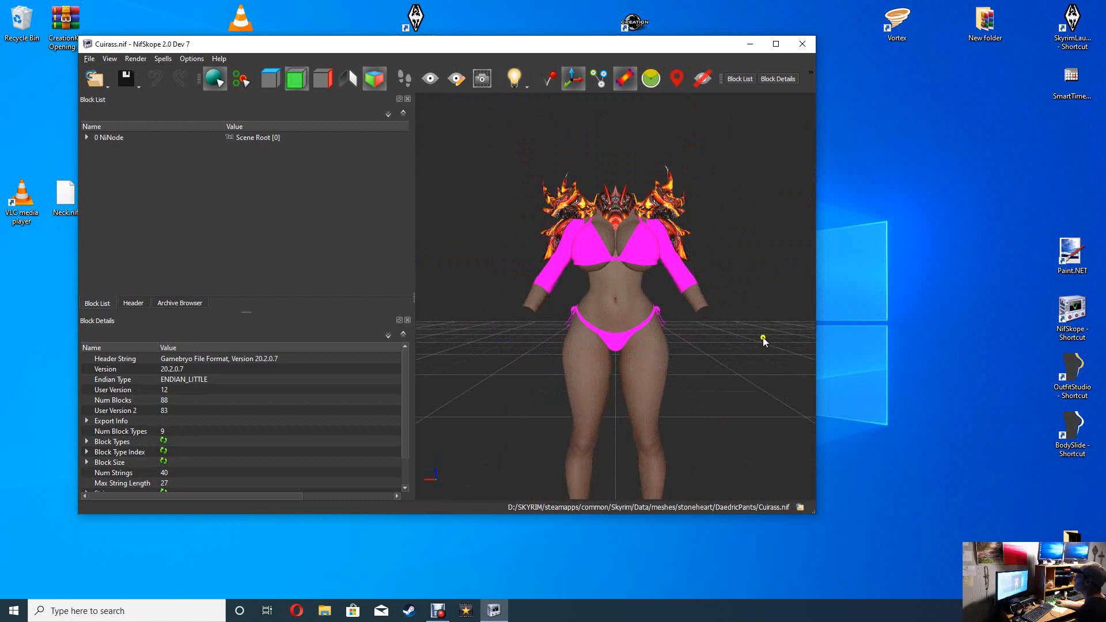
scroll(760, 354, down, 3)
right_click(708, 376)
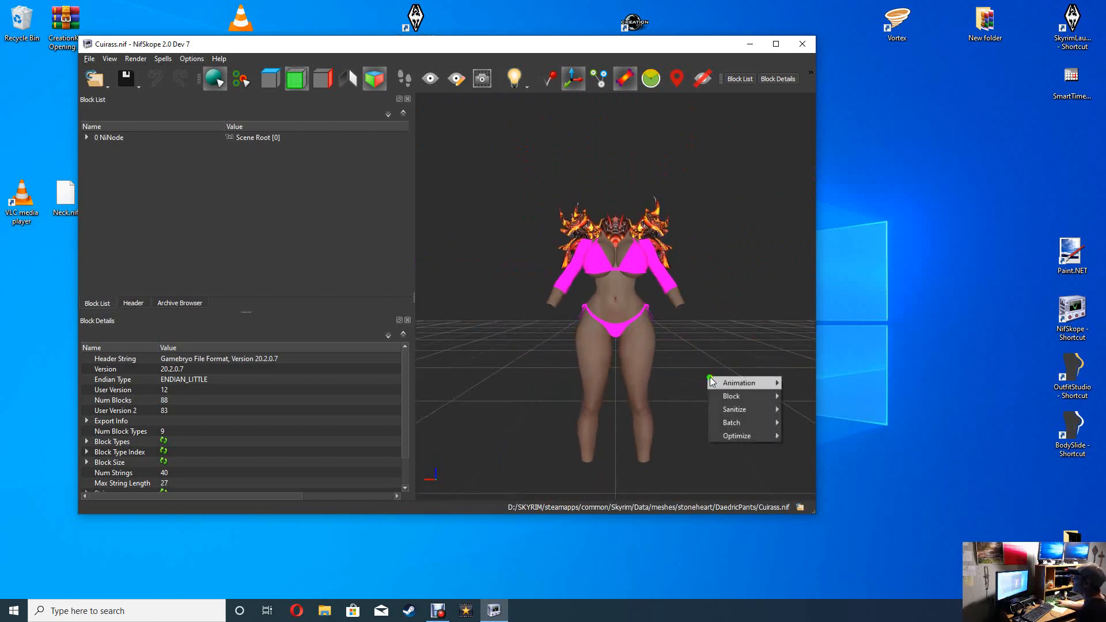
drag(724, 347, 728, 369)
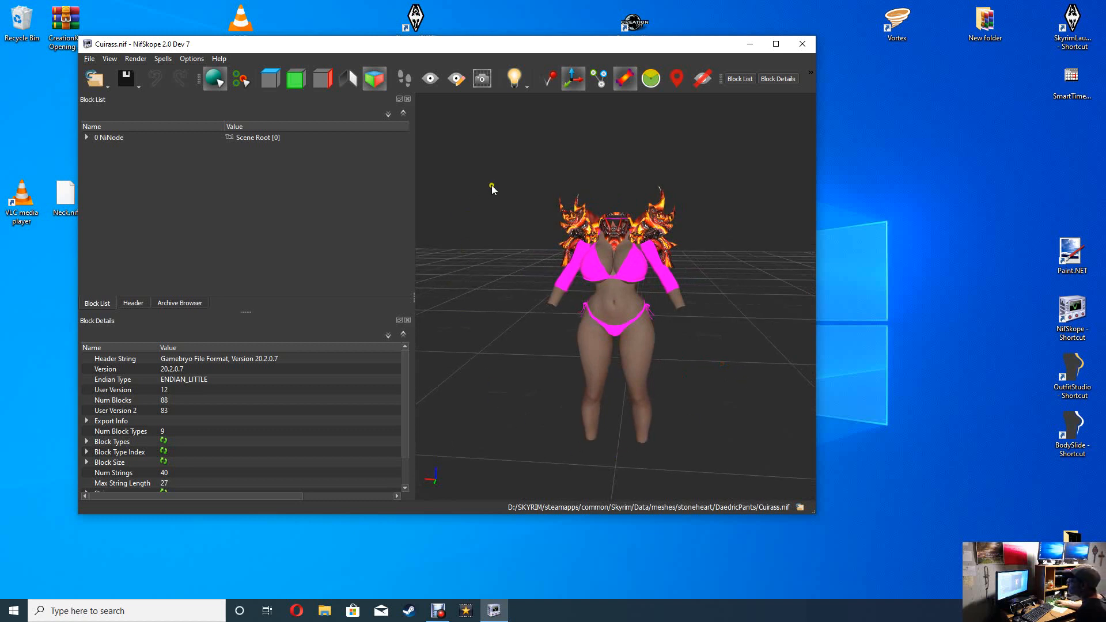
scroll(275, 420, down, 2)
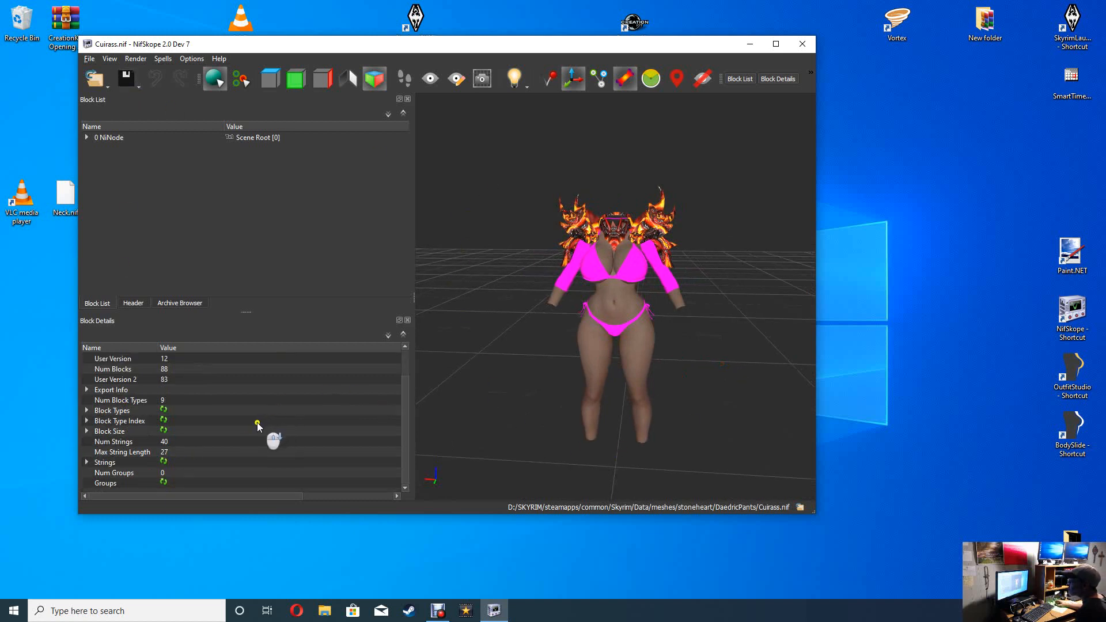
scroll(257, 423, up, 2)
Replace the first texture in the Shoulder shape's BSShaderTextureSet with Lava2 from Mytextures and save Cuirass.nif.
click(87, 138)
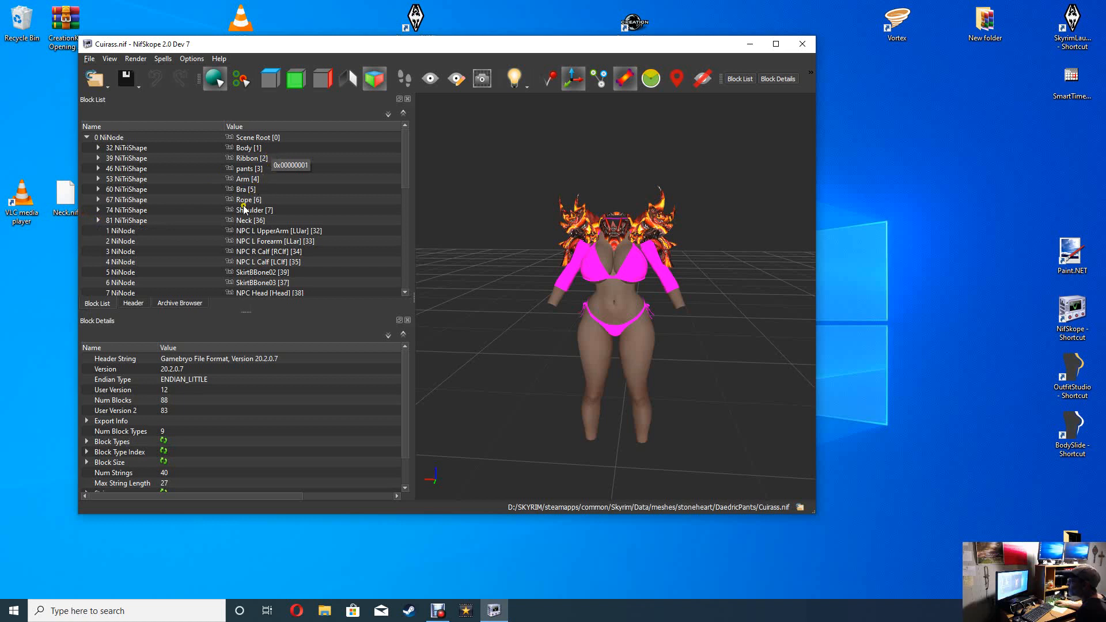
click(99, 210)
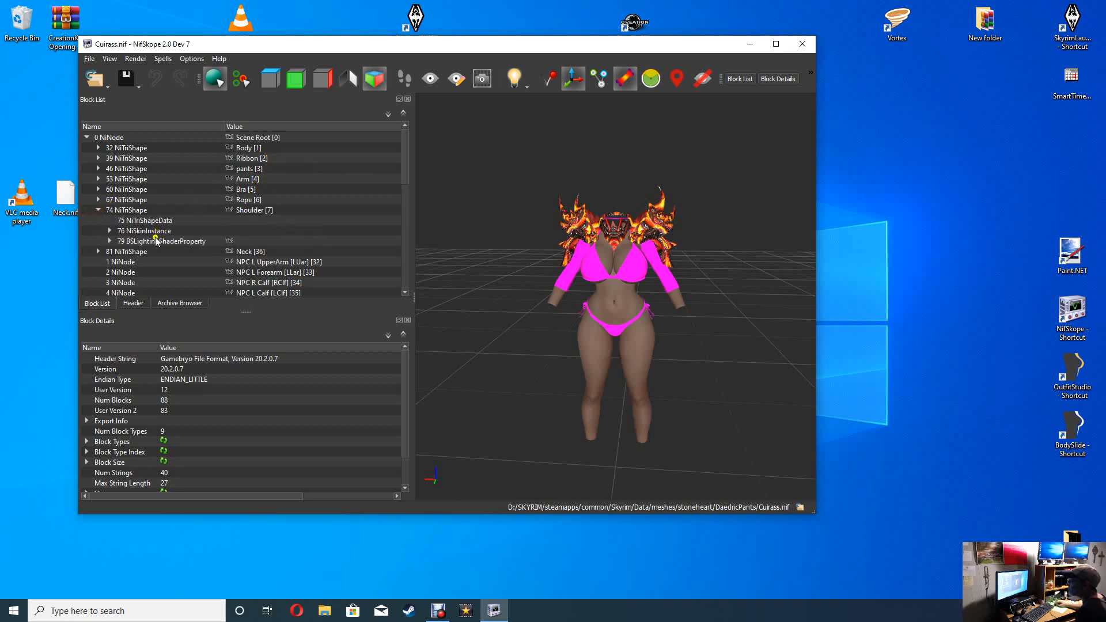
click(110, 240)
scroll(122, 253, down, 1)
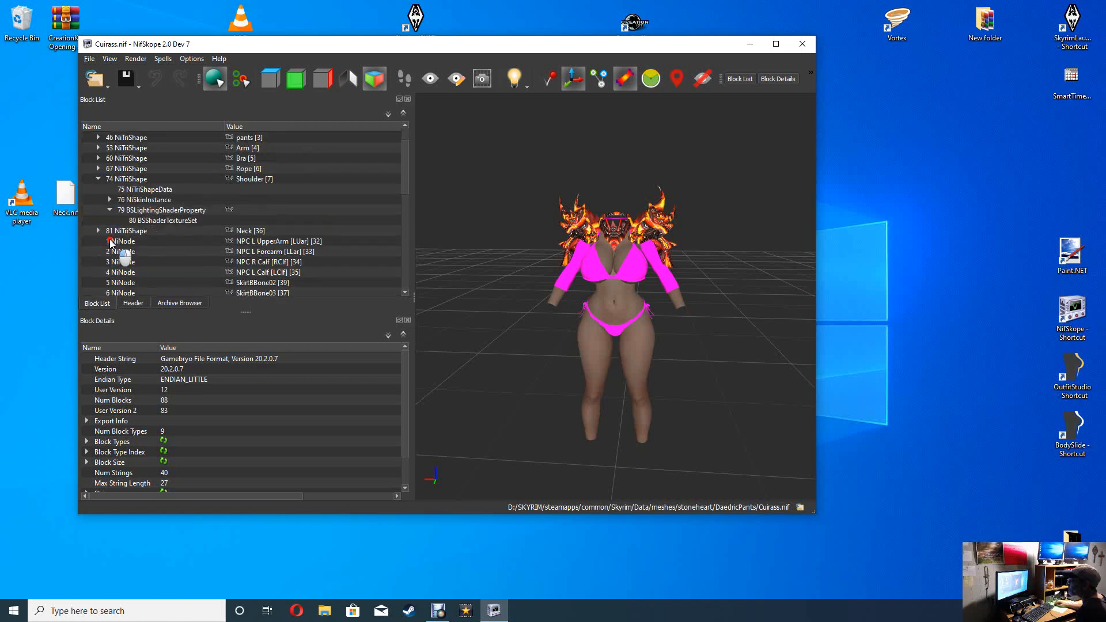
click(160, 222)
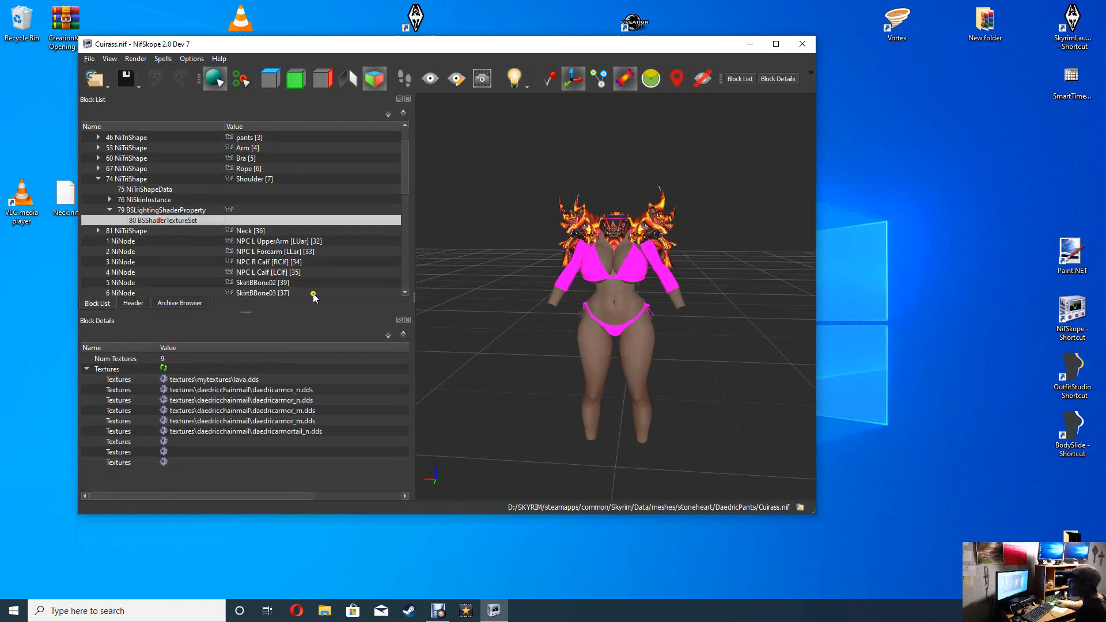
click(164, 380)
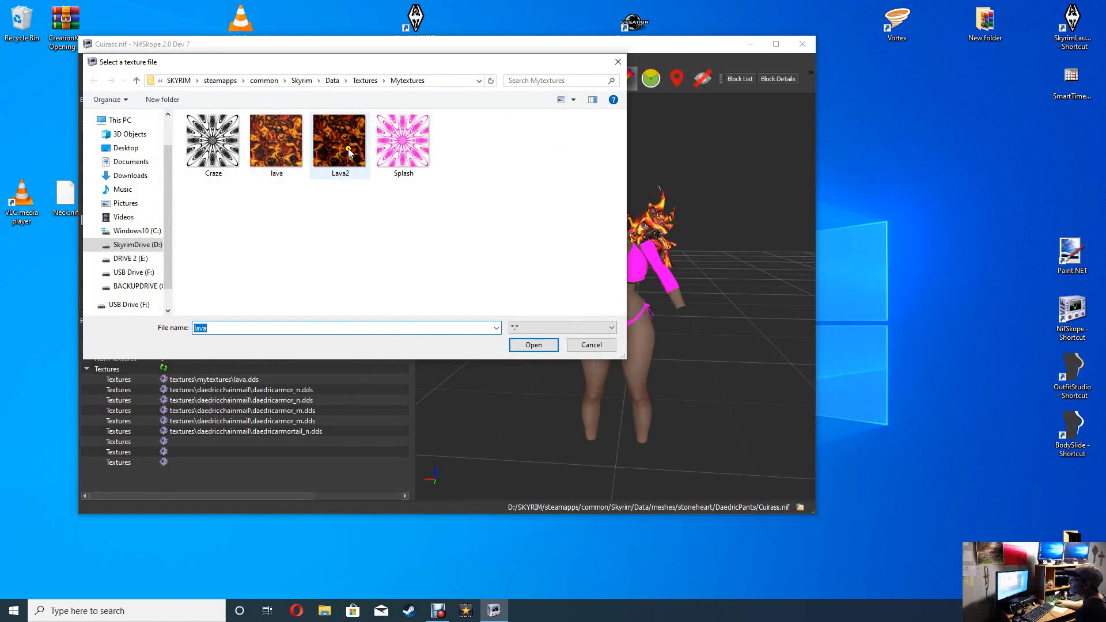
click(344, 145)
click(533, 345)
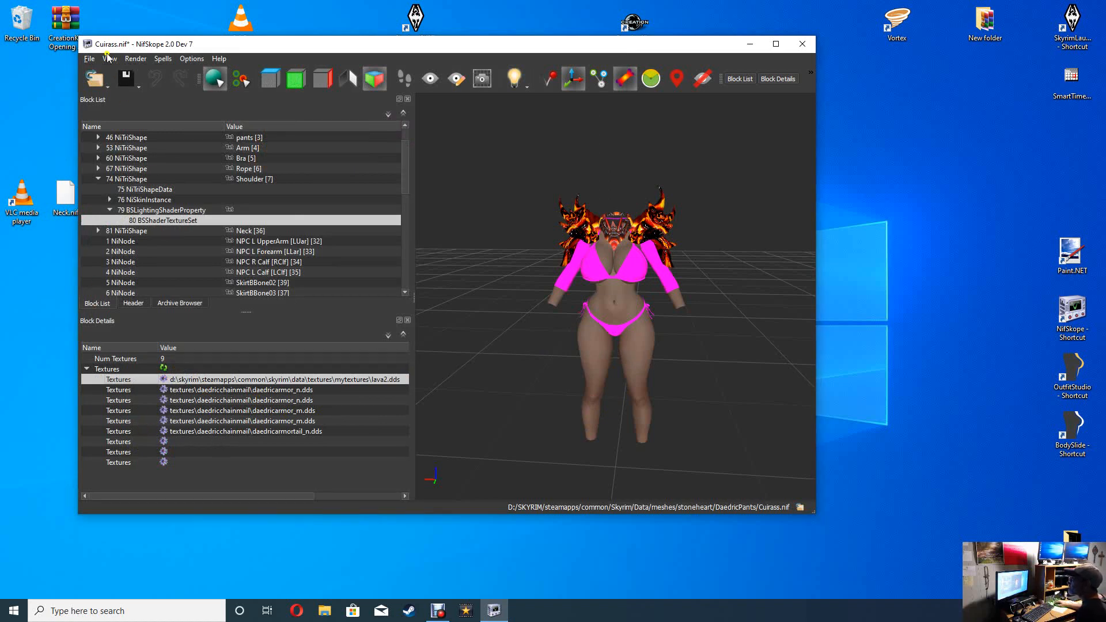
click(128, 81)
click(135, 102)
click(99, 178)
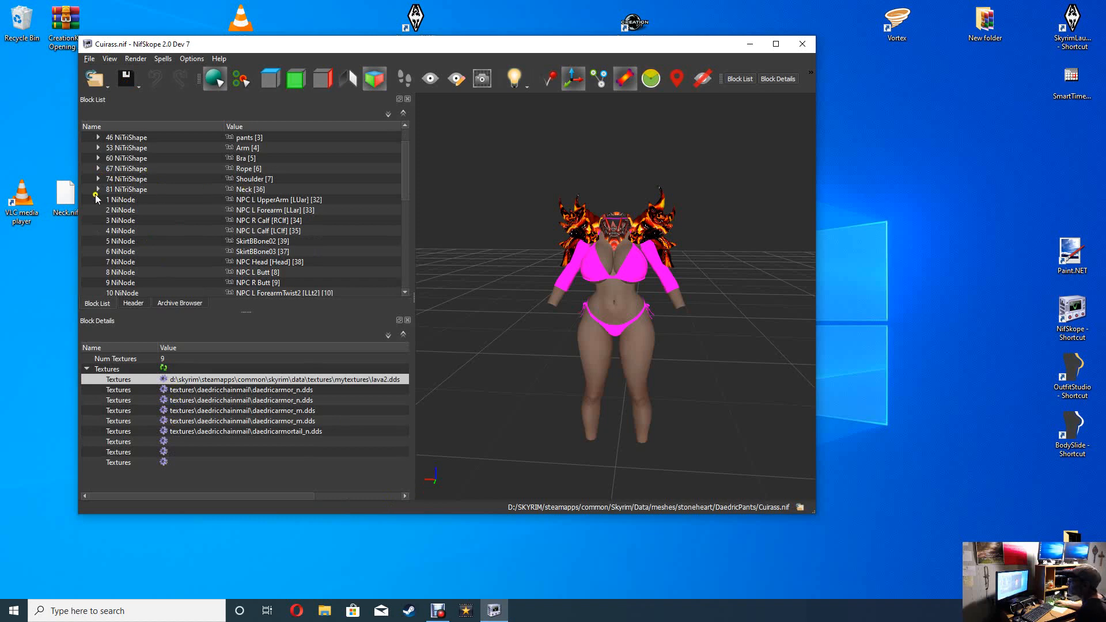
Replace the first texture in the Neck shape's BSShaderTextureSet with Lava2 from Mytextures and save Cuirass.nif.
click(96, 190)
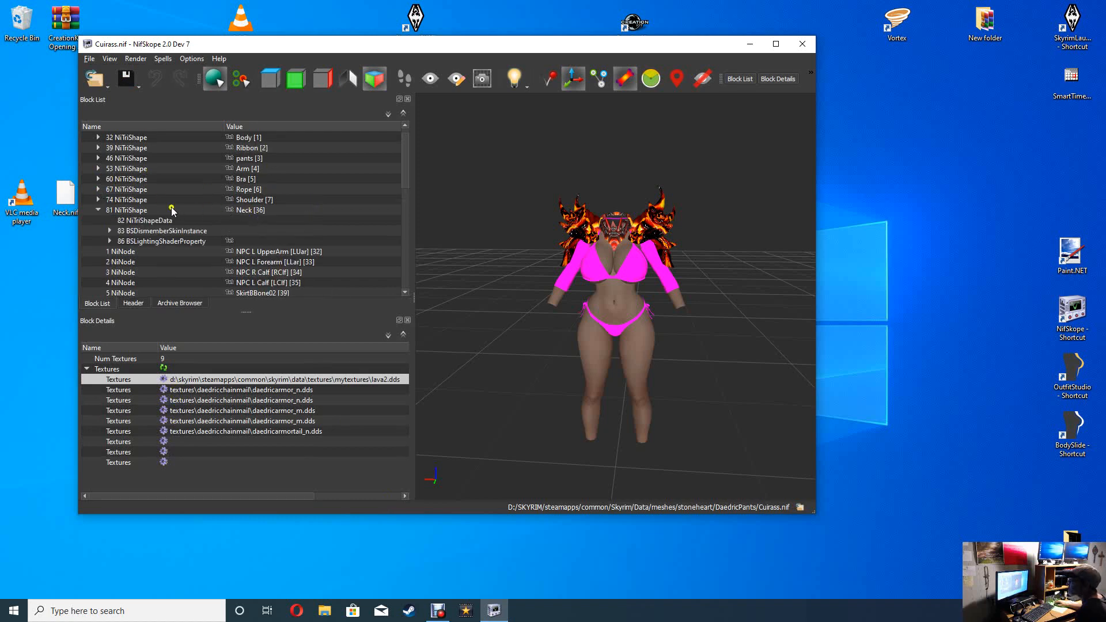
click(110, 241)
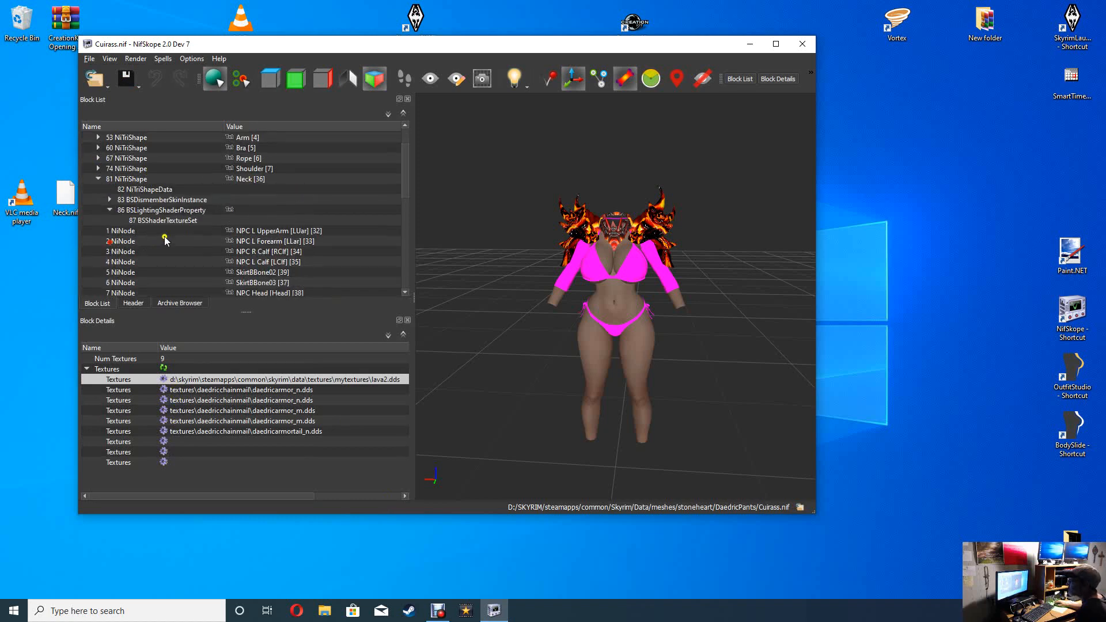
click(166, 221)
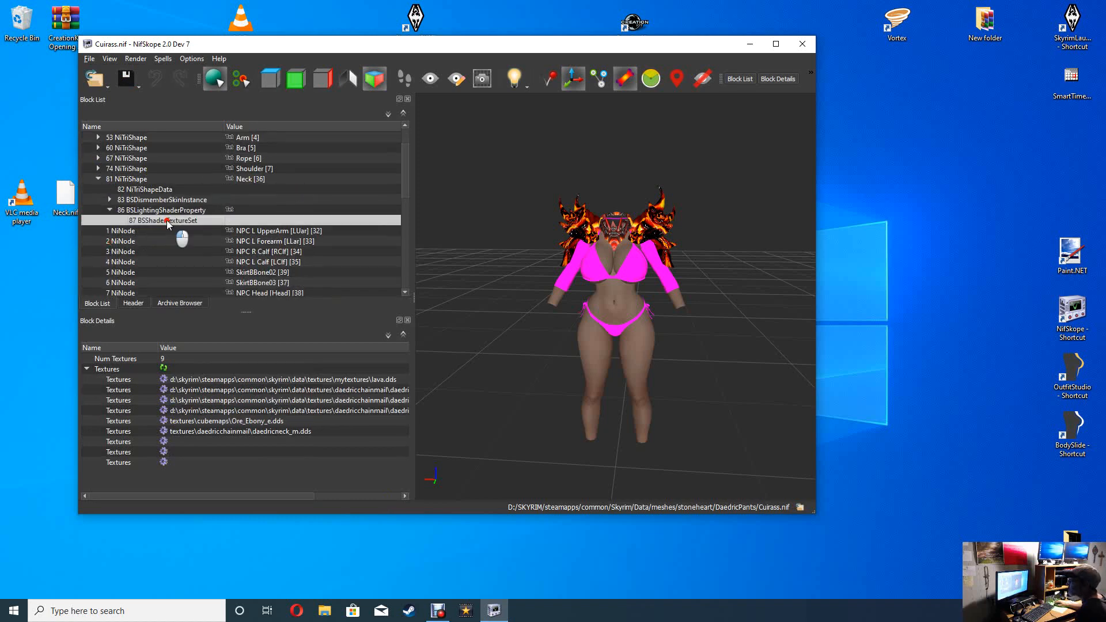
click(165, 381)
click(344, 133)
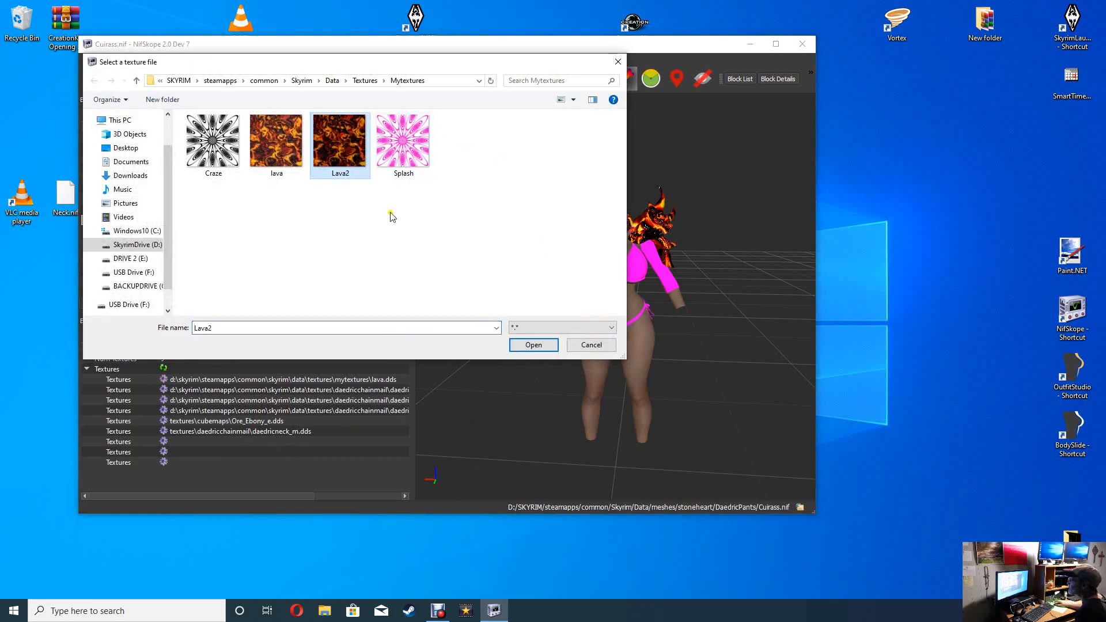
click(520, 345)
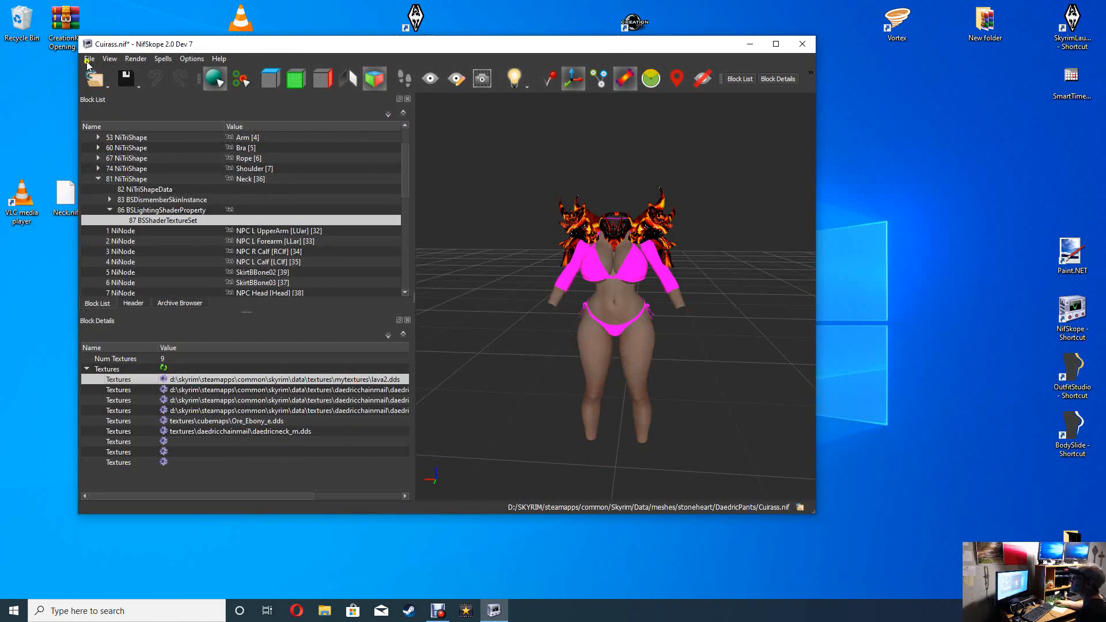
click(127, 81)
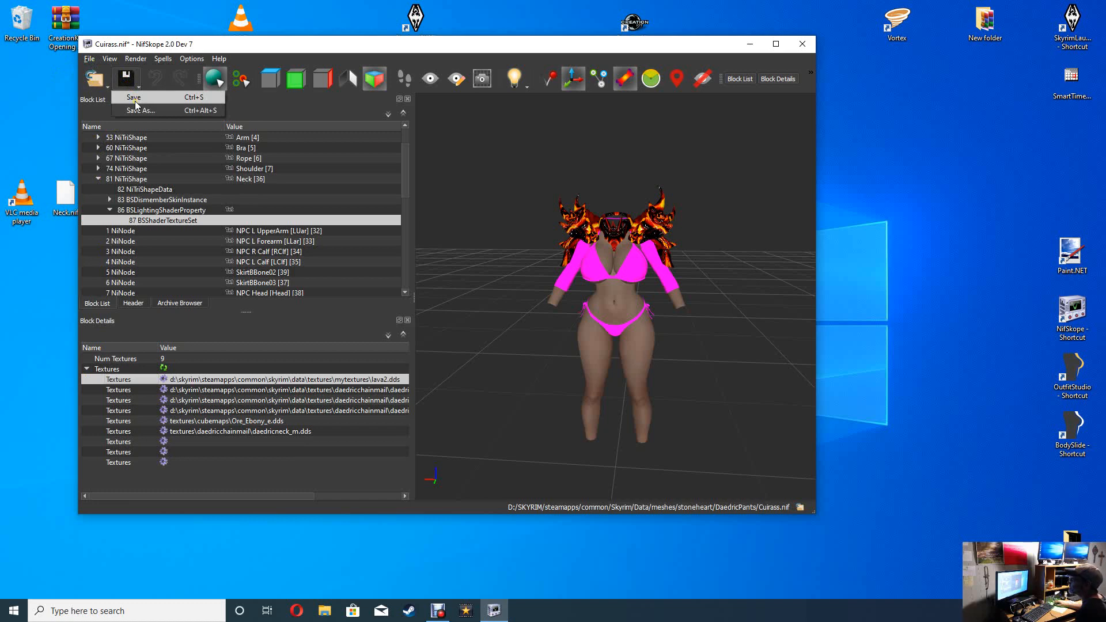
click(134, 101)
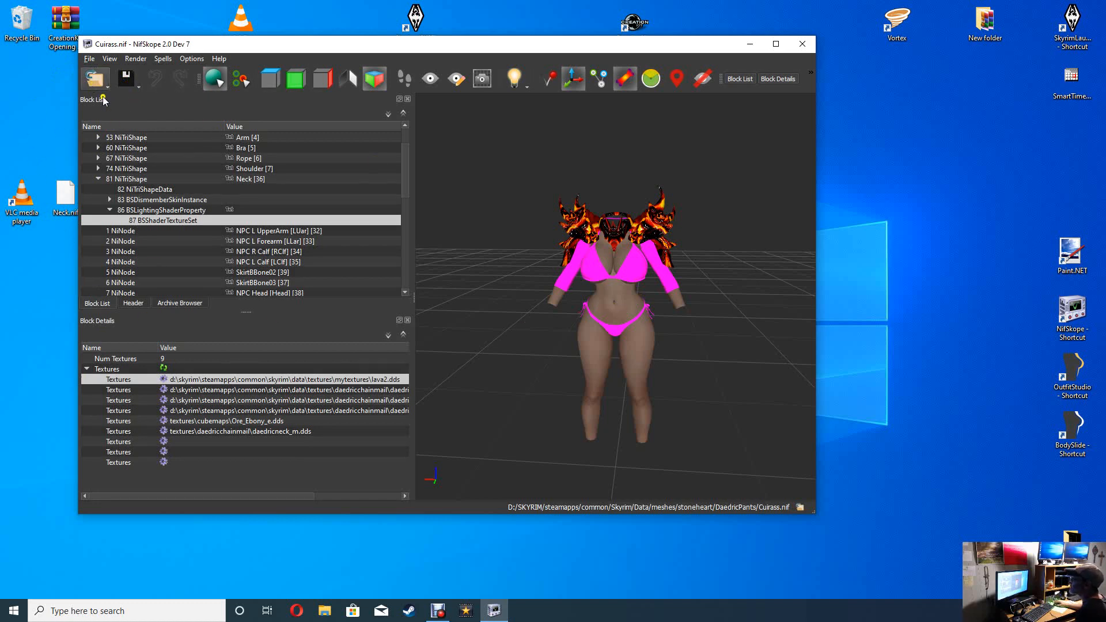
click(98, 179)
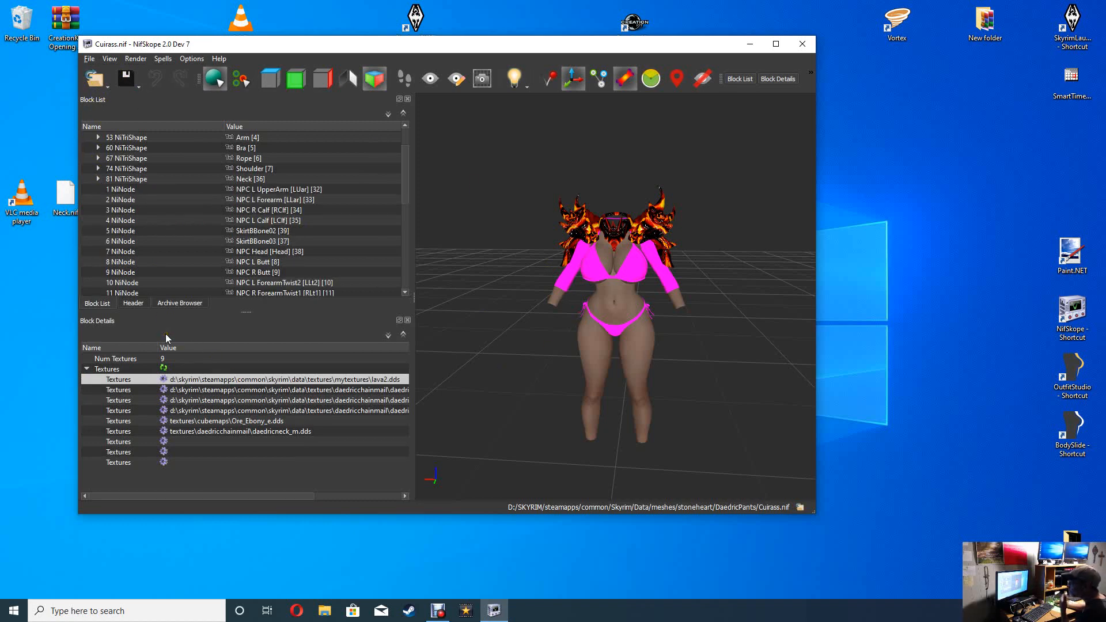
Replace the first texture in the Arm shape's BSShaderTextureSet with Splash from the Mytextures folder.
click(99, 138)
scroll(100, 141, up, 2)
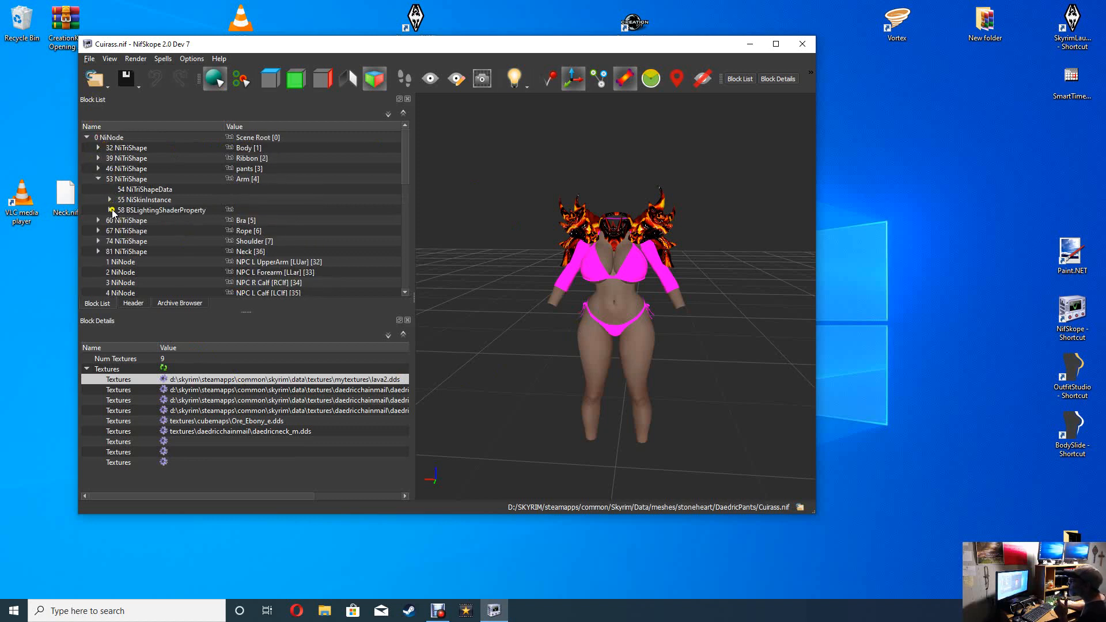
click(109, 210)
click(142, 221)
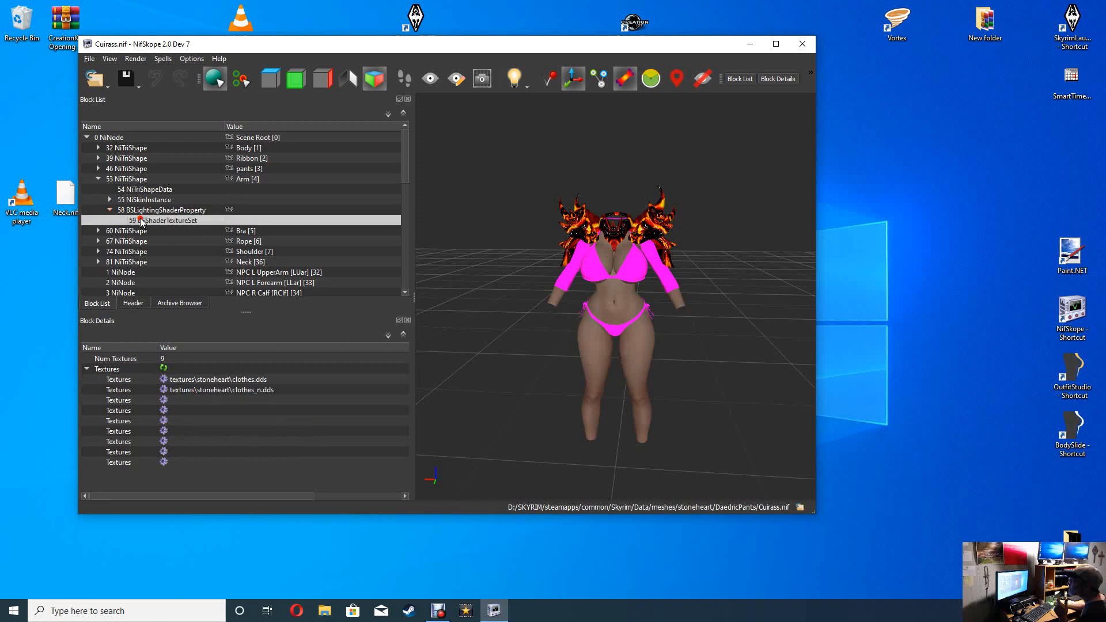
click(164, 381)
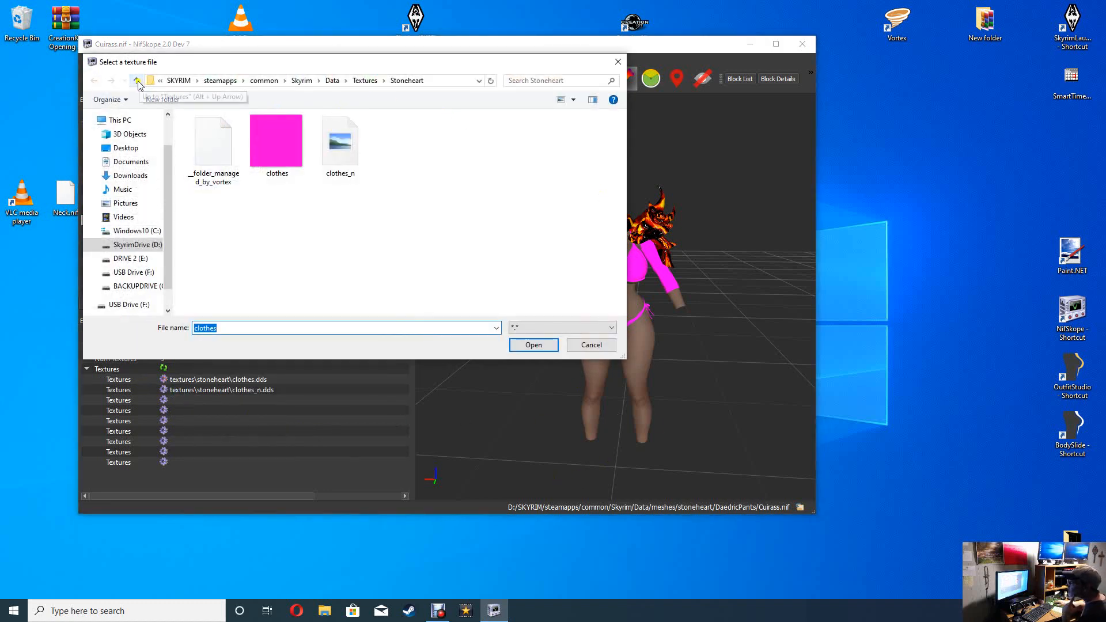
click(138, 81)
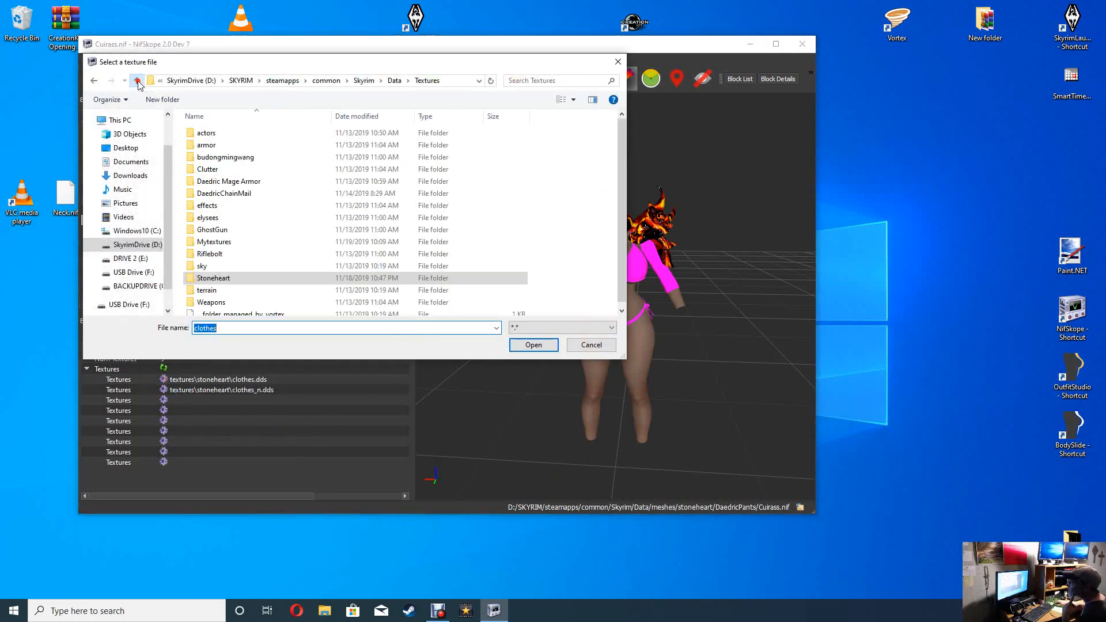
double_click(223, 242)
click(406, 149)
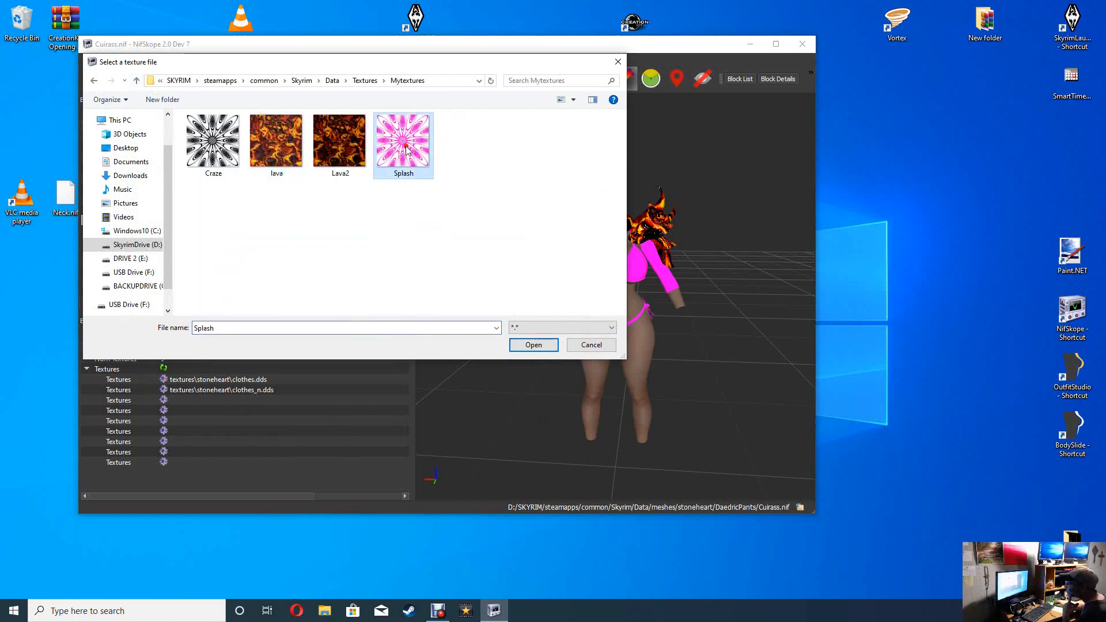
click(533, 346)
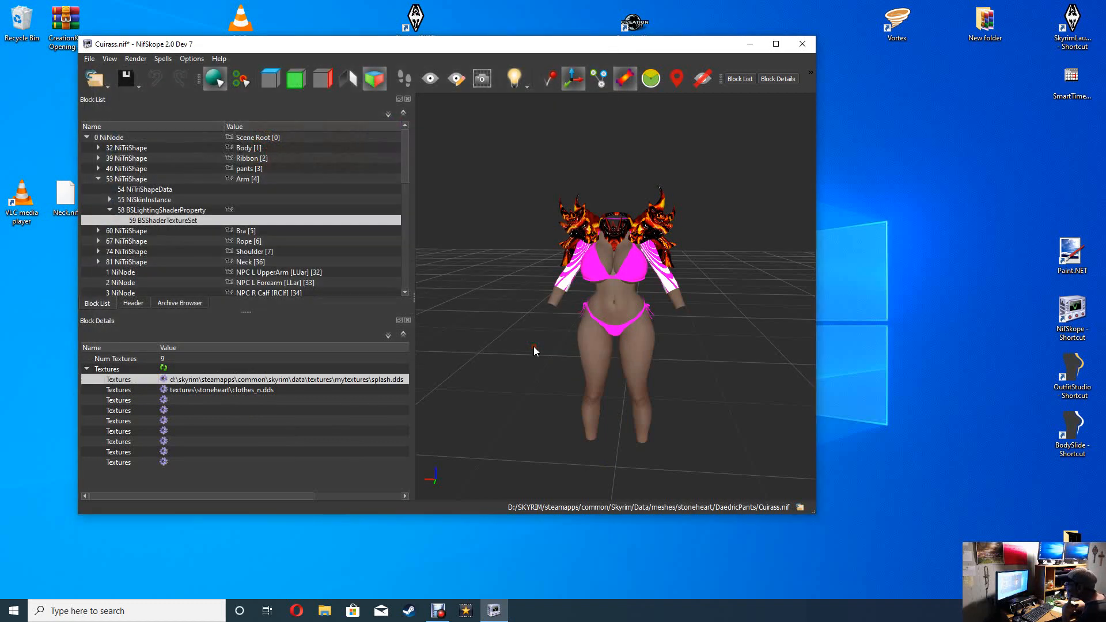
click(99, 180)
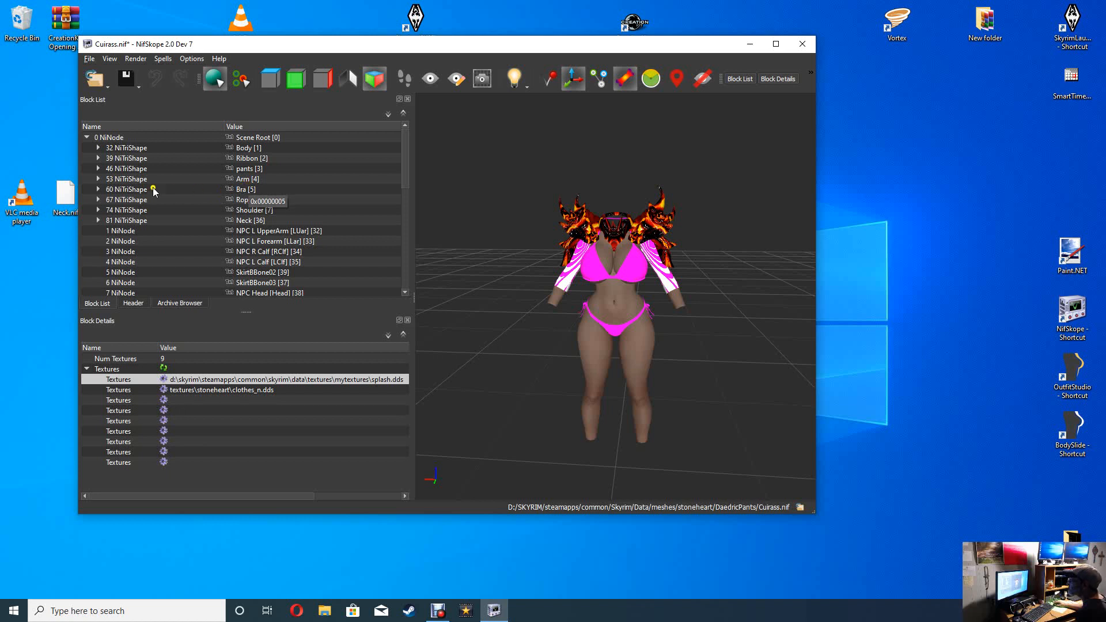
Replace the first texture in the Bra shape's BSShaderTextureSet with Splash from the Mytextures folder.
click(99, 190)
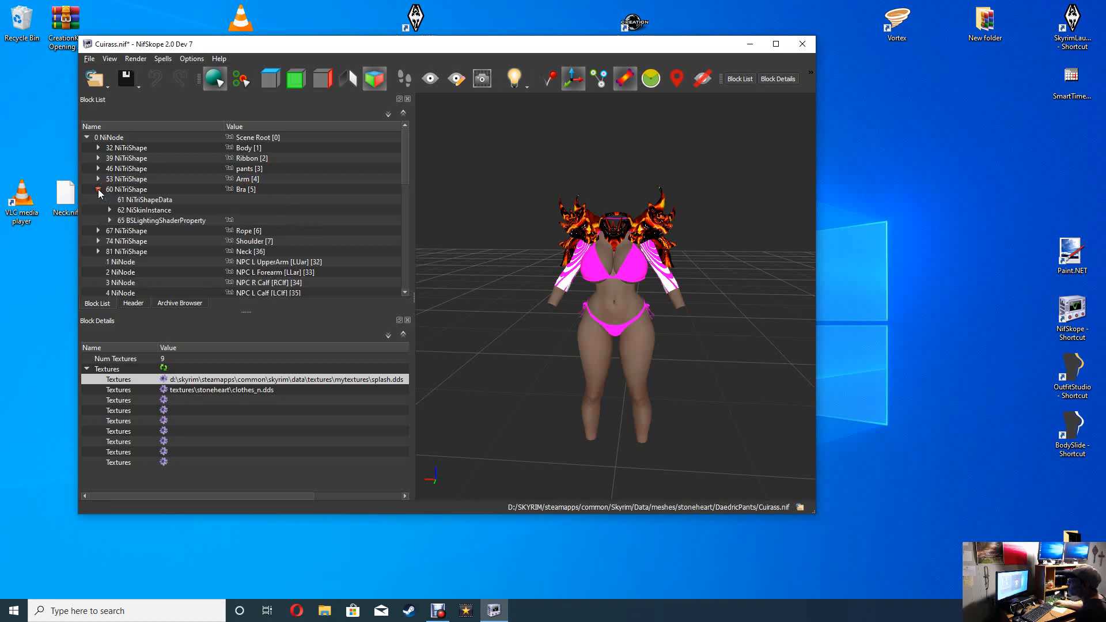
click(110, 219)
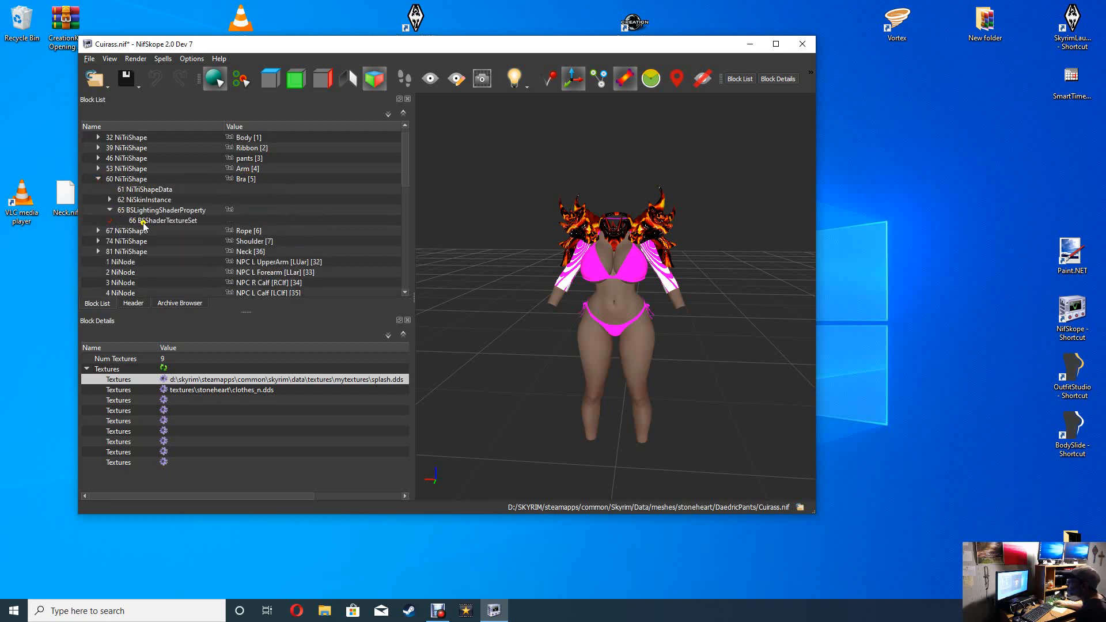
click(147, 223)
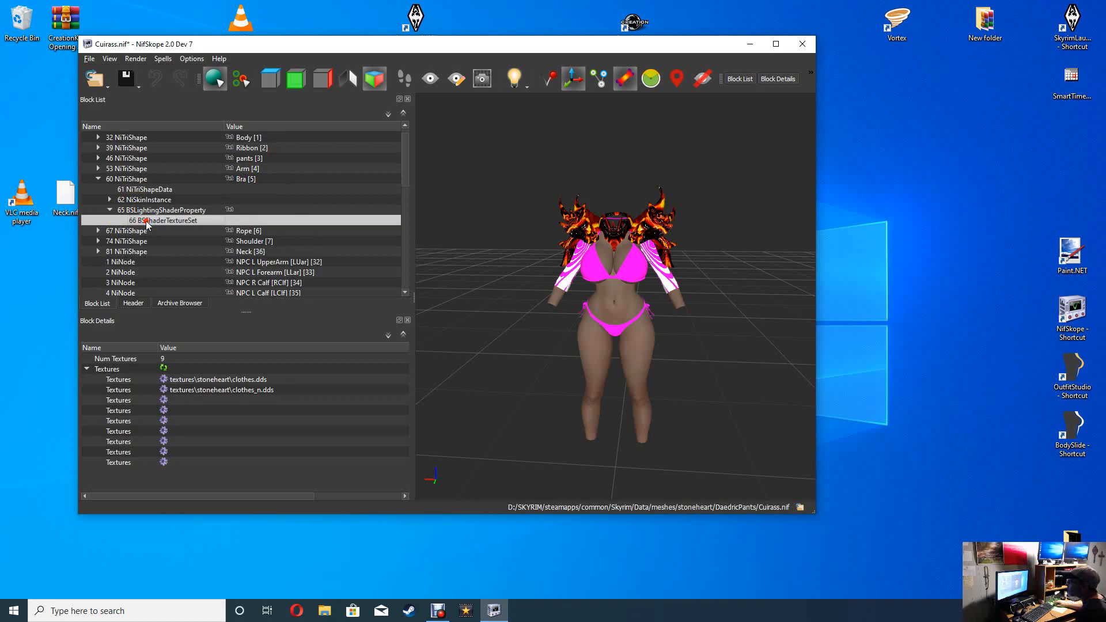
click(164, 381)
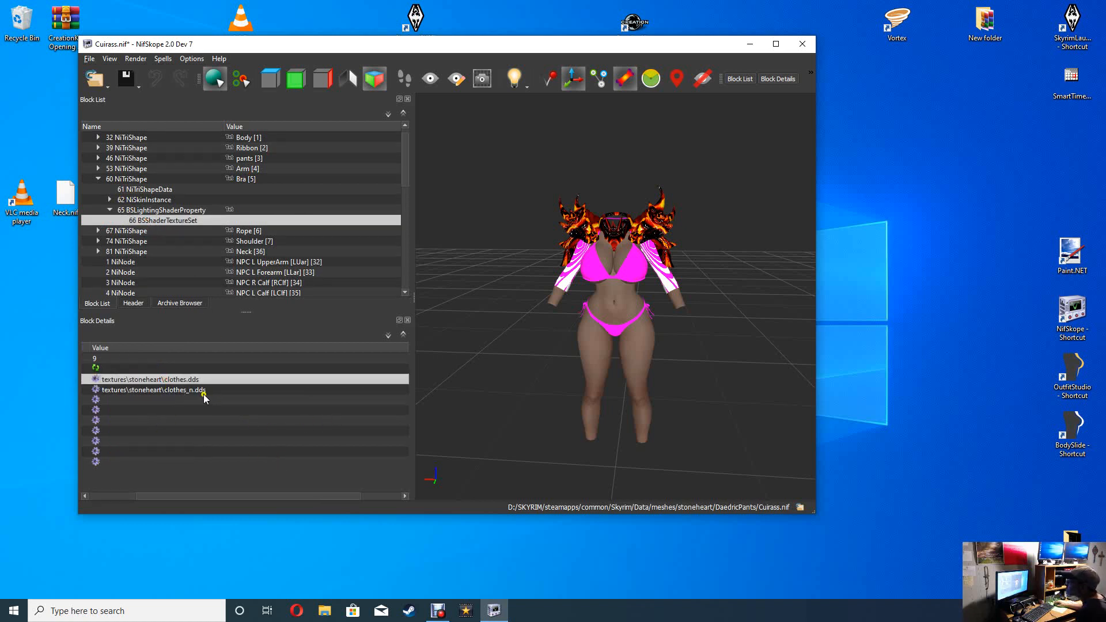
click(96, 380)
click(137, 80)
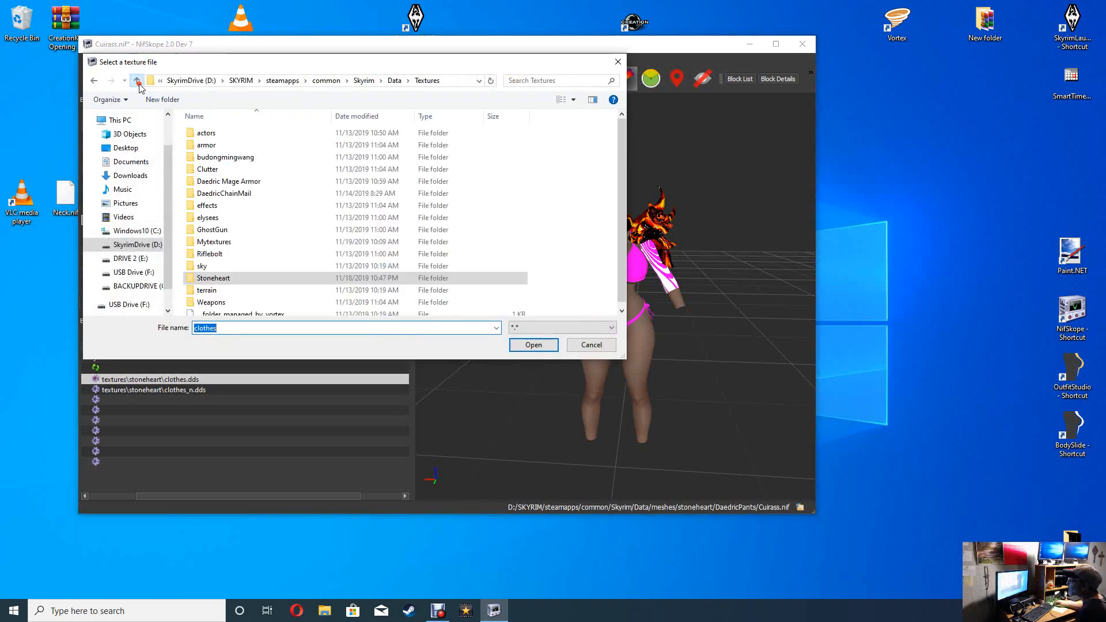
click(217, 242)
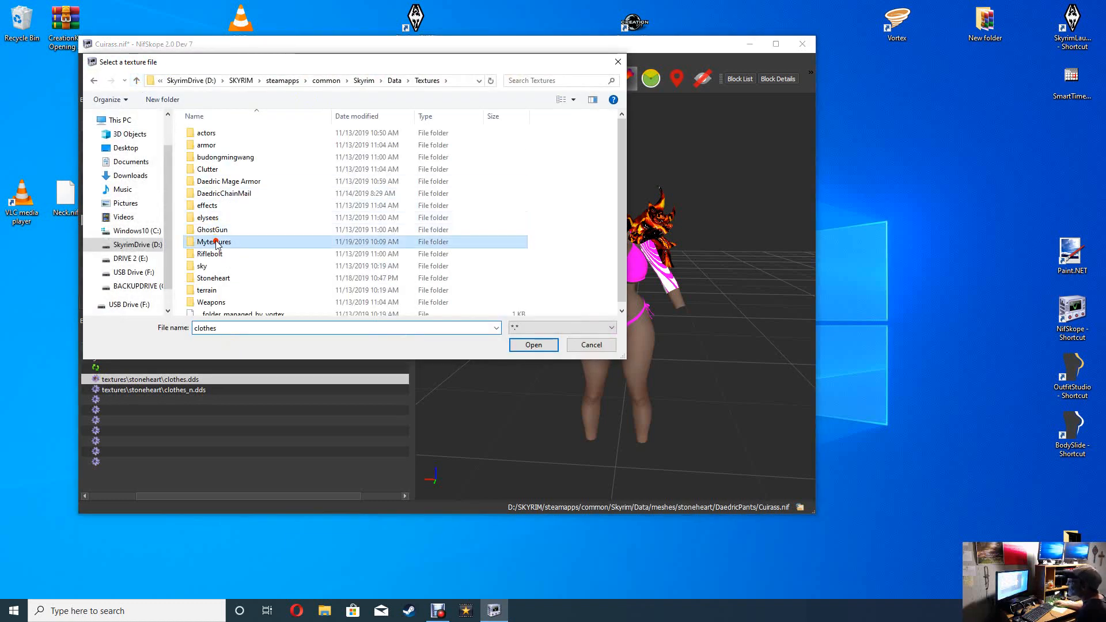
double_click(216, 242)
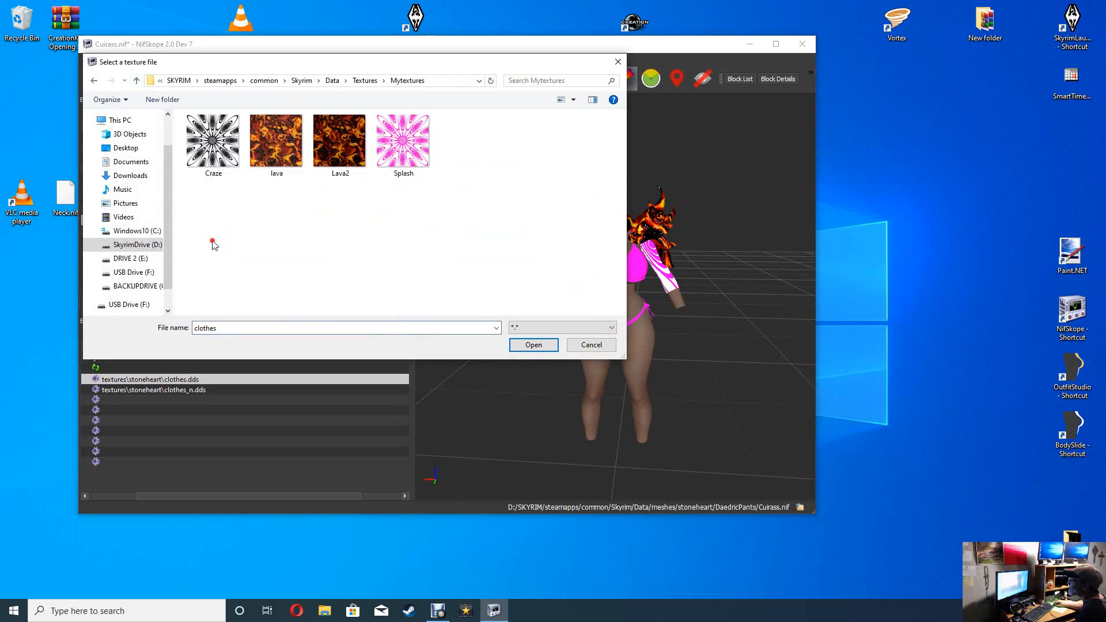
click(410, 139)
click(533, 344)
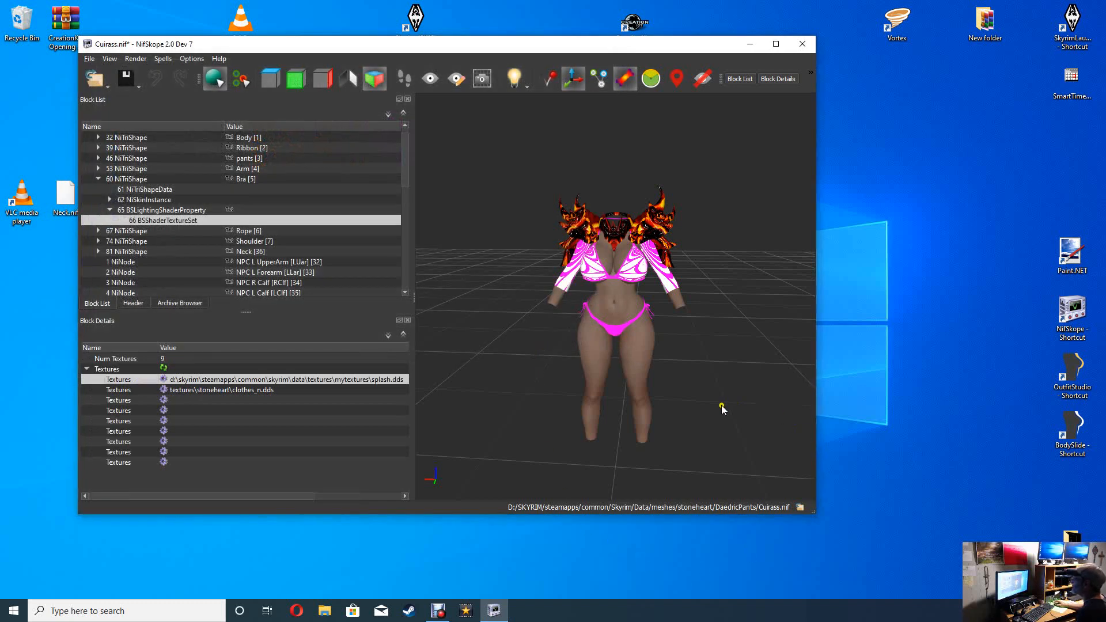
Replace the first texture in the pants shape's BSShaderTextureSet with Splash from the Mytextures folder.
right_click(744, 402)
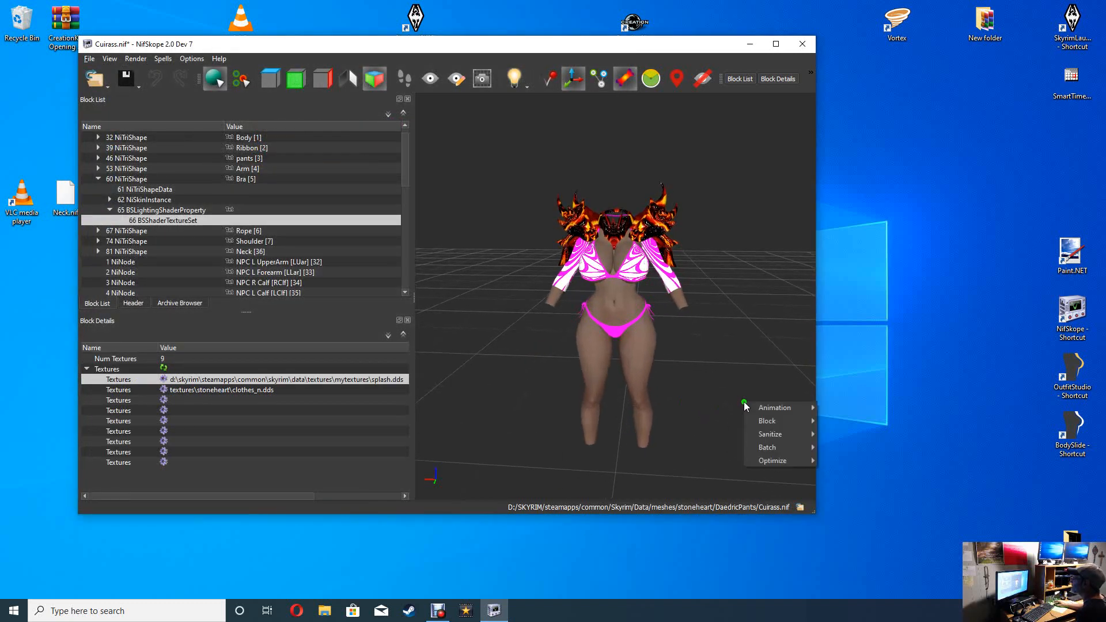
mouse_move(756, 342)
mouse_down()
mouse_move(637, 444)
mouse_move(639, 368)
mouse_move(526, 406)
mouse_move(674, 337)
mouse_move(743, 355)
mouse_move(758, 350)
mouse_move(760, 329)
mouse_move(769, 340)
mouse_move(535, 326)
mouse_move(766, 339)
mouse_move(739, 342)
mouse_up()
scroll(739, 341, up, 5)
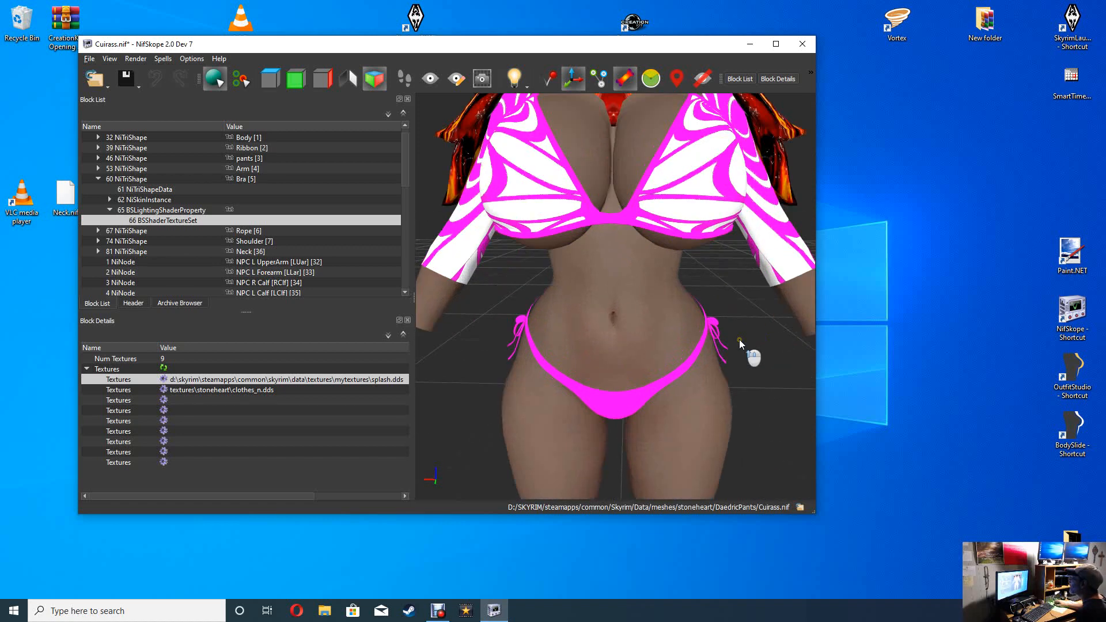
scroll(739, 341, down, 3)
mouse_move(772, 375)
mouse_down()
mouse_move(757, 360)
mouse_move(604, 361)
mouse_move(562, 375)
mouse_move(782, 384)
mouse_move(772, 385)
mouse_up()
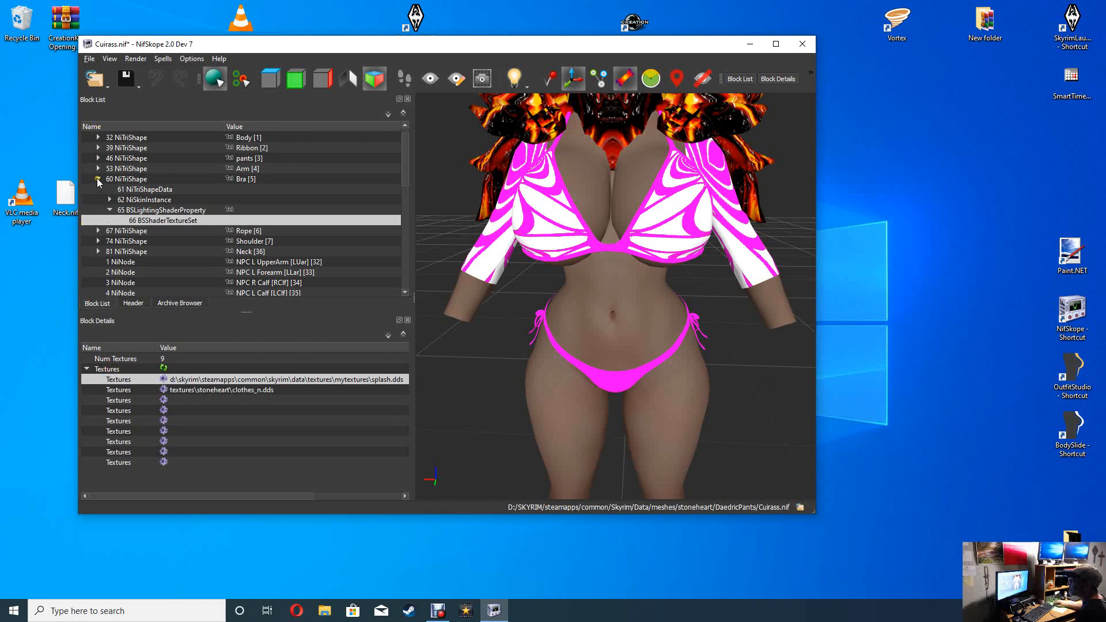
click(98, 180)
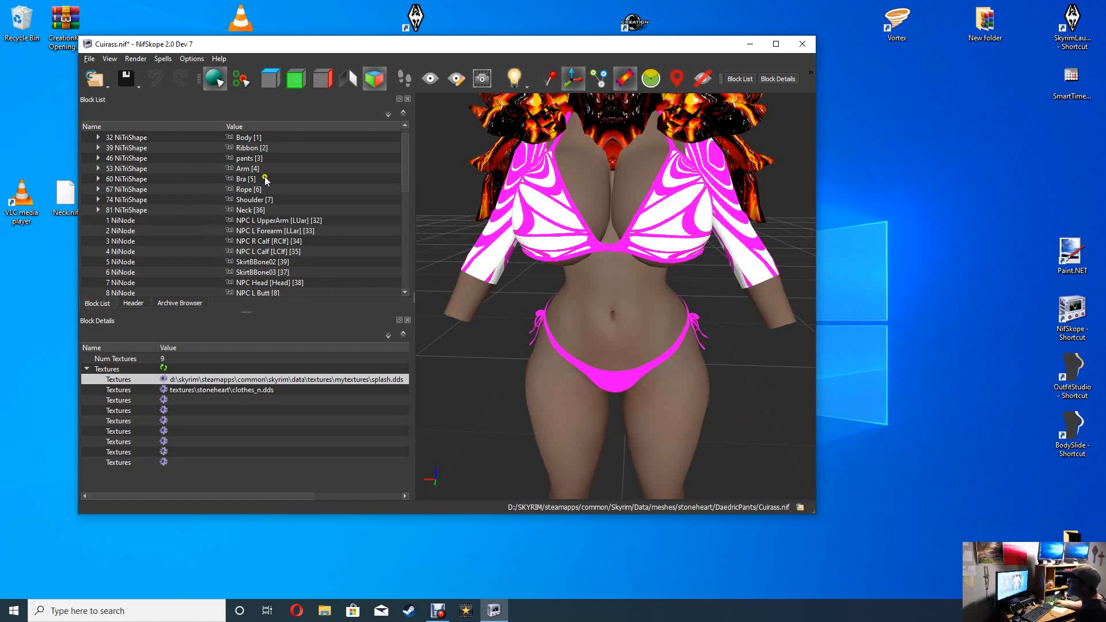
click(98, 159)
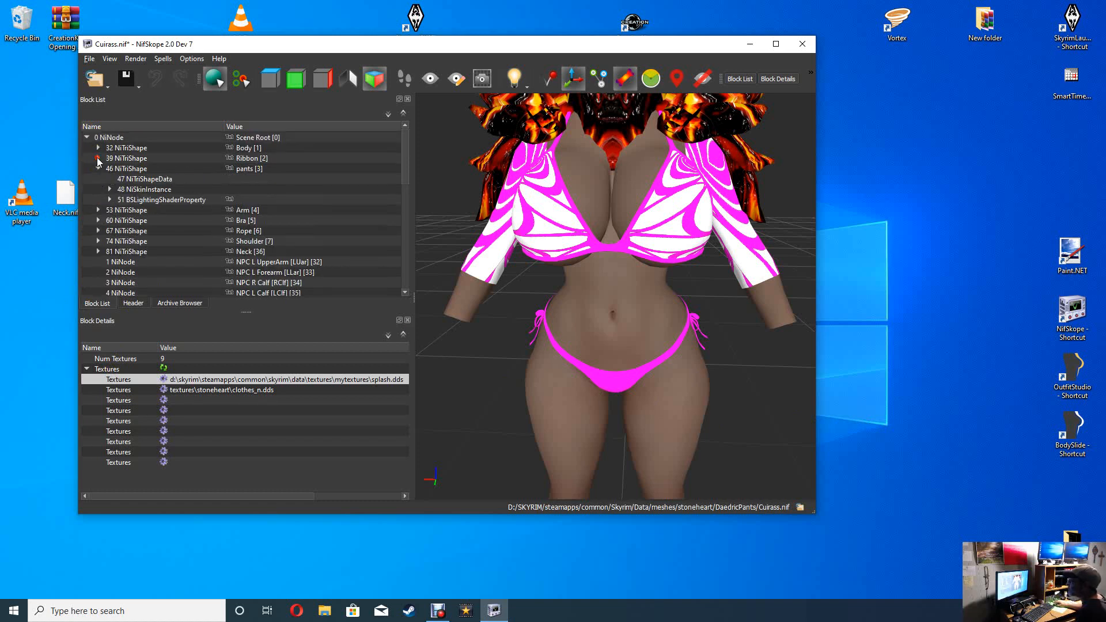
click(109, 200)
click(151, 211)
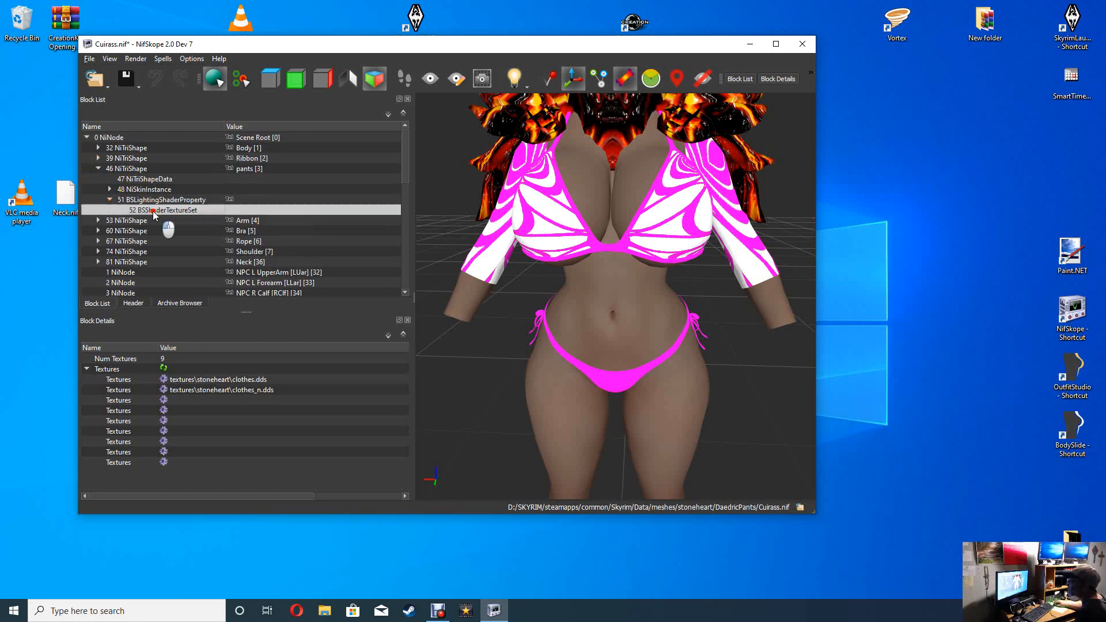
click(171, 382)
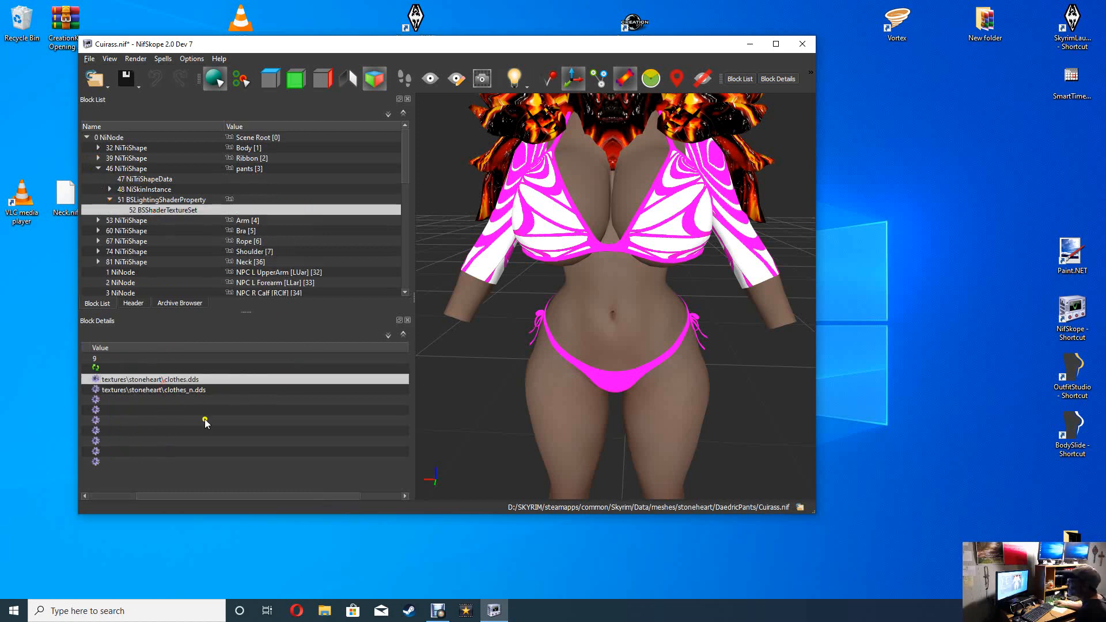
click(97, 381)
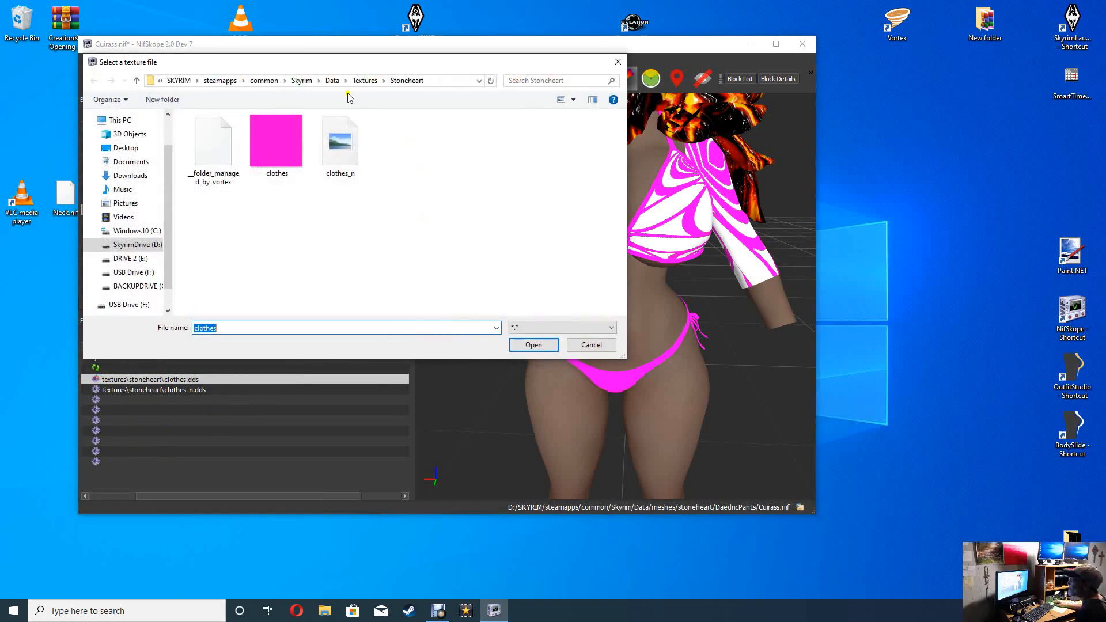
click(136, 80)
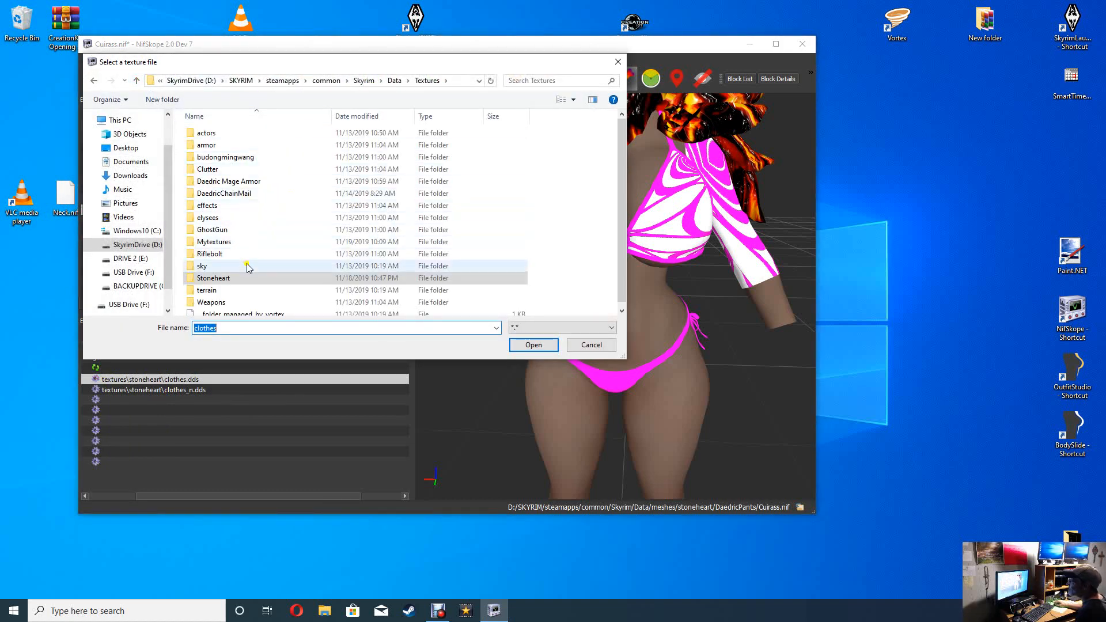
click(236, 242)
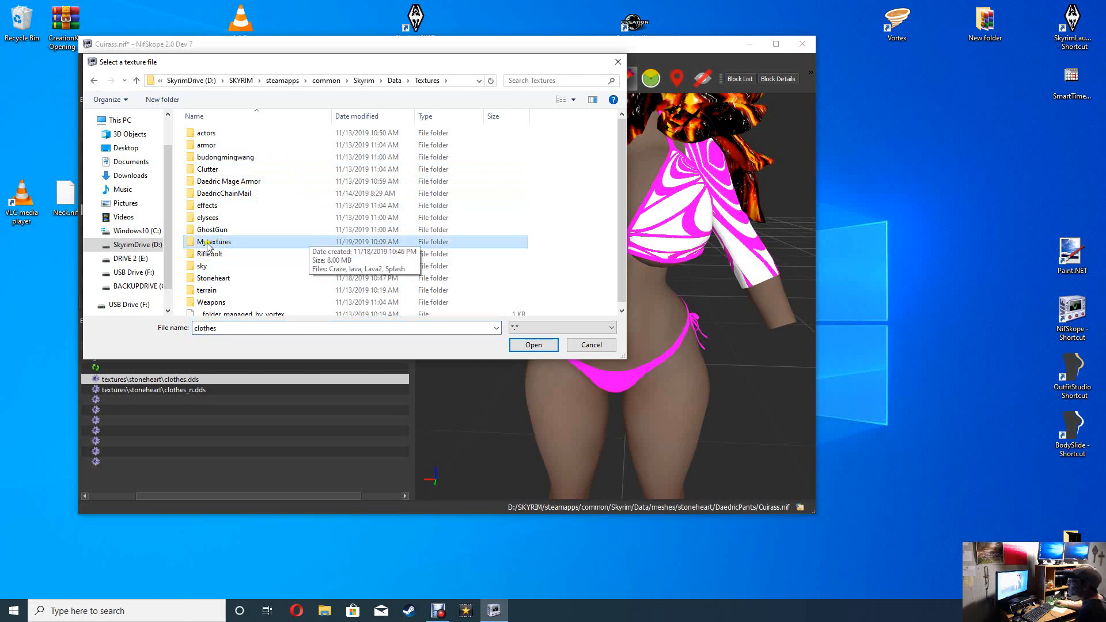
double_click(190, 242)
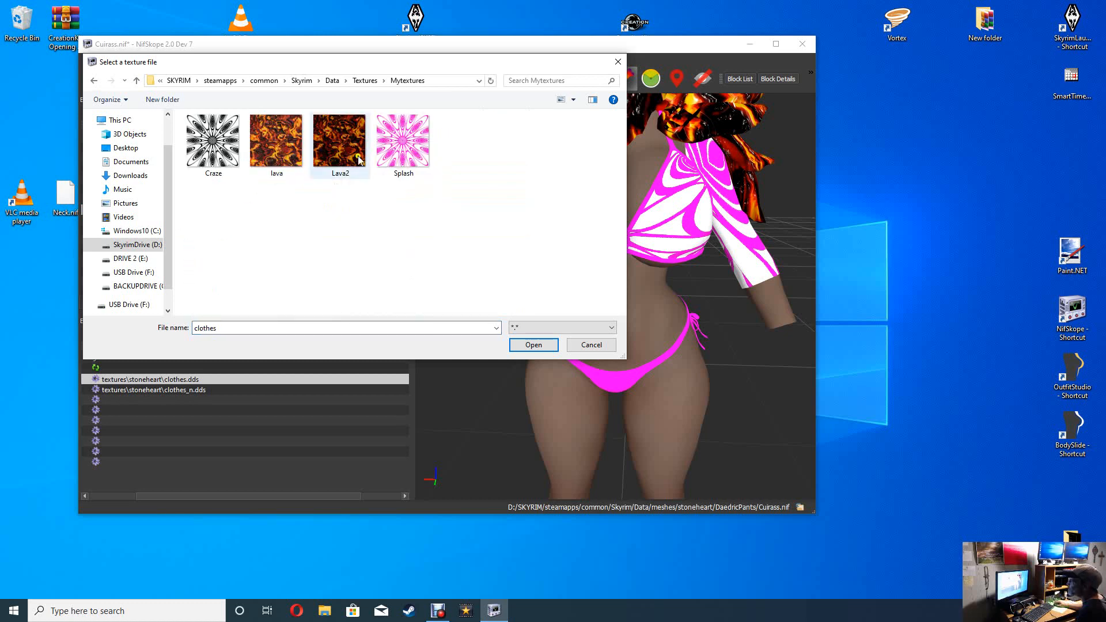
click(403, 144)
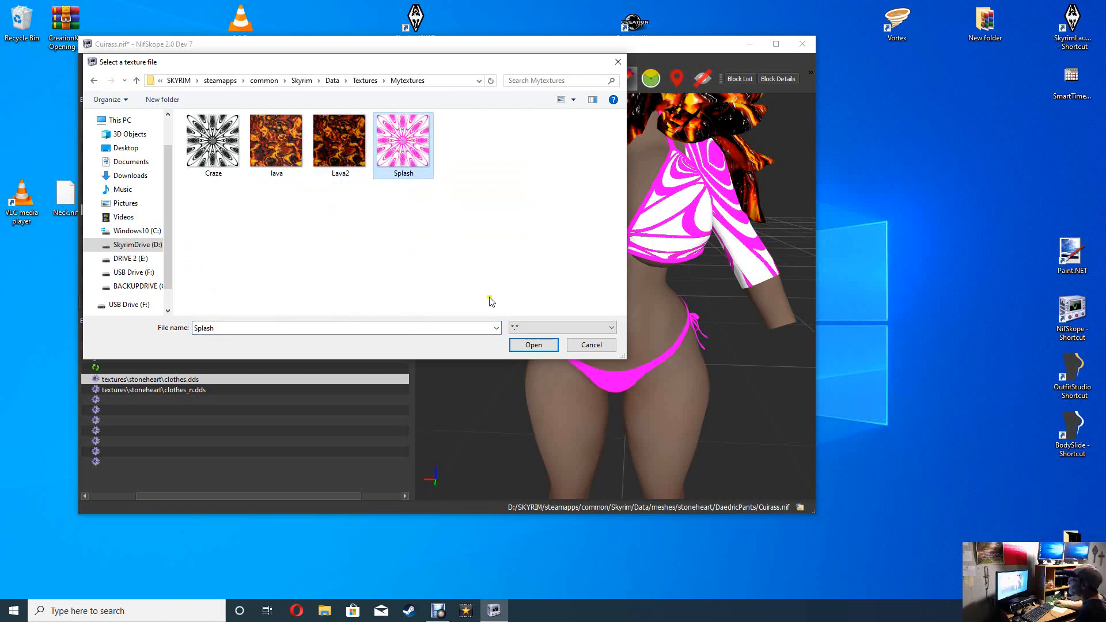
click(533, 345)
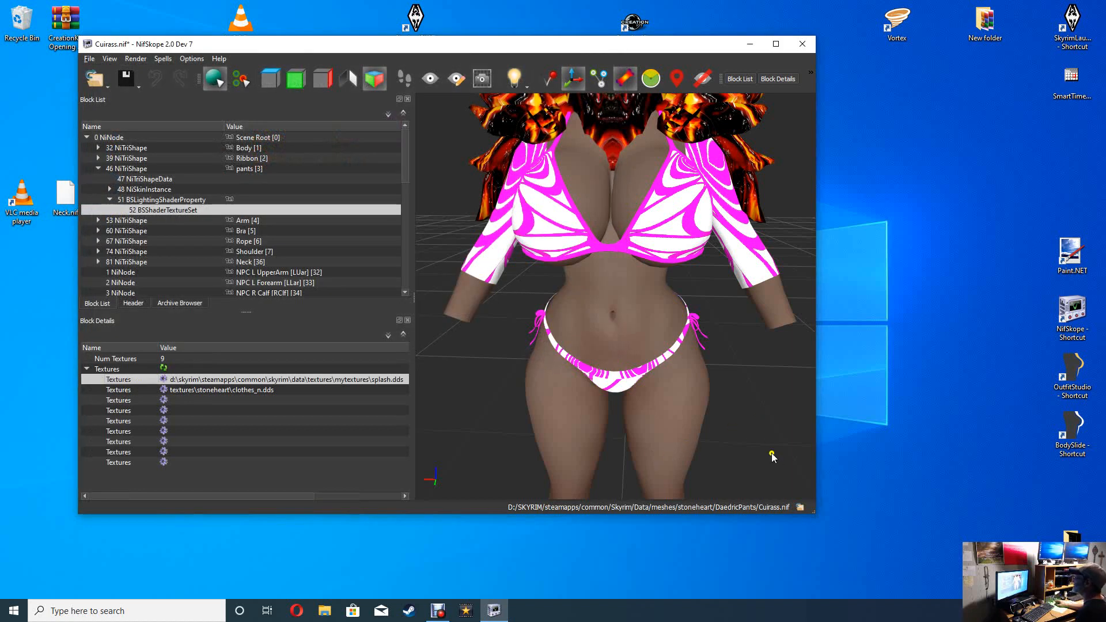
Examine the Splash texture on the arms, bra and pants and the lava shoulders and neck from several angles and distances.
drag(772, 456, 419, 347)
right_click(721, 345)
click(735, 309)
drag(683, 394, 611, 400)
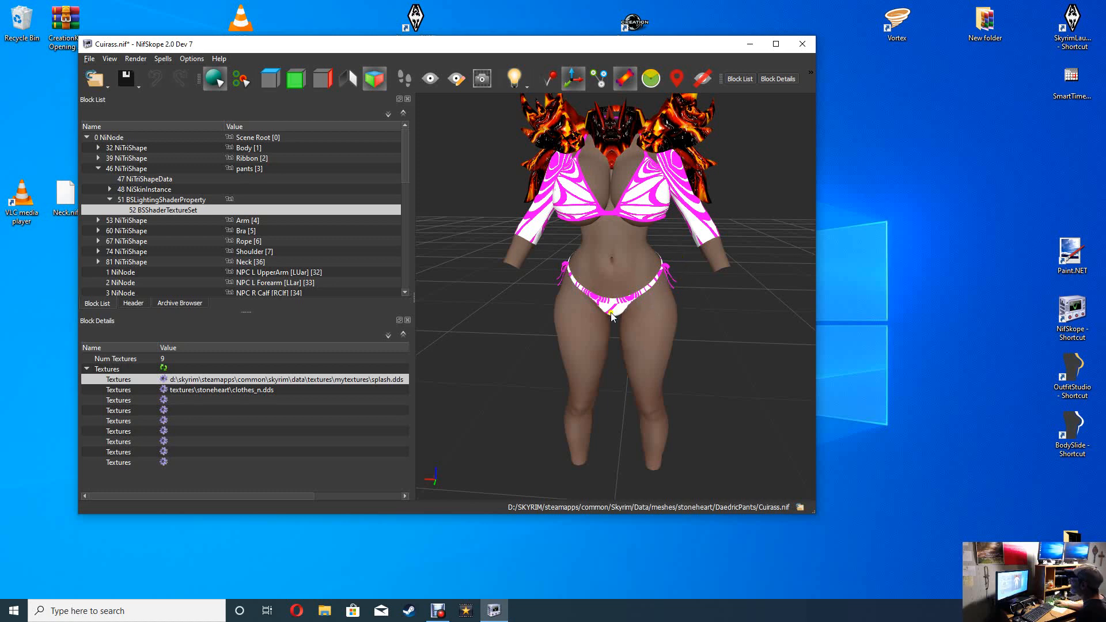
mouse_move(745, 332)
mouse_down()
mouse_move(651, 312)
mouse_move(610, 323)
mouse_move(679, 346)
mouse_move(751, 299)
mouse_move(755, 342)
mouse_move(746, 327)
mouse_move(758, 340)
mouse_up()
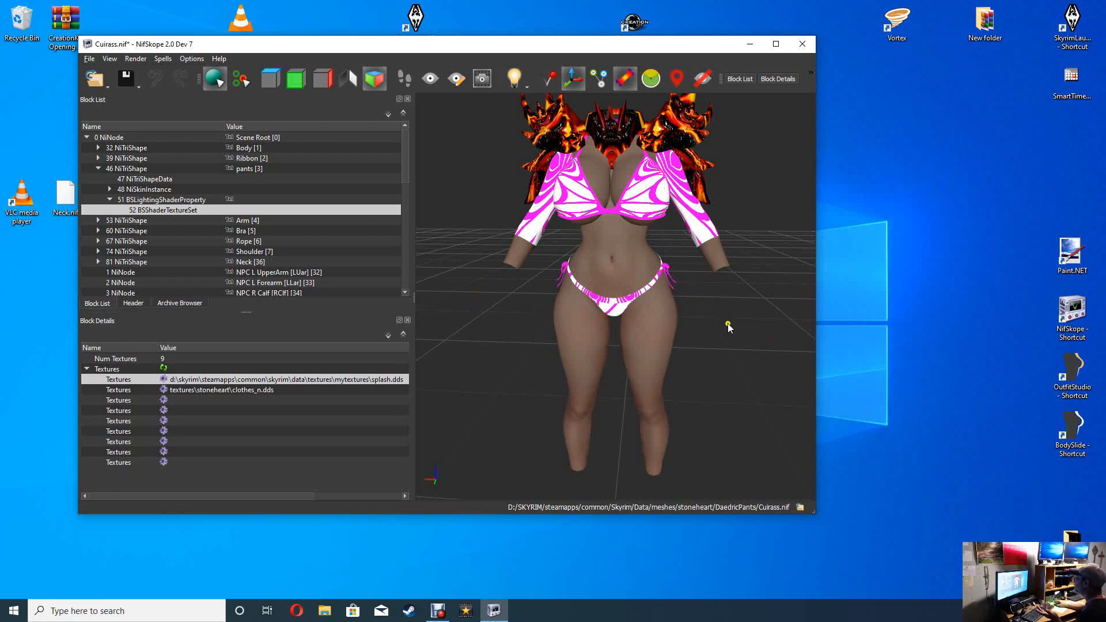
scroll(728, 323, down, 3)
scroll(705, 318, up, 2)
right_click(704, 318)
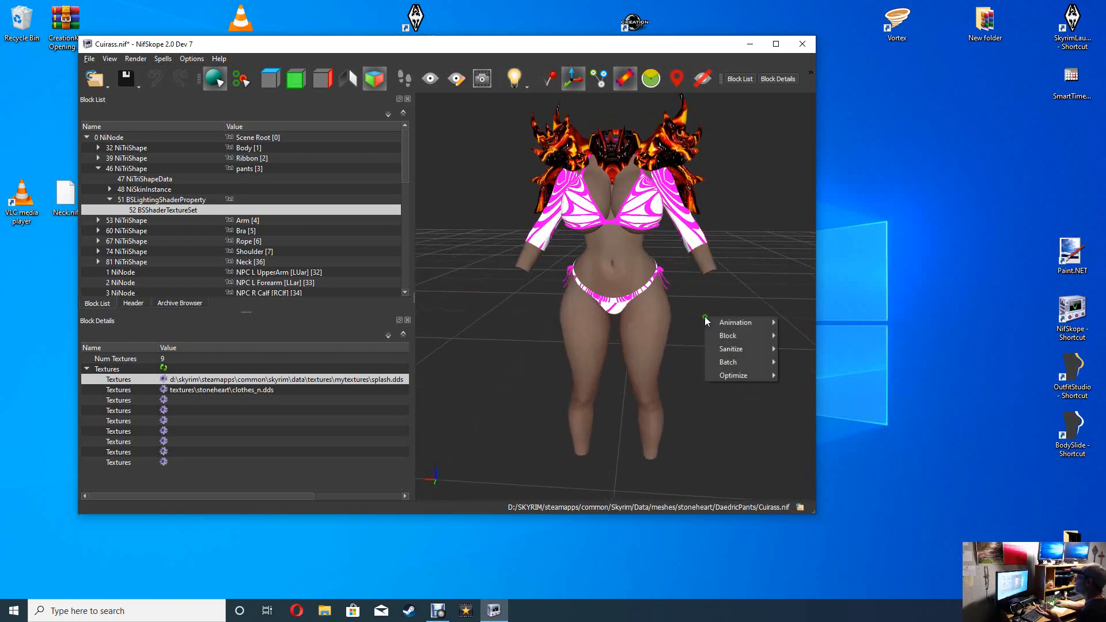
click(732, 287)
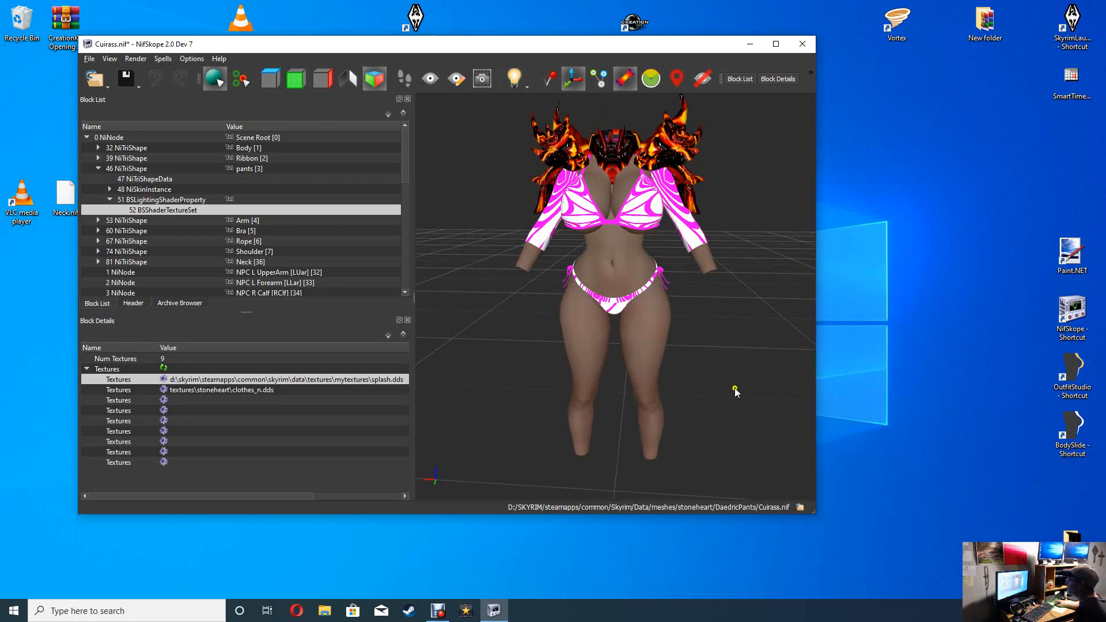
mouse_move(732, 360)
mouse_down()
mouse_move(507, 340)
mouse_move(634, 346)
mouse_move(740, 374)
mouse_move(753, 390)
mouse_move(743, 374)
mouse_up()
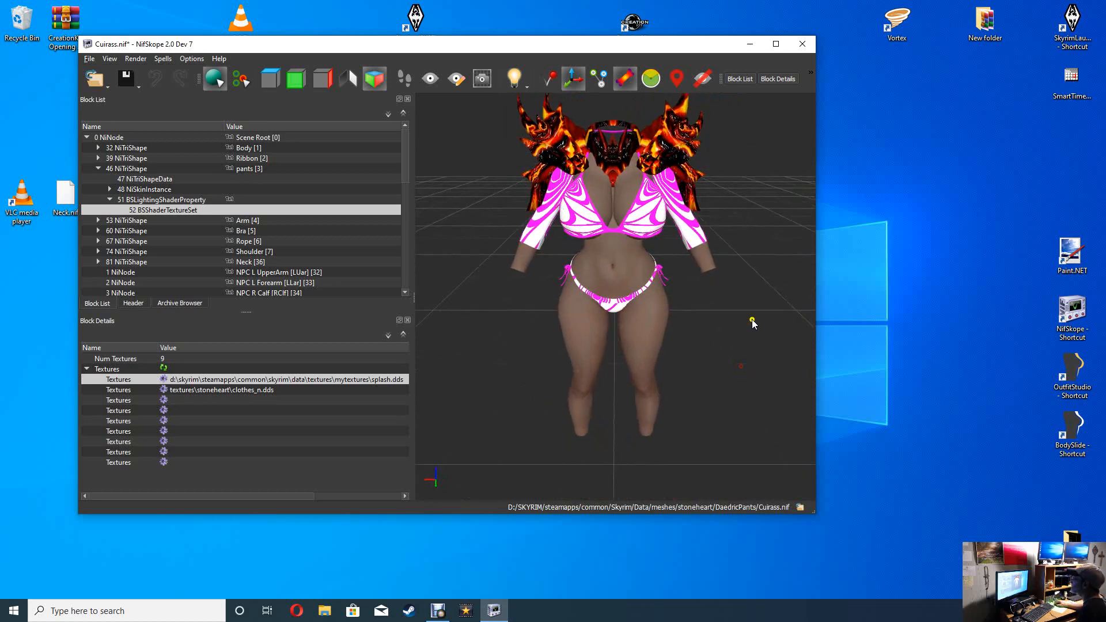
mouse_move(739, 311)
mouse_down()
mouse_move(581, 301)
mouse_move(504, 316)
mouse_move(755, 316)
mouse_move(763, 329)
mouse_move(748, 306)
mouse_up()
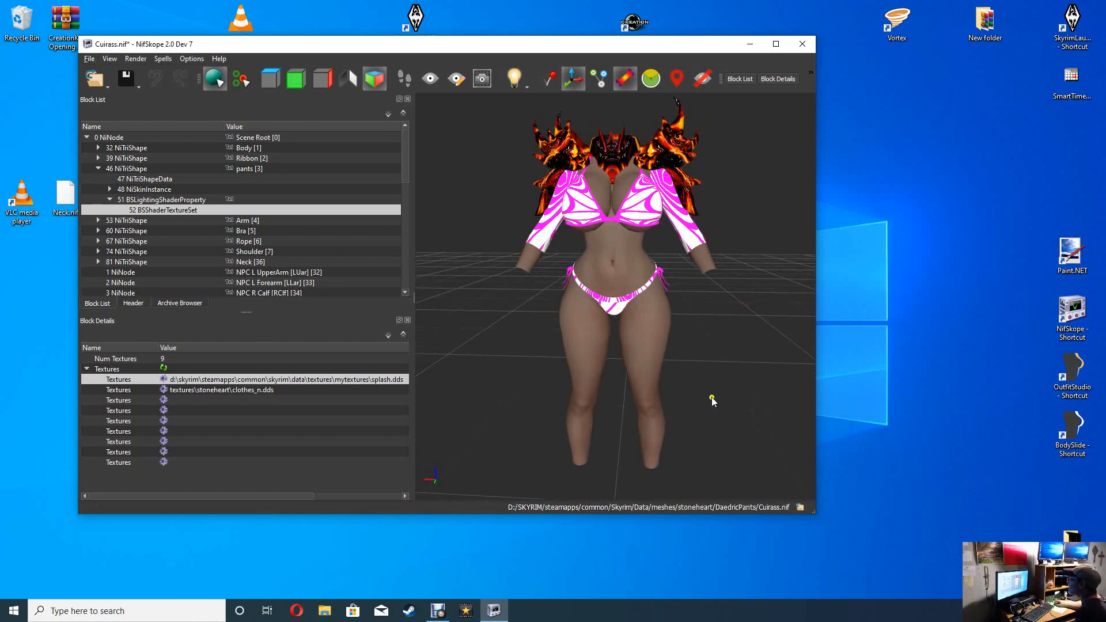
drag(712, 402, 720, 377)
drag(735, 380, 737, 360)
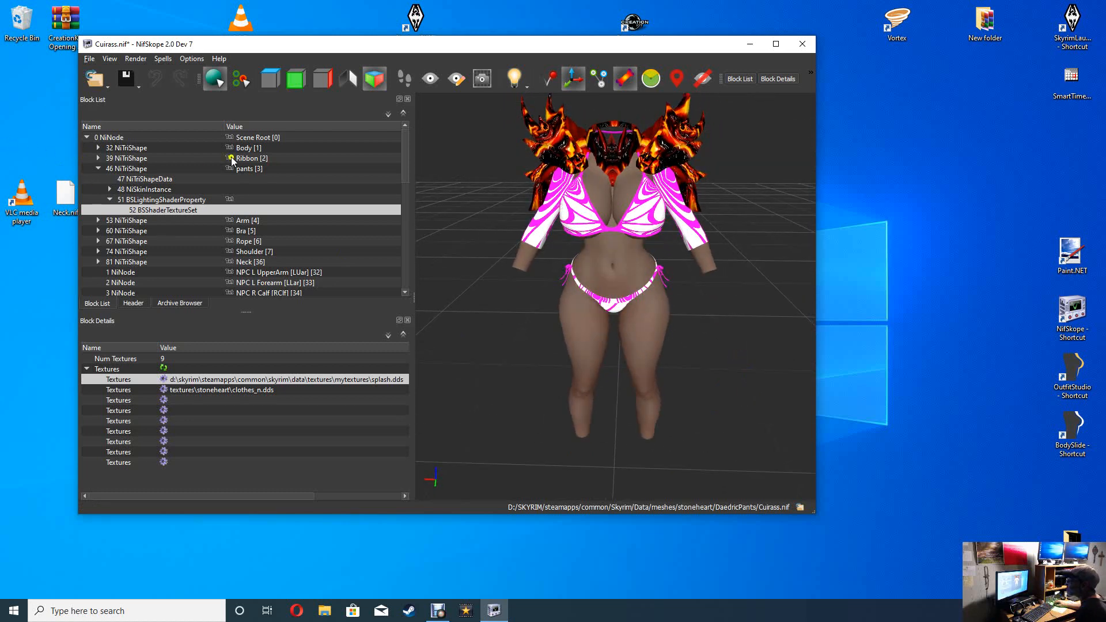
Try LydiaBody from the DaedricChainMail textures folder as the first texture in the pants shape's BSShaderTextureSet.
click(166, 379)
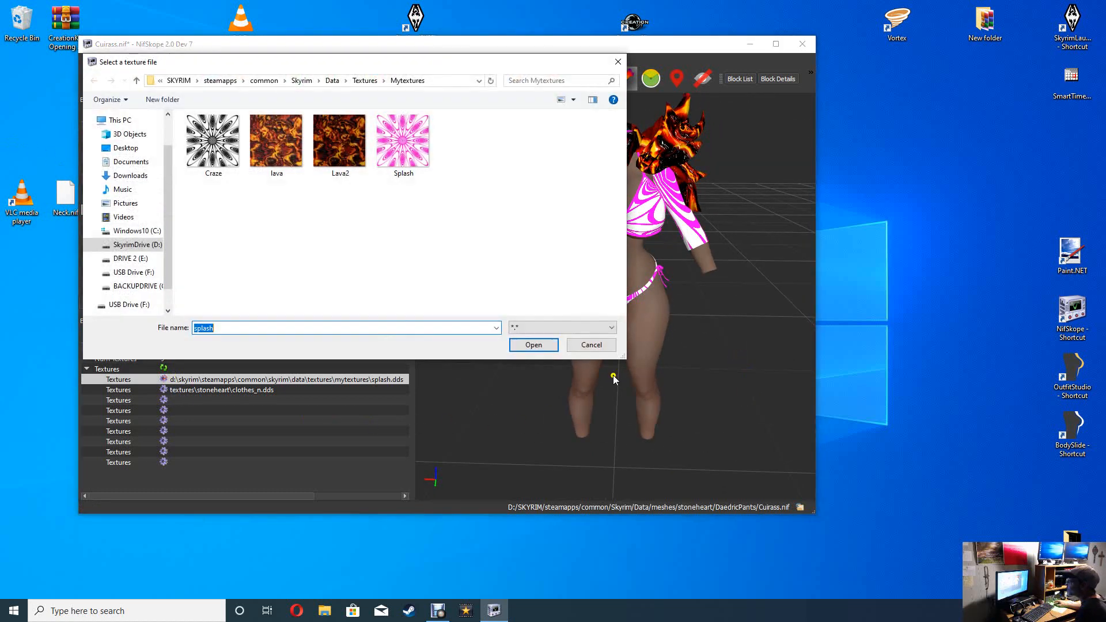
click(137, 82)
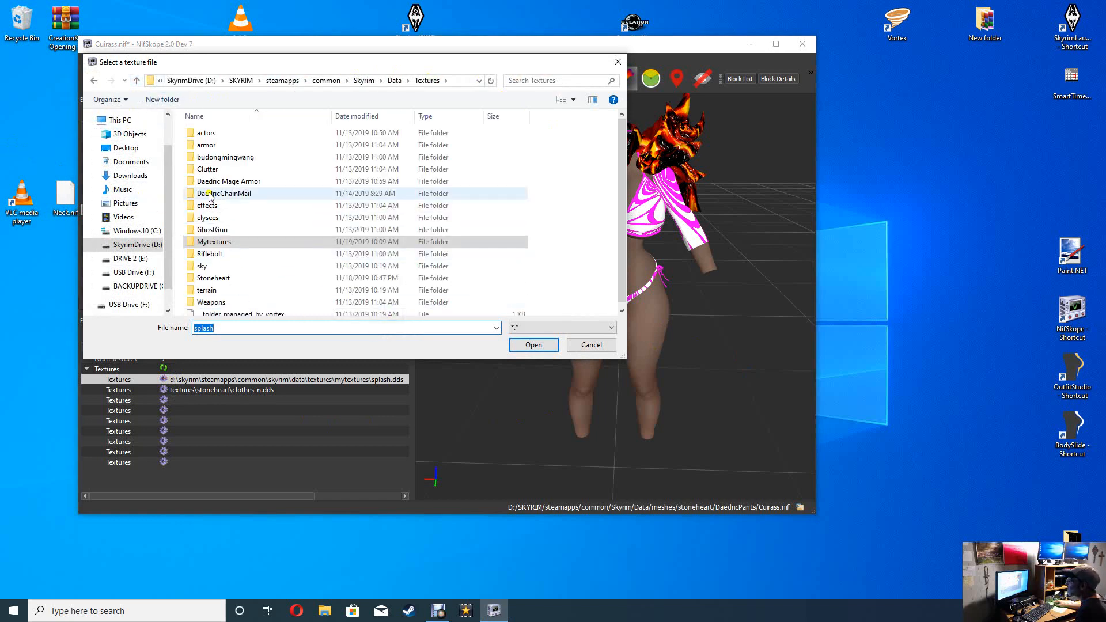
click(240, 196)
double_click(241, 199)
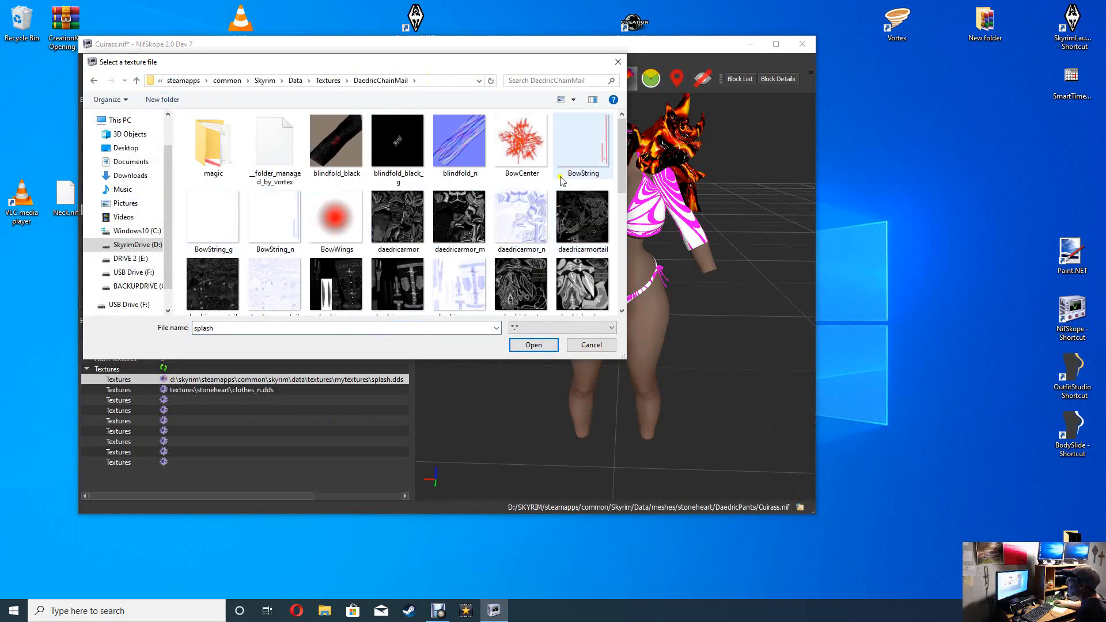
scroll(441, 271, down, 3)
scroll(440, 270, down, 2)
click(523, 216)
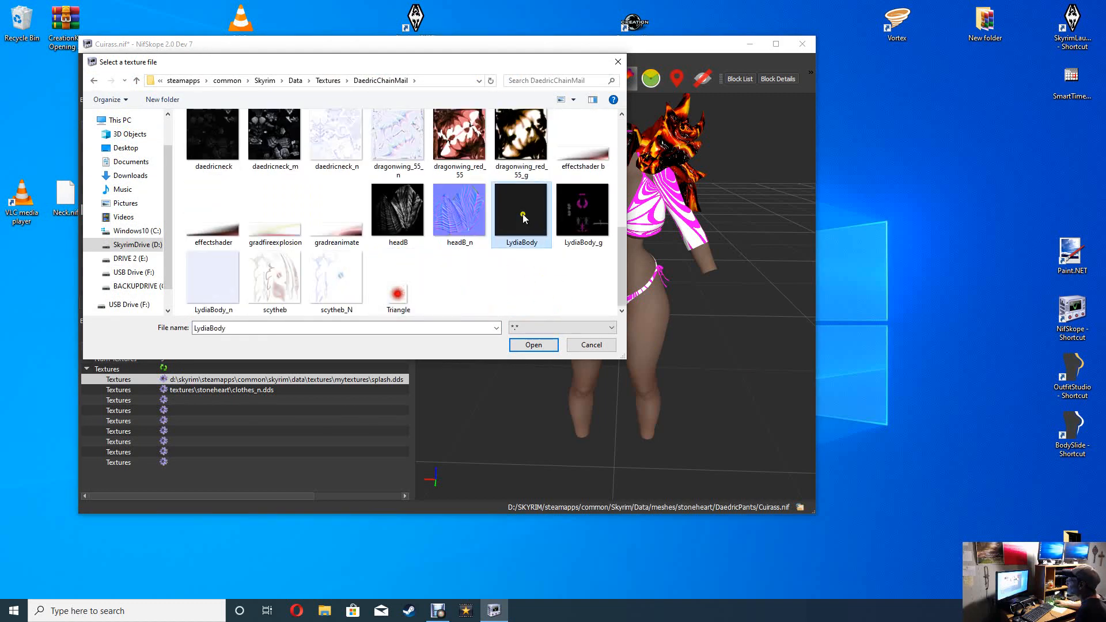
click(534, 345)
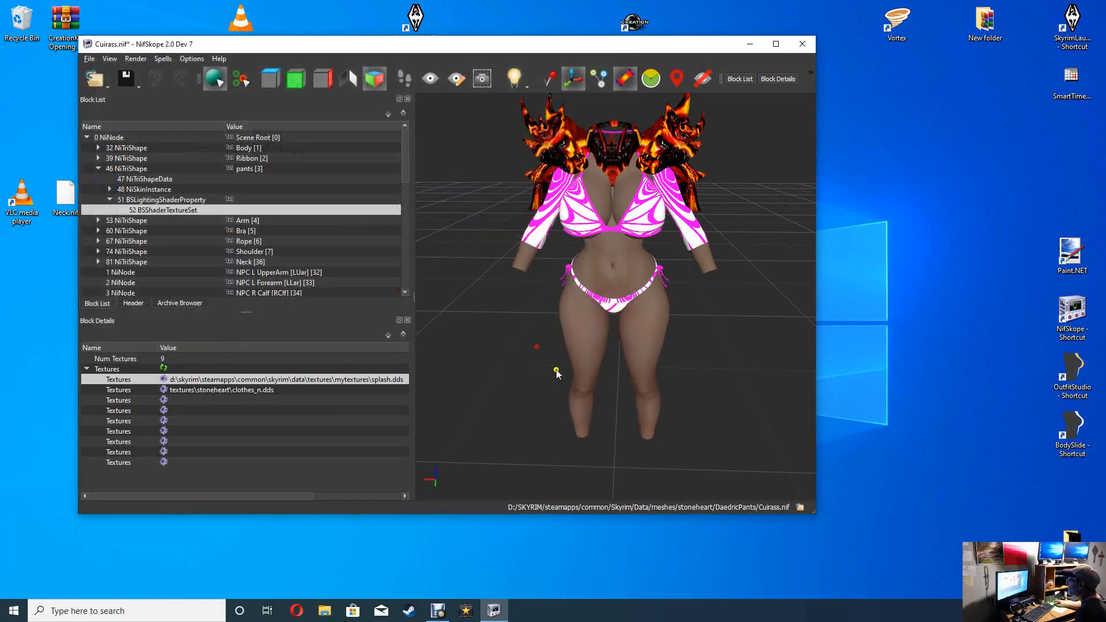
drag(762, 375, 706, 376)
click(711, 380)
scroll(710, 311, up, 2)
drag(745, 342, 677, 322)
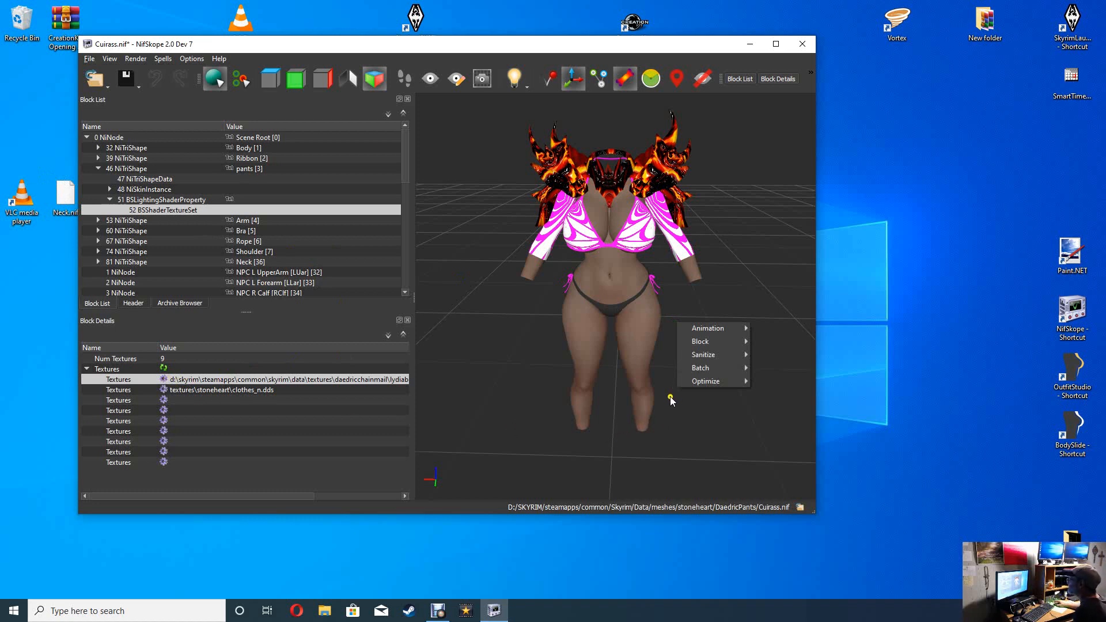
click(710, 434)
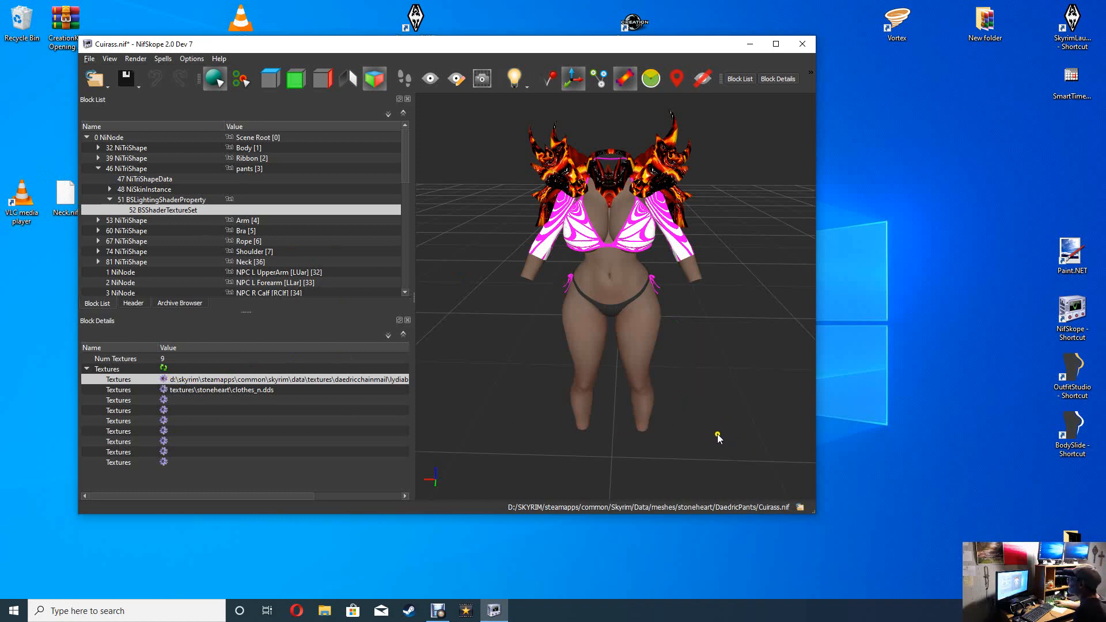
mouse_move(717, 437)
mouse_down()
mouse_move(727, 428)
mouse_move(717, 420)
mouse_move(631, 467)
mouse_move(541, 405)
mouse_move(568, 441)
mouse_move(575, 416)
mouse_move(725, 439)
mouse_move(707, 426)
mouse_move(721, 437)
mouse_up()
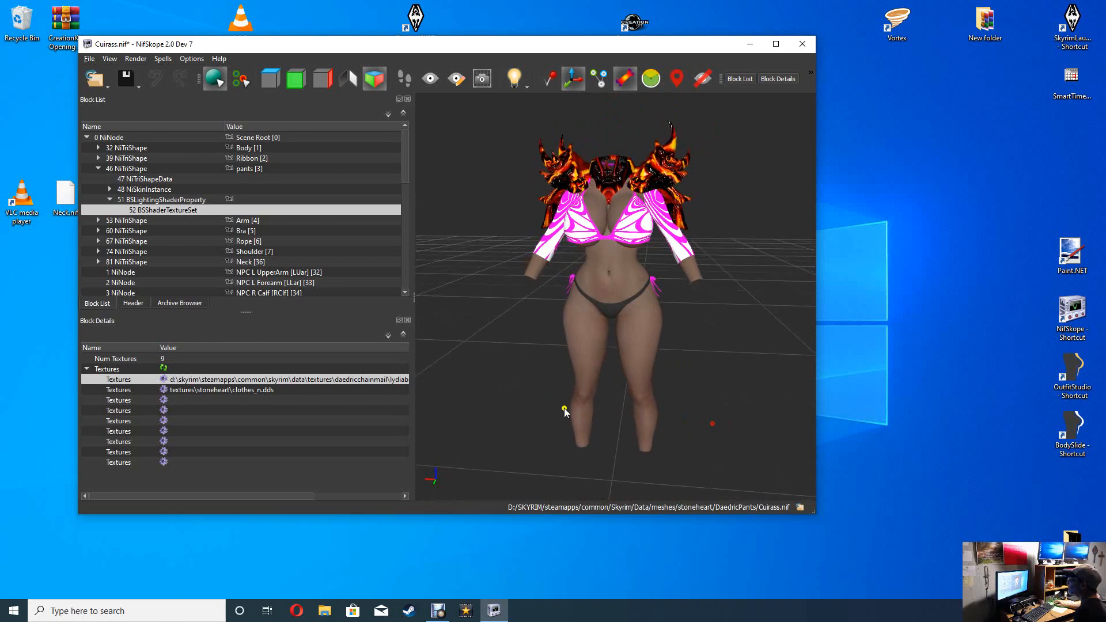
Replace the first texture in the pants shape's BSShaderTextureSet with LydiaBody_g from the DaedricChainMail folder.
click(164, 380)
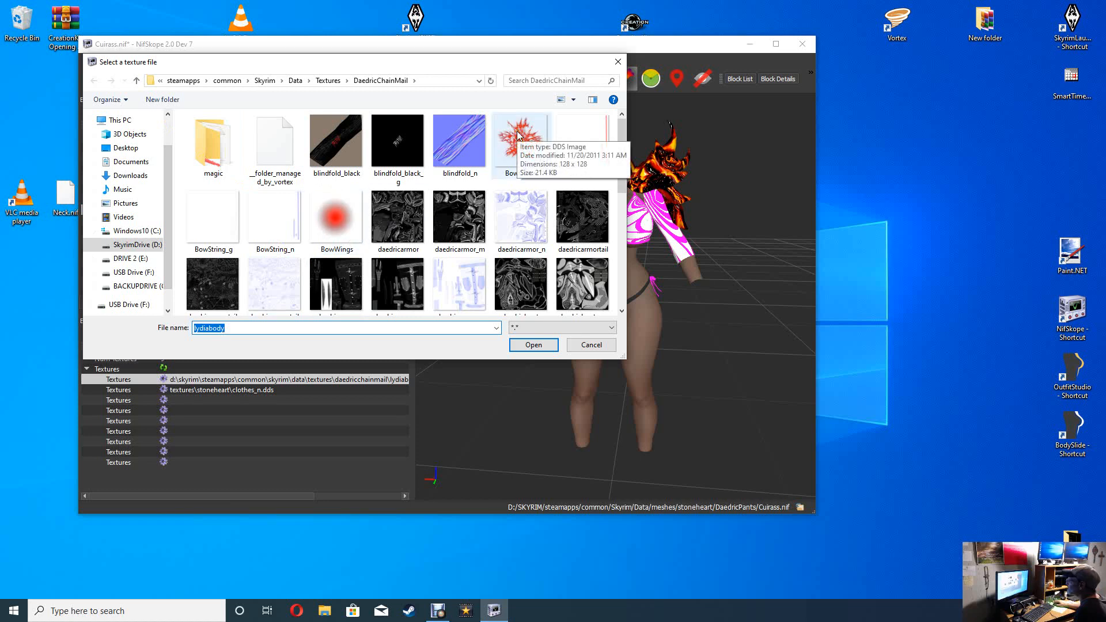
scroll(401, 230, down, 3)
scroll(401, 230, down, 3)
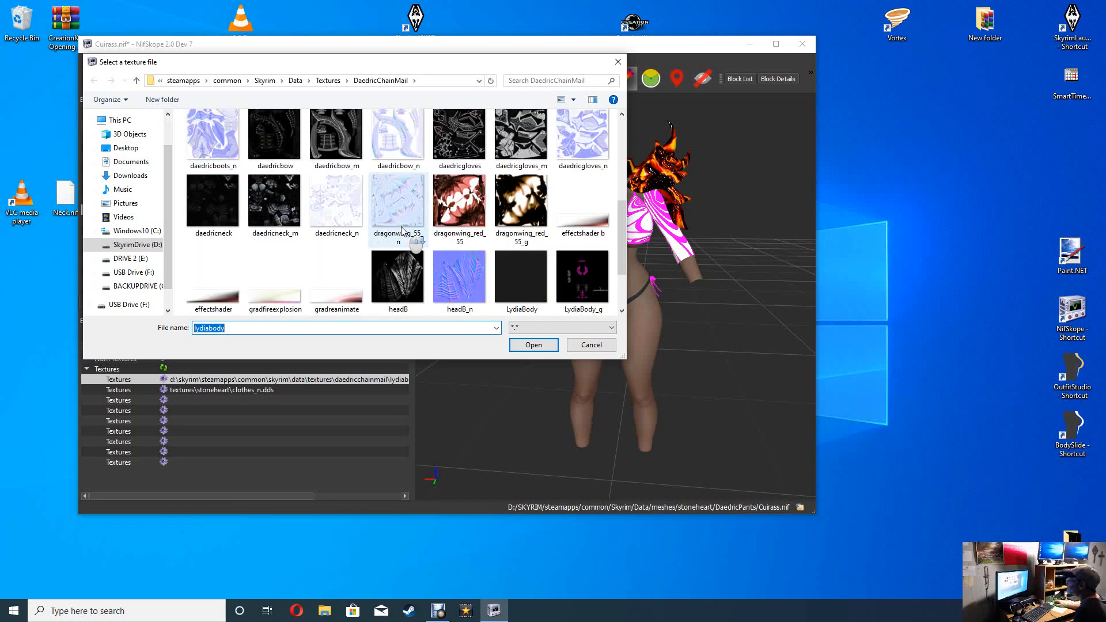
scroll(401, 231, down, 3)
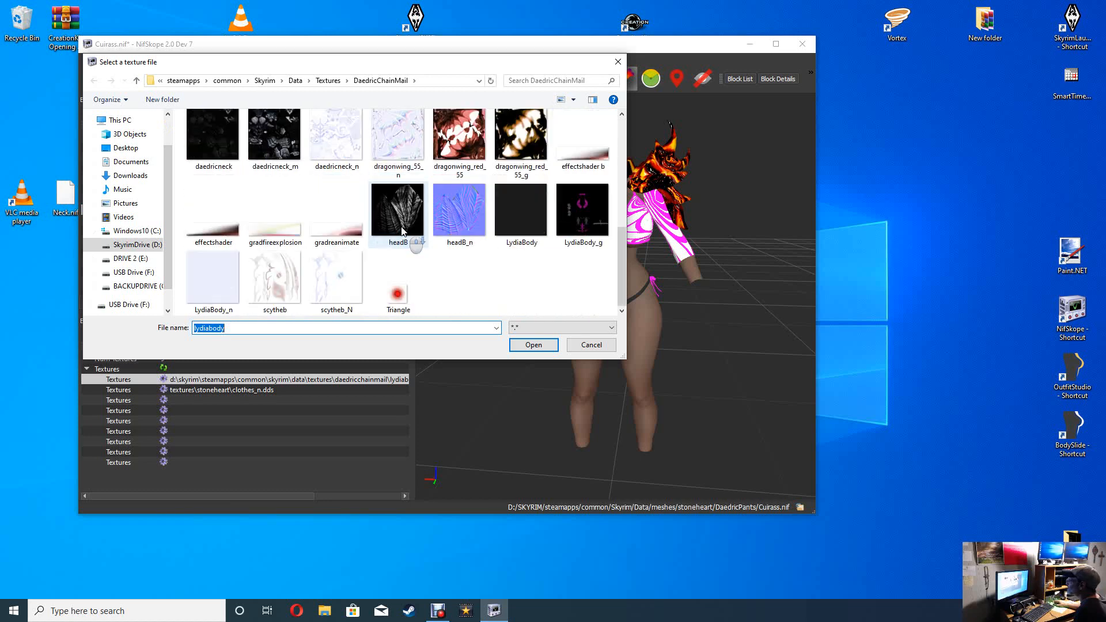
click(577, 209)
click(541, 344)
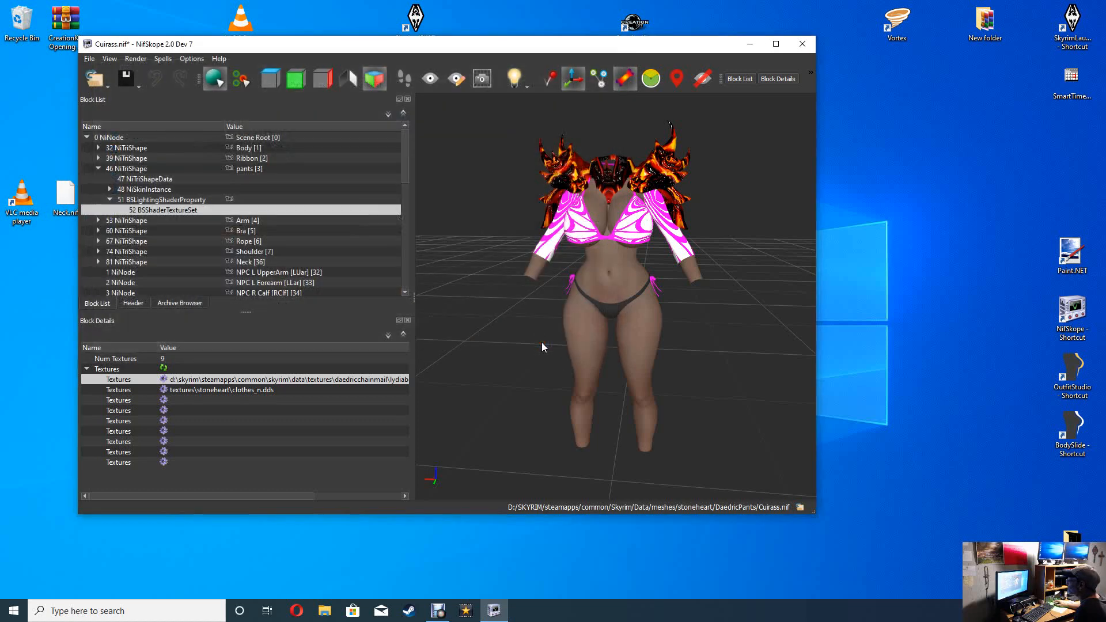
Examine the new pants texture together with the rest of the retextured cuirass in the 3D view.
drag(683, 331, 727, 377)
drag(739, 335, 752, 360)
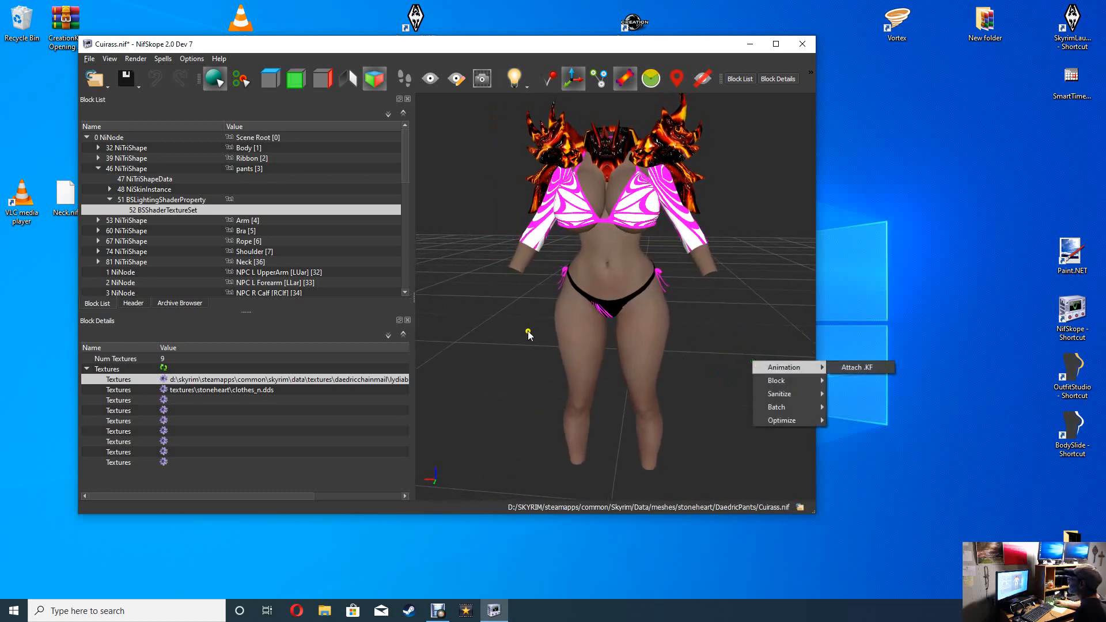
click(517, 356)
drag(519, 362, 531, 383)
drag(725, 390, 497, 390)
drag(684, 394, 612, 394)
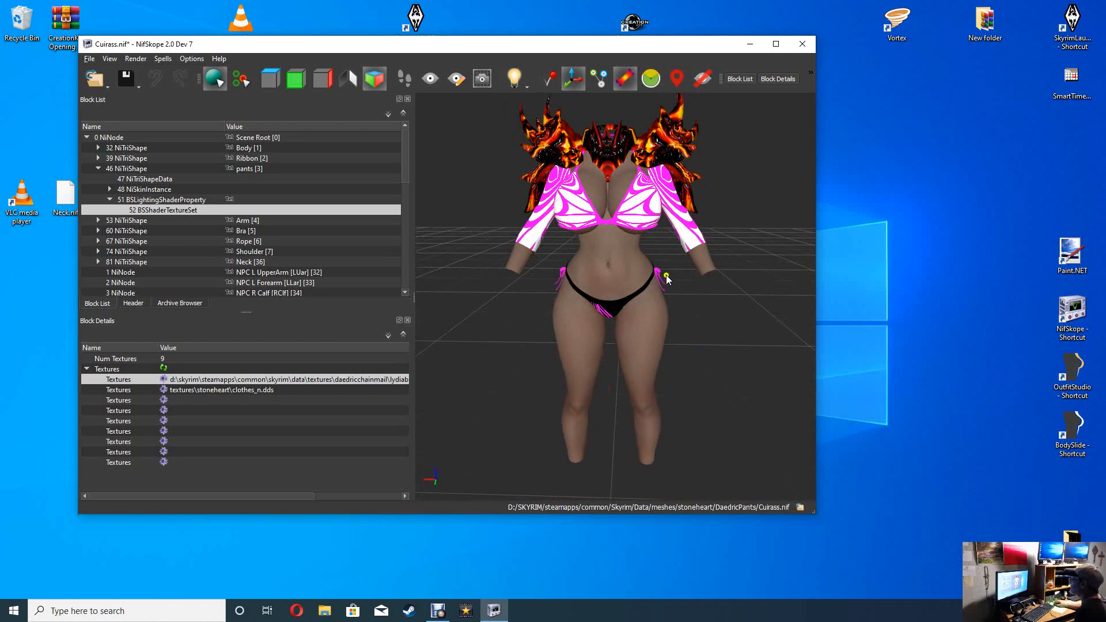
mouse_move(752, 378)
mouse_down()
mouse_move(658, 372)
mouse_move(792, 384)
mouse_move(745, 387)
mouse_move(736, 370)
mouse_move(752, 384)
mouse_up()
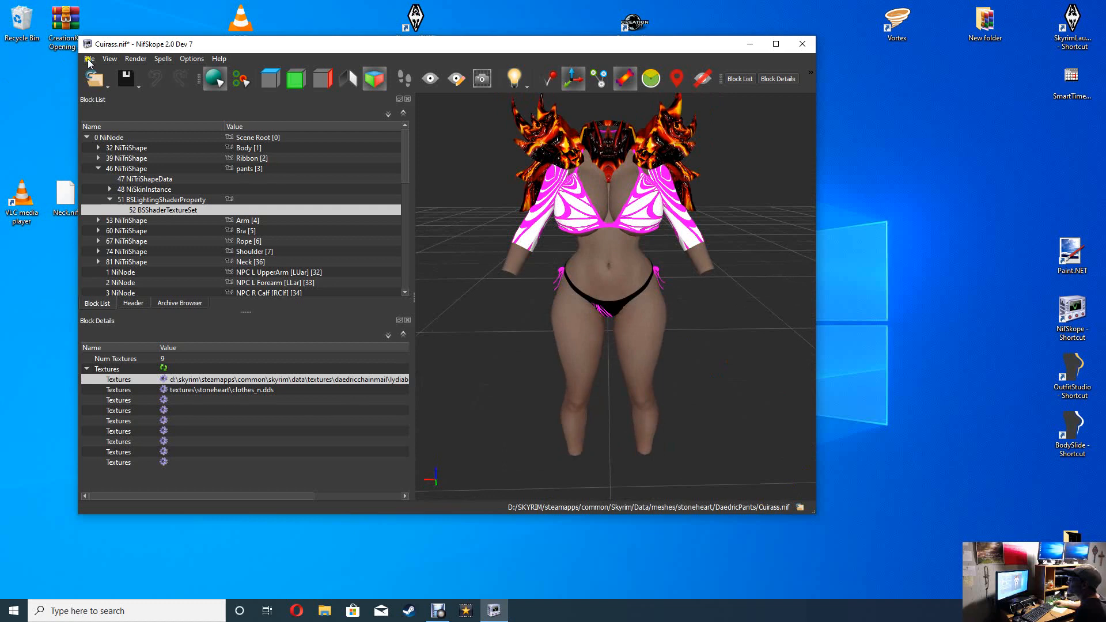
Save the retextured Cuirass.nif and close NifSkope.
click(140, 87)
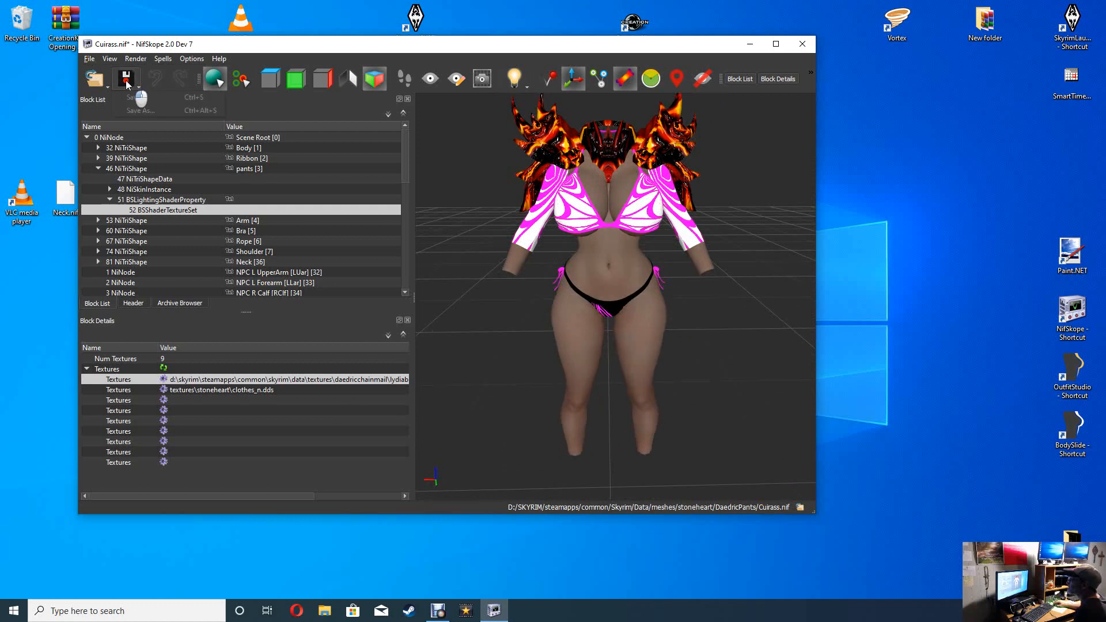
click(129, 98)
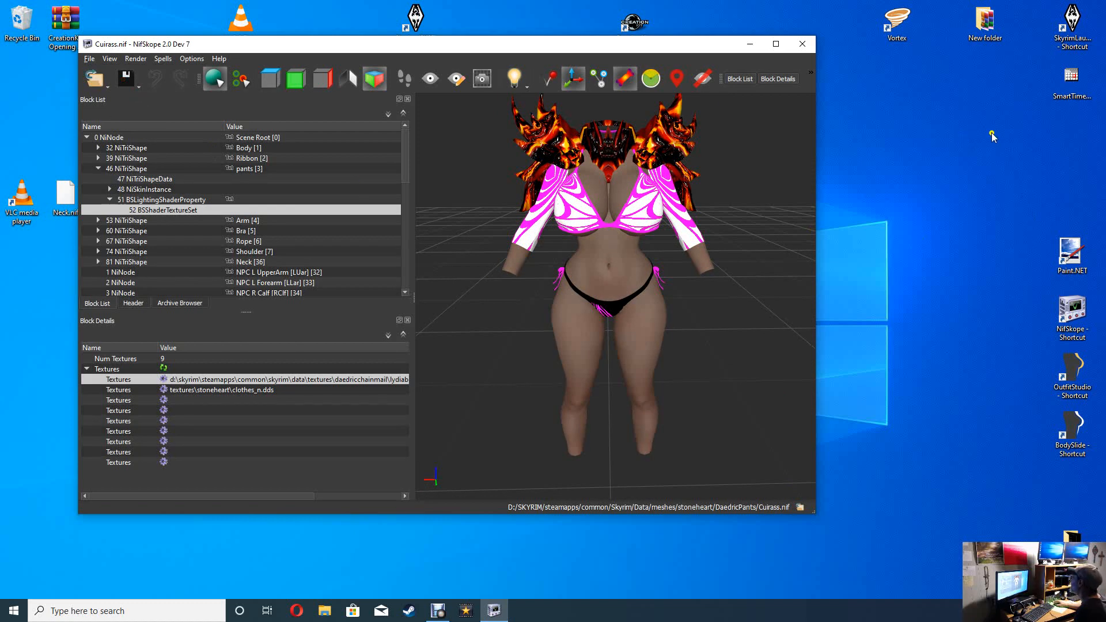
click(1078, 262)
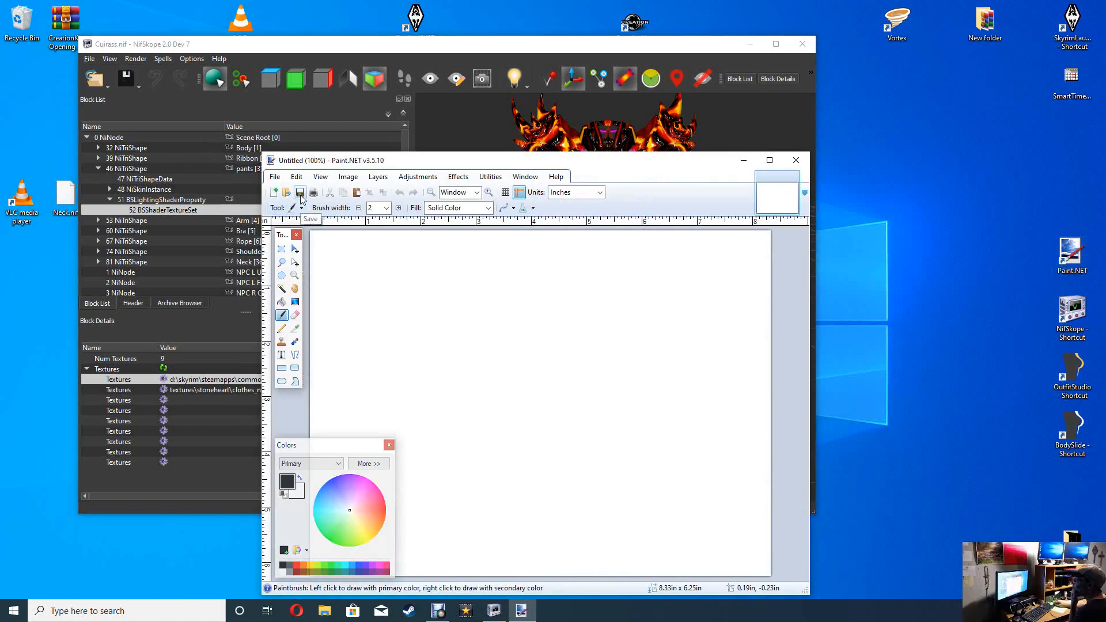
click(796, 160)
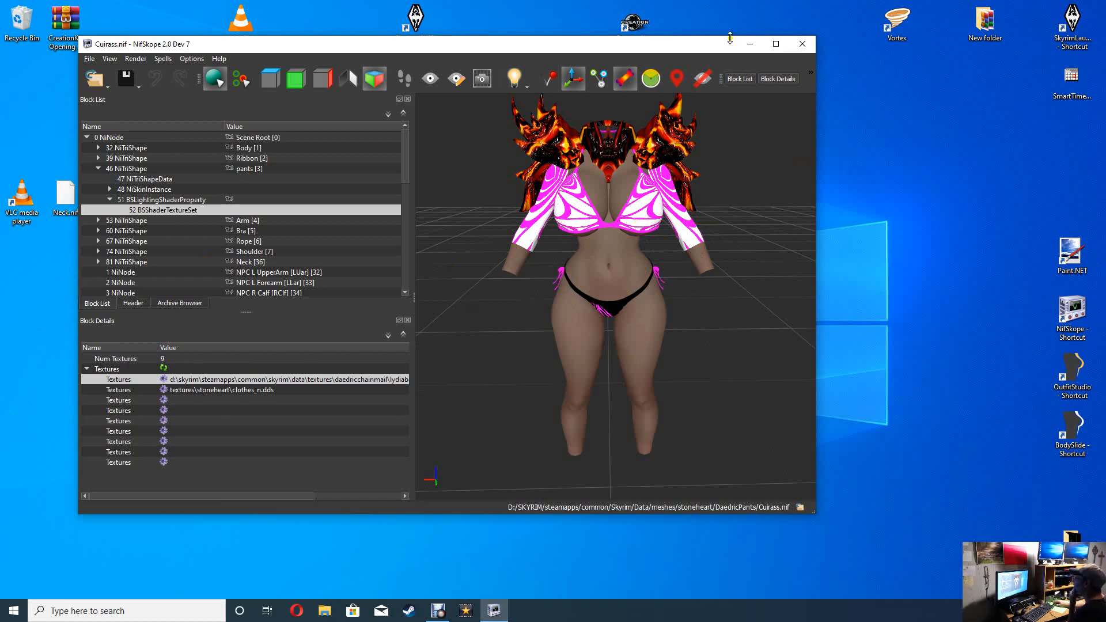
click(803, 46)
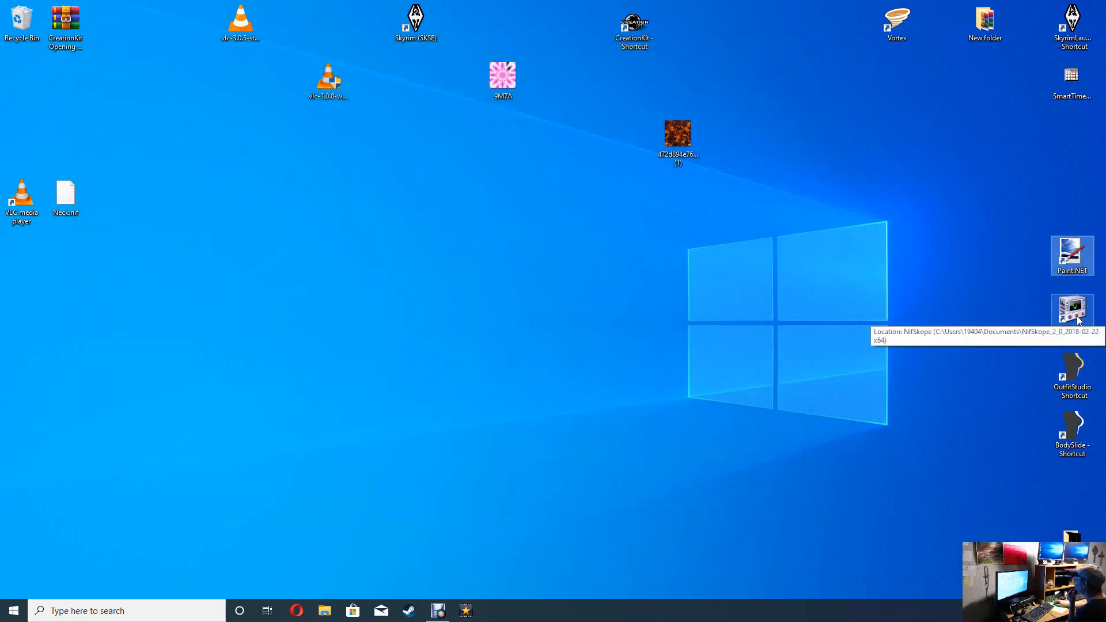
Launch Paint.NET and start opening an existing image file.
double_click(1072, 253)
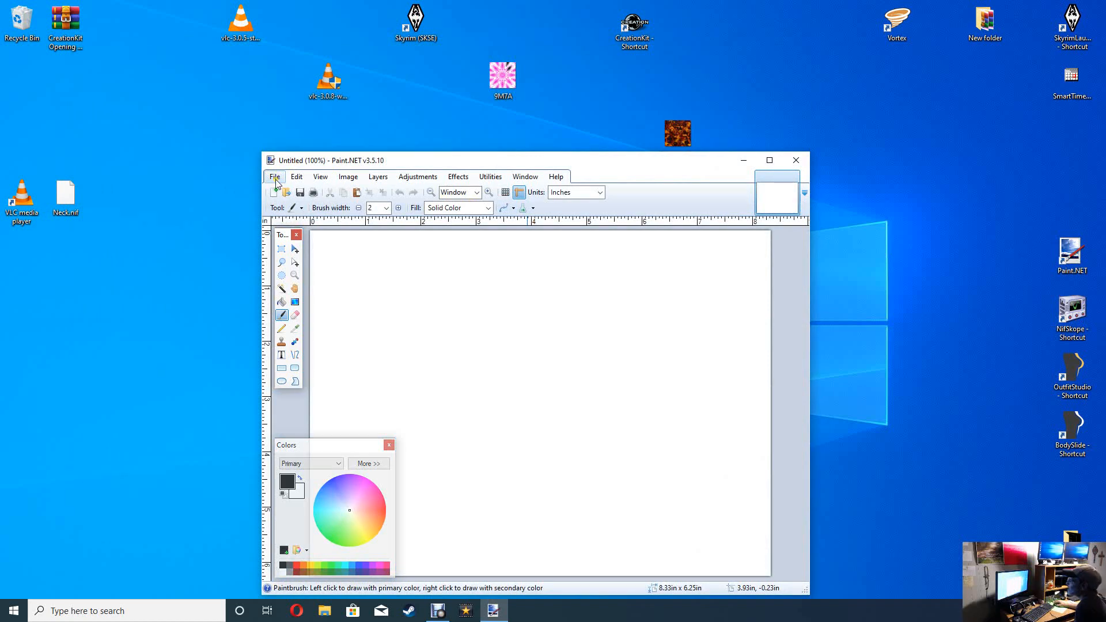
click(275, 179)
click(295, 202)
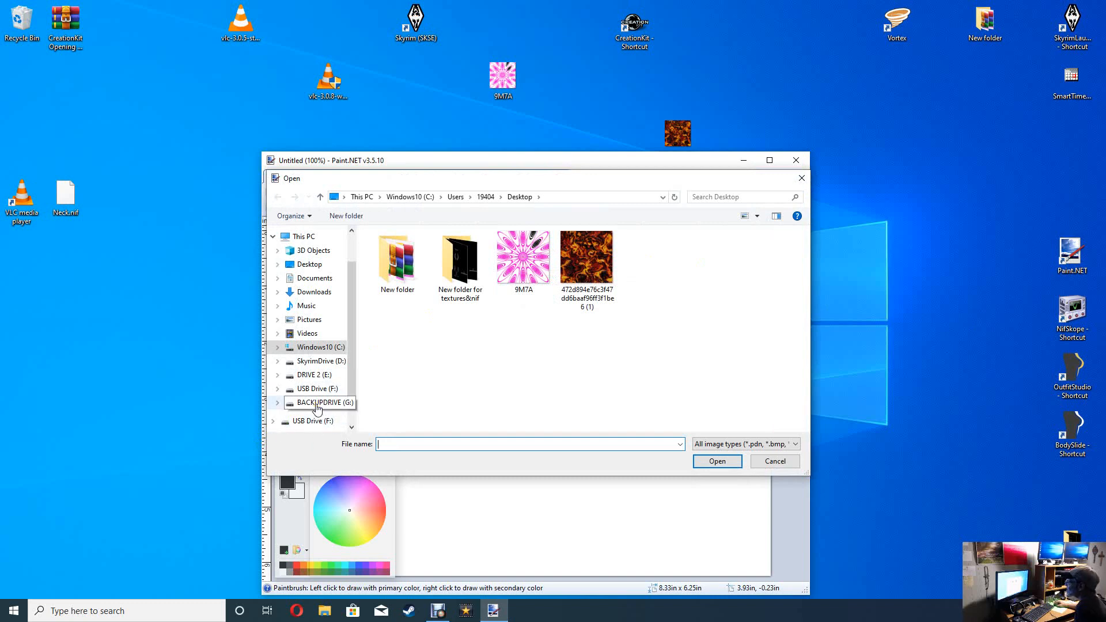
Browse to the Mytextures folder on SkyrimDrive (D:) under SKYRIM, steamapps, common, Skyrim, Data, Textures.
click(320, 348)
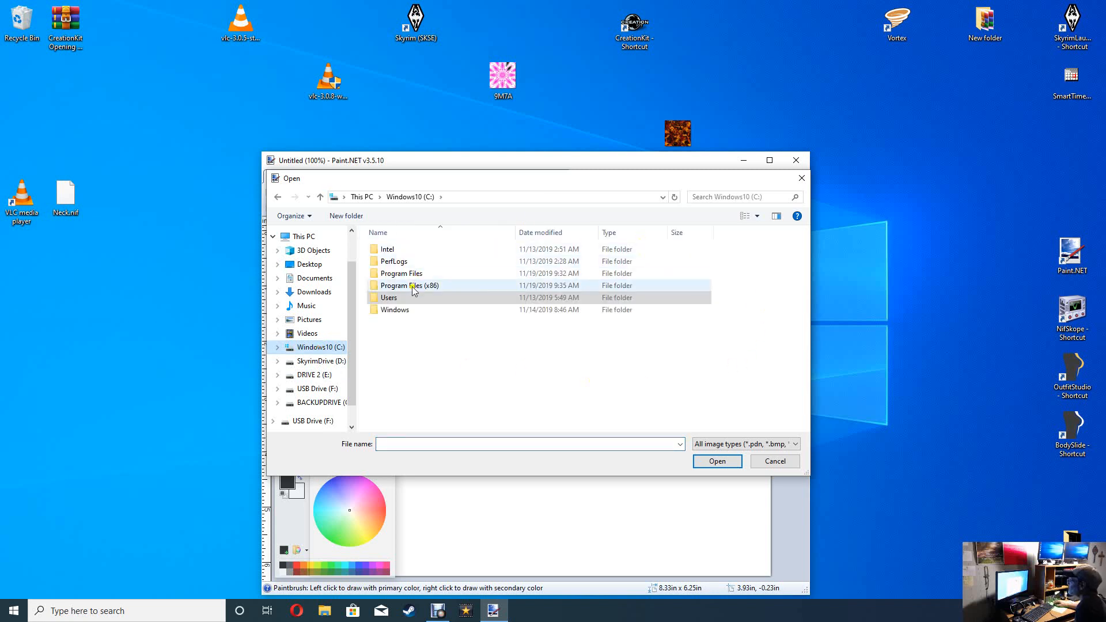
click(319, 361)
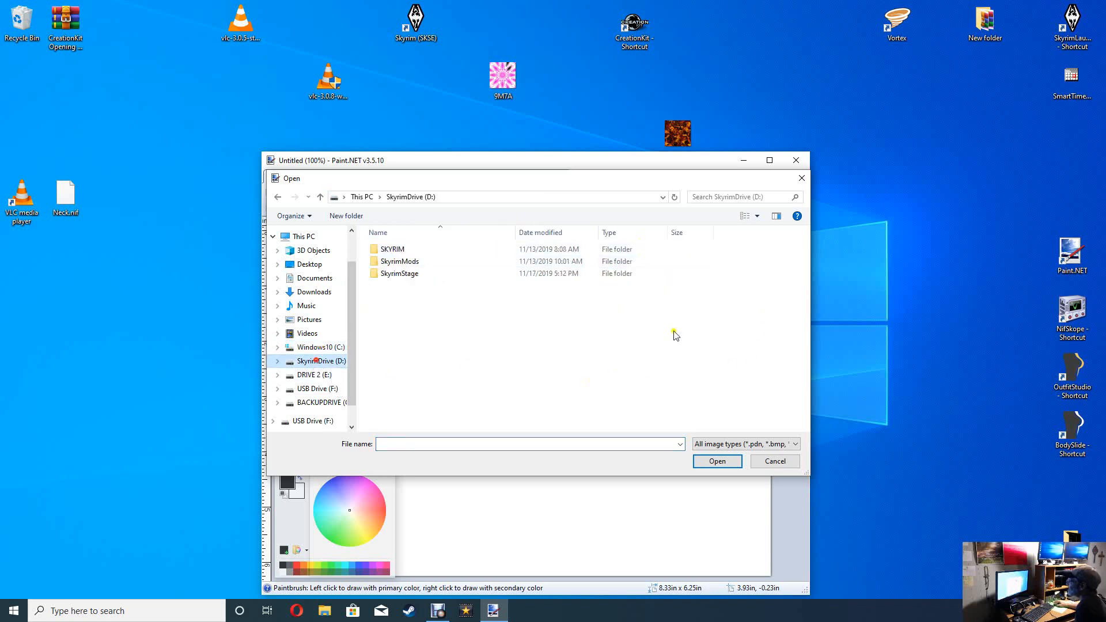
double_click(406, 261)
double_click(401, 255)
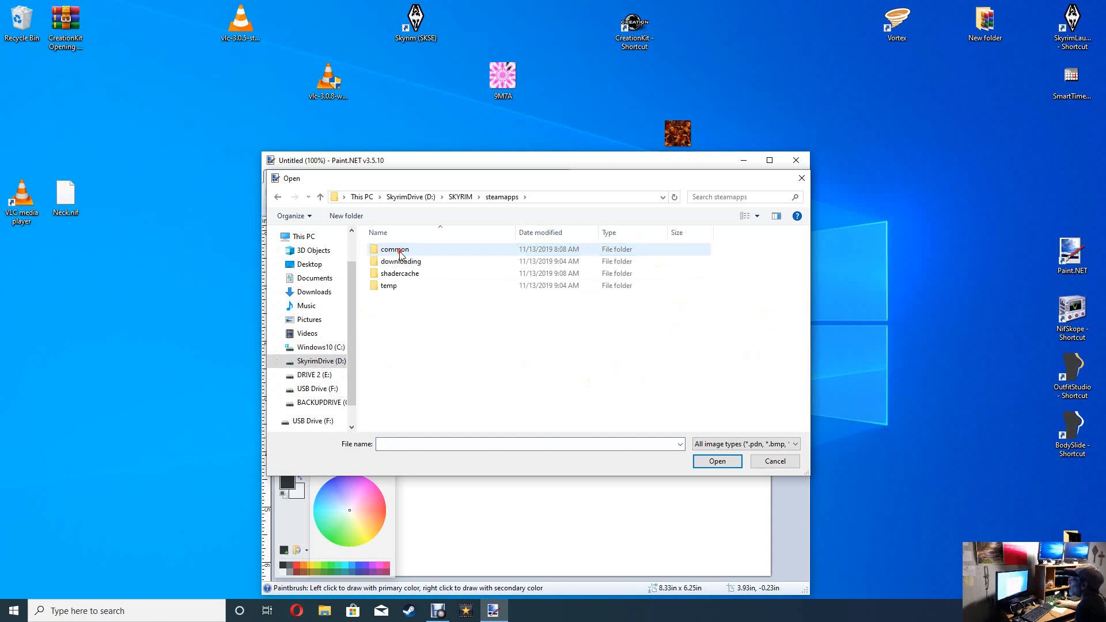
double_click(402, 255)
double_click(401, 255)
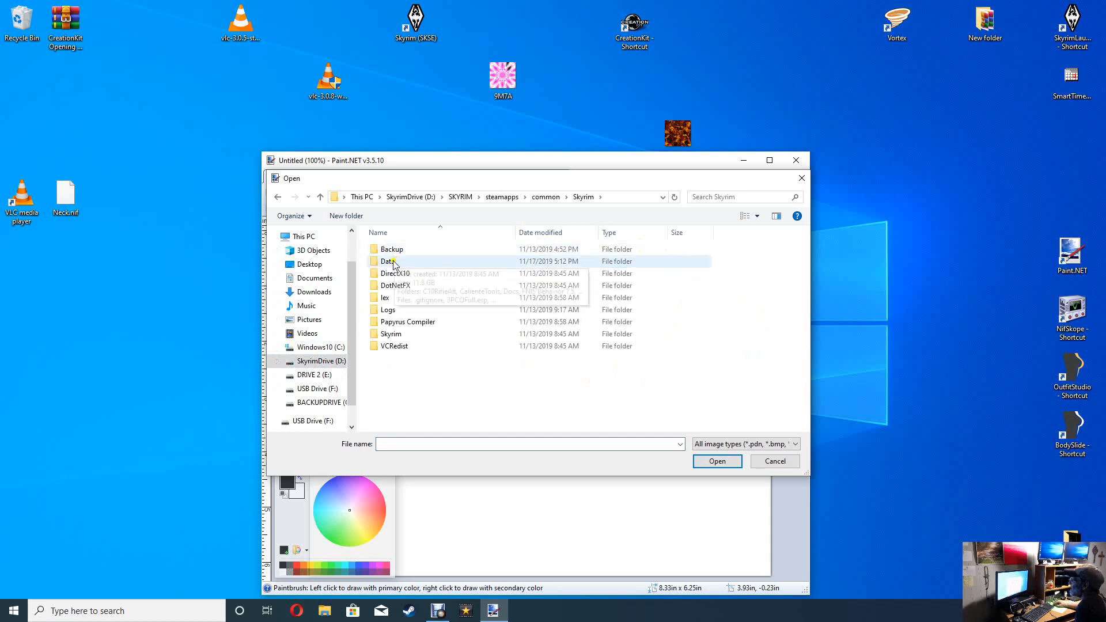
double_click(401, 261)
scroll(408, 397, down, 5)
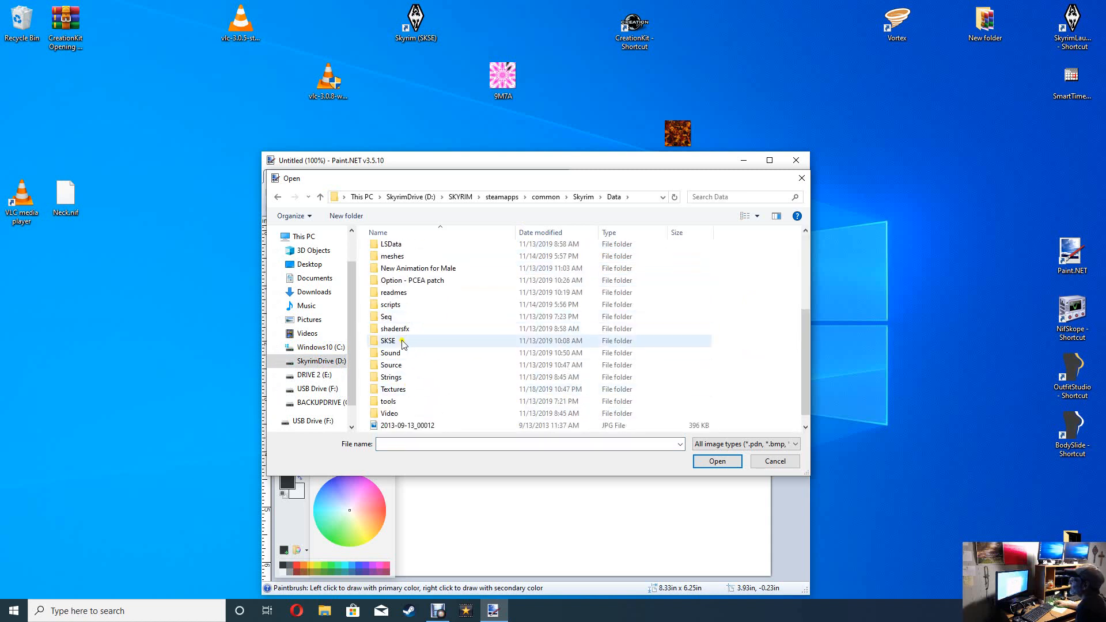
scroll(405, 385, down, 1)
double_click(404, 379)
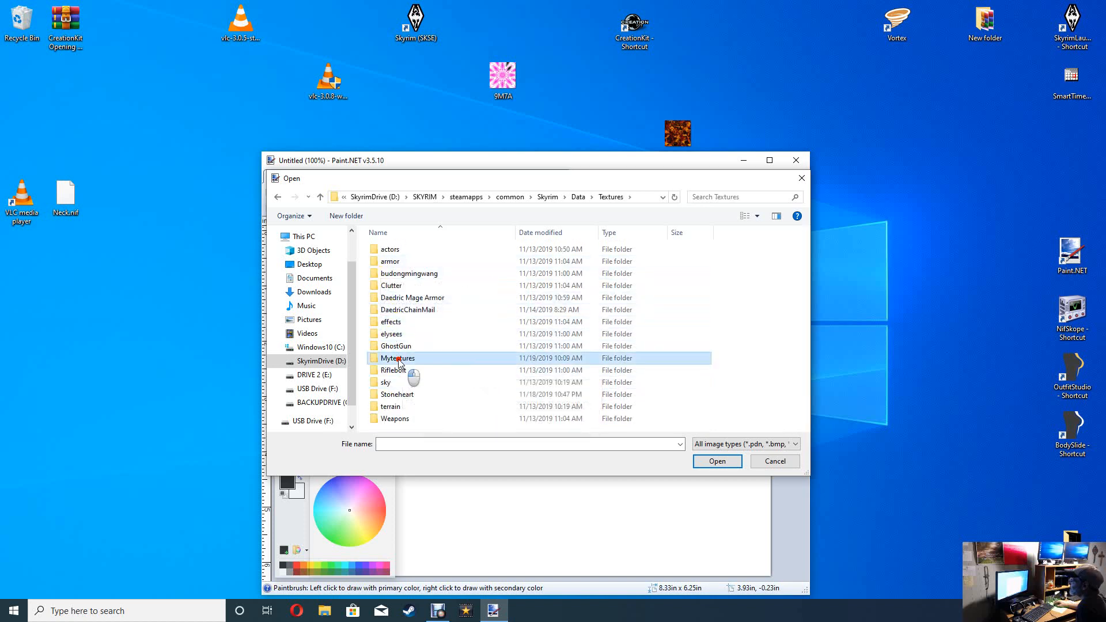
double_click(397, 359)
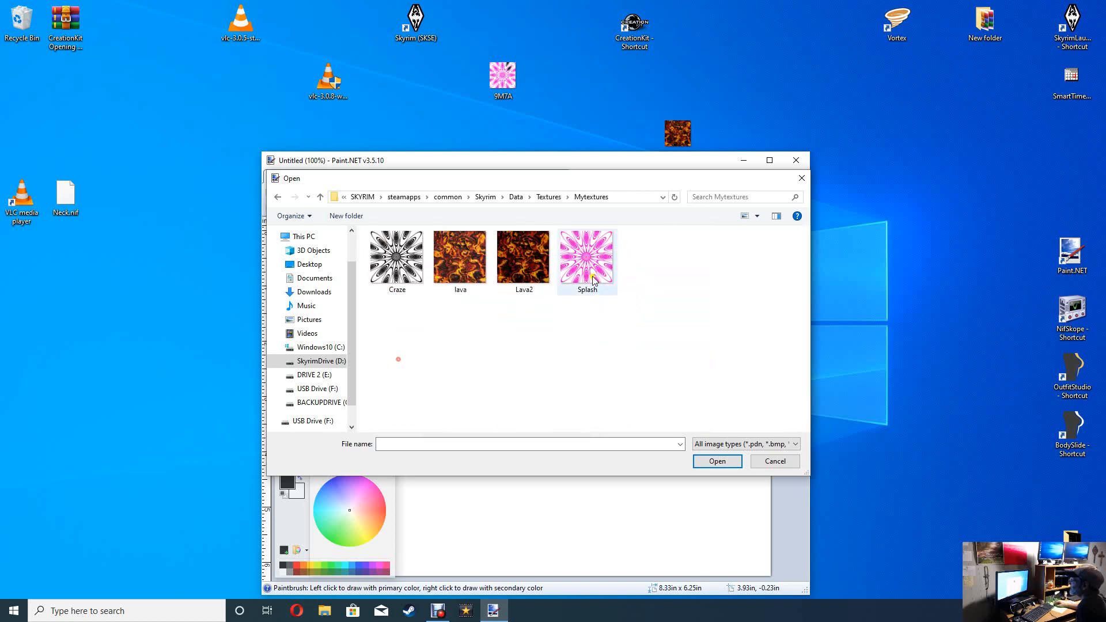
Duplicate the Craze texture within the Mytextures folder and open Craze - Copy for editing.
click(406, 260)
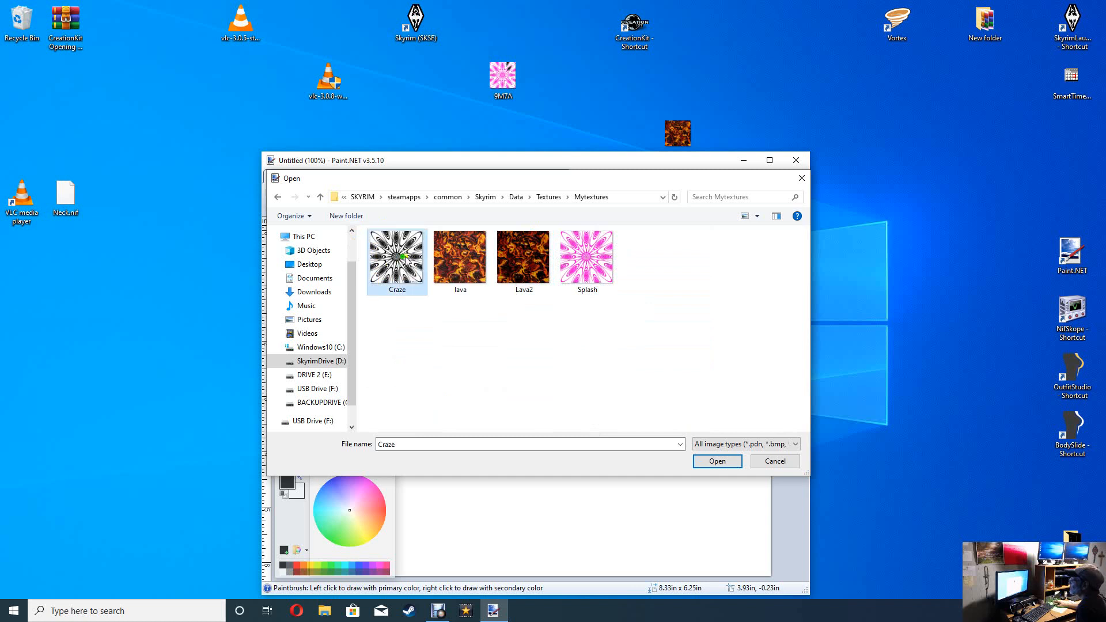
right_click(406, 260)
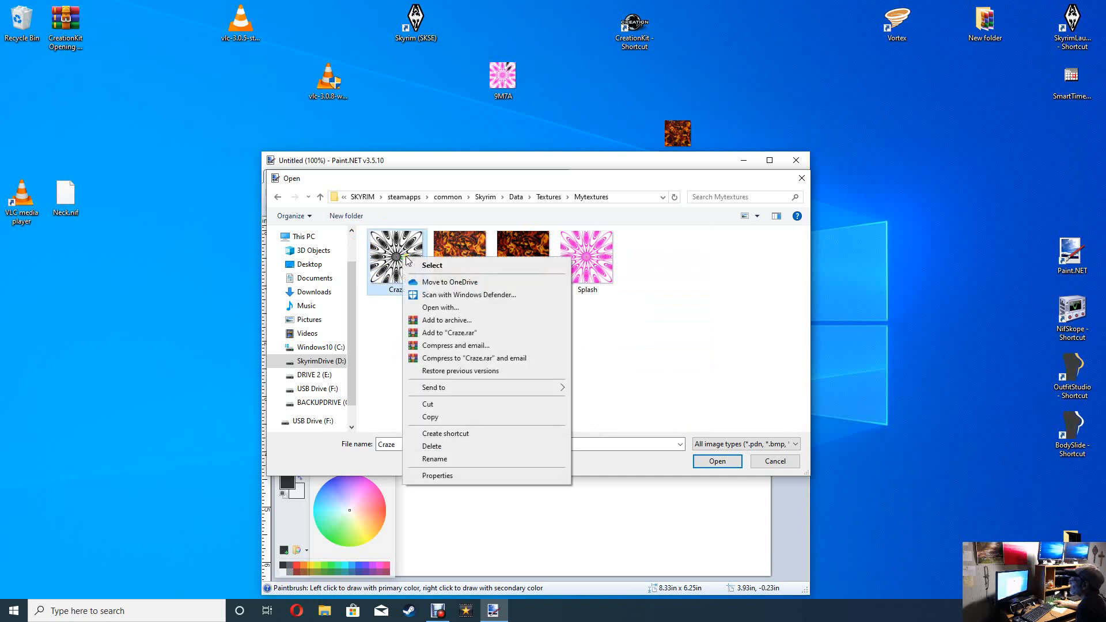
click(432, 418)
right_click(419, 369)
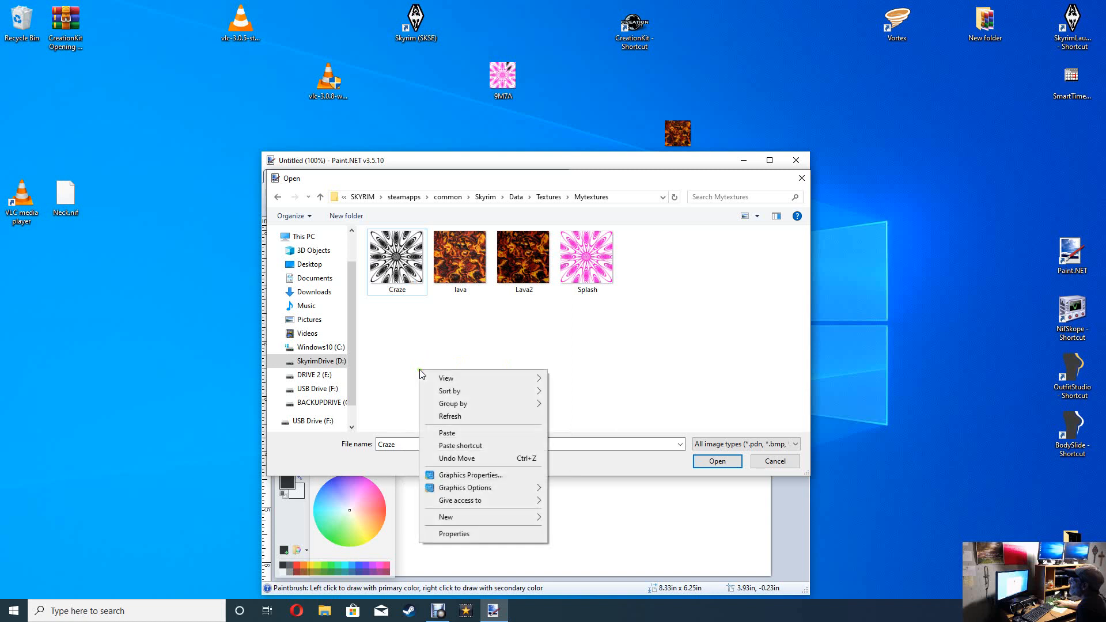
click(448, 433)
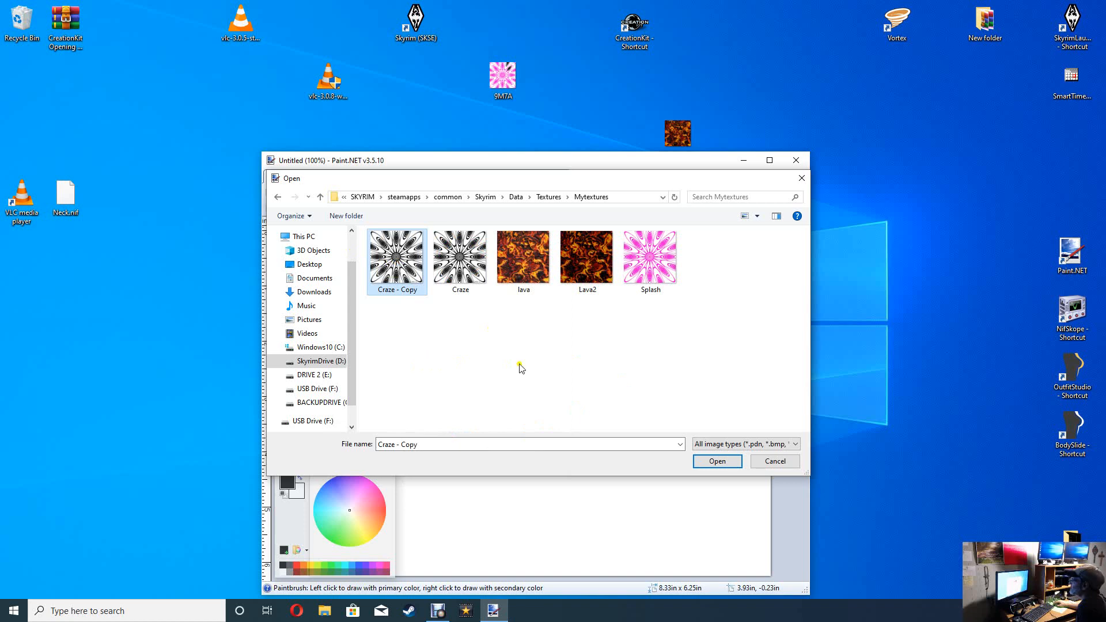
click(717, 461)
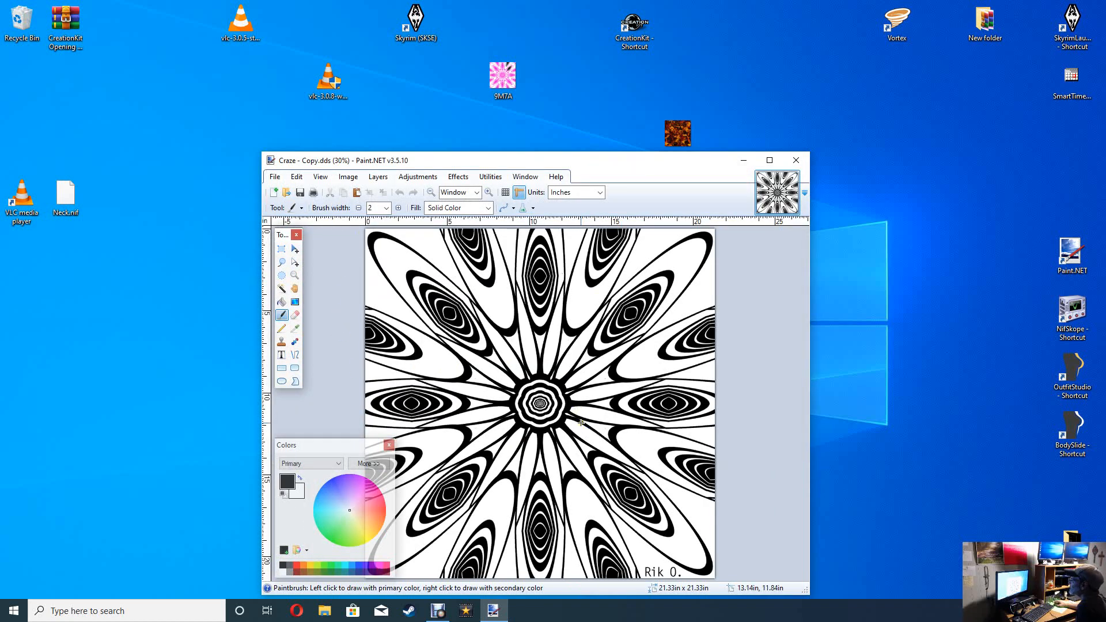
scroll(580, 423, down, 1)
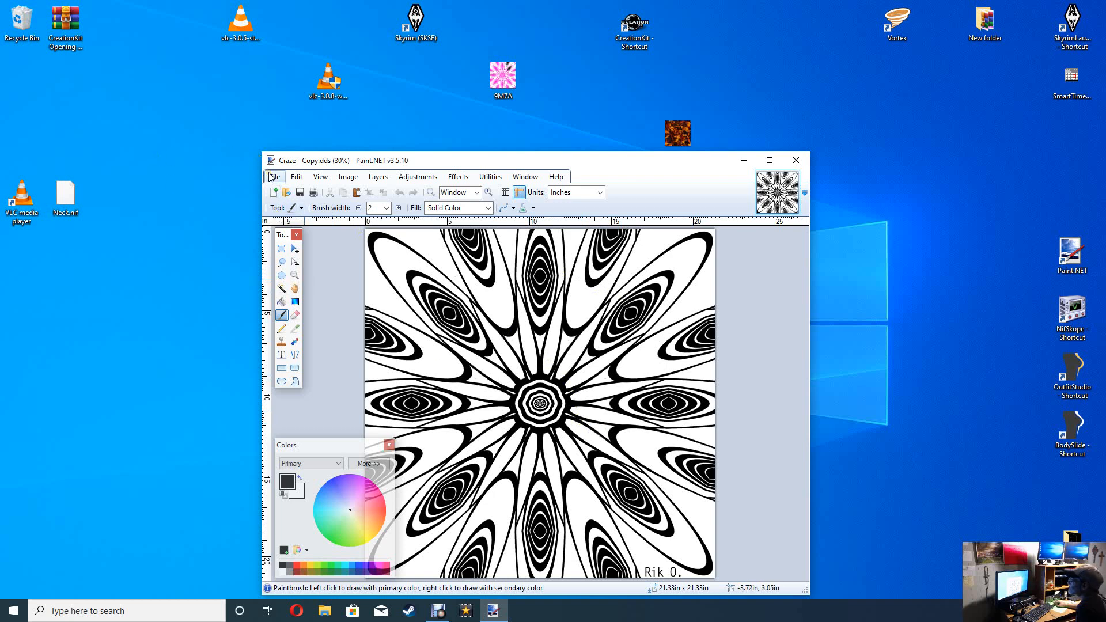
Close Craze - Copy.dds and restart Paint.NET with a blank canvas.
click(805, 168)
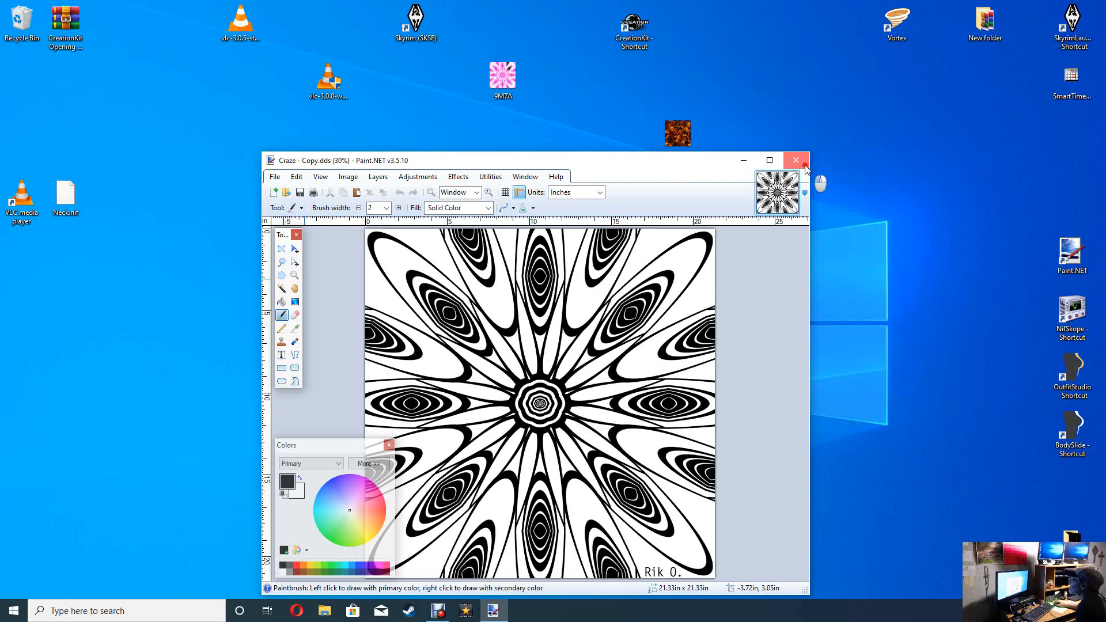
click(275, 177)
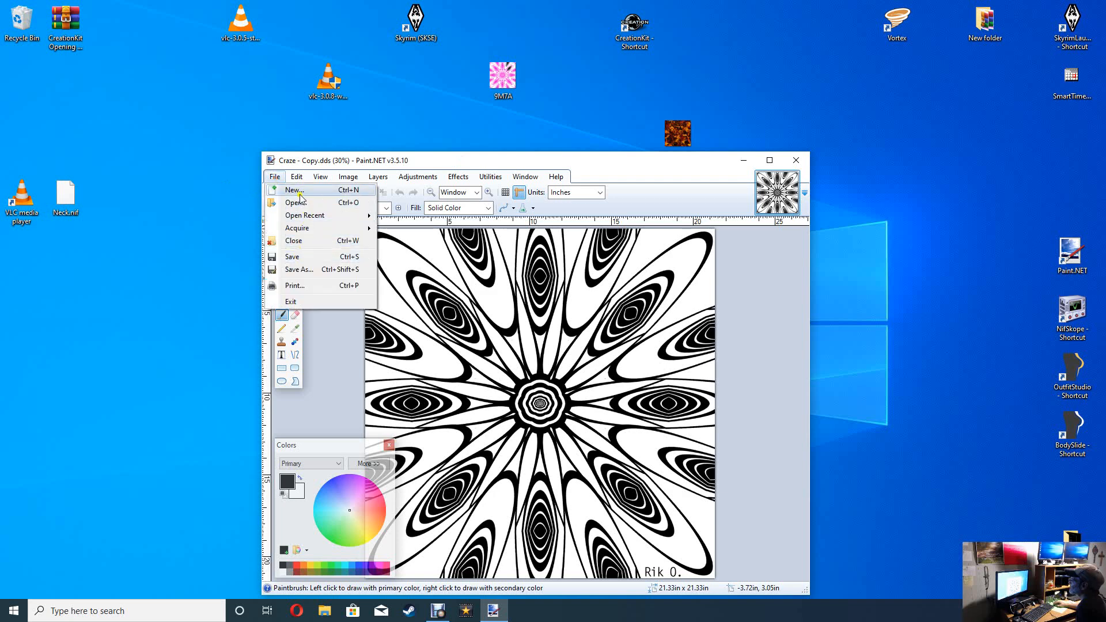
click(796, 160)
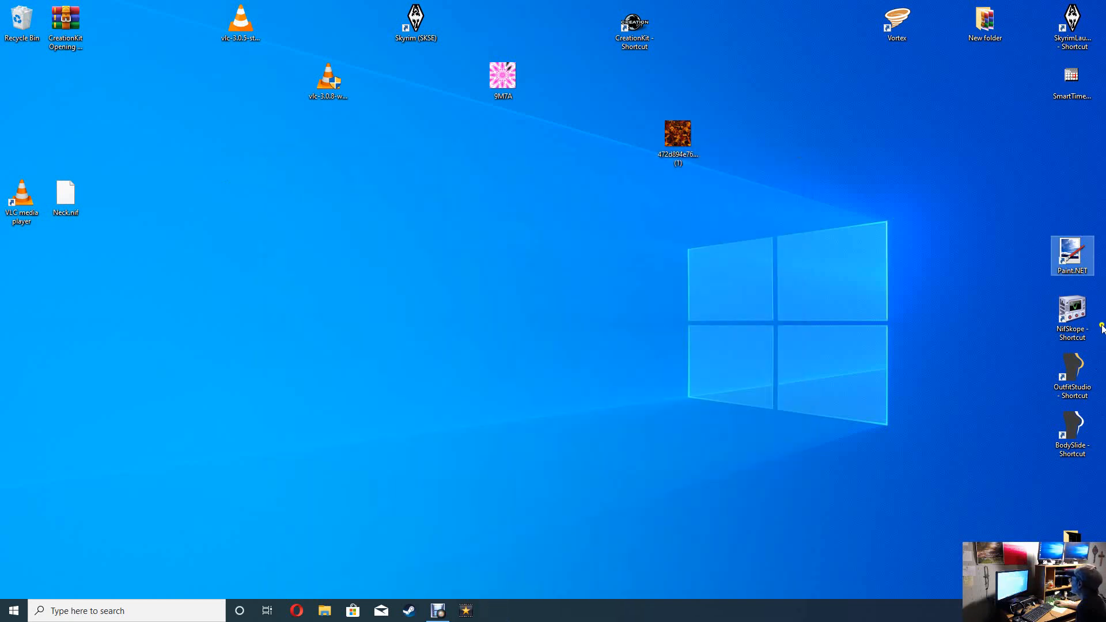
double_click(1072, 253)
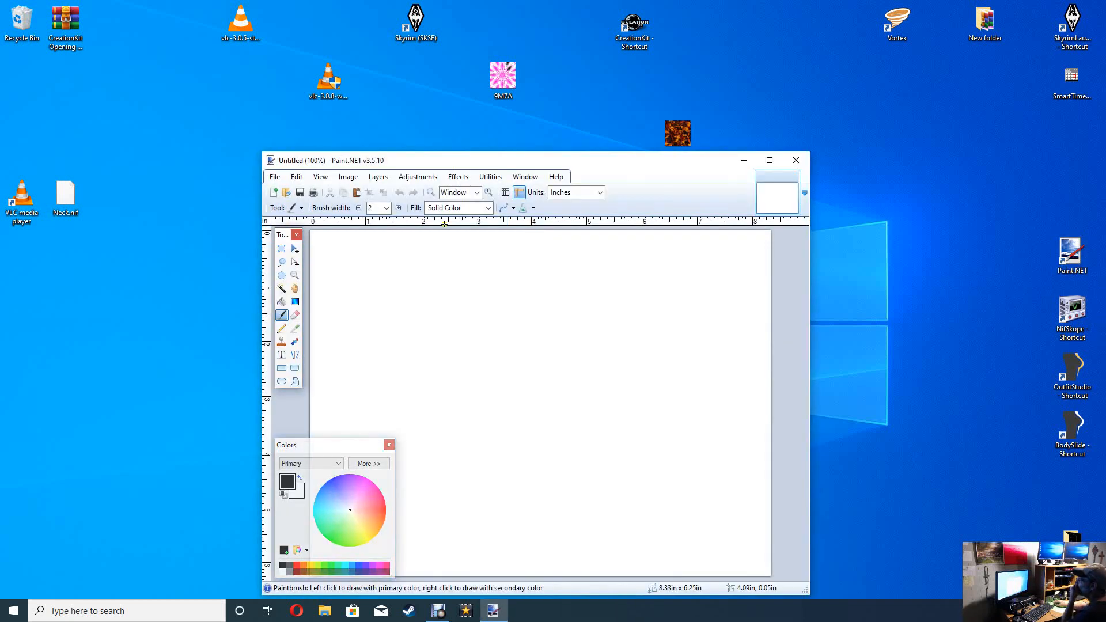
Duplicate the Splash texture within the Mytextures folder and open Splash - Copy for editing.
click(275, 176)
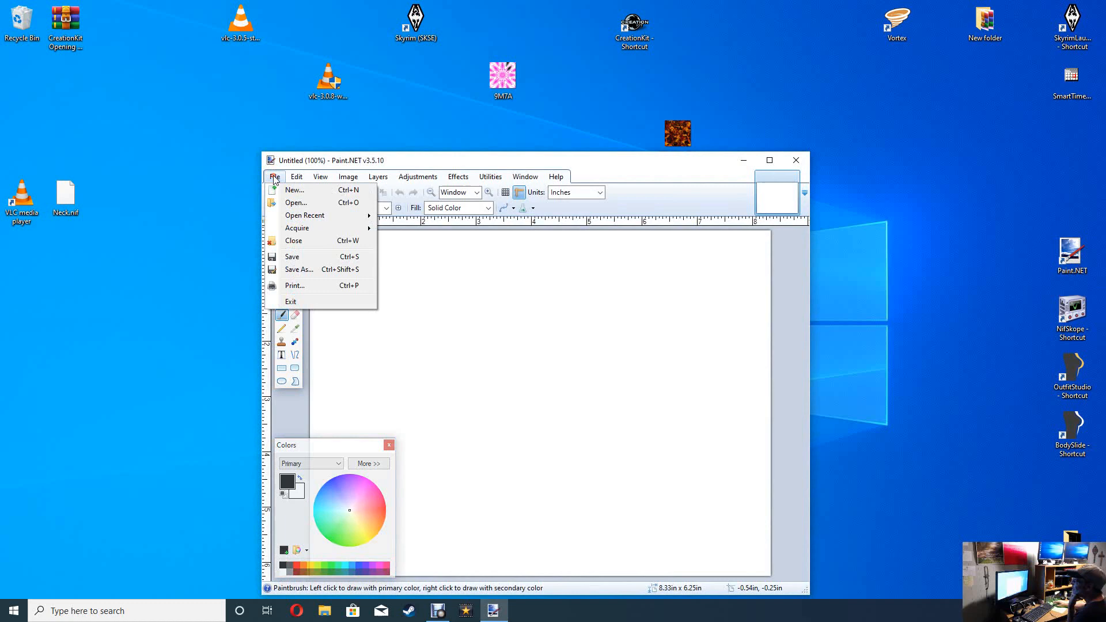
click(297, 208)
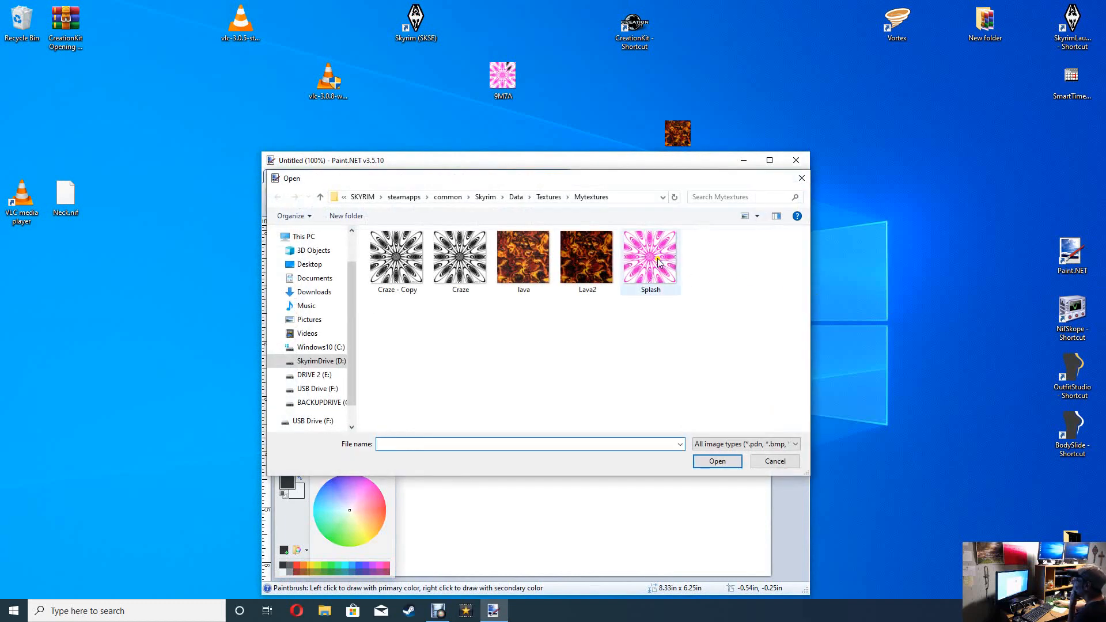
click(659, 260)
right_click(658, 259)
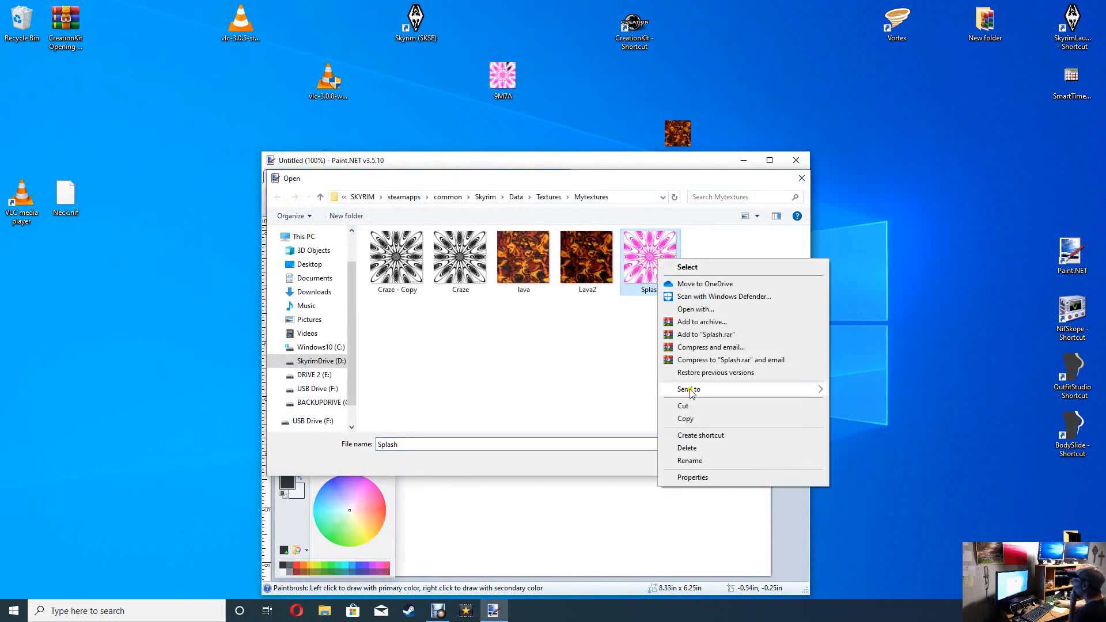
click(690, 420)
right_click(660, 356)
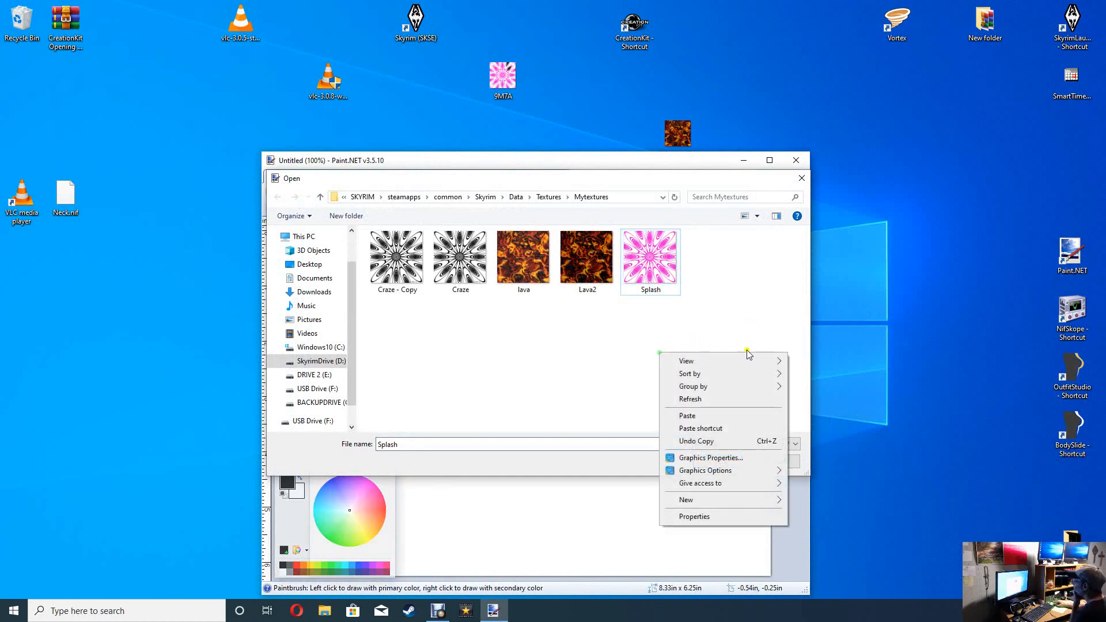
click(690, 419)
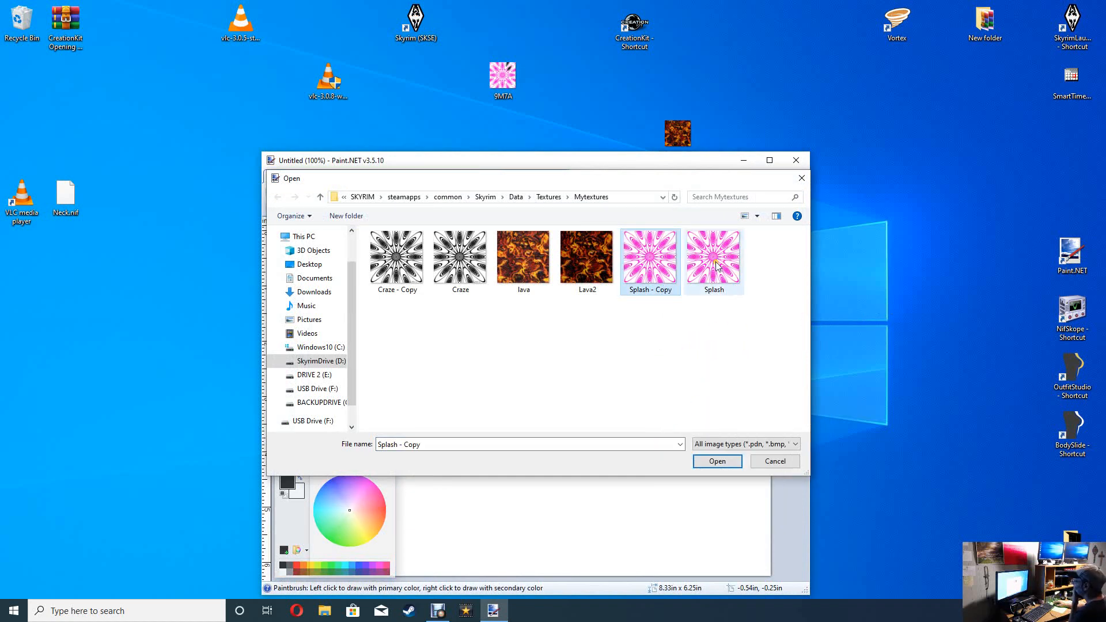
click(730, 466)
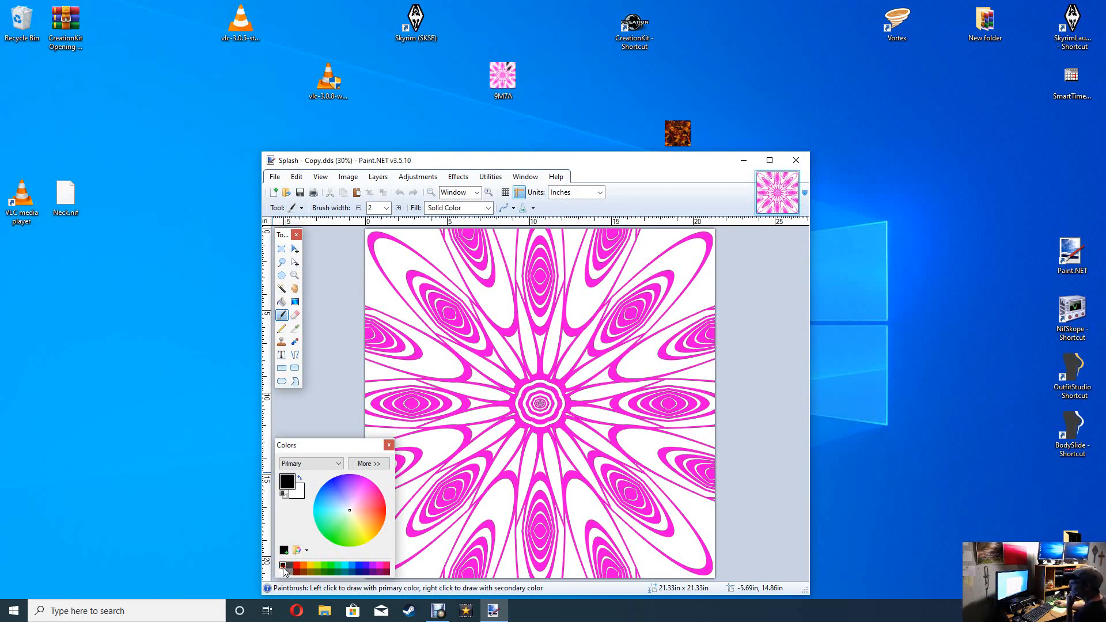
Use the Paint Bucket to fill the white areas in the pattern's upper-left corner and the petal below it with black.
click(282, 301)
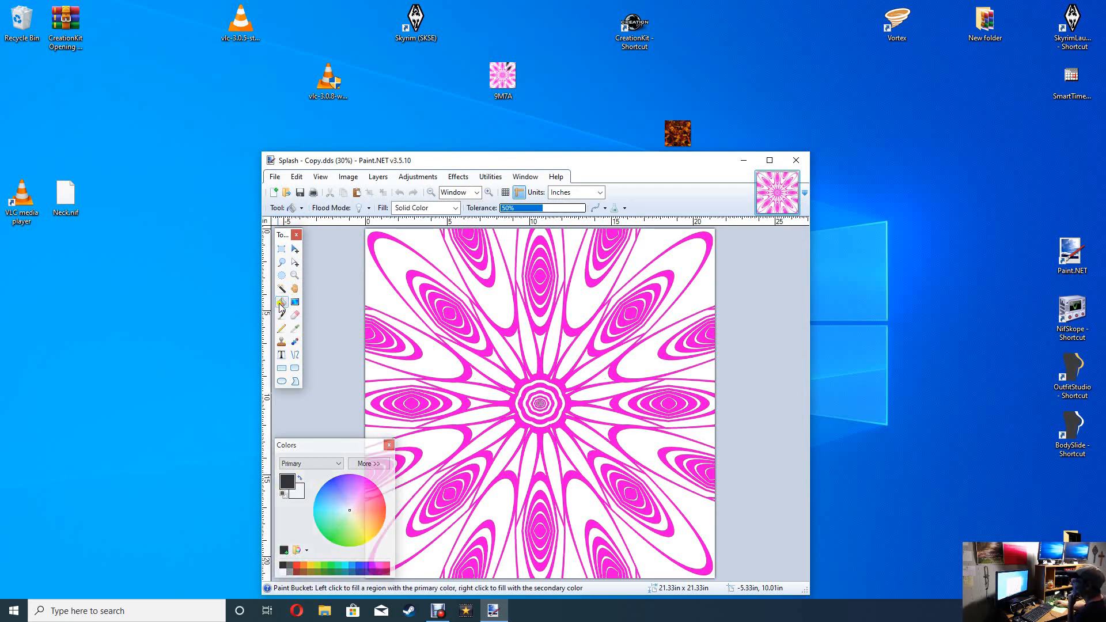
click(394, 262)
click(375, 287)
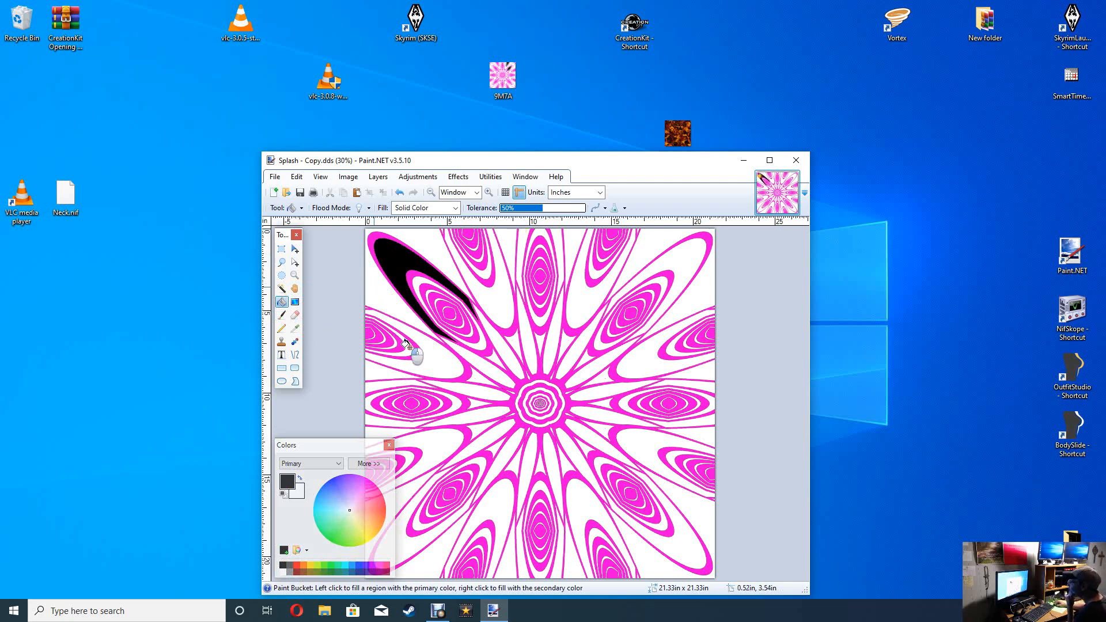
click(433, 363)
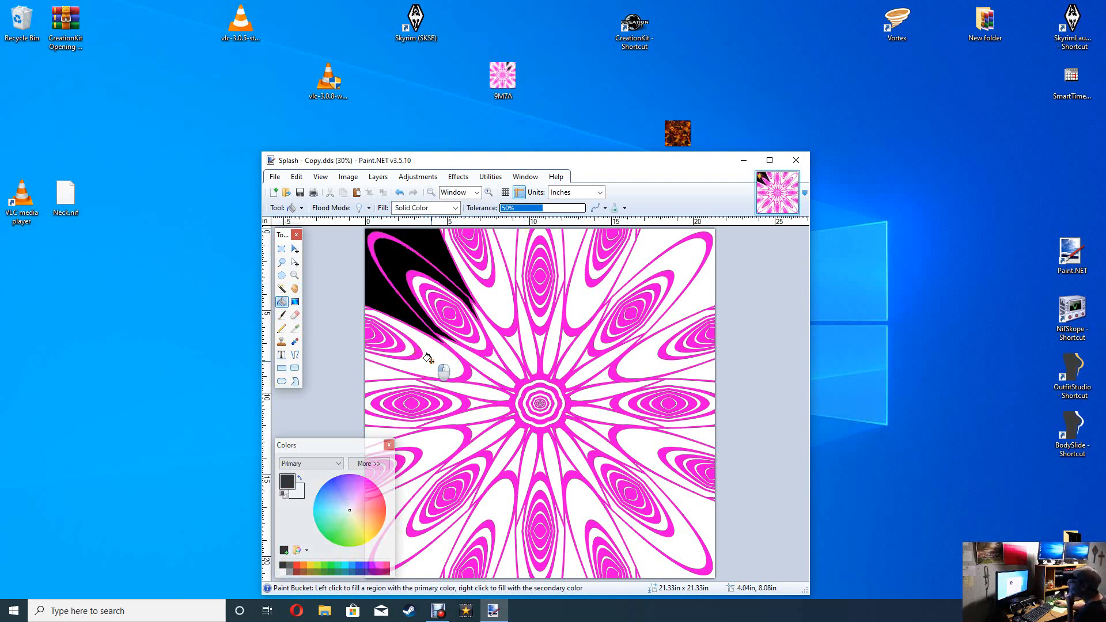
click(374, 373)
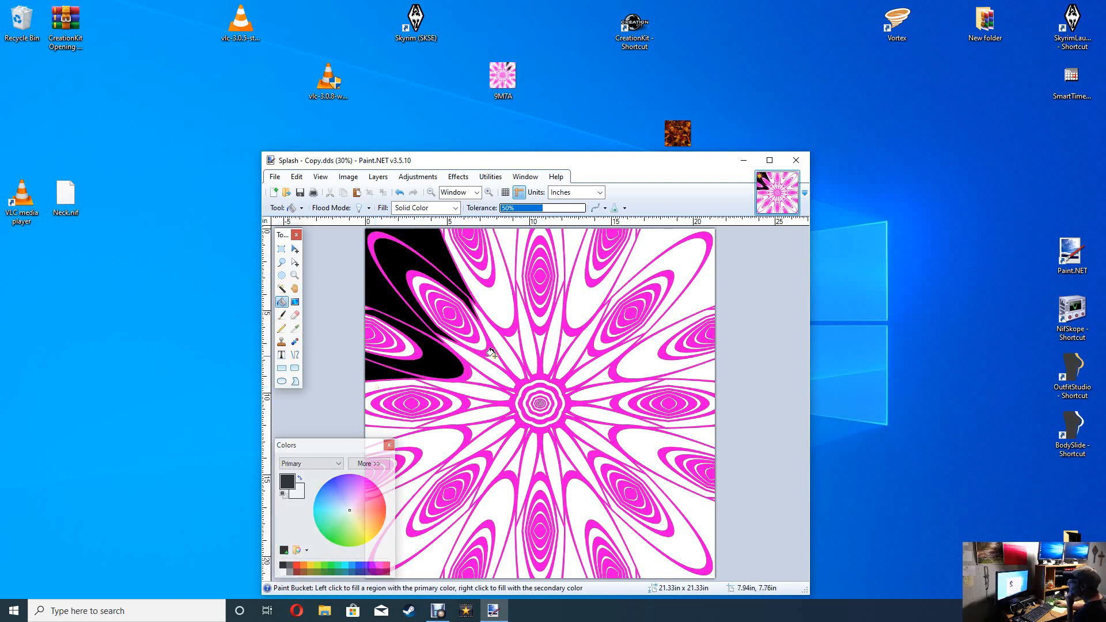
Fill more white petals and gaps black, working between the upper-left corner, the top middle and the central flower.
click(471, 363)
click(507, 347)
click(510, 303)
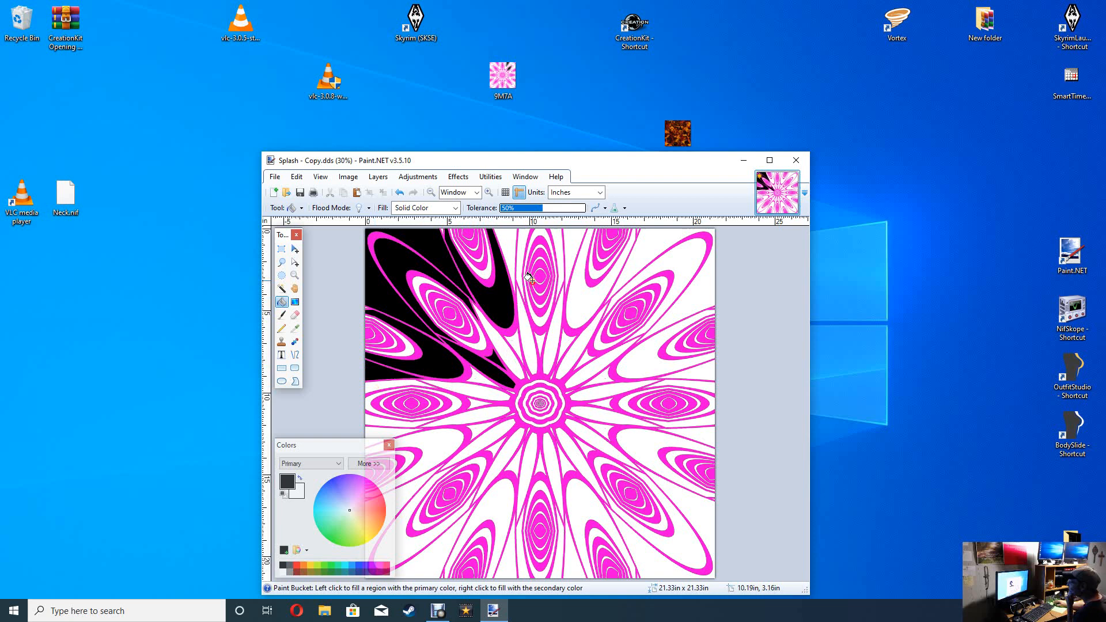
click(506, 244)
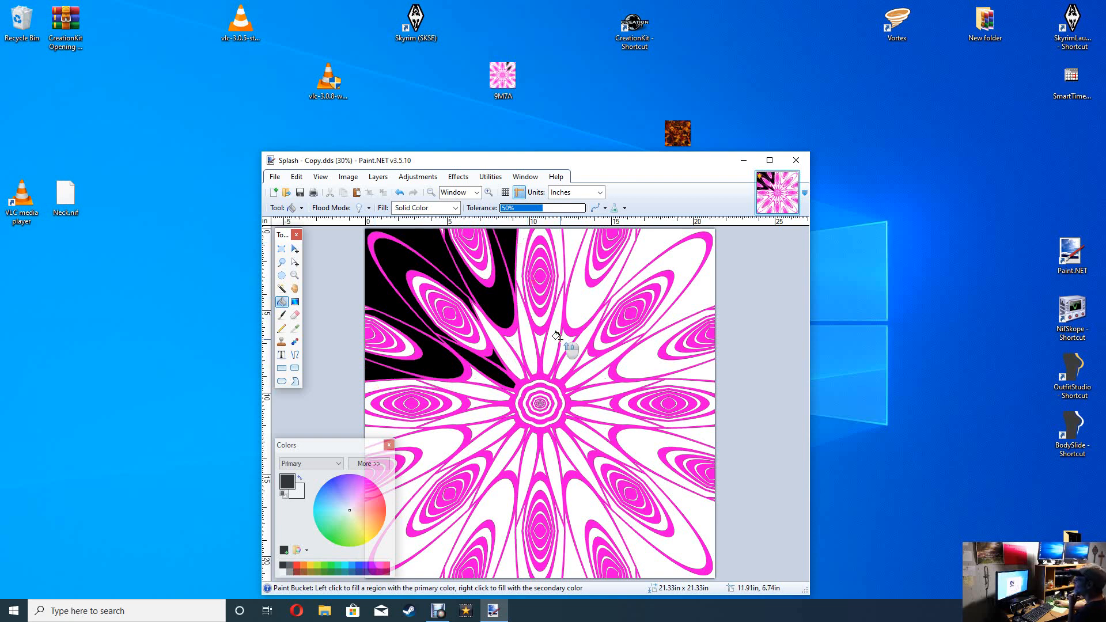
click(529, 343)
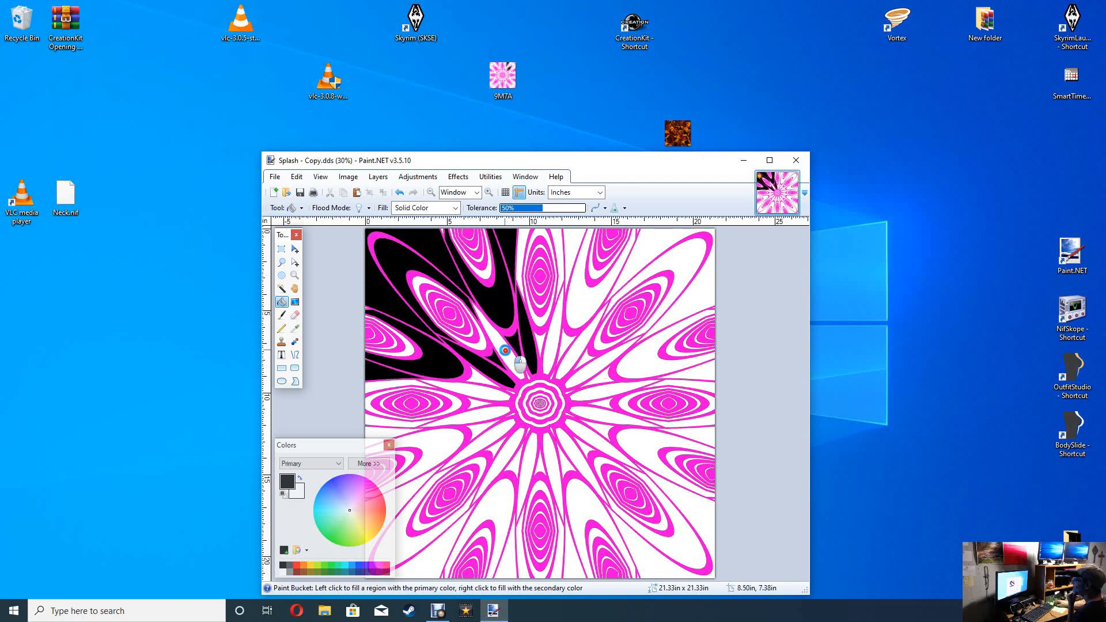
click(501, 355)
click(486, 389)
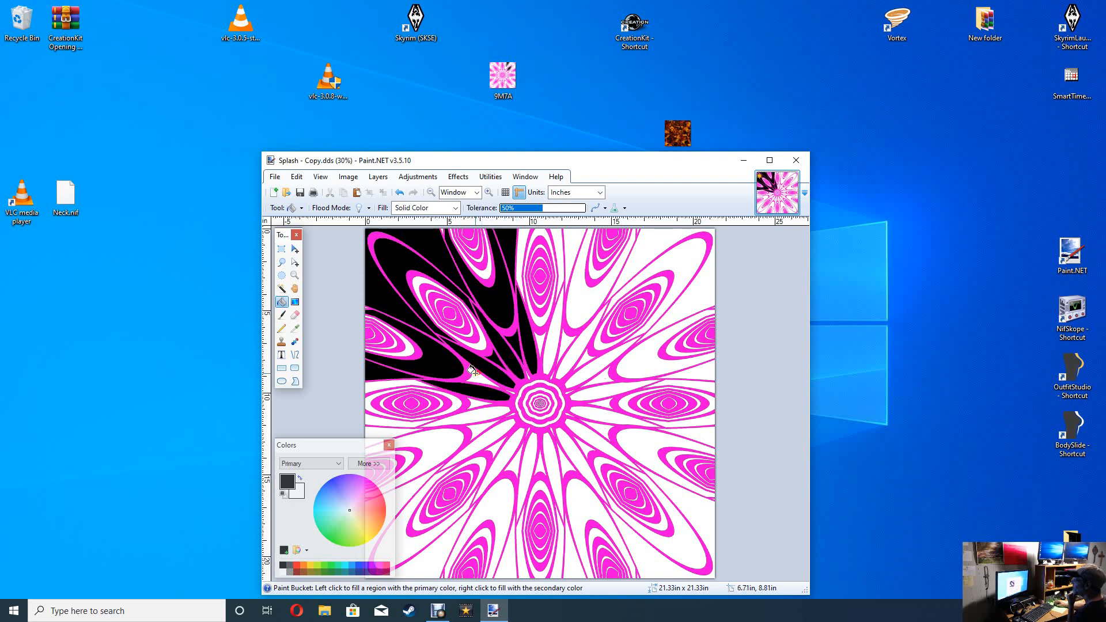
click(438, 610)
click(442, 547)
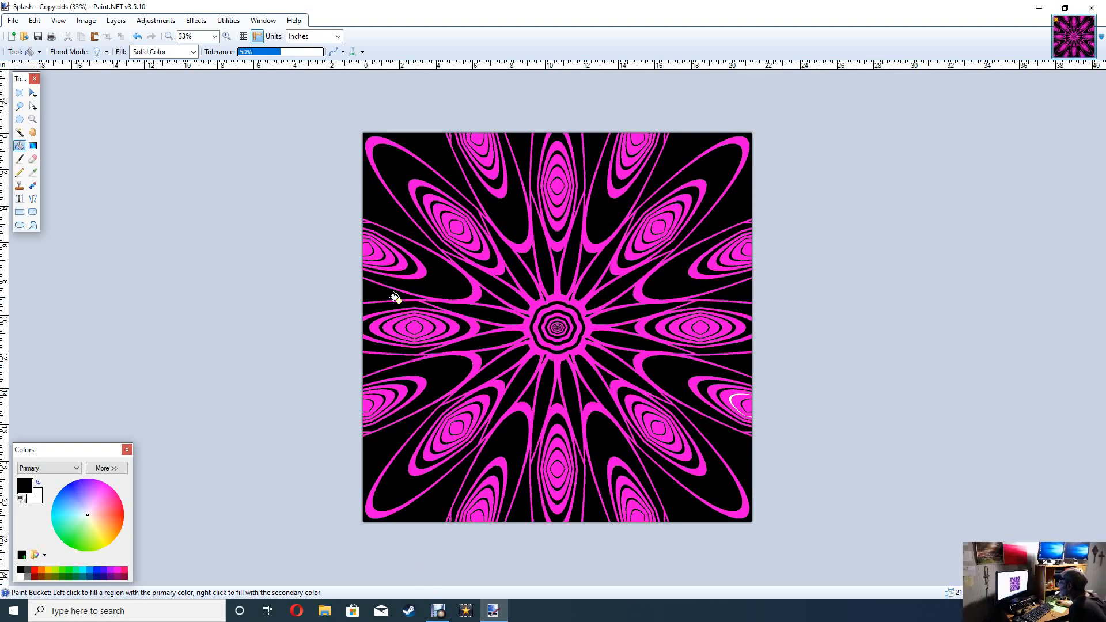
Fill the last white sliver near the pattern's lower-right edge black and save Splash - Copy.dds as DXT1 (Opaque/1-bit Alpha).
click(728, 397)
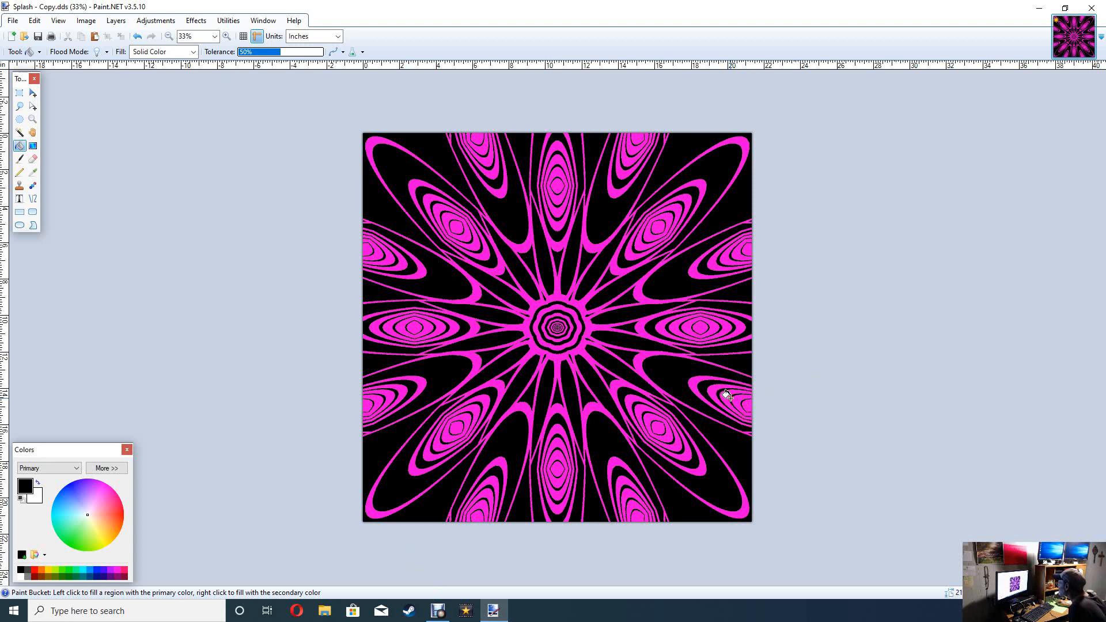
click(38, 36)
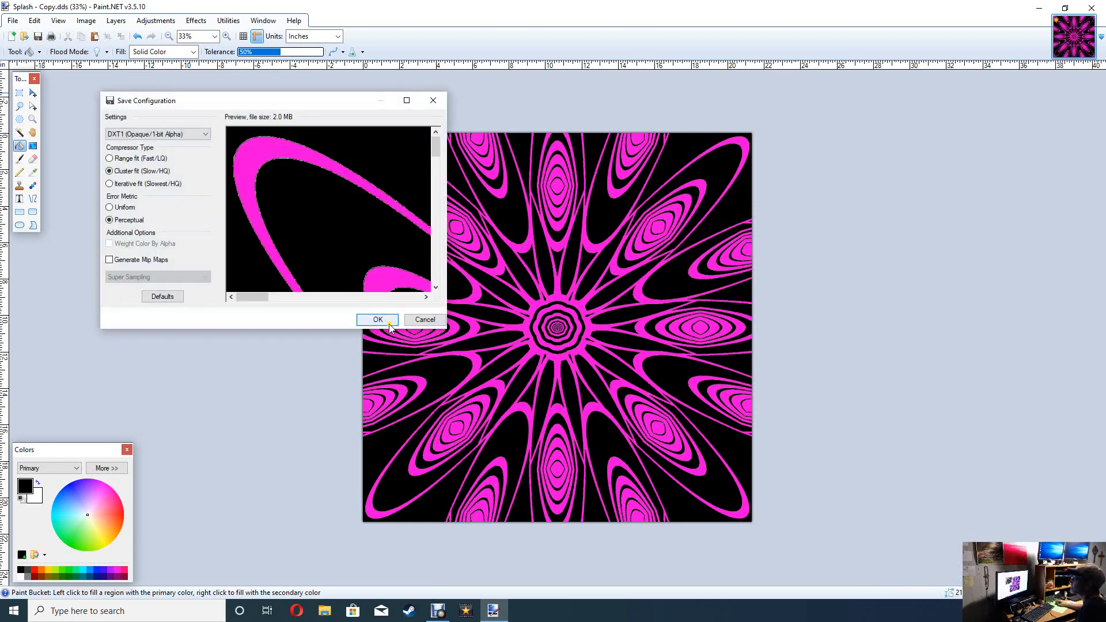
click(389, 326)
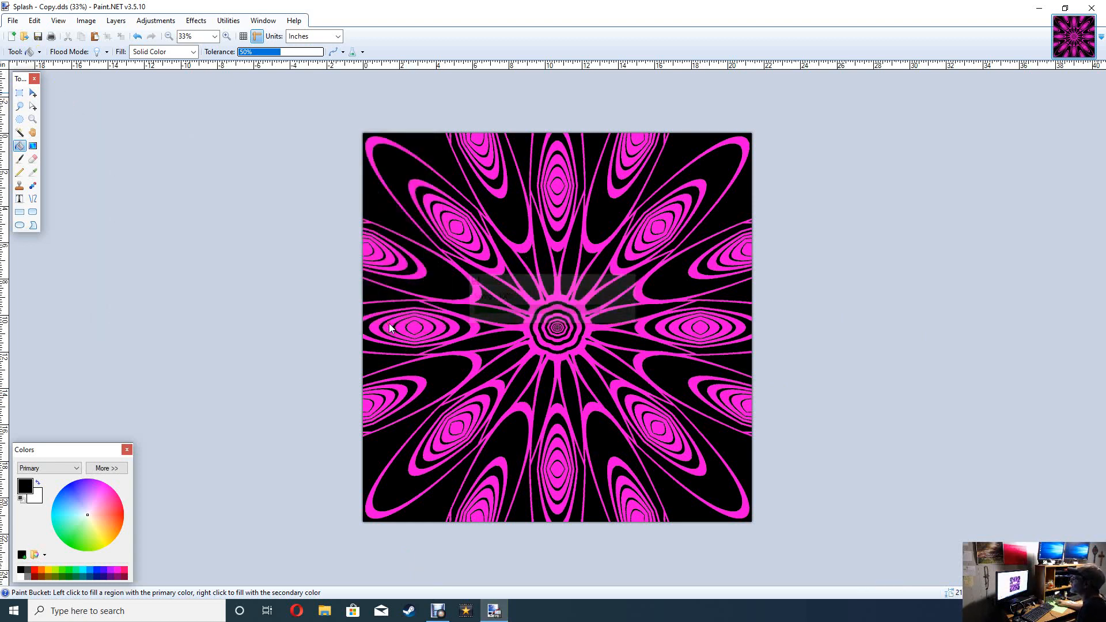
click(39, 37)
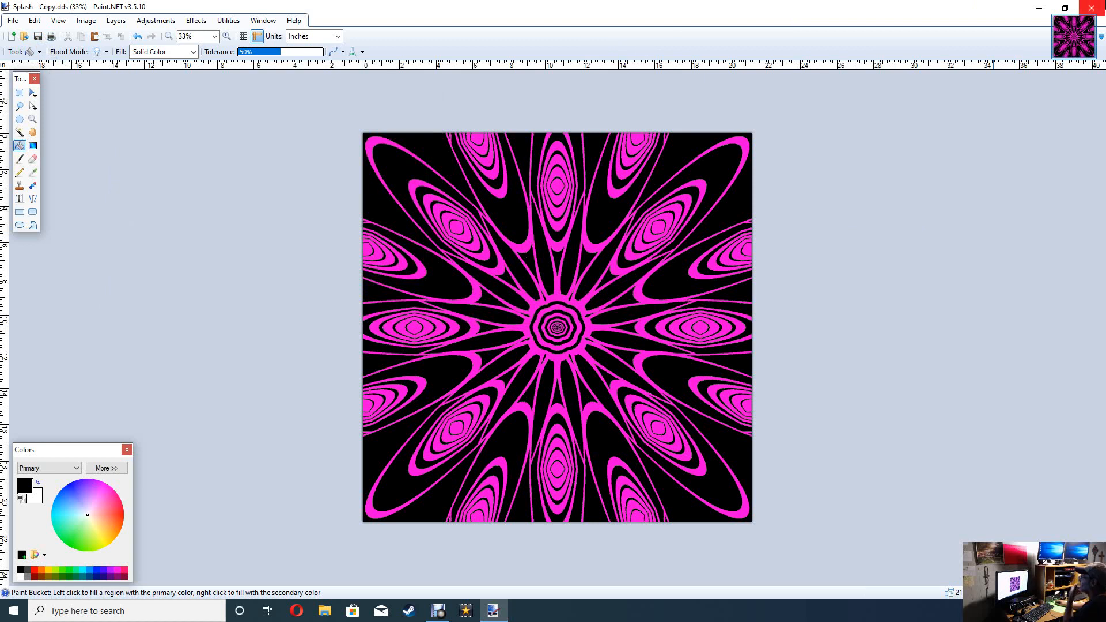
Close Paint.NET and open Cuirass.nif from the stoneheart DaedricPants meshes folder in NifSkope.
click(1093, 7)
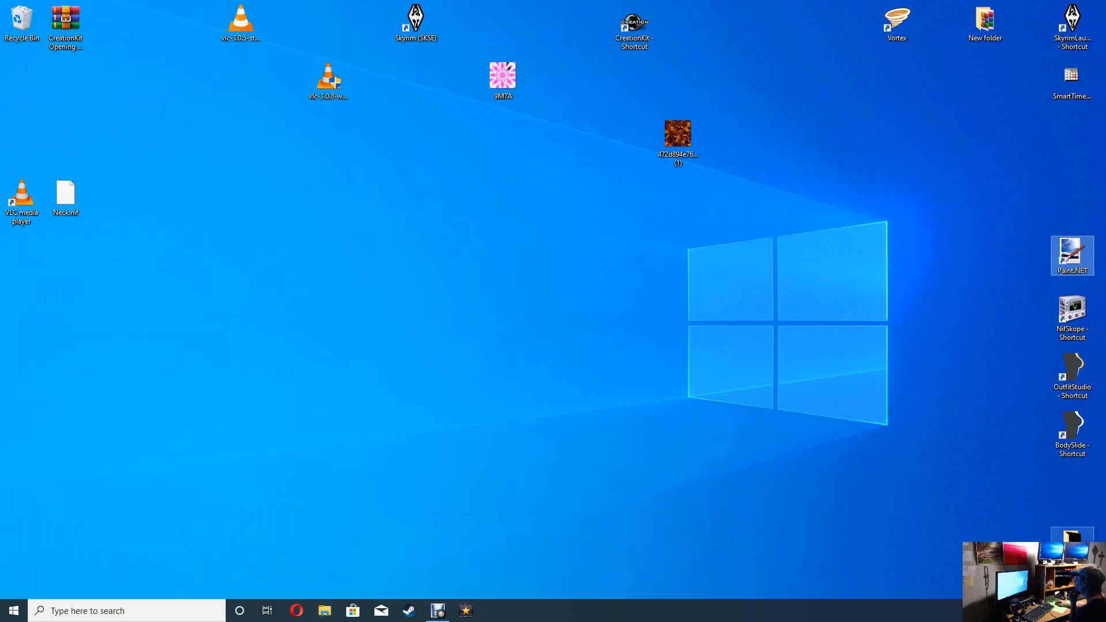
click(1079, 316)
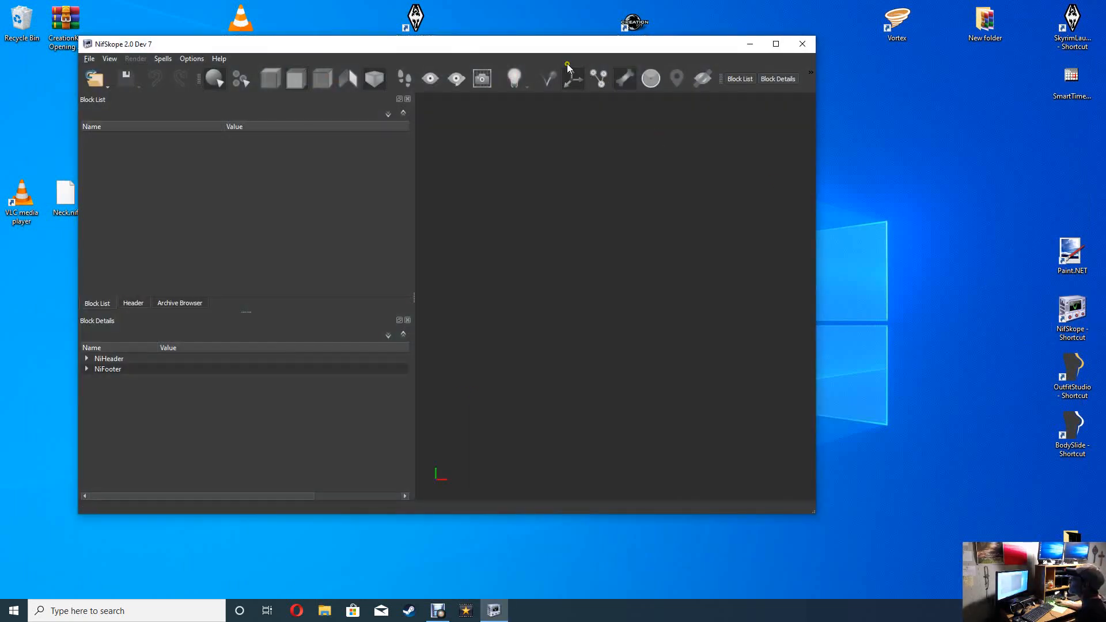
click(89, 59)
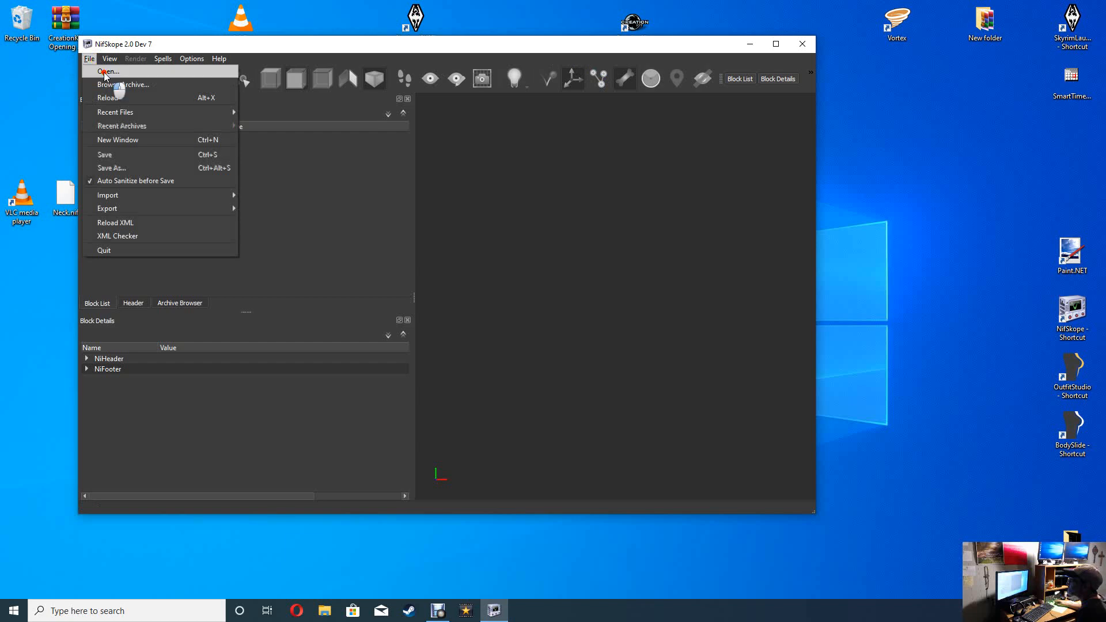
click(106, 70)
click(219, 145)
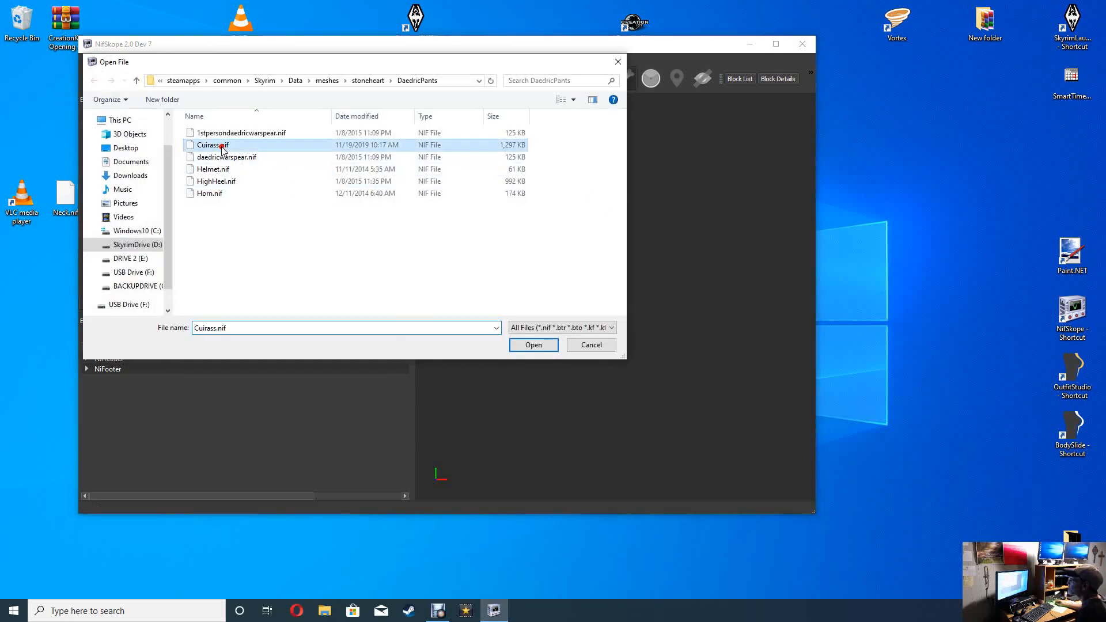
click(549, 342)
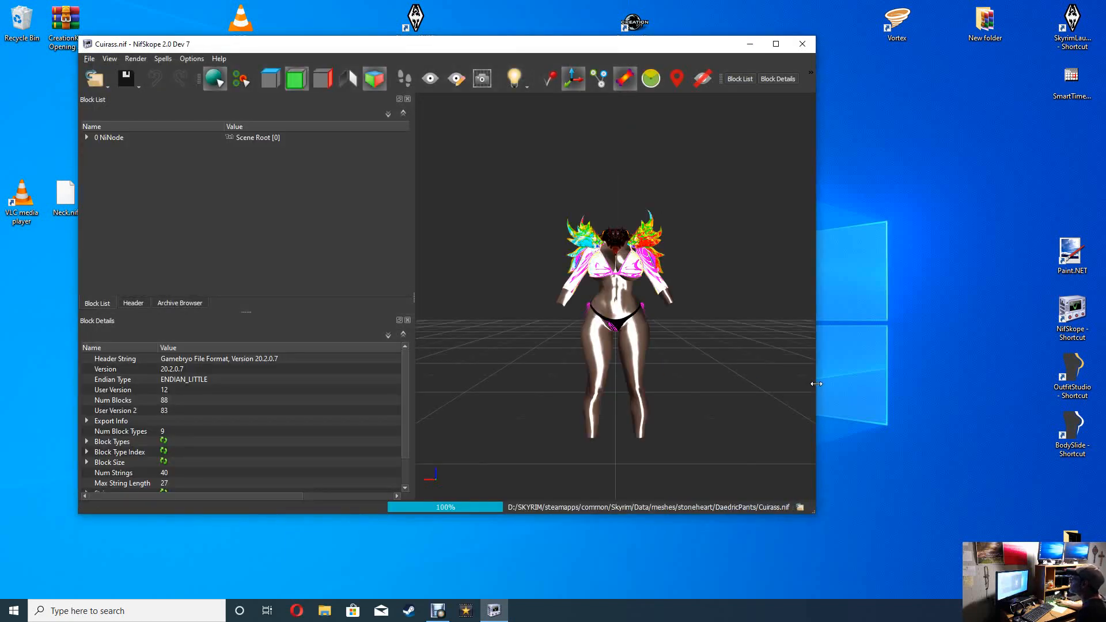
Turn off Do Lighting for the model view and save Cuirass.nif.
click(516, 81)
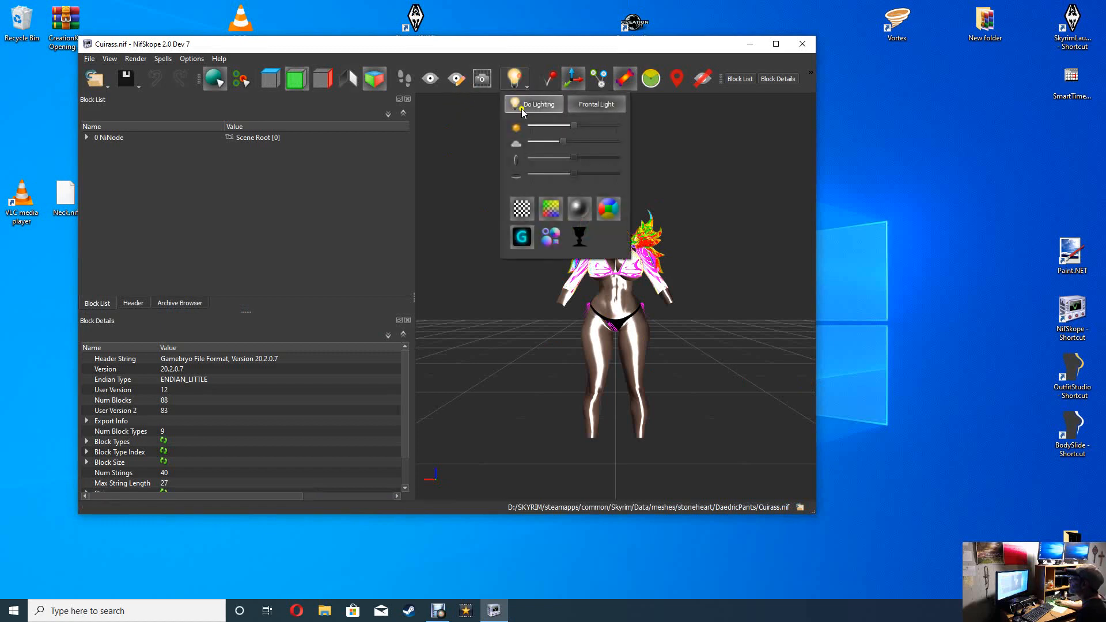
click(530, 111)
click(524, 86)
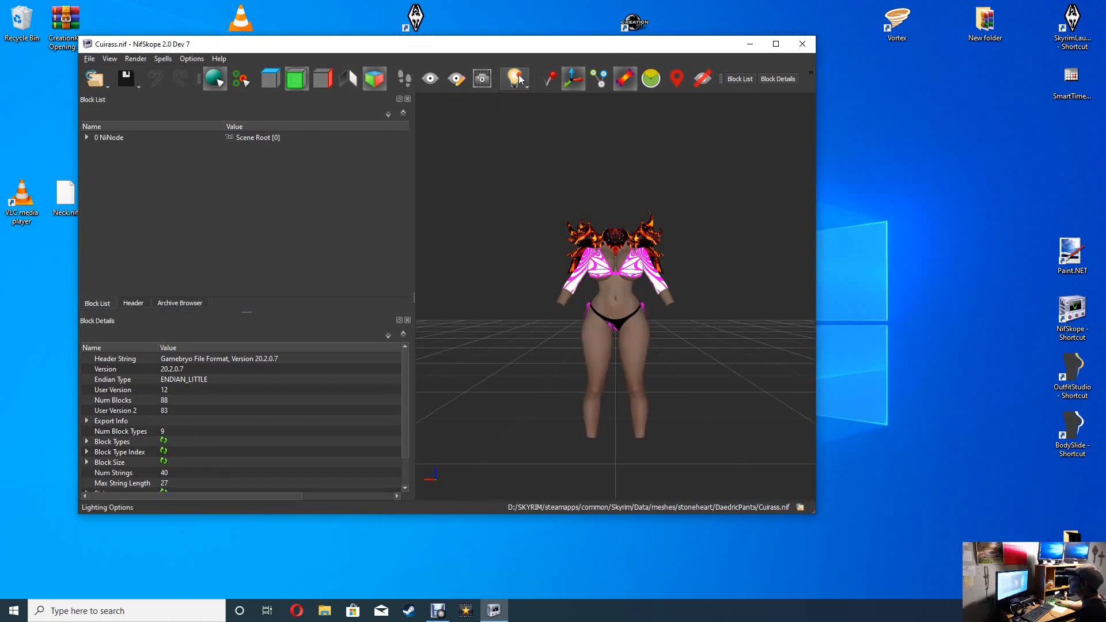
click(132, 80)
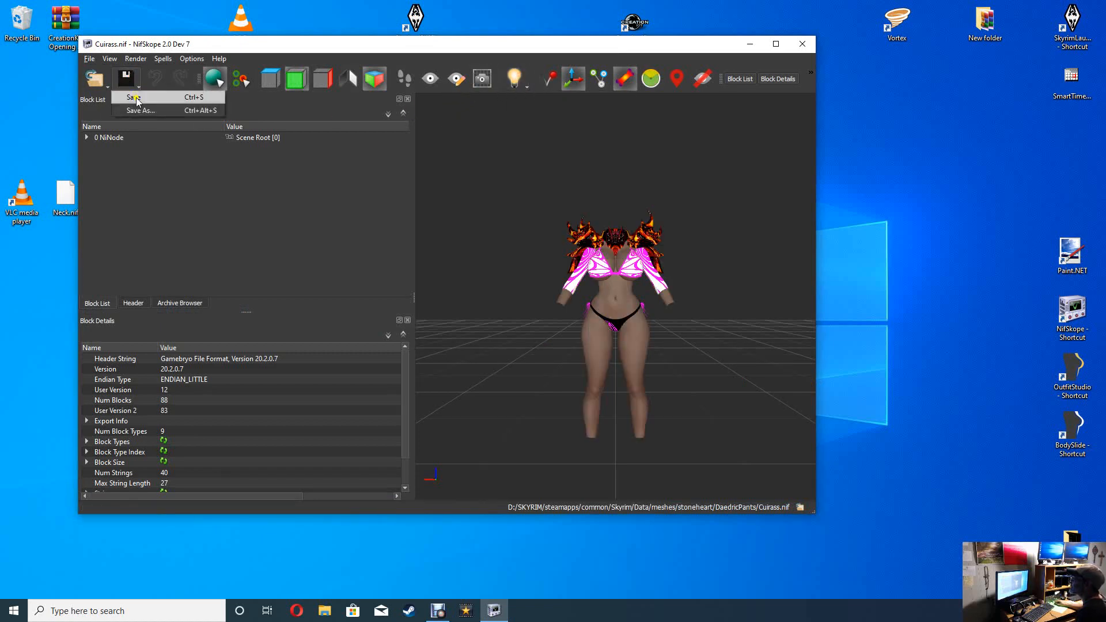
click(139, 98)
Replace the first texture of the Bra shape's BSShaderTextureSet with Splash - Copy from the Mytextures folder.
scroll(668, 396, up, 5)
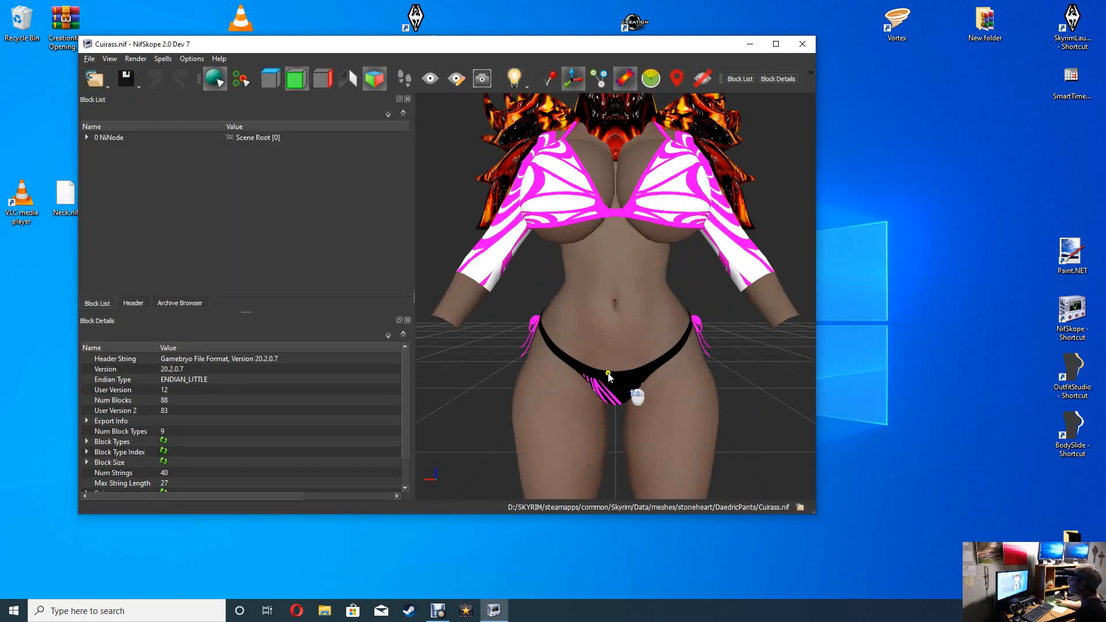
click(547, 196)
click(98, 190)
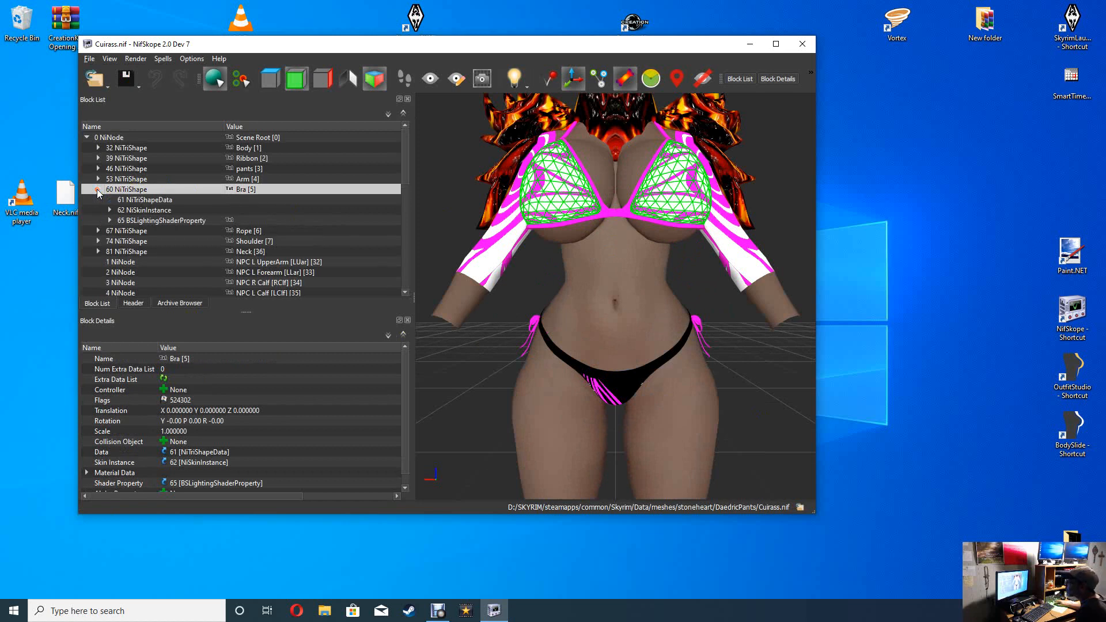
click(110, 221)
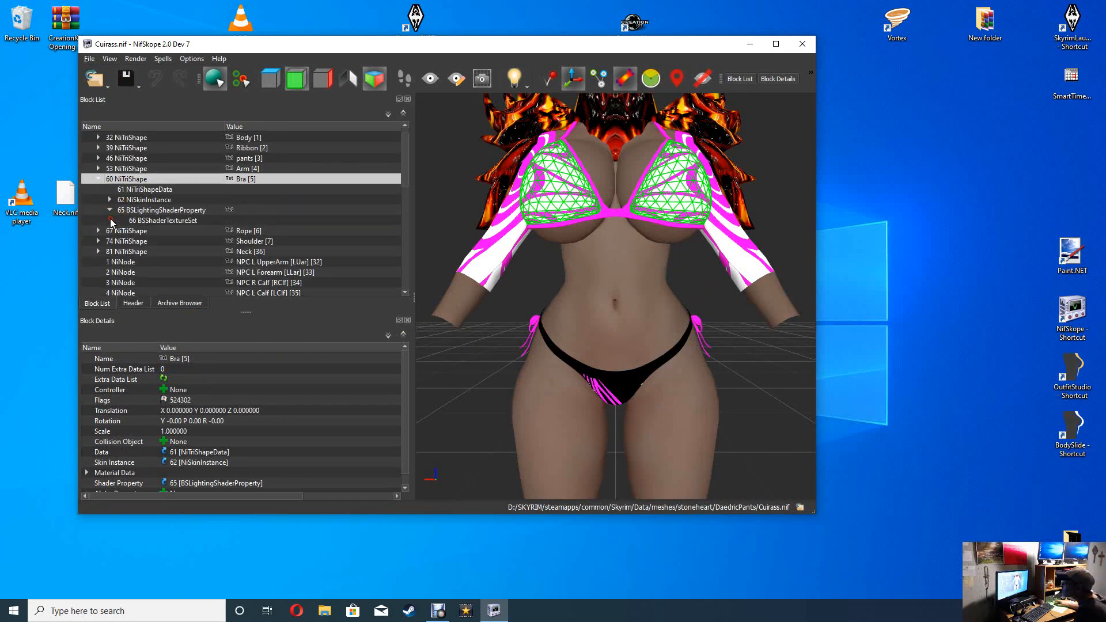
click(154, 222)
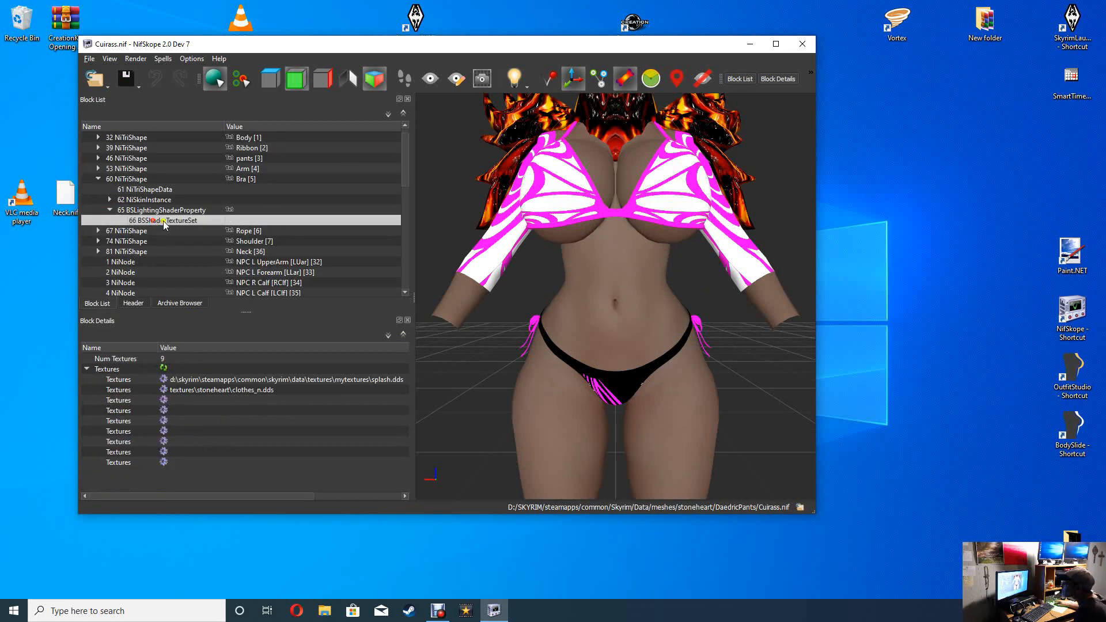
click(167, 382)
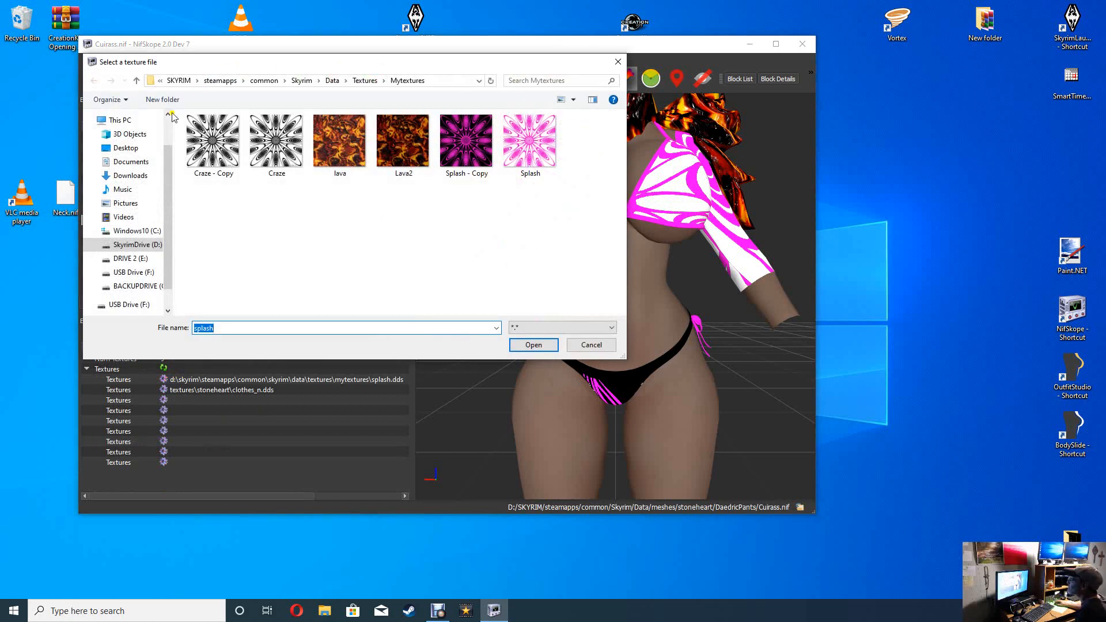
click(466, 141)
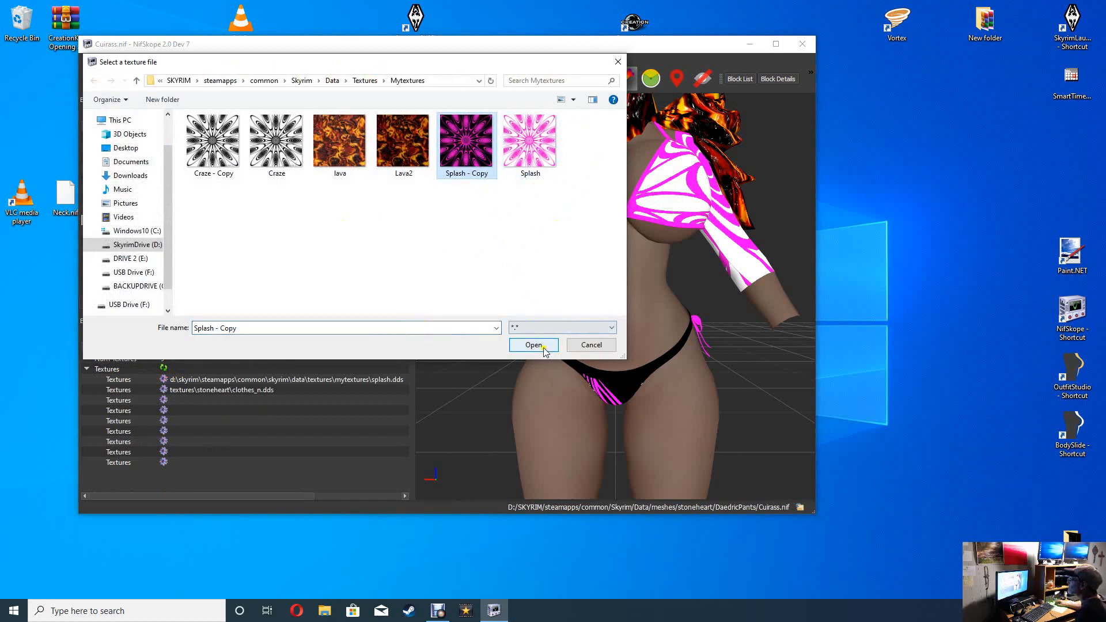
click(534, 344)
click(716, 334)
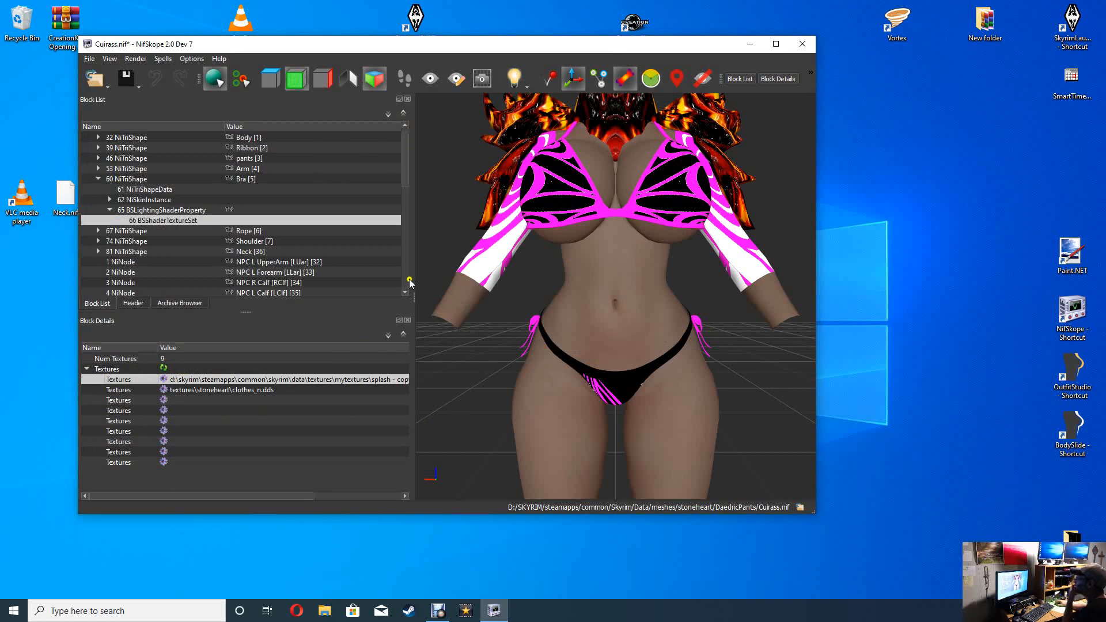
Assign Splash - Copy from Mytextures as the first texture in the Arm shape's BSShaderTextureSet.
click(481, 268)
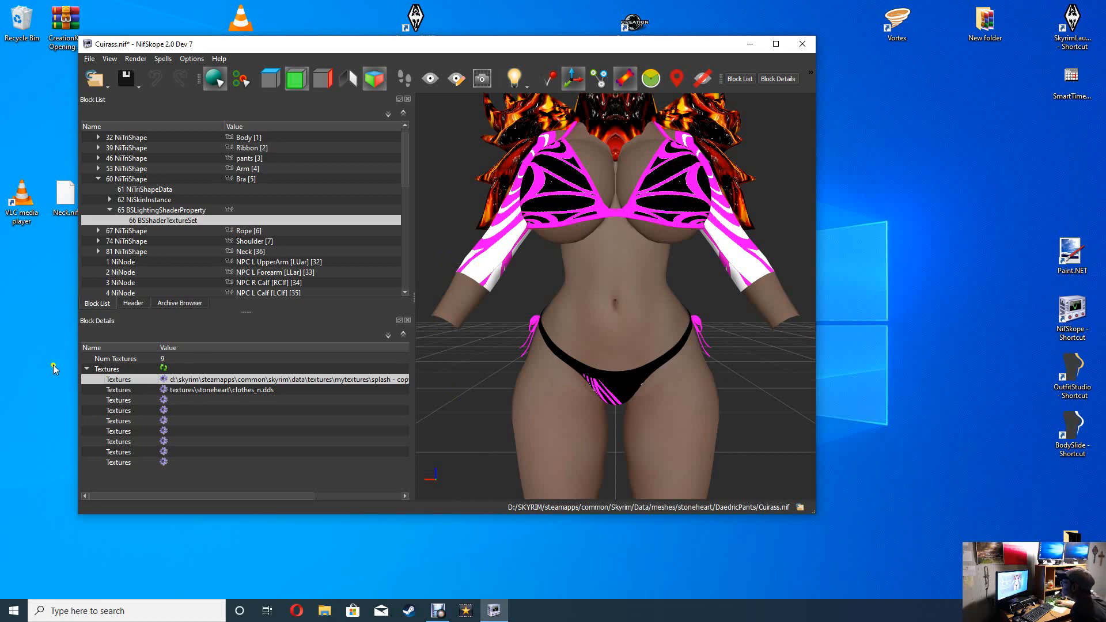
click(497, 258)
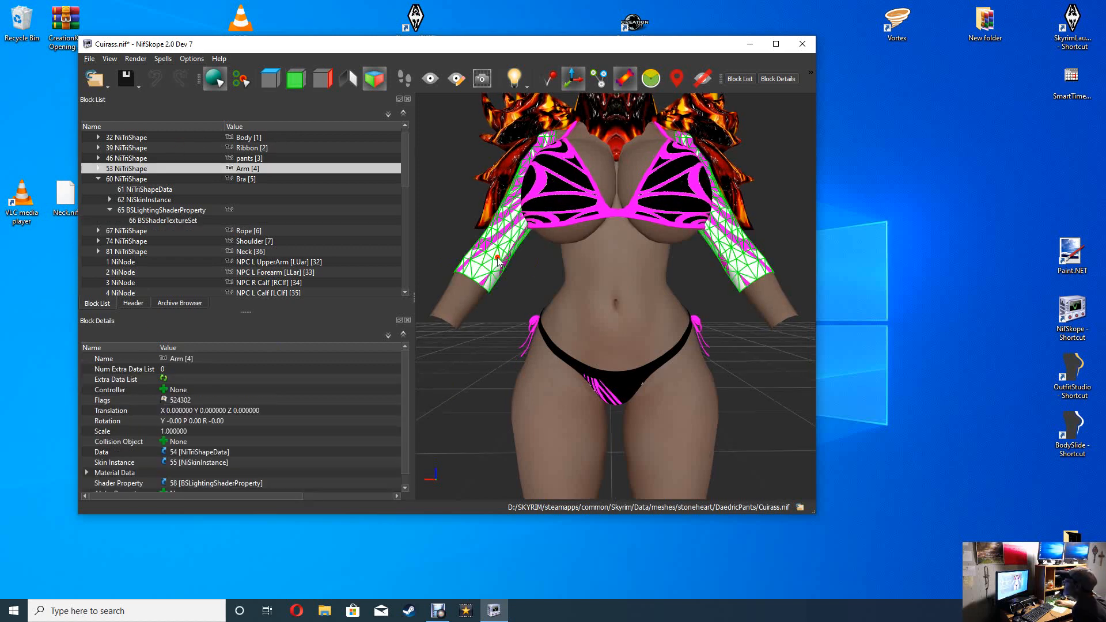
click(100, 169)
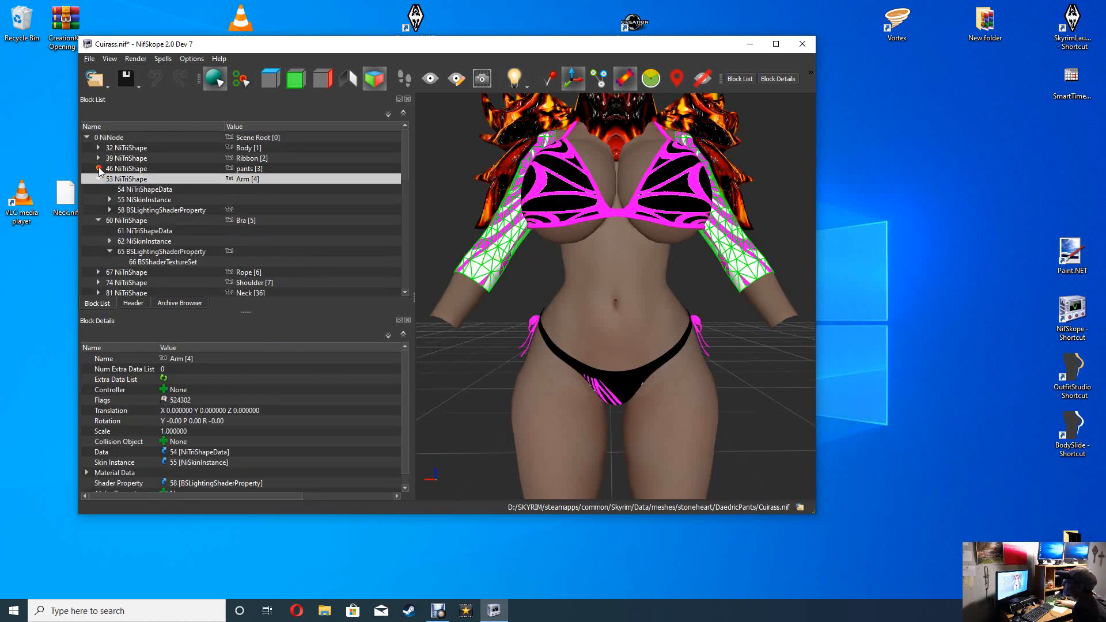
click(110, 210)
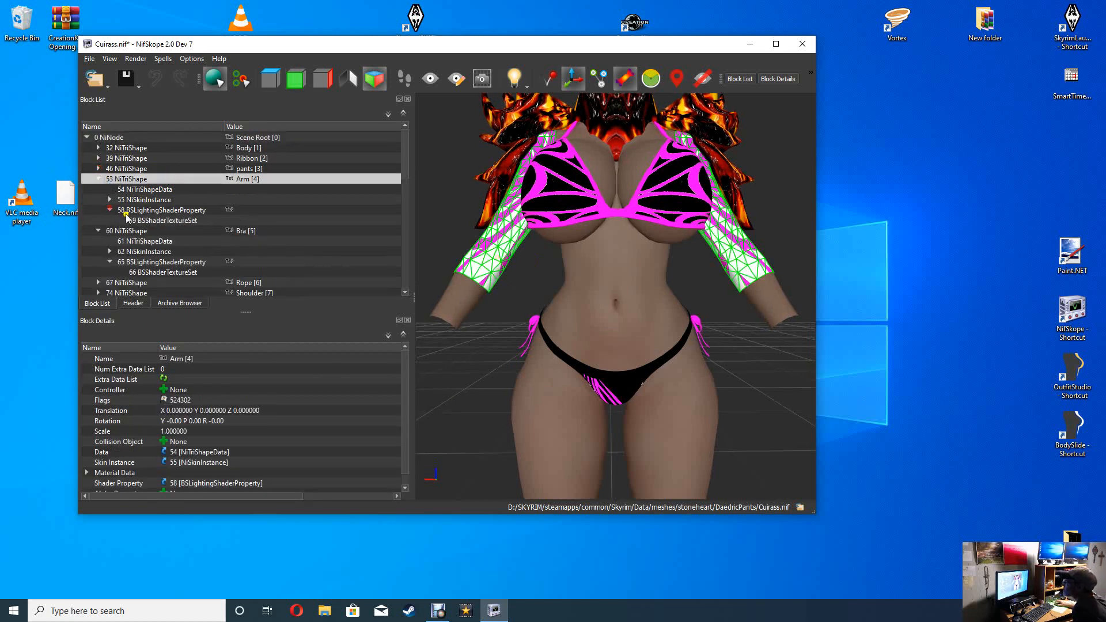
click(151, 221)
click(164, 380)
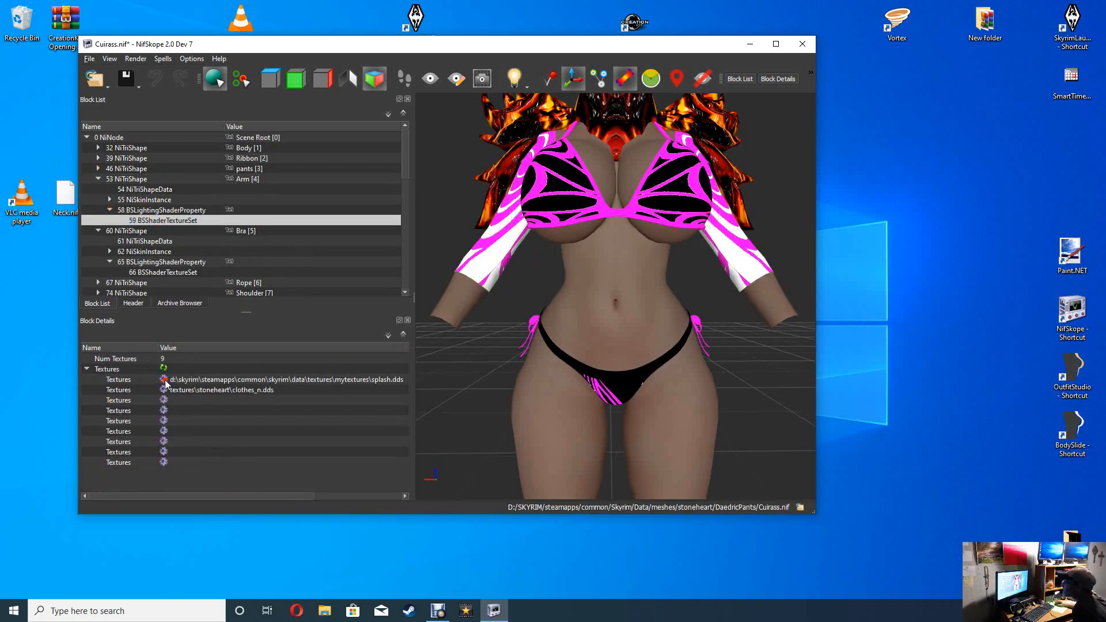
click(465, 139)
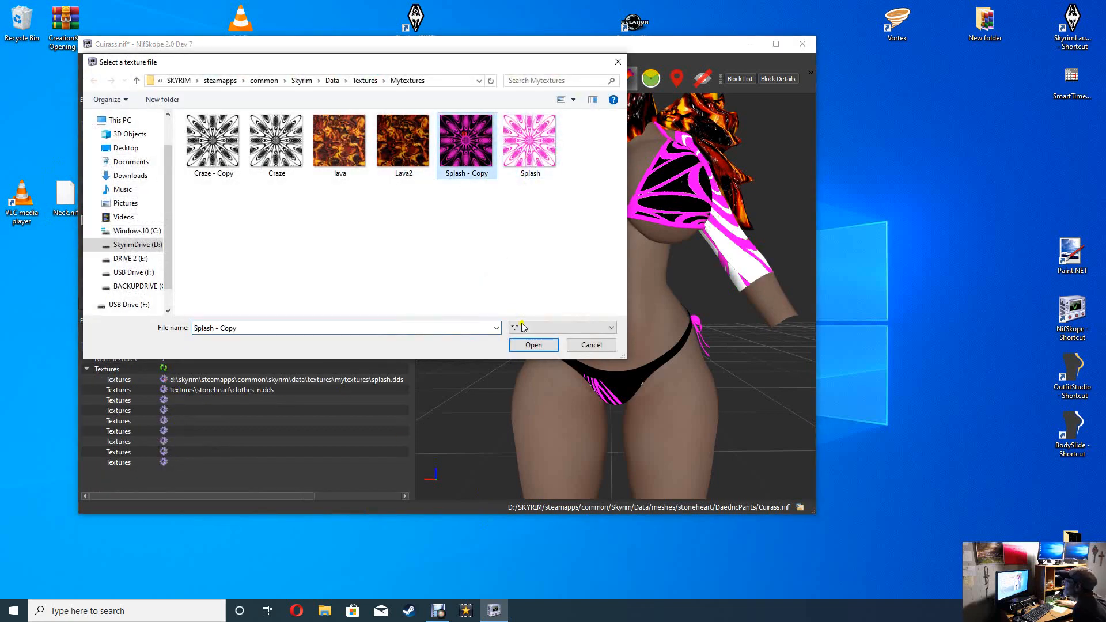
click(533, 344)
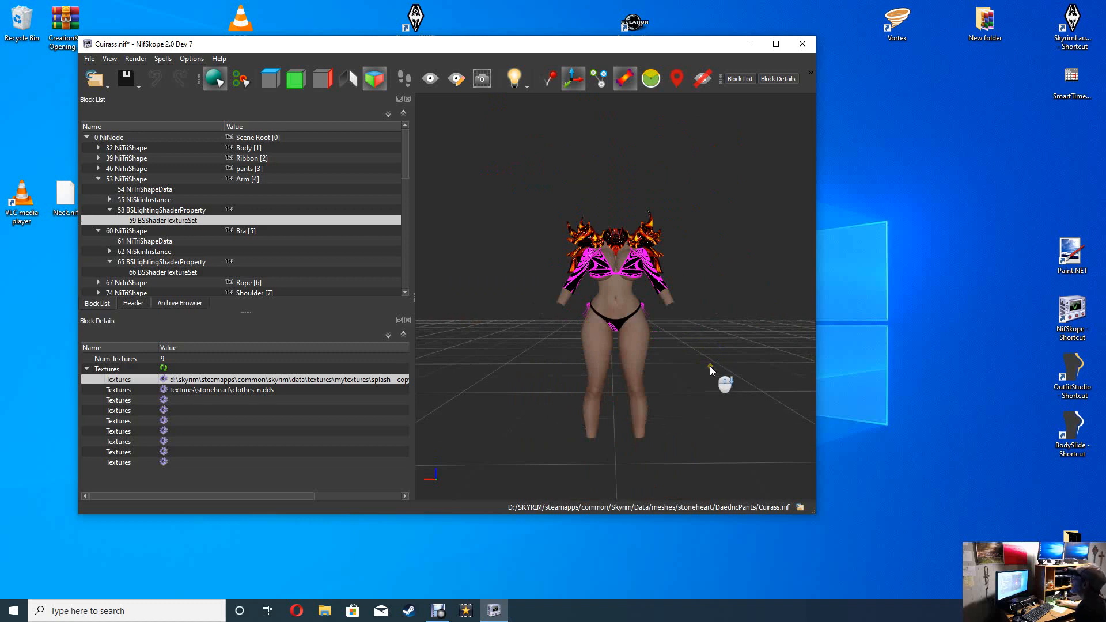
Swap the pants shape's first texture for Splash - Copy, browsing from the DaedricChainMail folder to Mytextures.
scroll(718, 354, down, 2)
scroll(665, 381, down, 2)
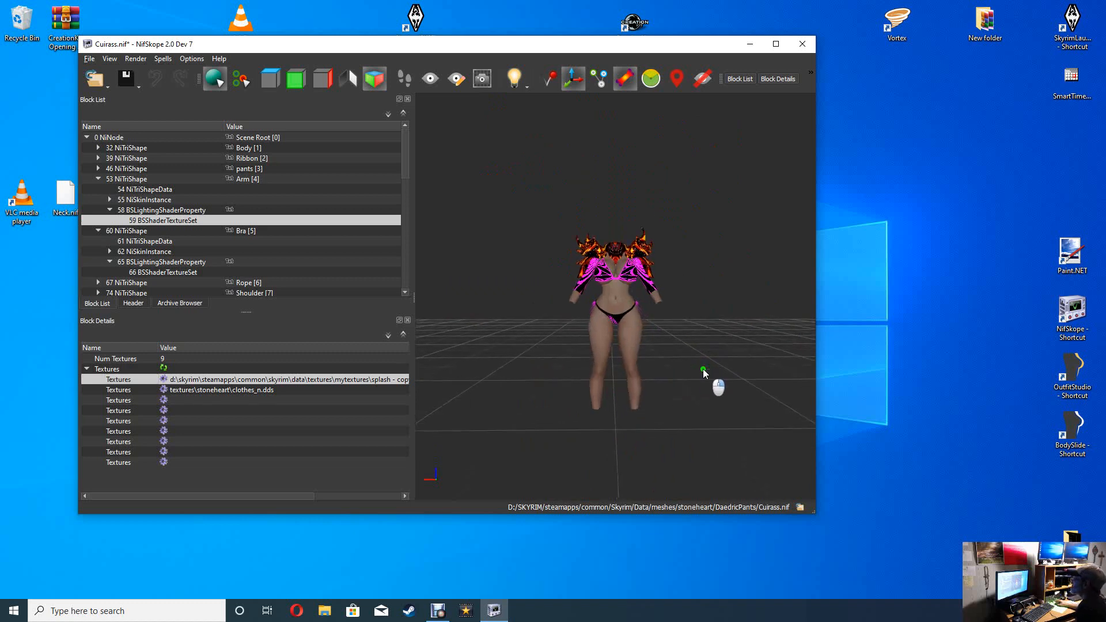
right_click(760, 346)
mouse_move(673, 373)
mouse_down()
mouse_move(723, 358)
mouse_move(669, 400)
mouse_move(476, 397)
mouse_move(678, 383)
mouse_move(654, 387)
mouse_move(670, 387)
mouse_up()
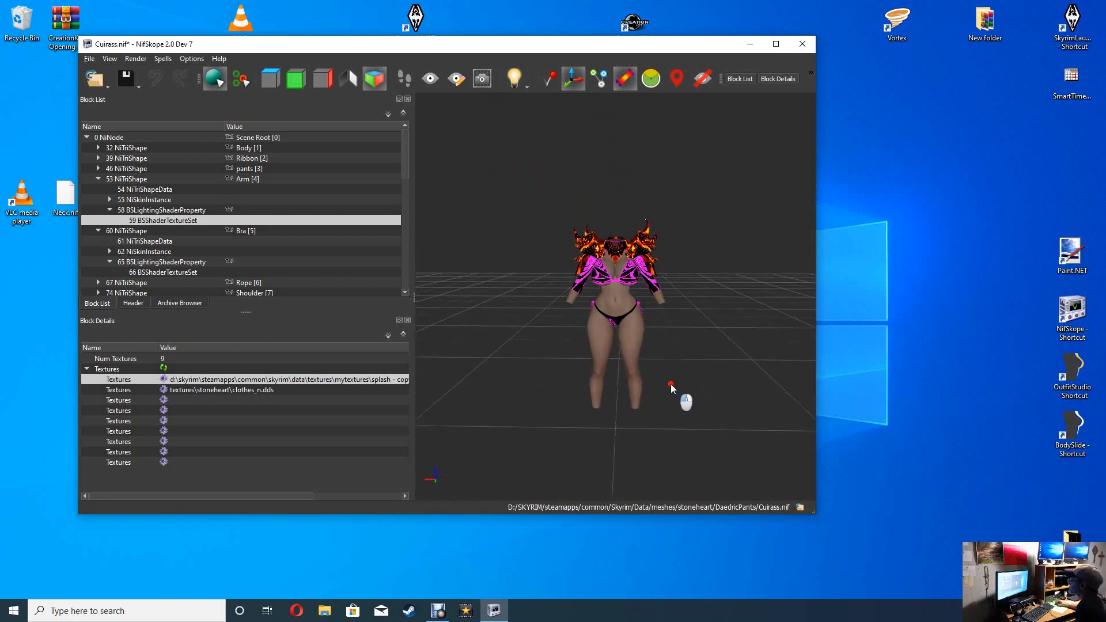
scroll(654, 383, up, 5)
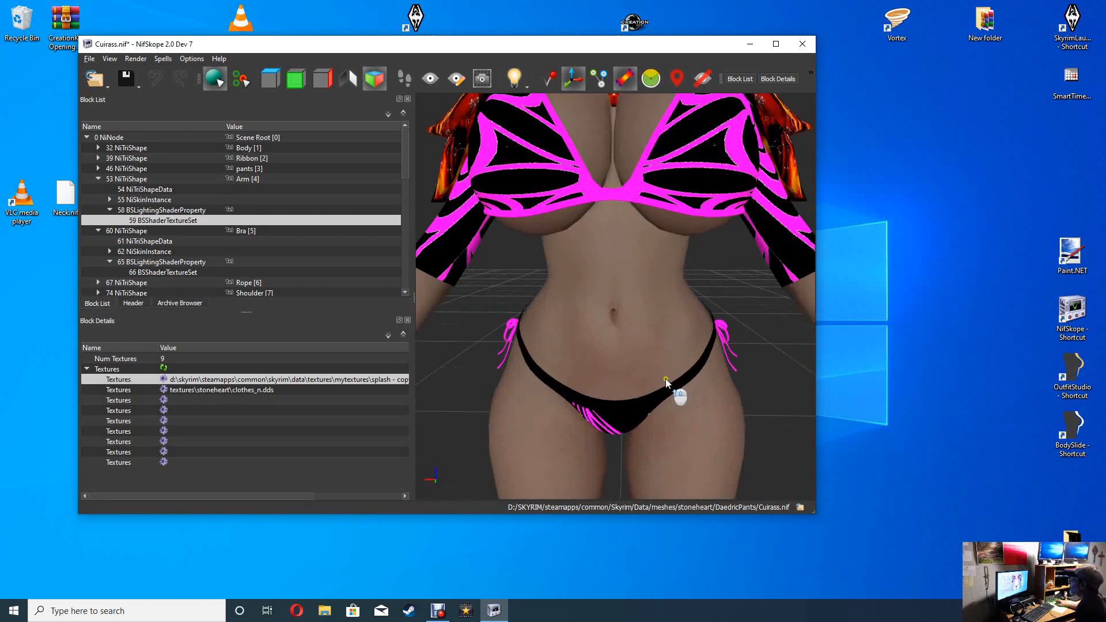
click(625, 419)
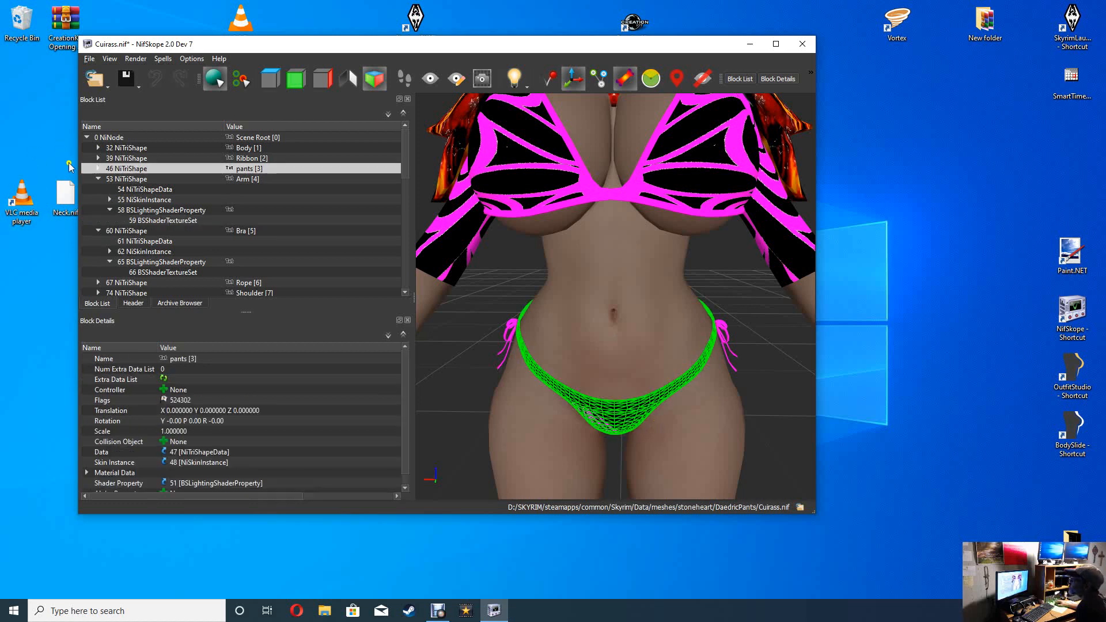
click(99, 169)
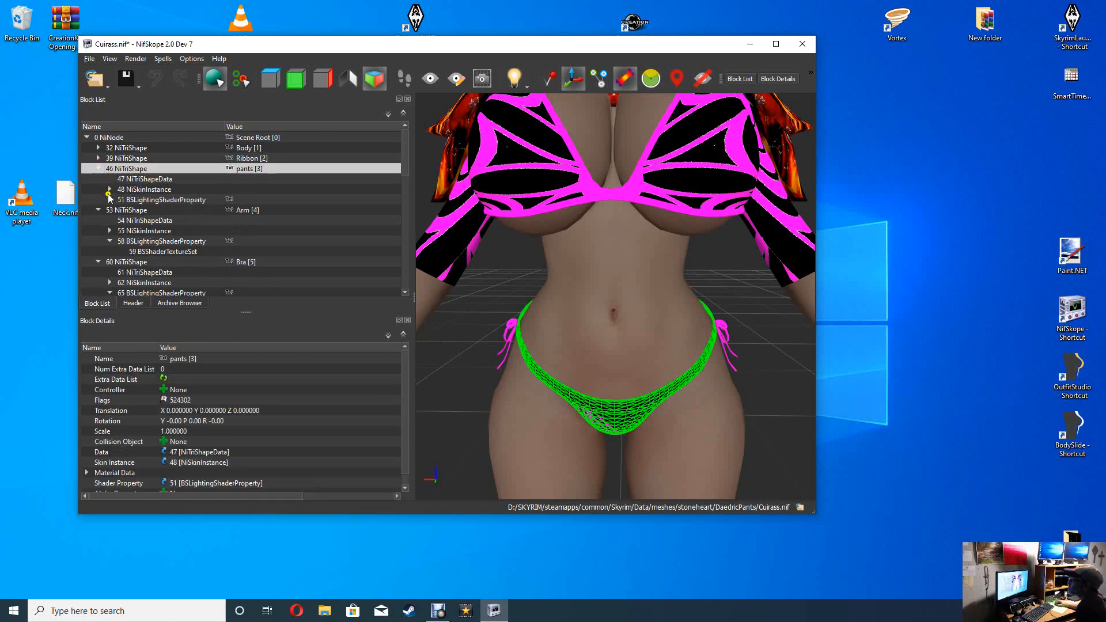
click(109, 198)
click(151, 210)
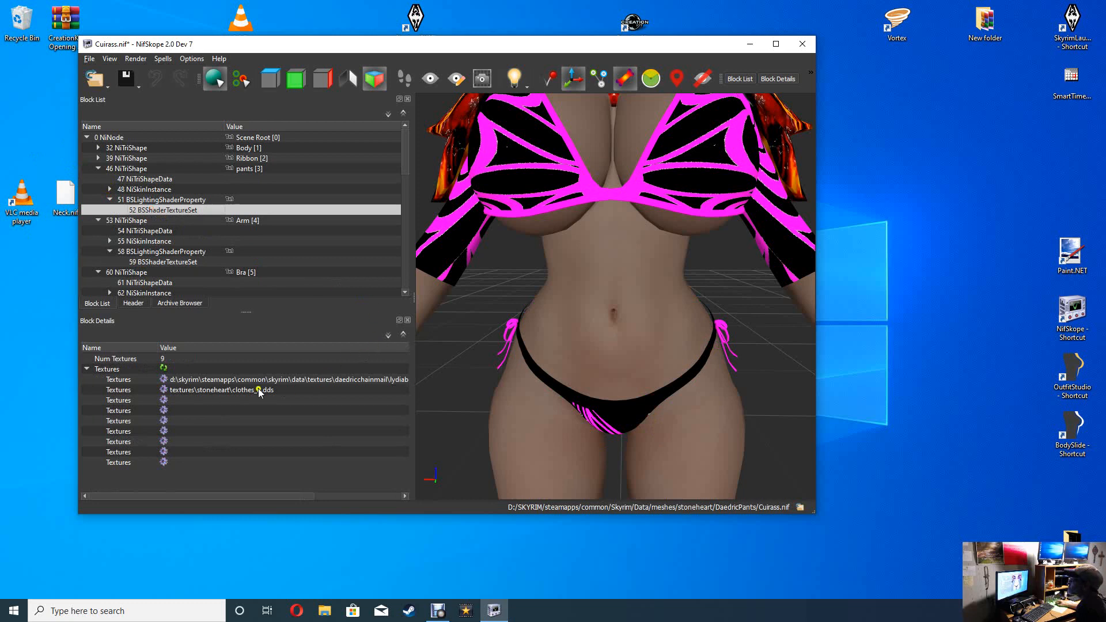
click(163, 381)
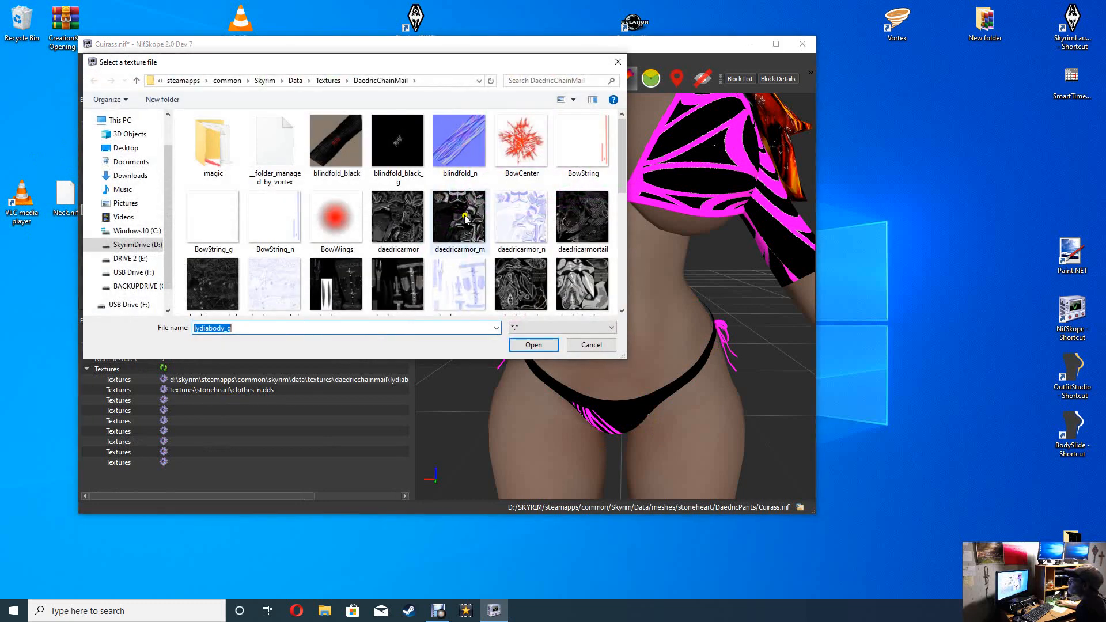
click(138, 81)
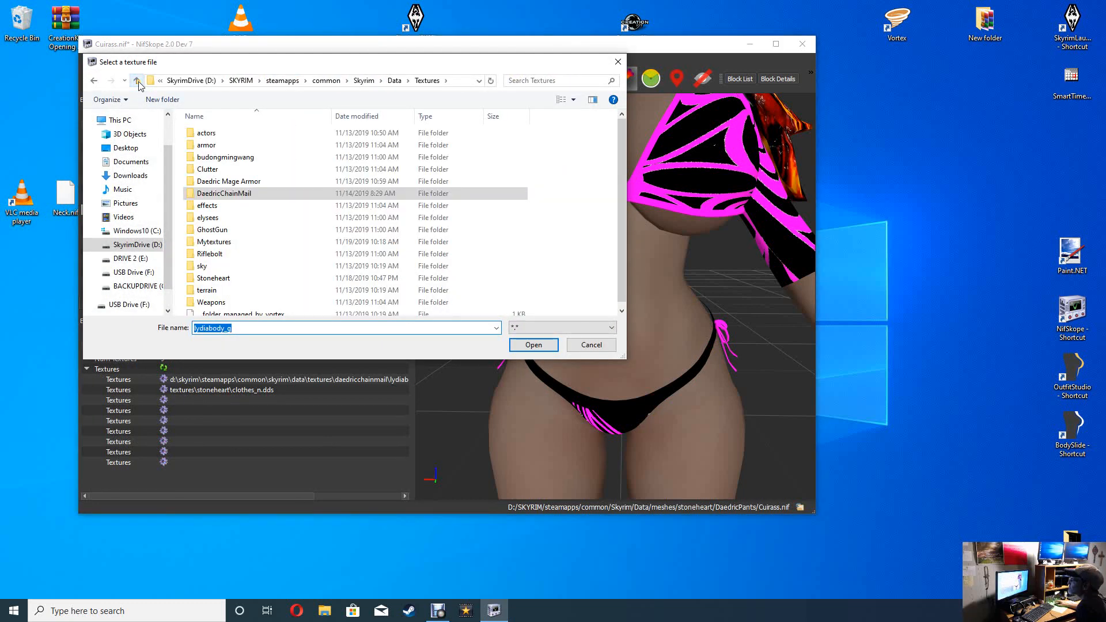
click(214, 279)
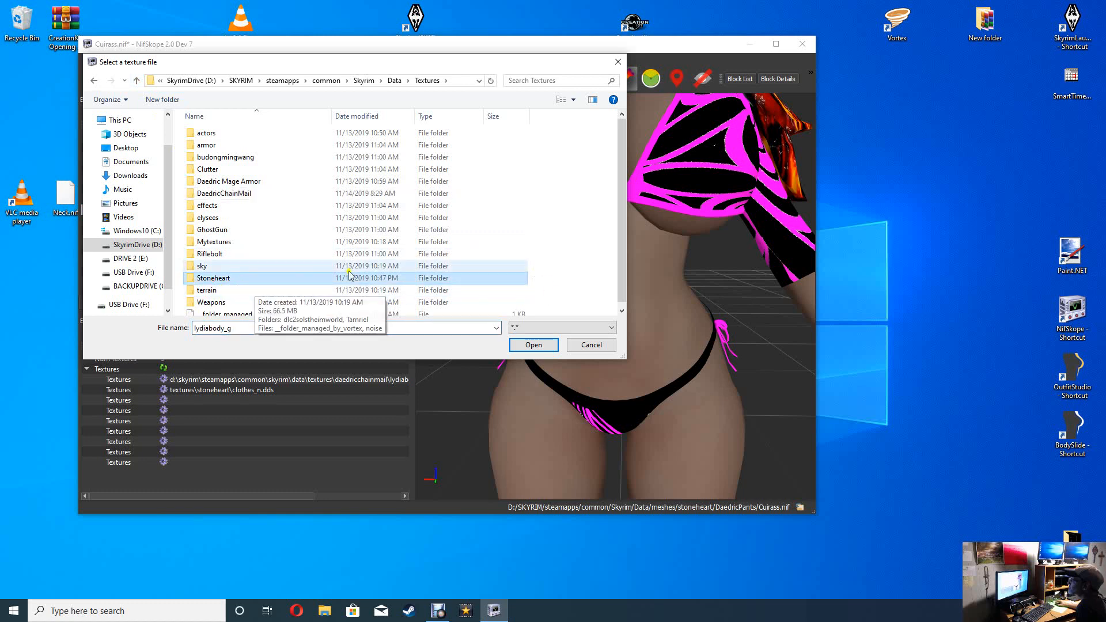
double_click(213, 242)
click(467, 147)
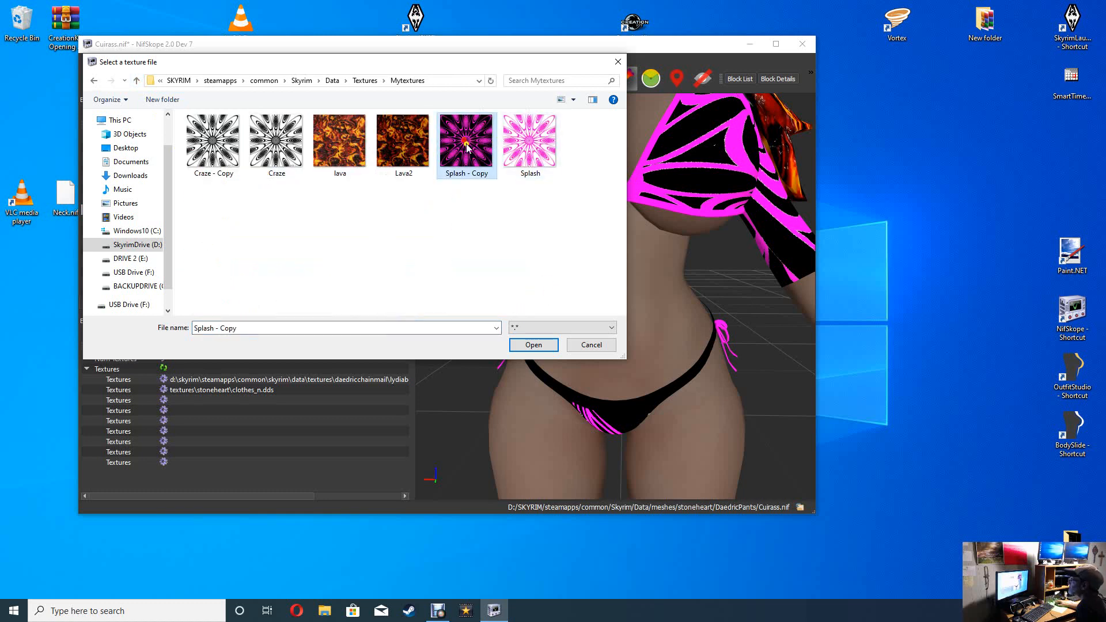
click(532, 345)
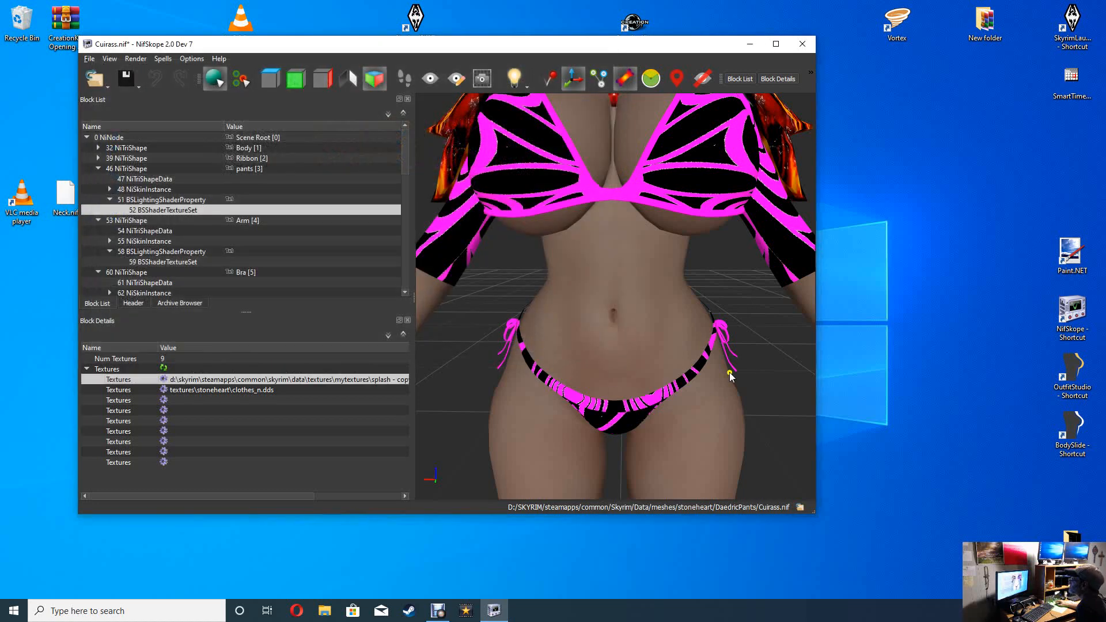
Examine the retextured bra, sleeves and pants on the model from several angles and distances.
scroll(766, 352, down, 5)
scroll(758, 422, down, 3)
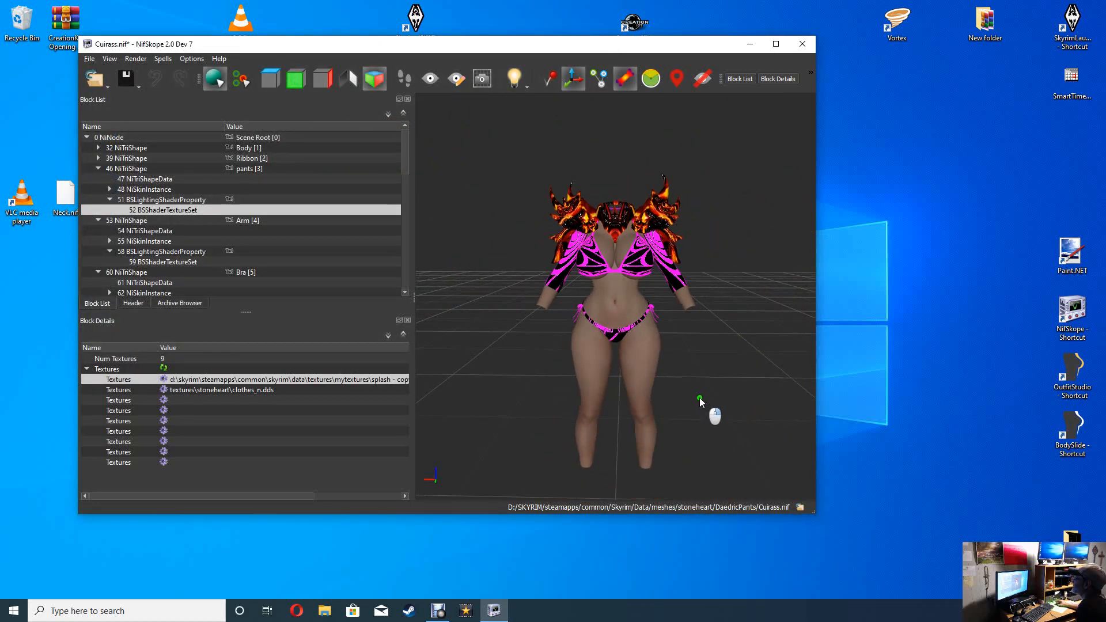
right_click(699, 398)
click(715, 361)
scroll(715, 386, up, 3)
right_click(759, 371)
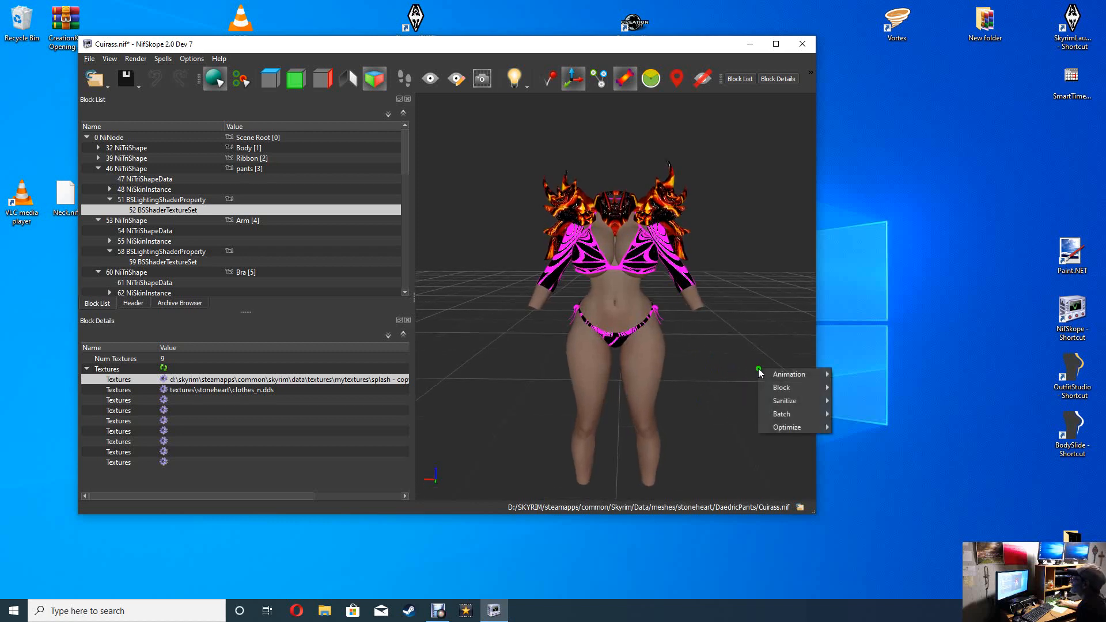
click(699, 360)
drag(739, 364, 672, 373)
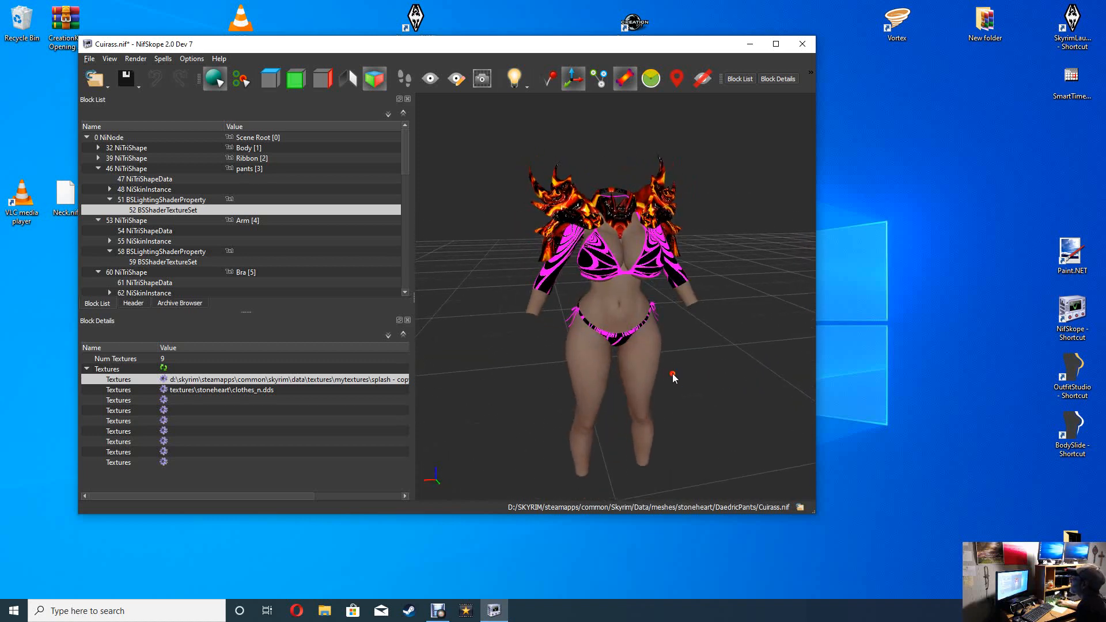
scroll(706, 354, up, 6)
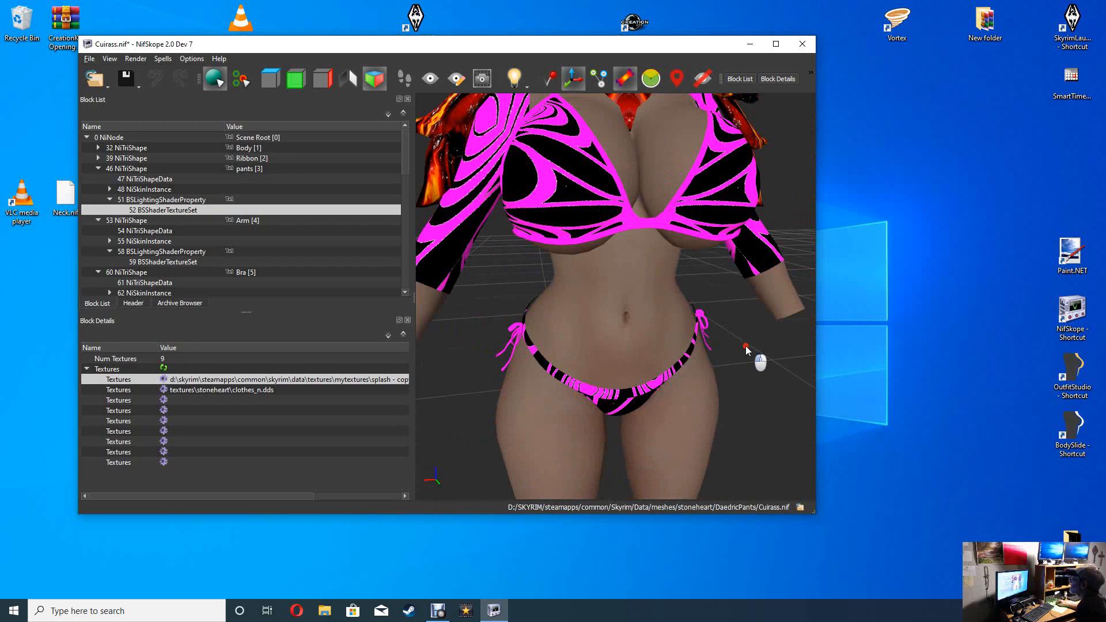
drag(746, 350, 673, 351)
scroll(727, 353, down, 6)
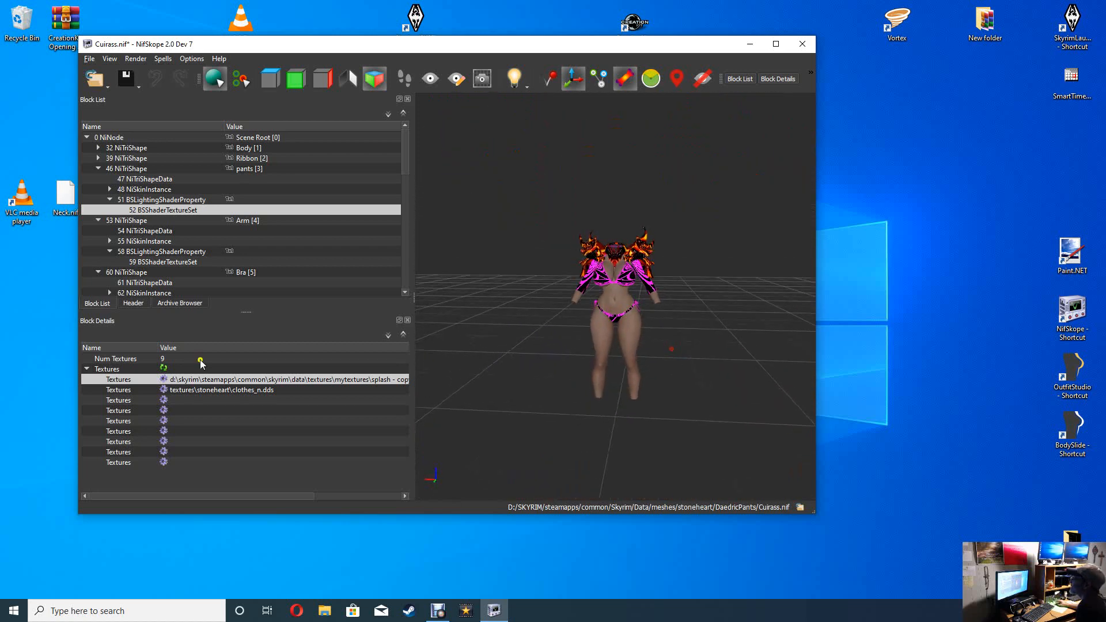
Toggle Do Lighting on and back off for the model view.
click(520, 84)
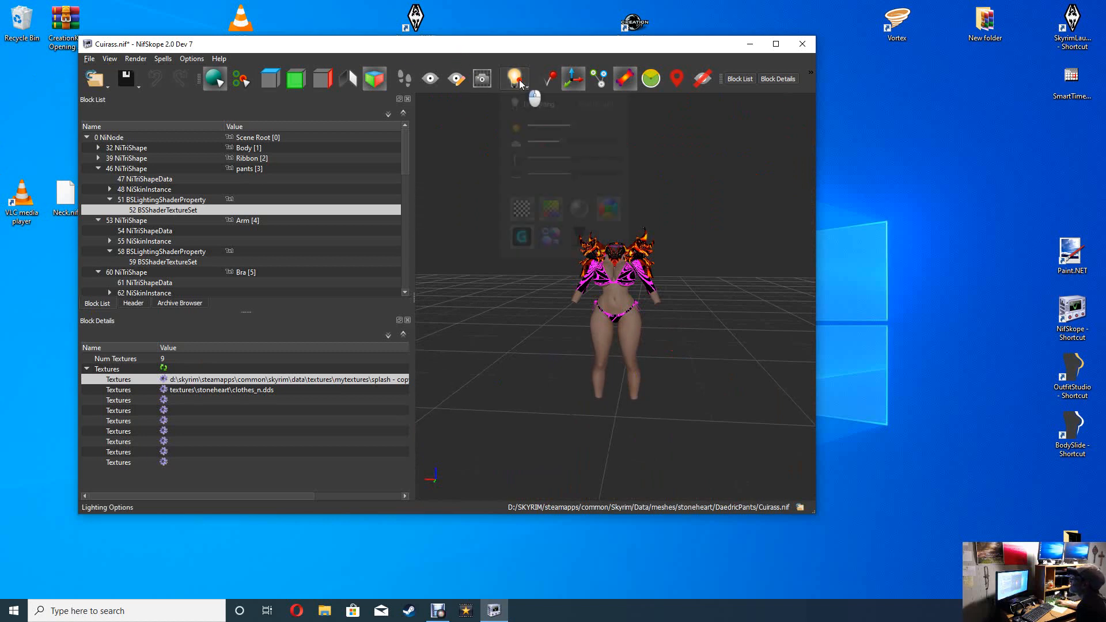
click(529, 106)
click(530, 106)
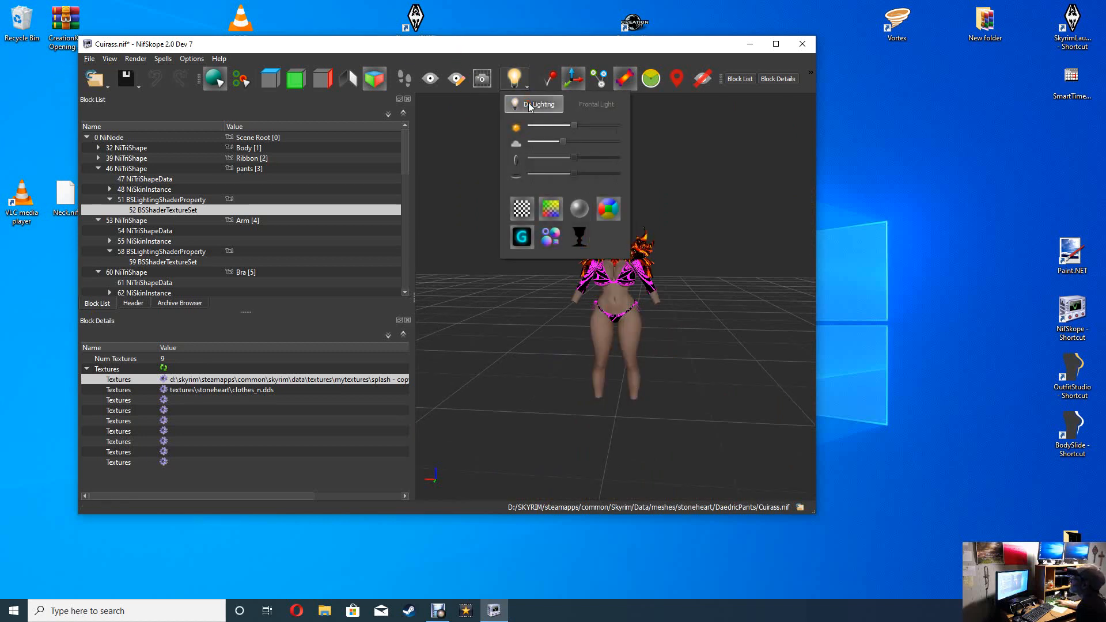
click(513, 70)
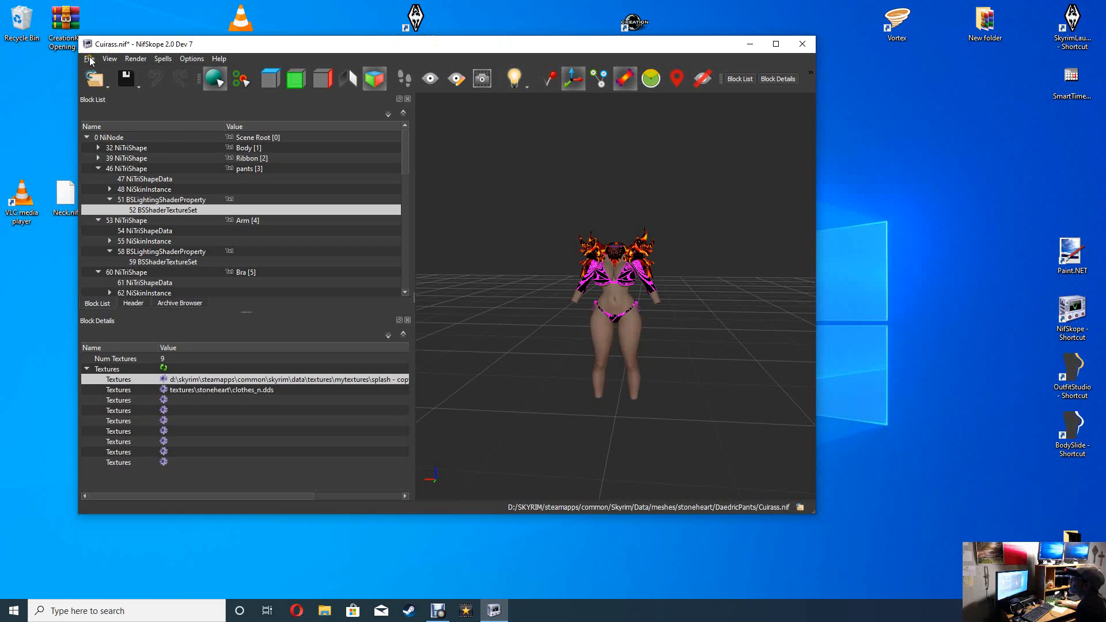
Save Cuirass.nif with the new textures, check the model up close and close NifSkope.
click(127, 79)
scroll(695, 320, up, 5)
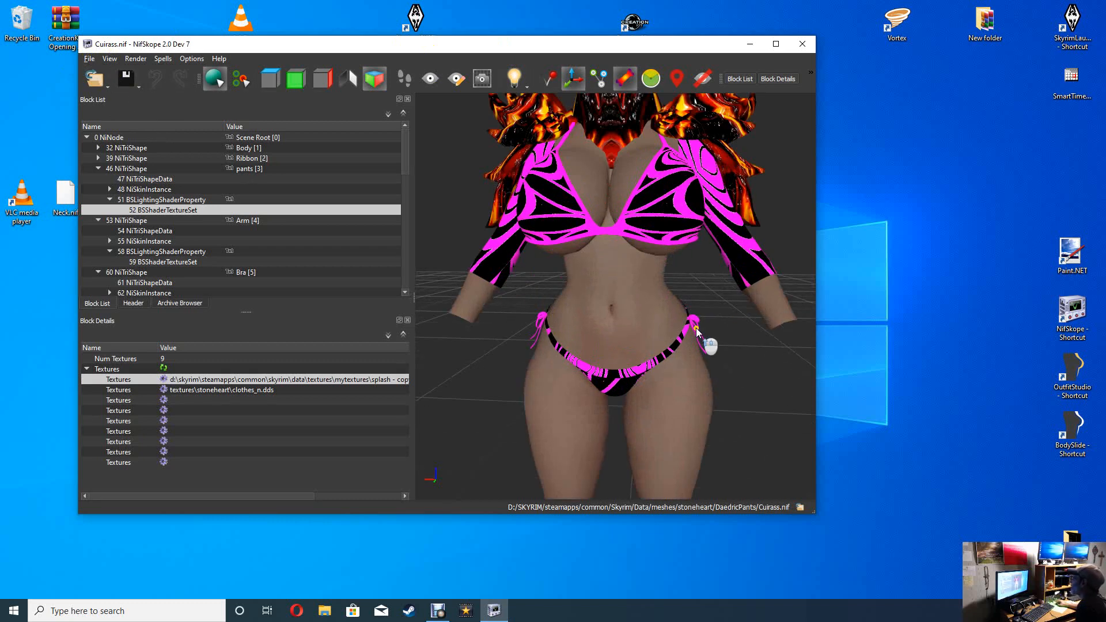
click(802, 45)
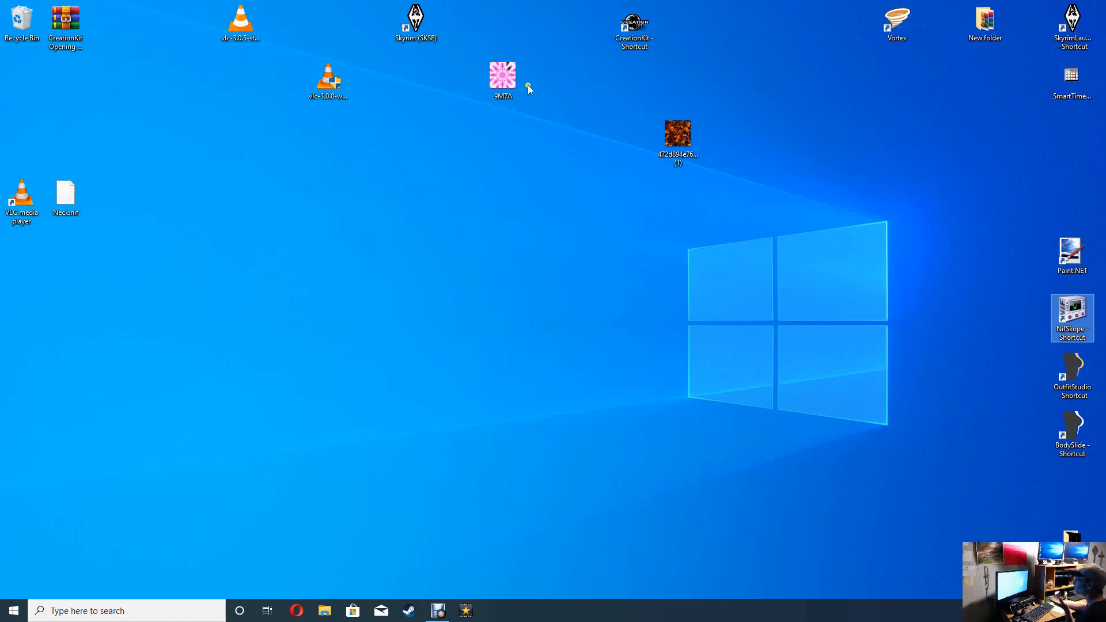
Place the 9M7A image beside the 472d894e76... image on the desktop and select both files.
drag(521, 87, 613, 158)
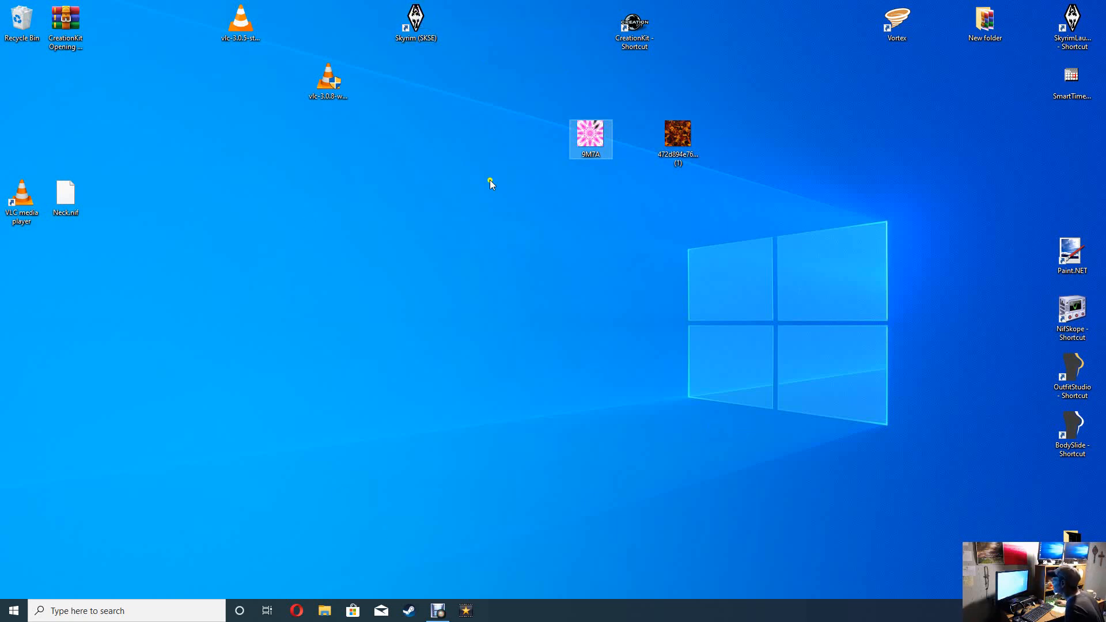
drag(514, 93, 863, 161)
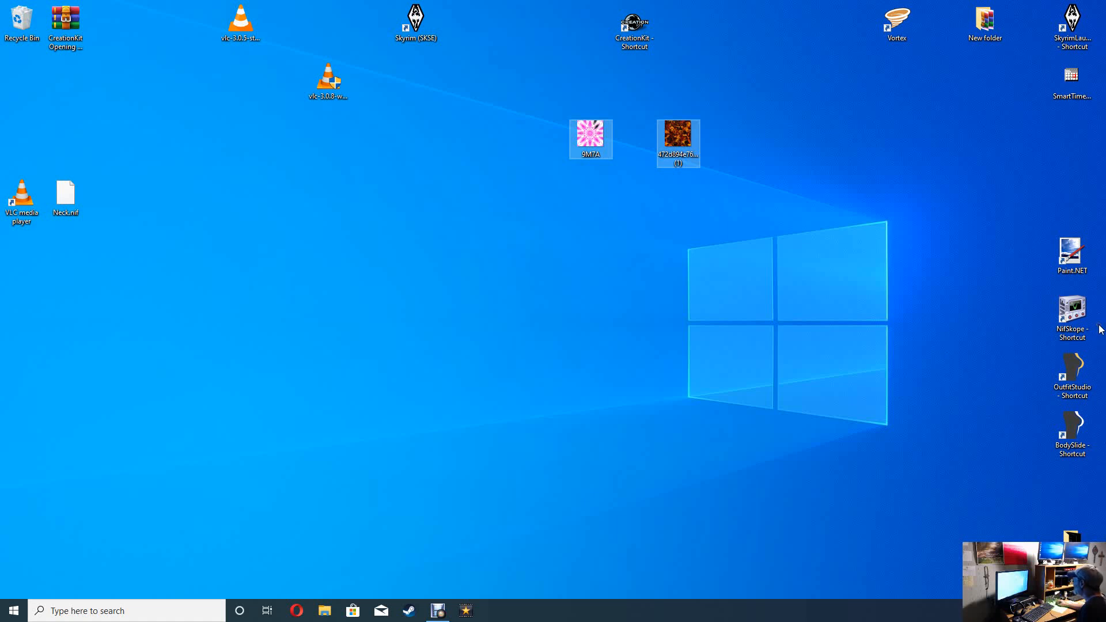
Launch NifSkope, auto-detect the game paths in its resource settings and apply them.
double_click(1072, 314)
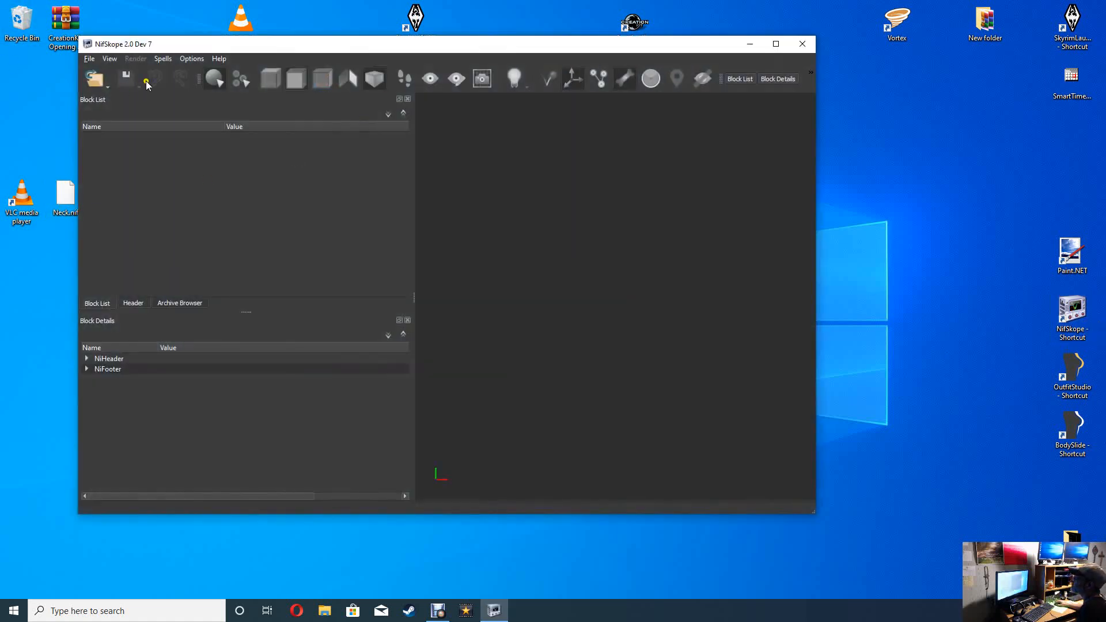
click(193, 59)
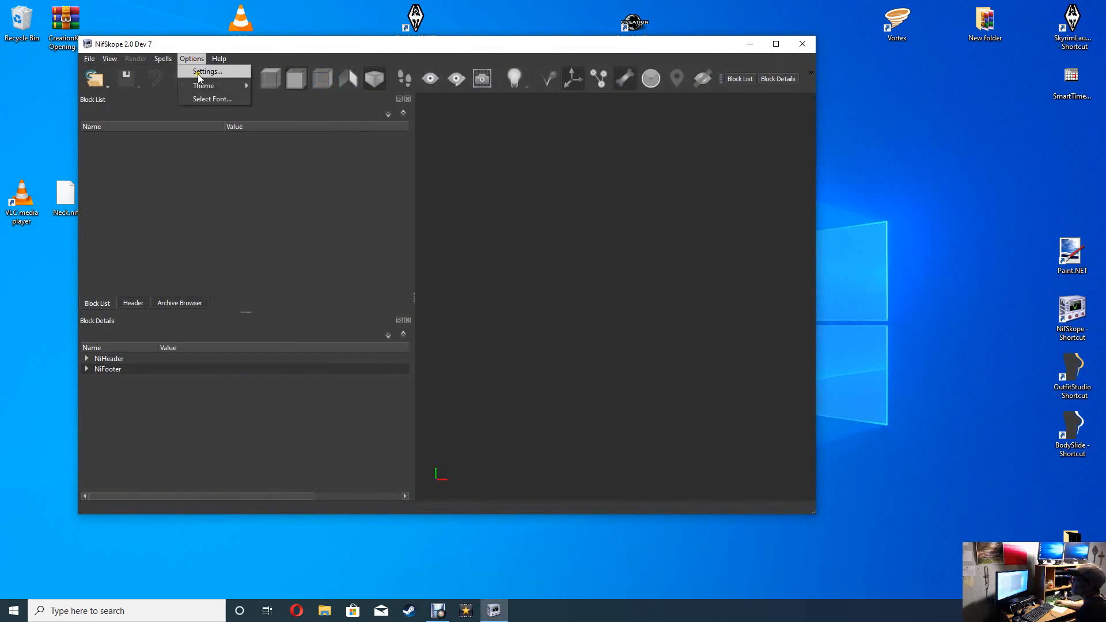
click(199, 74)
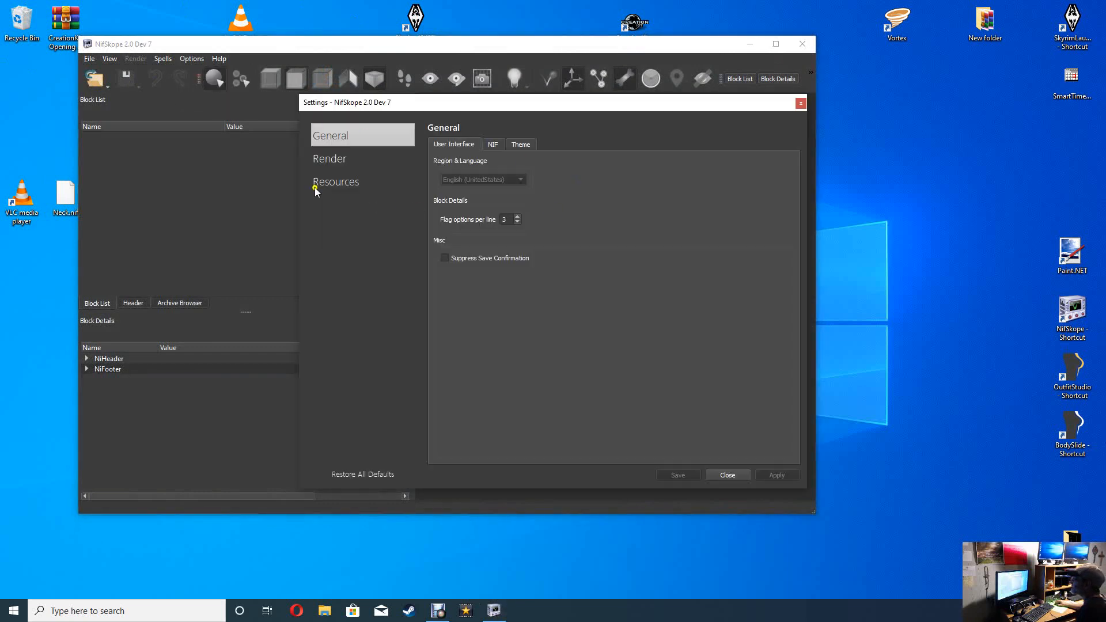
click(322, 184)
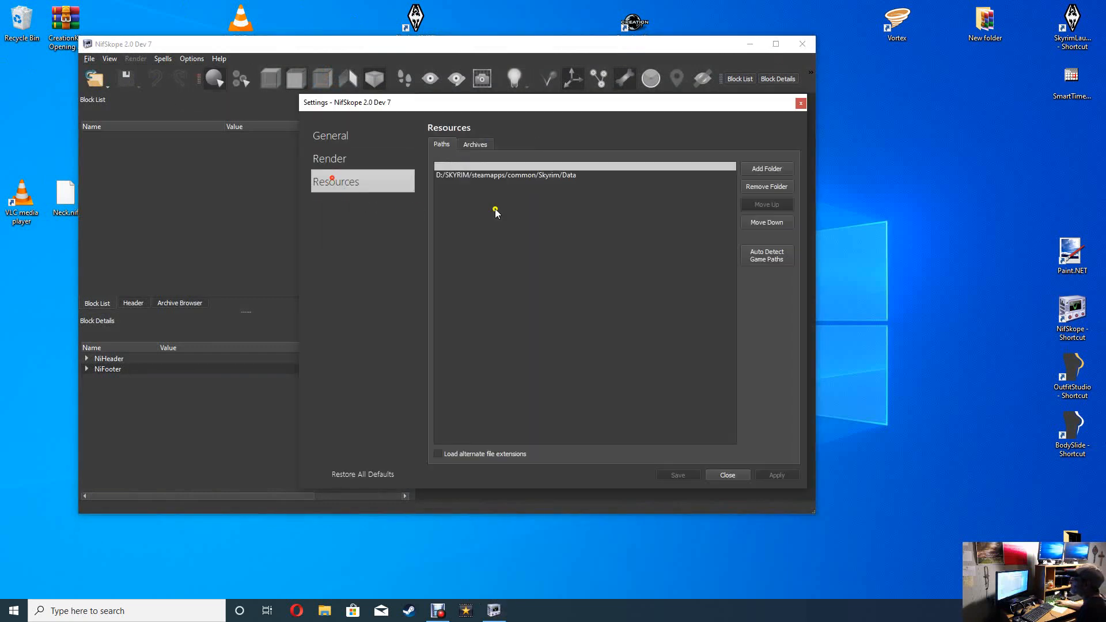
click(779, 262)
click(777, 476)
Auto-detect the resource archives, apply the settings and close NifSkope.
click(478, 147)
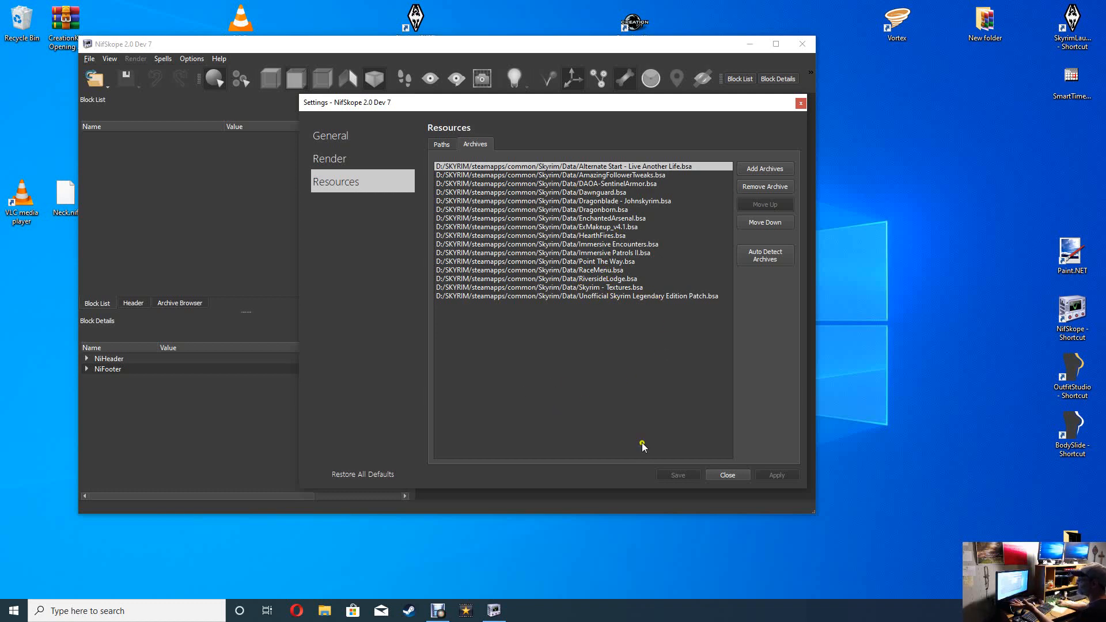
click(765, 258)
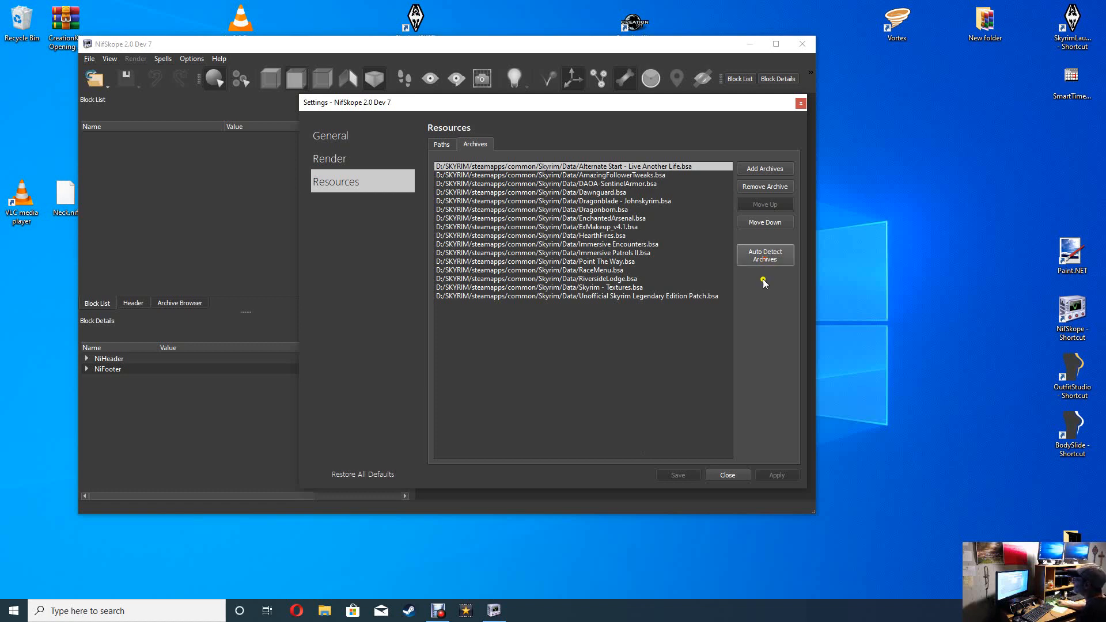
click(776, 475)
click(731, 478)
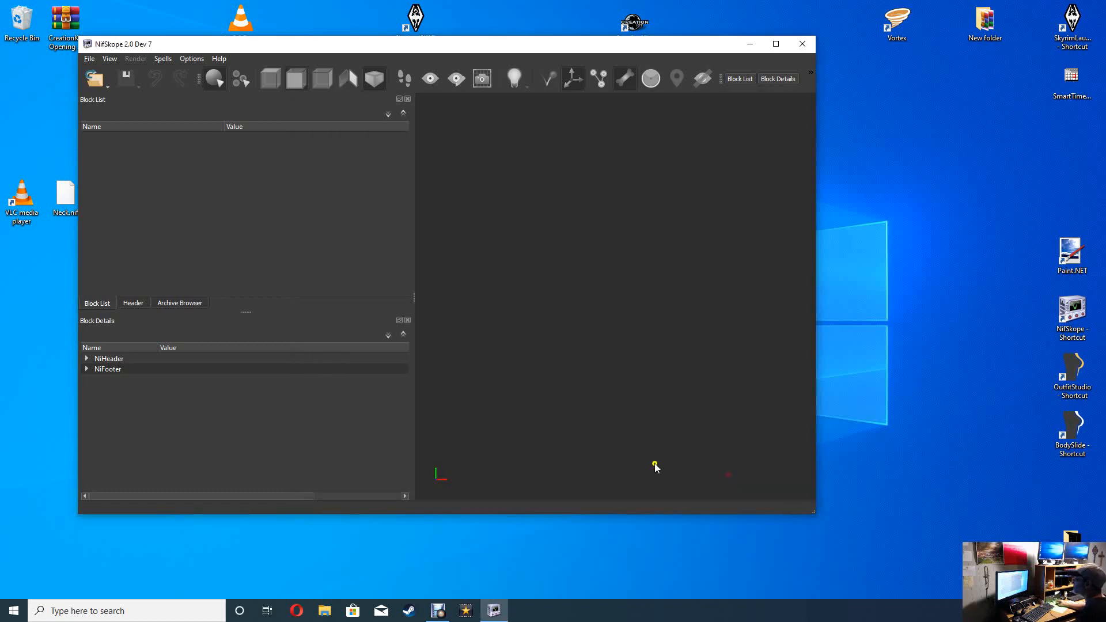
click(804, 48)
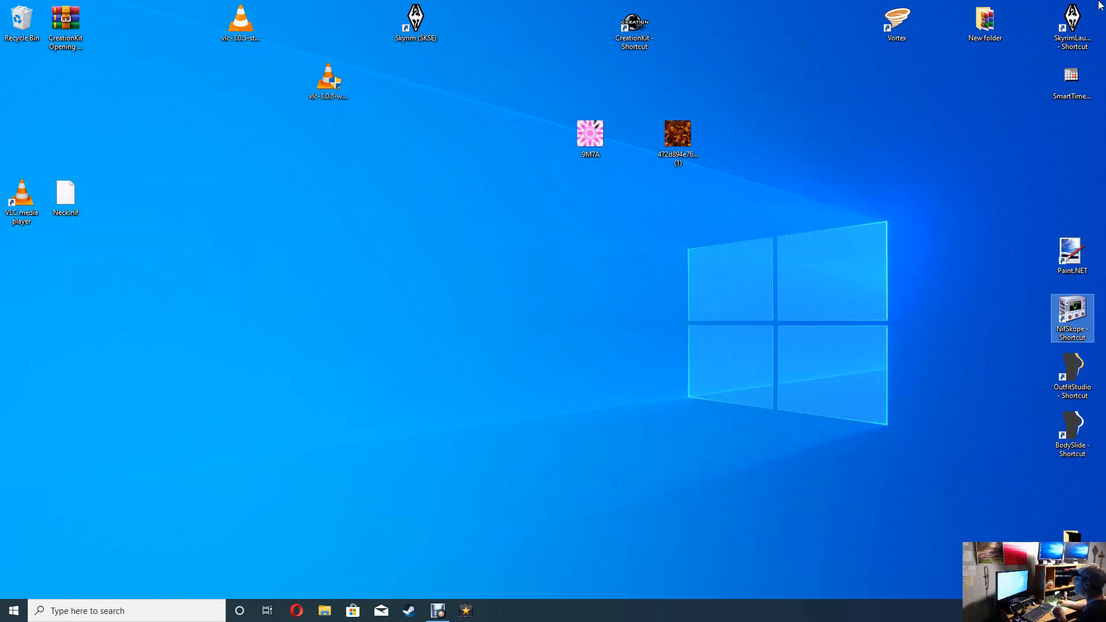
Browse from the SkyrimLauncher file location to Data > Textures > Mytextures, view the stored texture images and close the folder.
right_click(1070, 24)
click(925, 54)
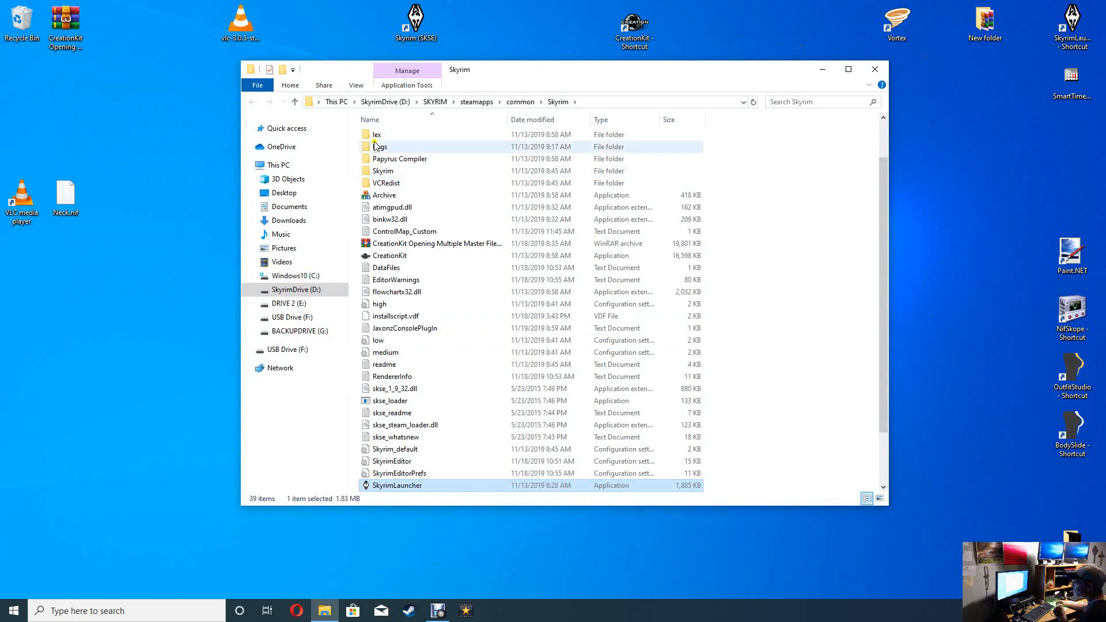
scroll(438, 303, up, 3)
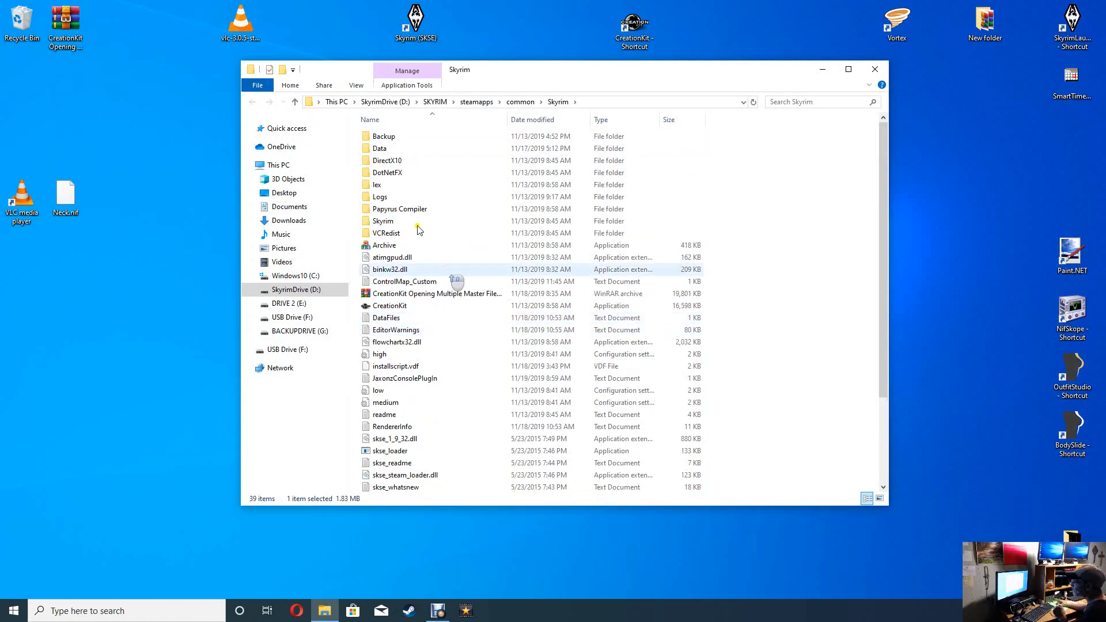
double_click(381, 148)
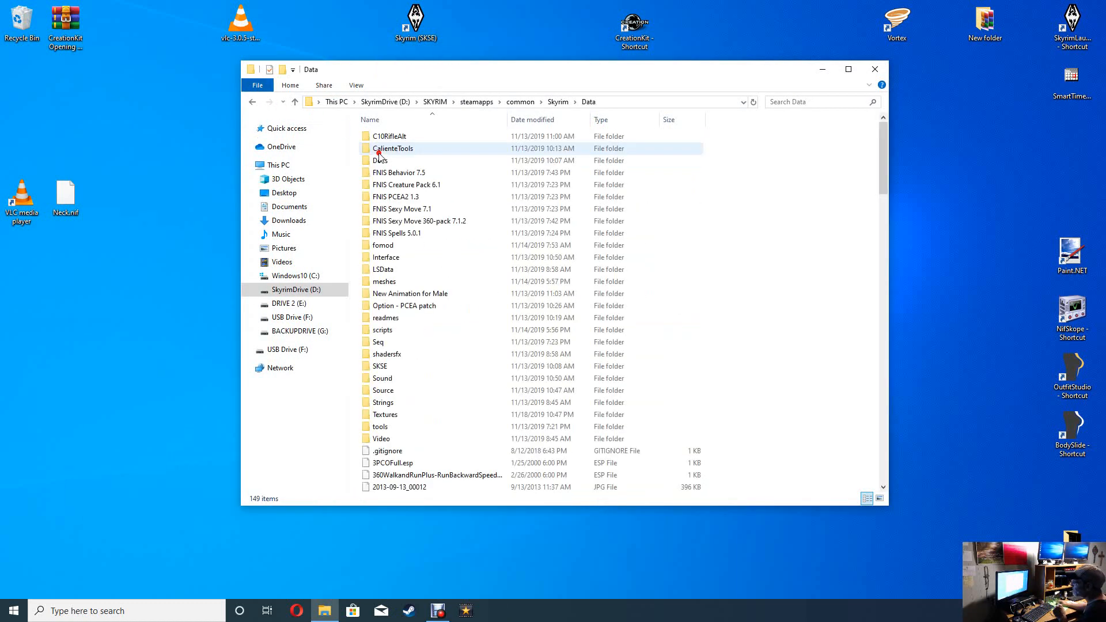
double_click(384, 414)
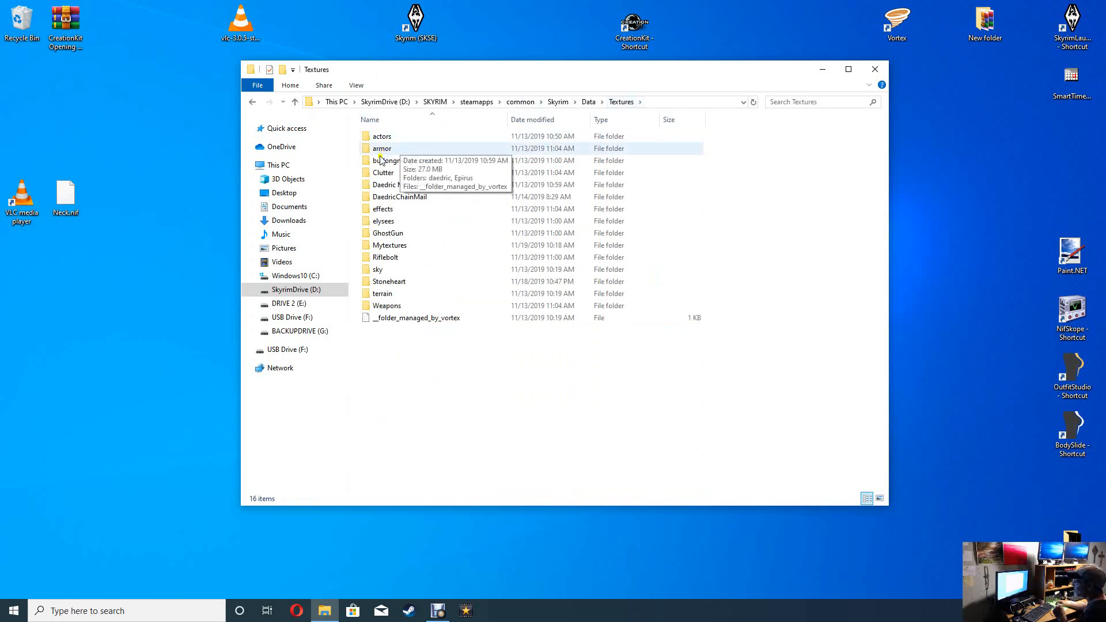
click(391, 247)
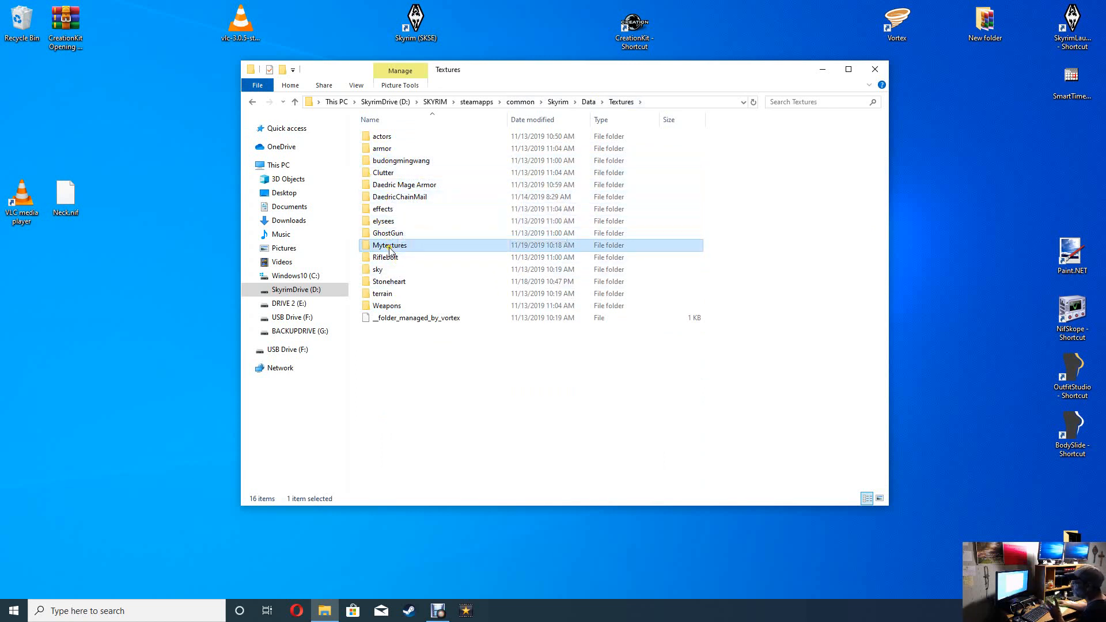
click(414, 246)
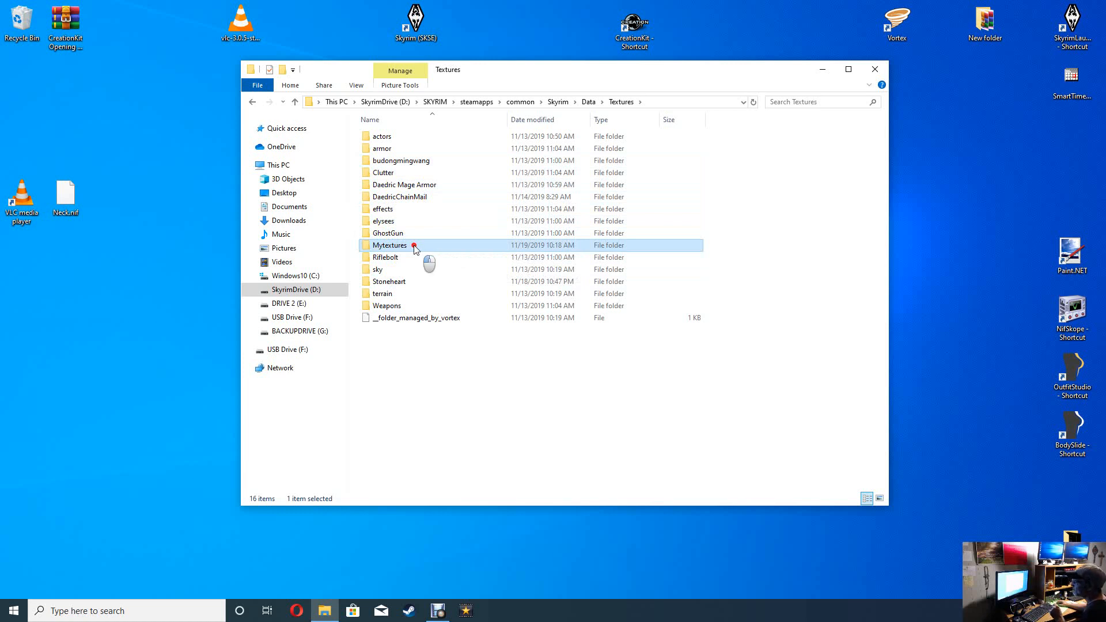
double_click(414, 246)
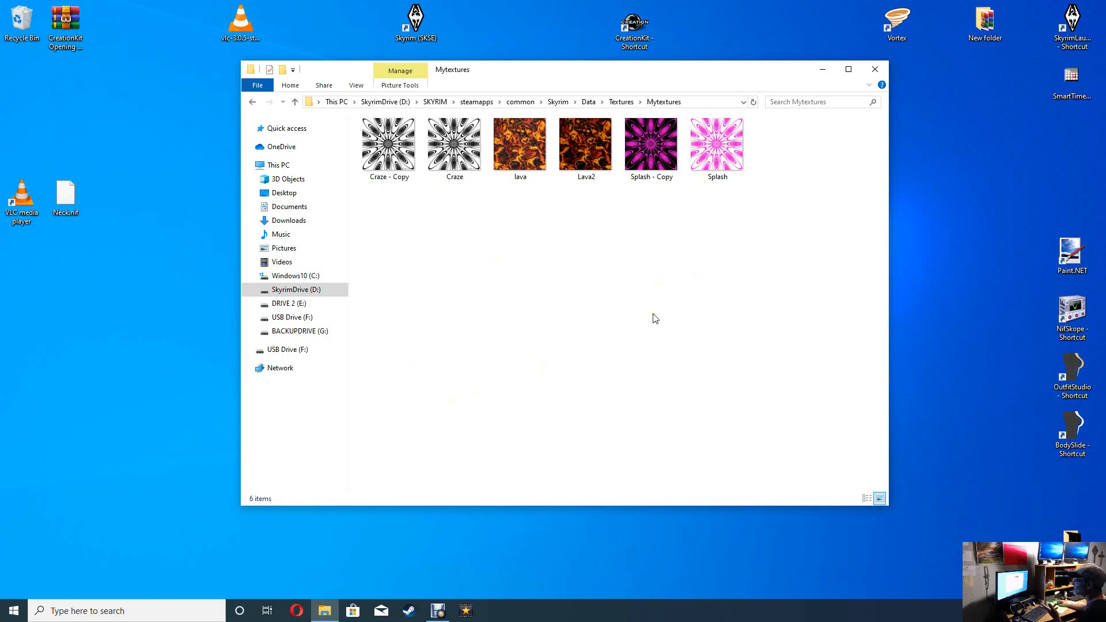
drag(559, 79, 528, 86)
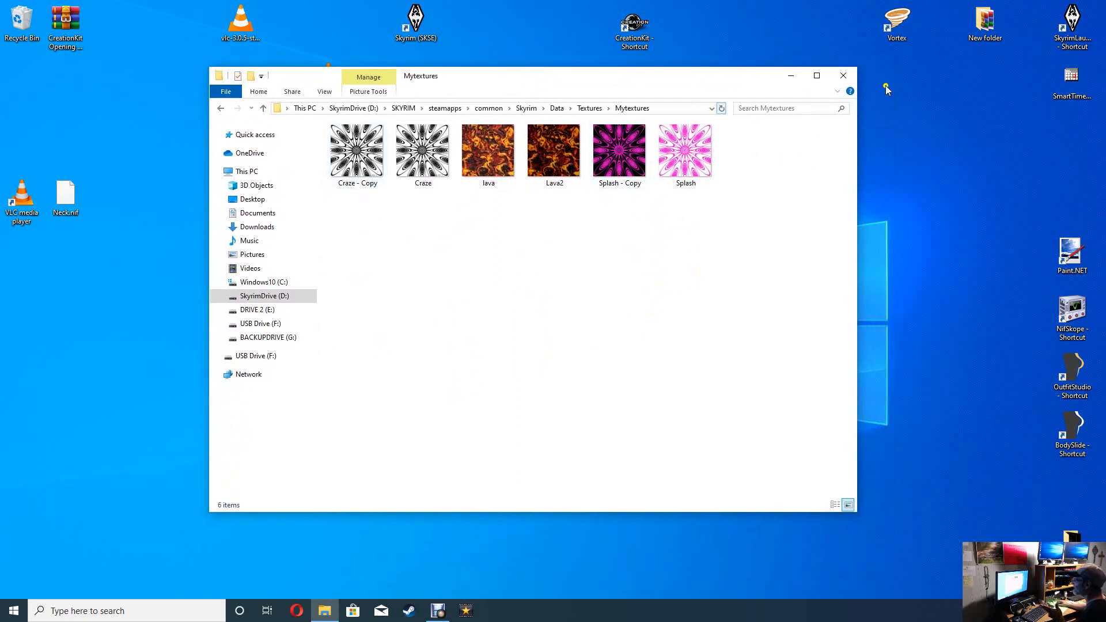
click(850, 80)
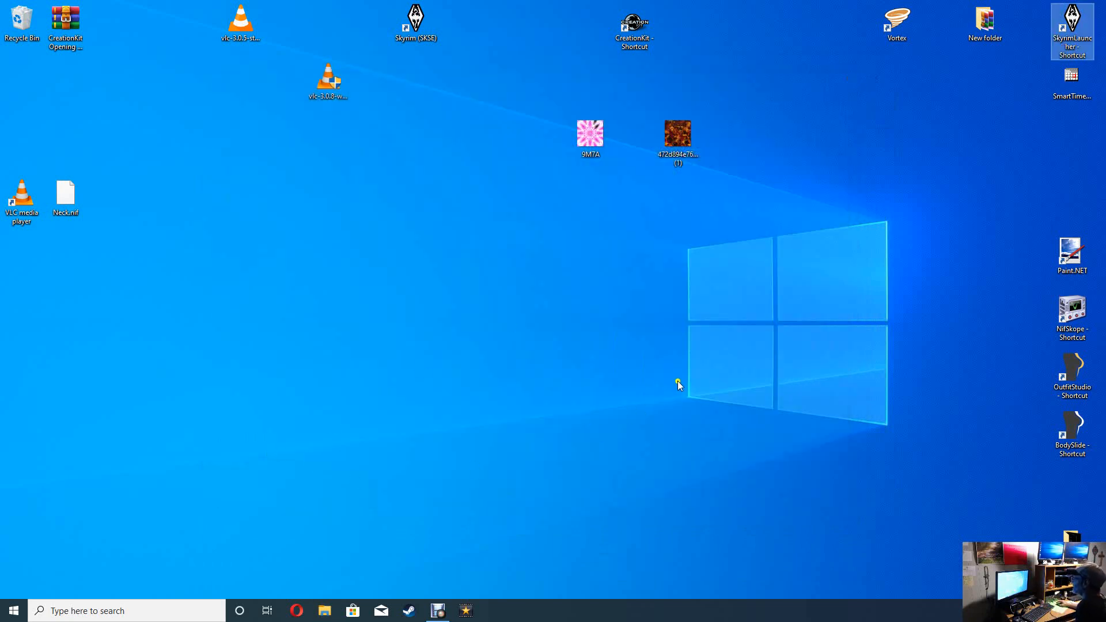